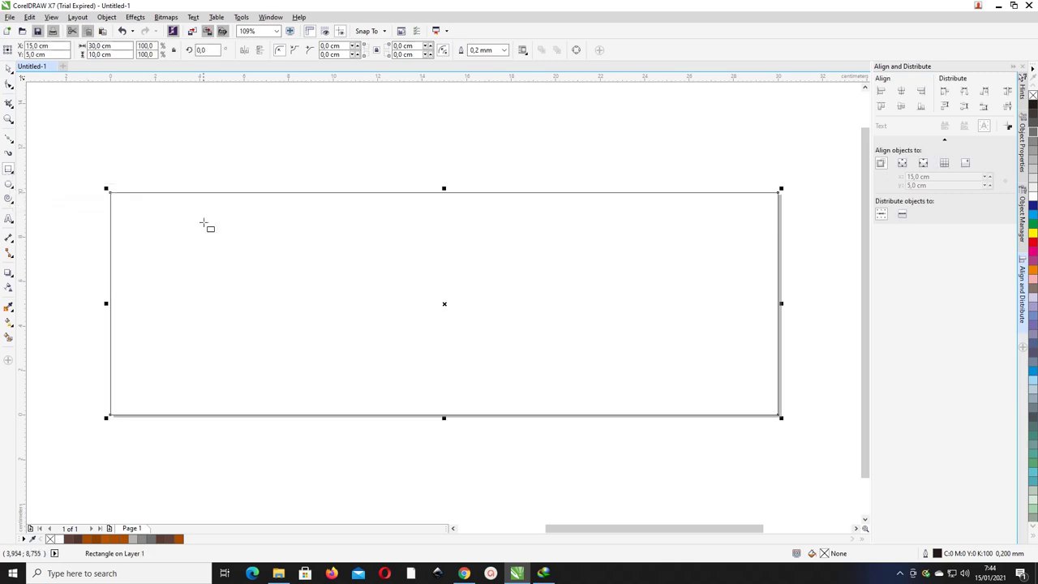
# - Duplicate the 30 × 10 cm rectangle and place the copy off the page, well to the right of the original
pyautogui.click(8, 69)
pyautogui.scroll(-4, 332, 227)
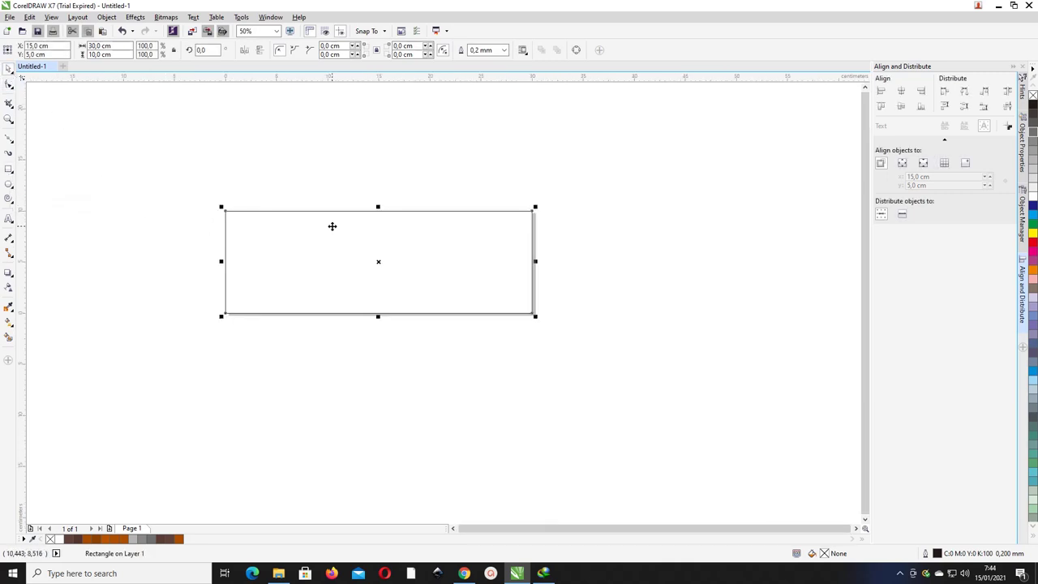
pyautogui.hotkey('ctrl', 'd')
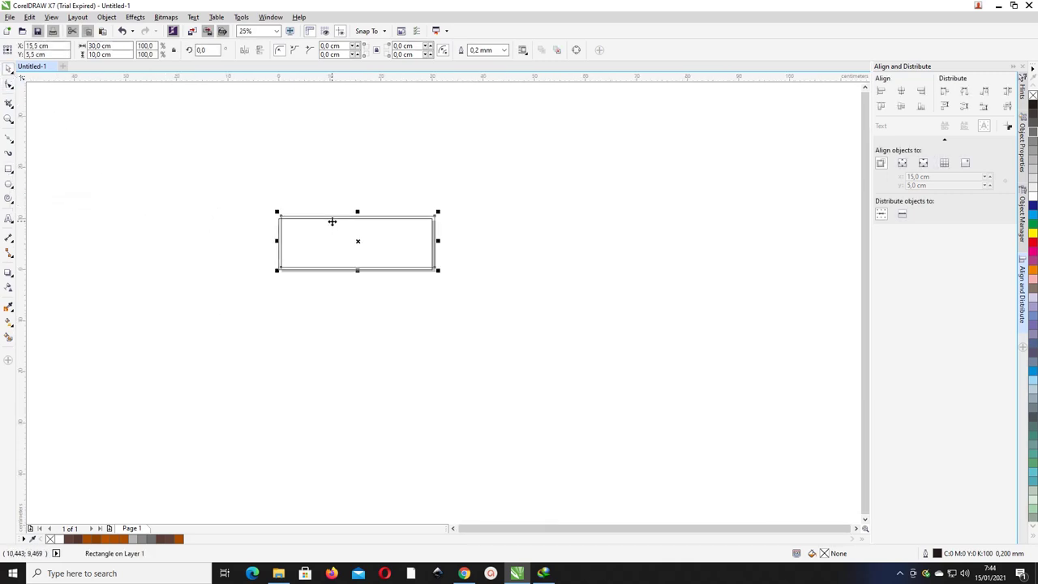
pyautogui.moveTo(331, 216); pyautogui.dragTo(619, 258)
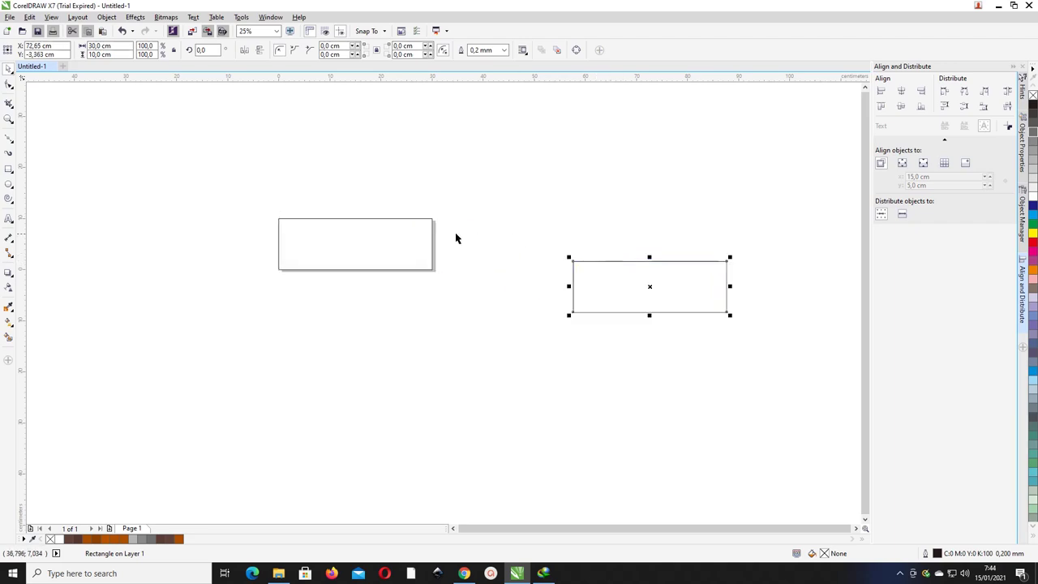
# - Draw an open five-node wavy curve from outside the page's right edge, across its lower-right area, to just below its bottom edge
pyautogui.scroll(2, 415, 254)
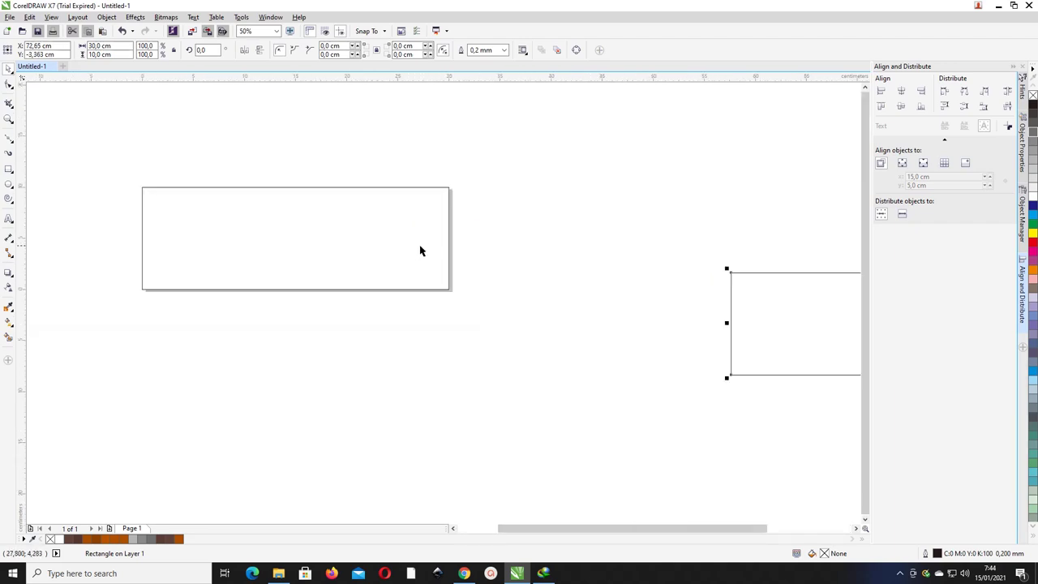
pyautogui.press('z')
pyautogui.moveTo(120, 154); pyautogui.dragTo(622, 318)
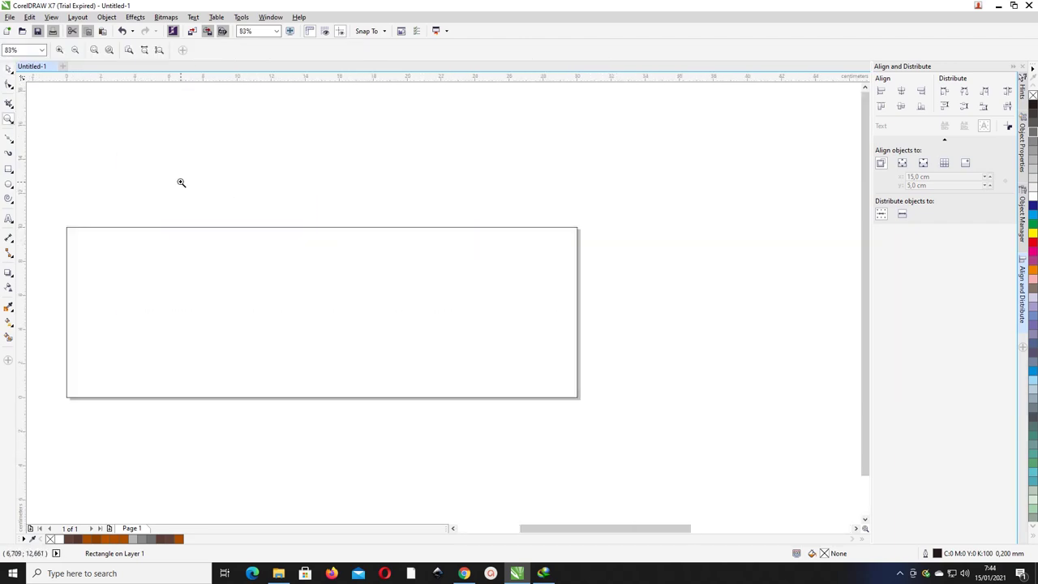
pyautogui.click(7, 70)
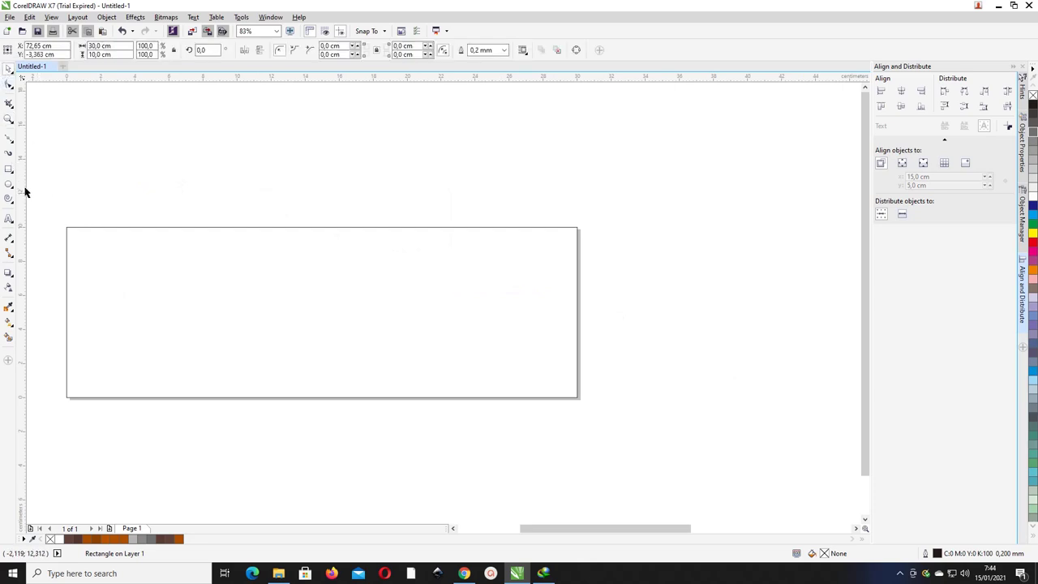
pyautogui.click(9, 141)
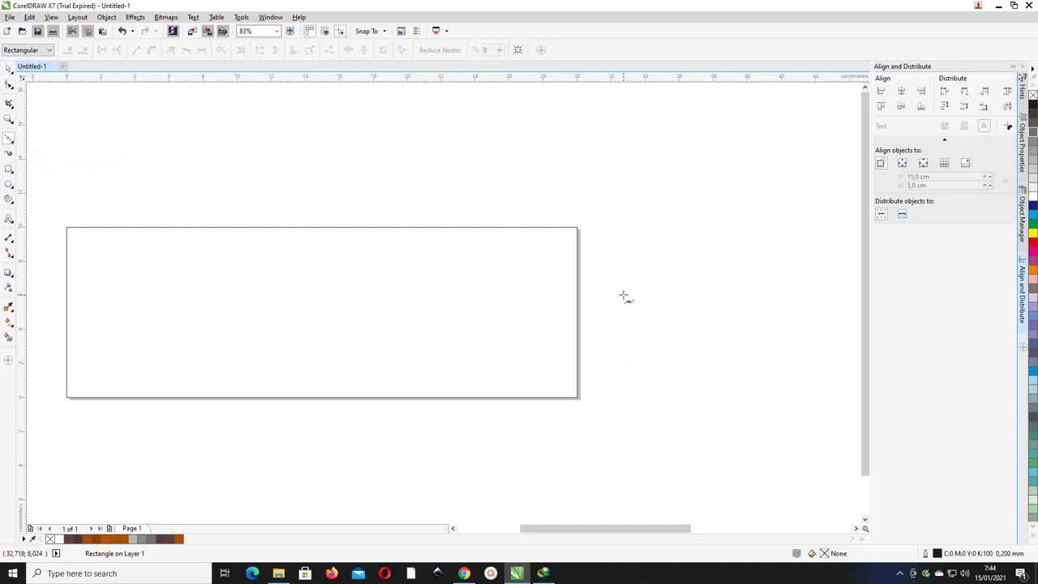
pyautogui.click(625, 295)
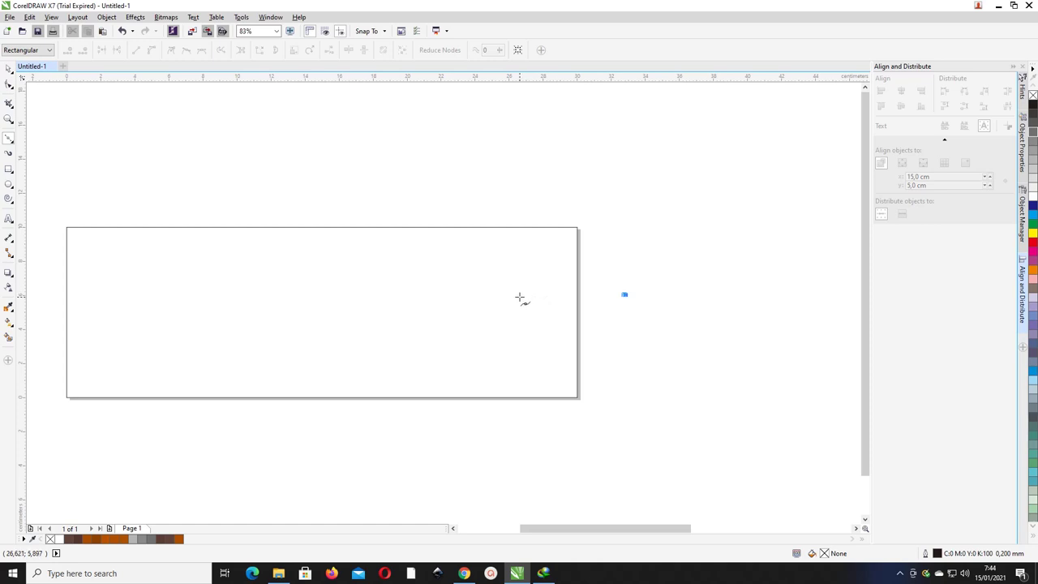
pyautogui.moveTo(516, 300); pyautogui.dragTo(486, 341)
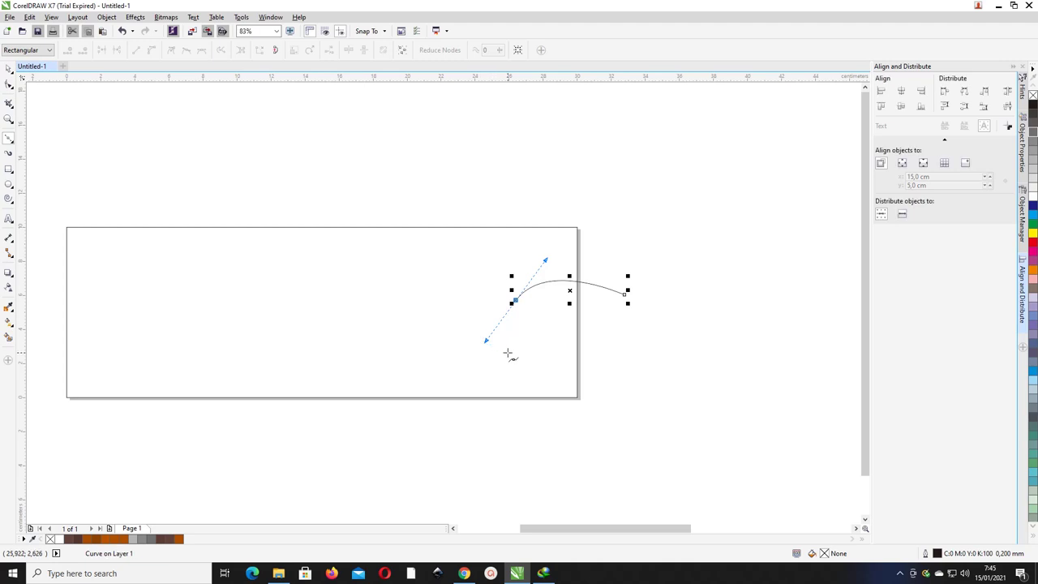
pyautogui.moveTo(506, 347); pyautogui.dragTo(407, 379)
pyautogui.moveTo(390, 415); pyautogui.dragTo(391, 455)
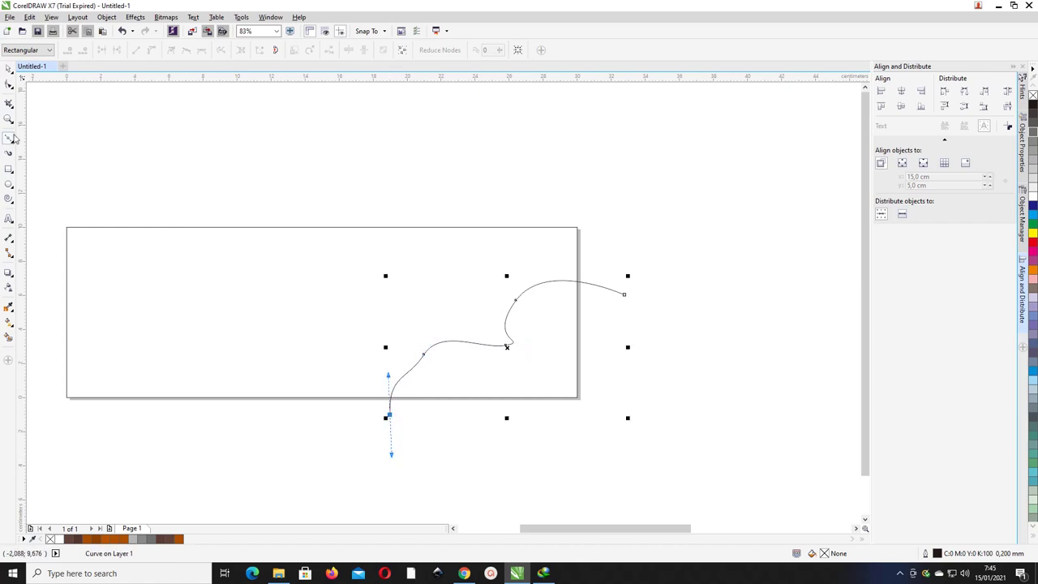
# - Reposition the curve's three inner nodes with the Shape tool and delete the inner node nearest the lower end
pyautogui.click(8, 84)
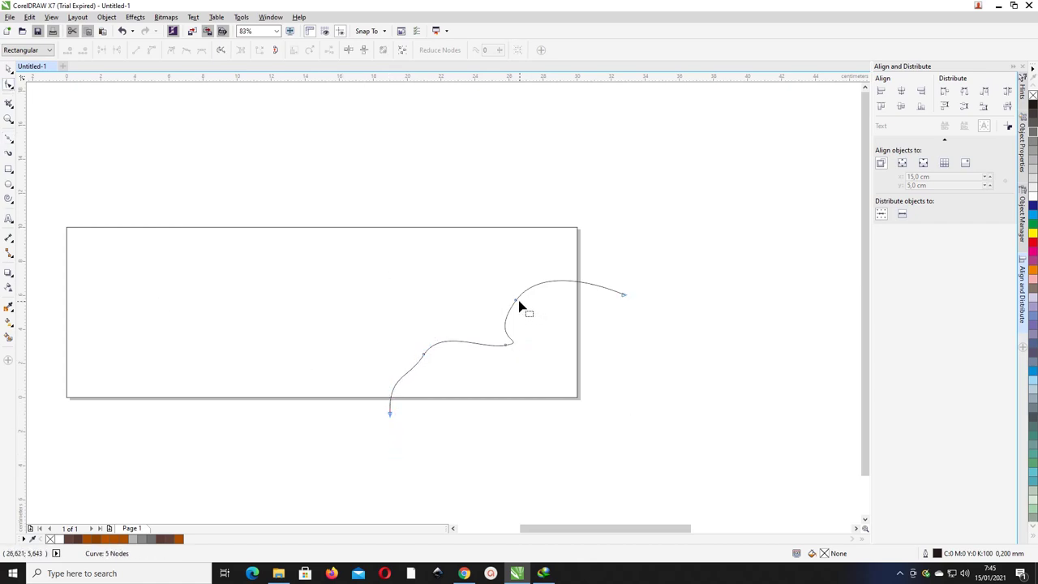
pyautogui.moveTo(520, 307); pyautogui.dragTo(522, 288)
pyautogui.moveTo(506, 350); pyautogui.dragTo(493, 352)
pyautogui.moveTo(427, 354); pyautogui.dragTo(409, 353)
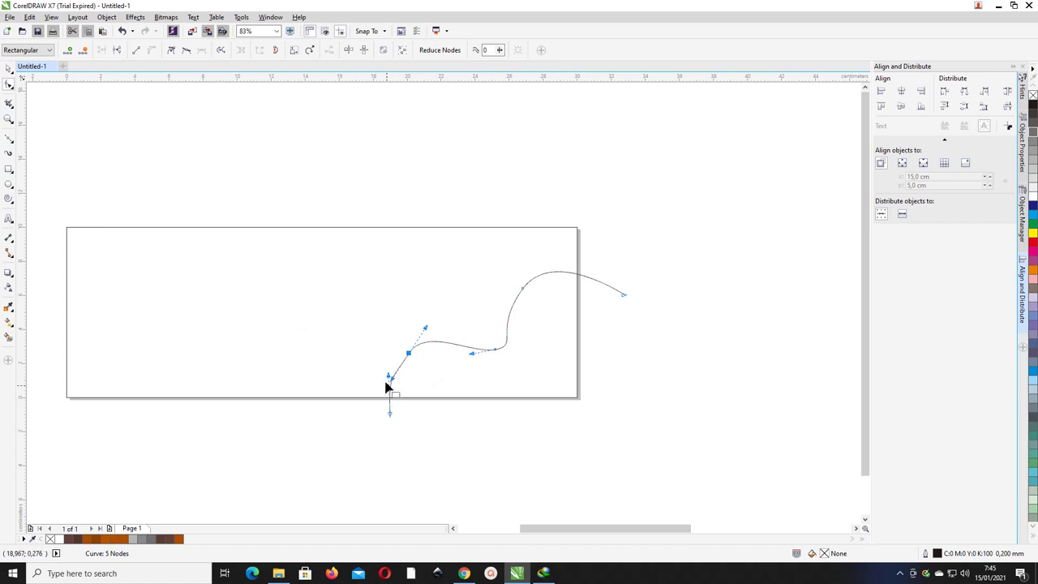
pyautogui.moveTo(390, 380); pyautogui.dragTo(363, 373)
pyautogui.click(83, 50)
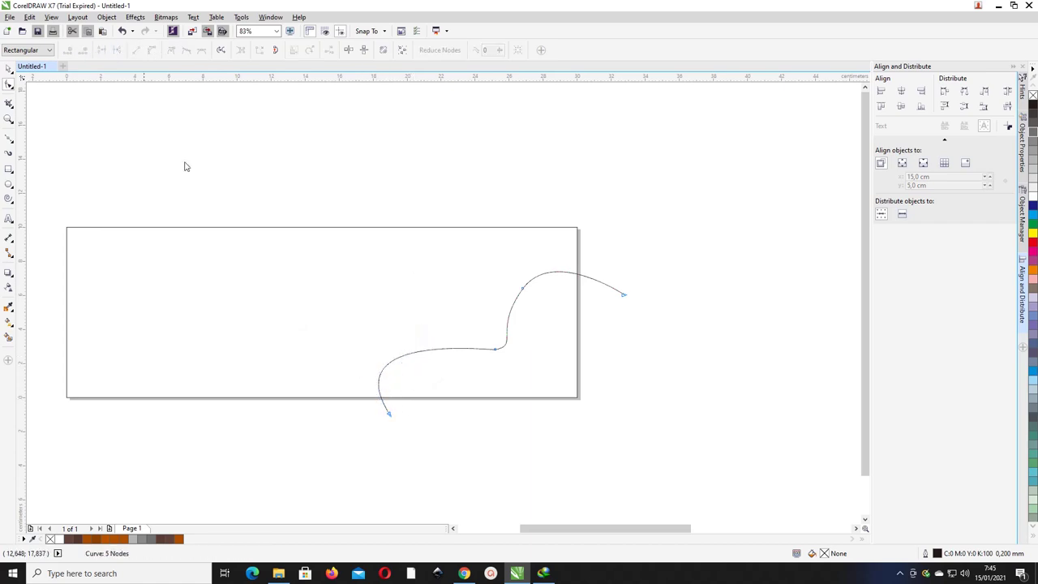
# - Adjust the two remaining inner nodes of the curve and extend its upper end farther beyond the page's right edge
pyautogui.moveTo(496, 350); pyautogui.dragTo(492, 362)
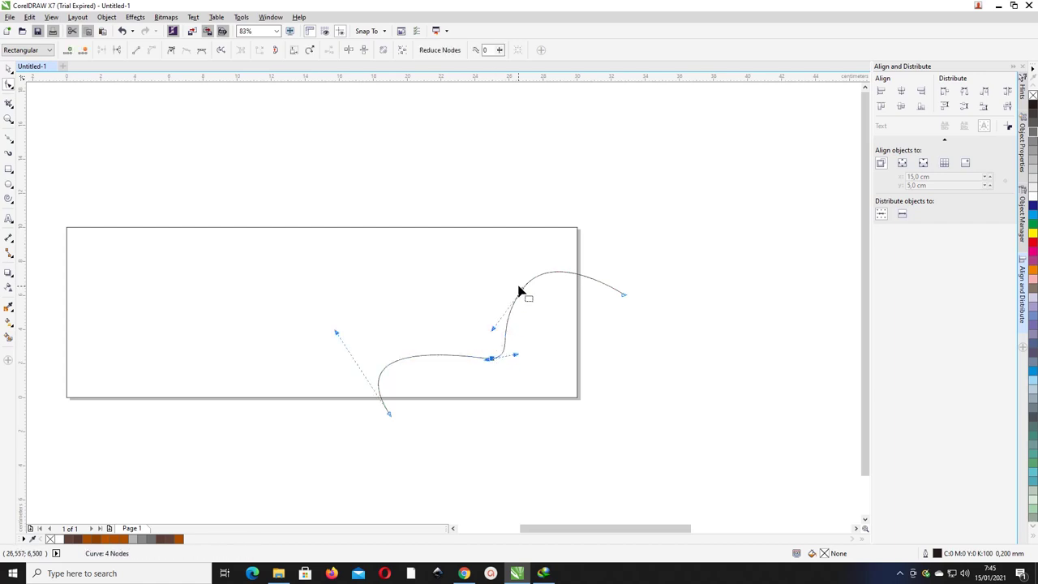
pyautogui.moveTo(522, 289); pyautogui.dragTo(524, 276)
pyautogui.moveTo(623, 294); pyautogui.dragTo(644, 299)
pyautogui.click(492, 360)
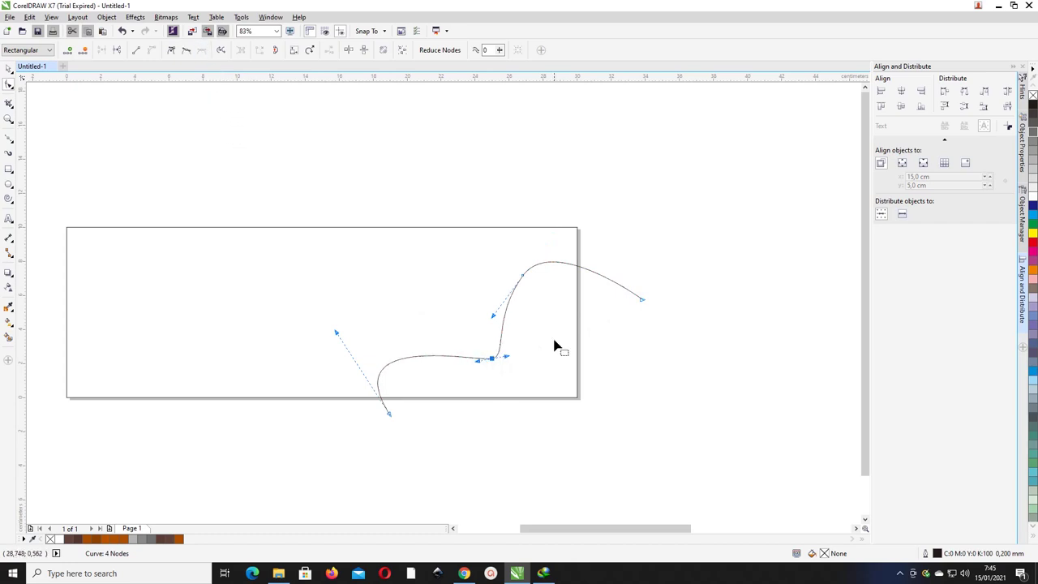
pyautogui.click(523, 276)
pyautogui.moveTo(524, 282); pyautogui.dragTo(529, 300)
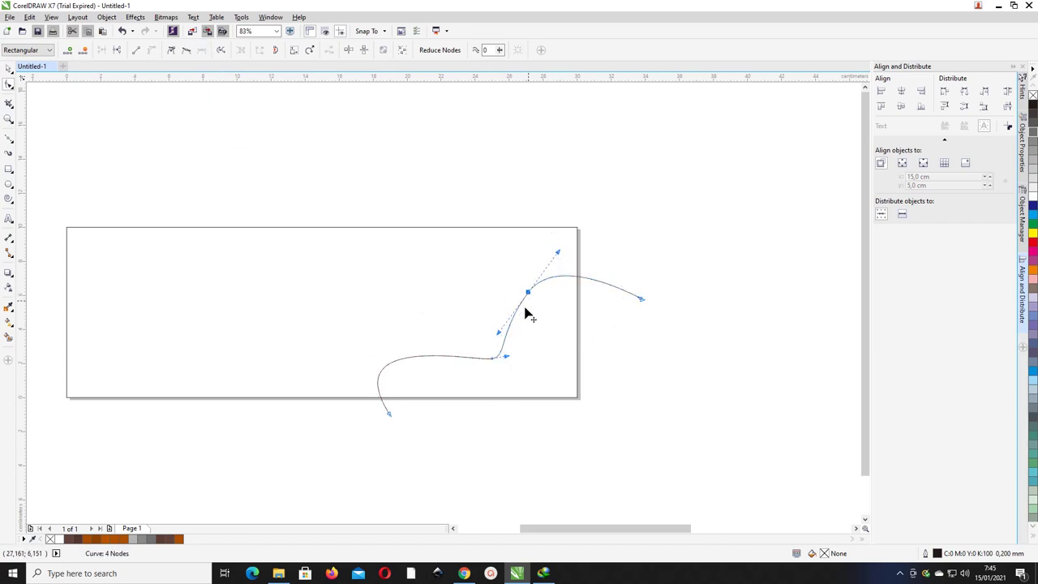
pyautogui.click(495, 366)
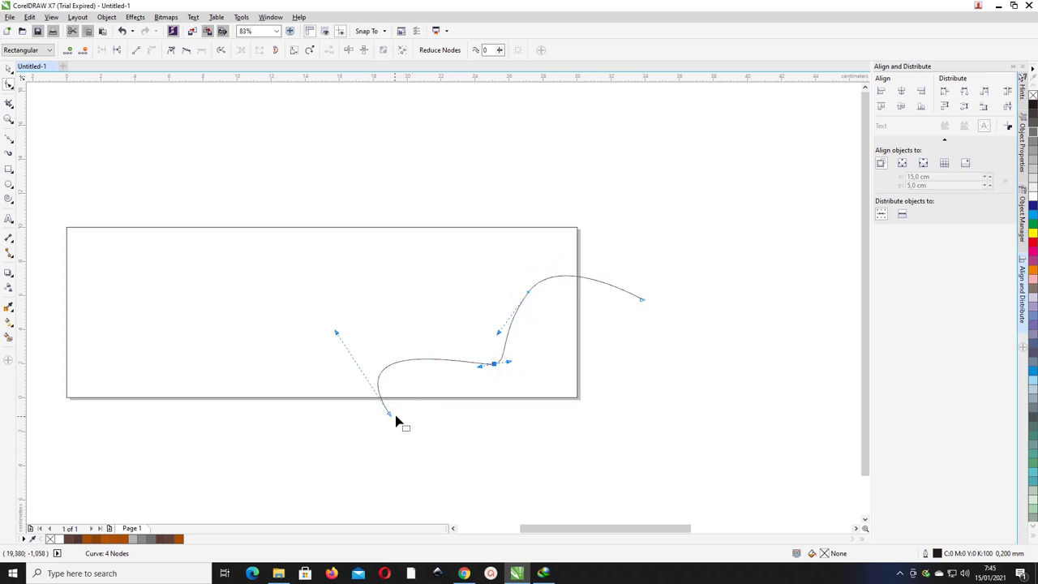
# - Move the curve's lower end down and left with a vertical handle, then refine the upper bend's handles and the lower inner node
pyautogui.moveTo(390, 415); pyautogui.dragTo(361, 435)
pyautogui.moveTo(307, 351); pyautogui.dragTo(360, 330)
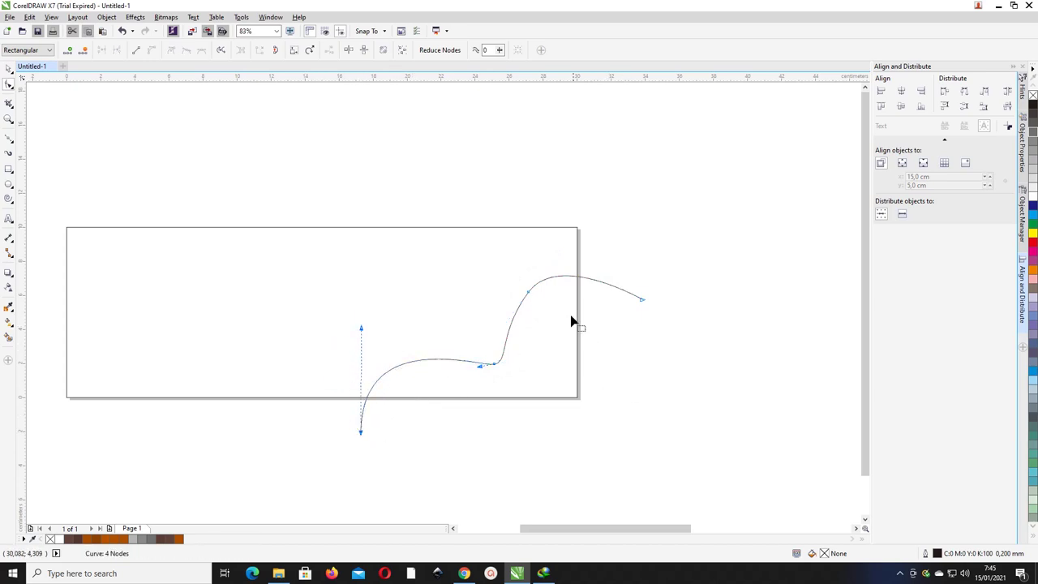
pyautogui.moveTo(527, 301); pyautogui.dragTo(535, 289)
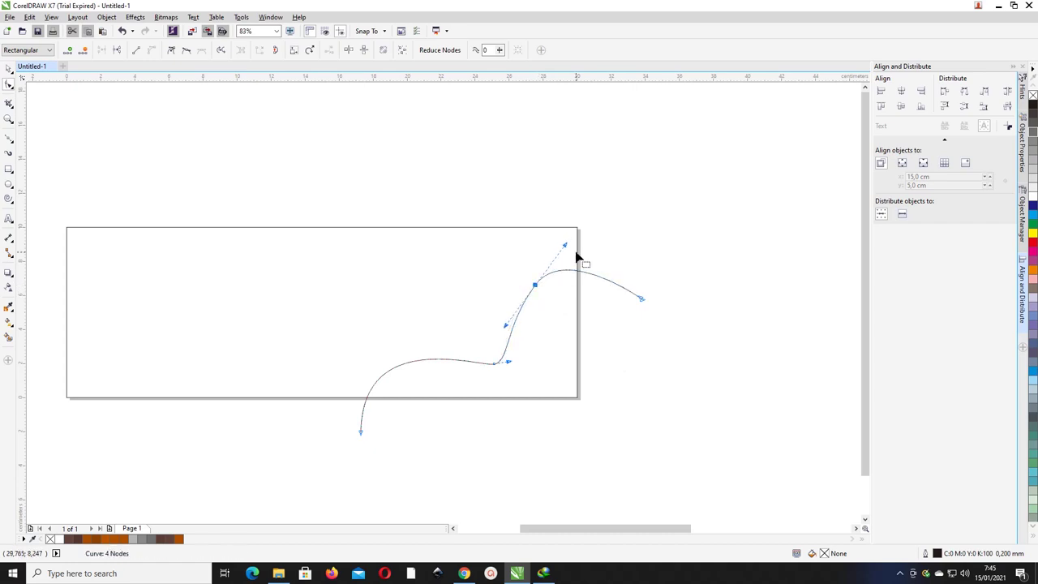
pyautogui.moveTo(568, 252); pyautogui.dragTo(573, 263)
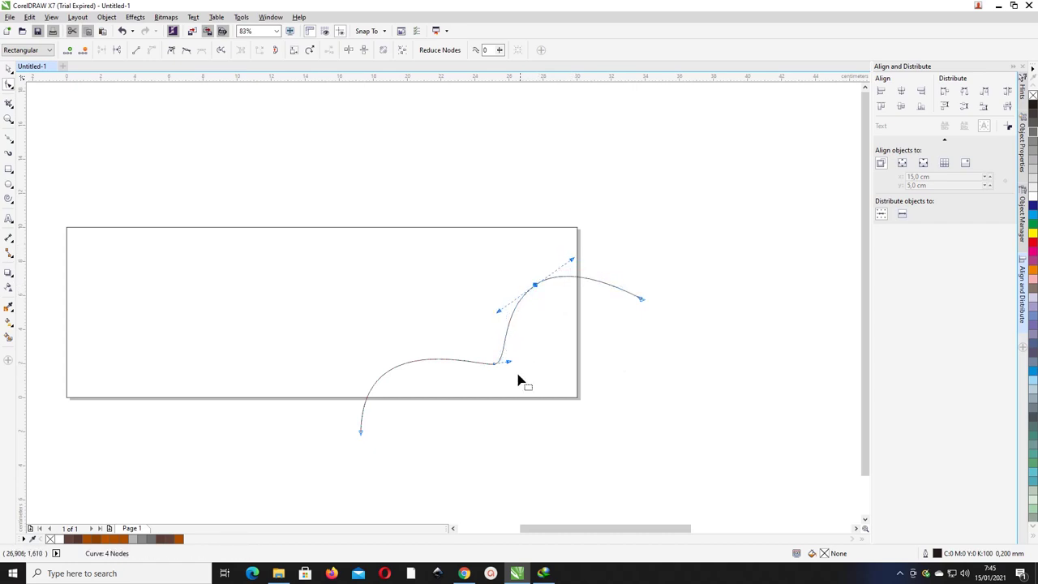
pyautogui.moveTo(498, 370); pyautogui.dragTo(491, 372)
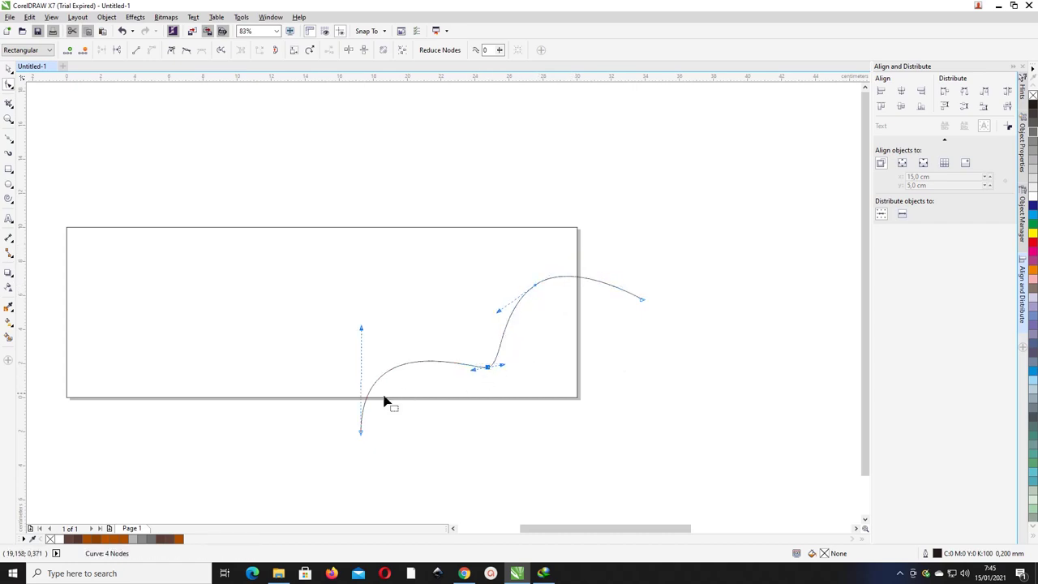
# - Tilt the lower end's handle leftward and steepen and lengthen the lower inner node's handles to smooth the curve
pyautogui.moveTo(362, 432); pyautogui.dragTo(366, 427)
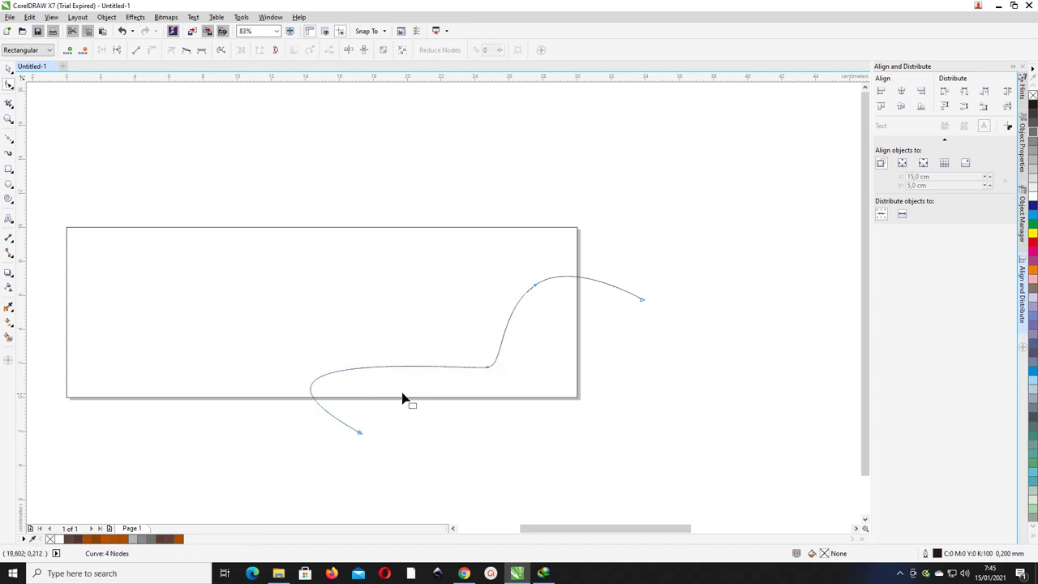
pyautogui.hotkey('ctrl', 'z')
pyautogui.click(362, 433)
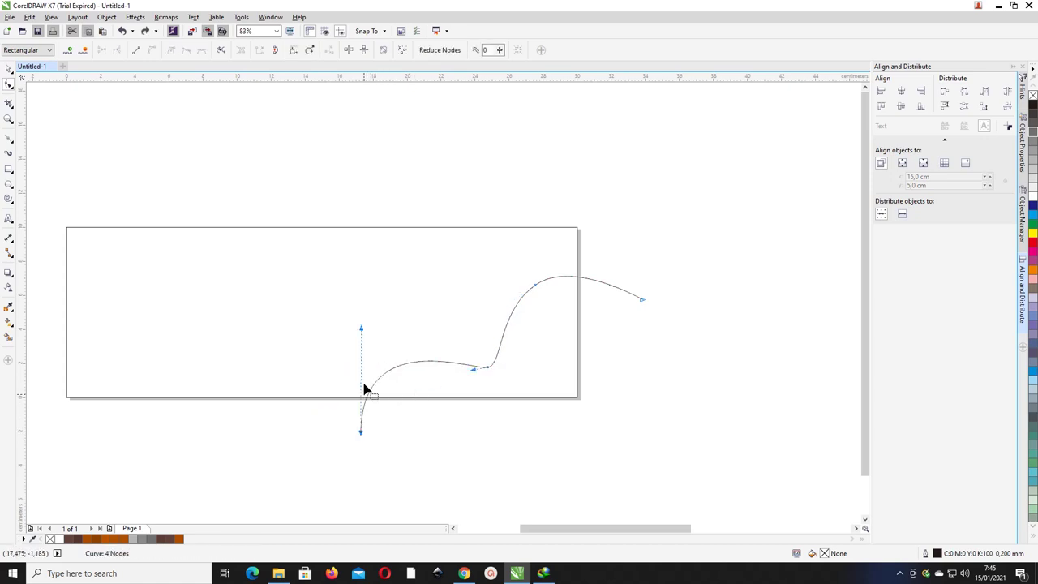
pyautogui.moveTo(362, 333); pyautogui.dragTo(335, 334)
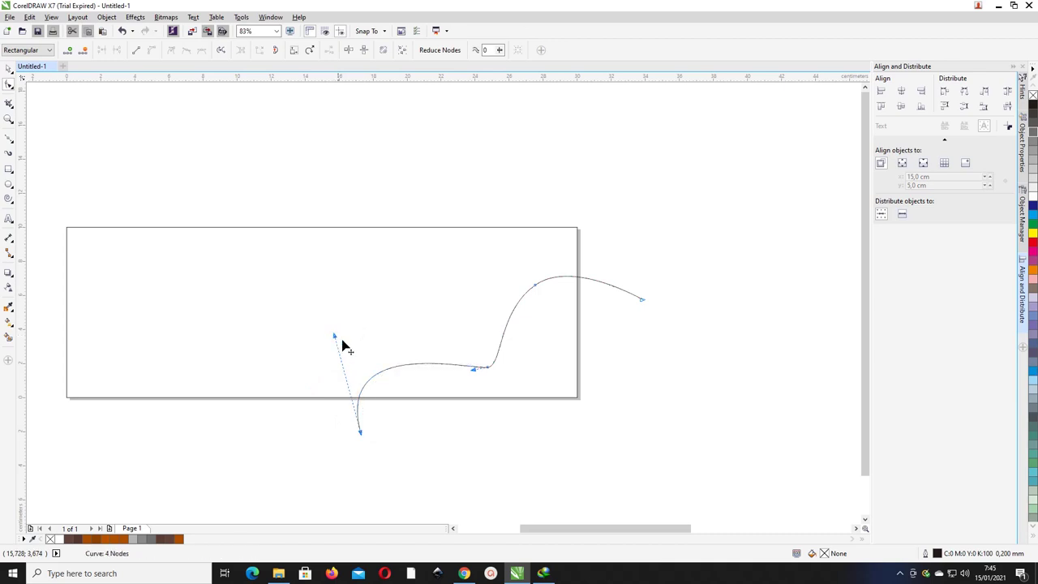
pyautogui.click(488, 368)
pyautogui.moveTo(503, 367); pyautogui.dragTo(520, 350)
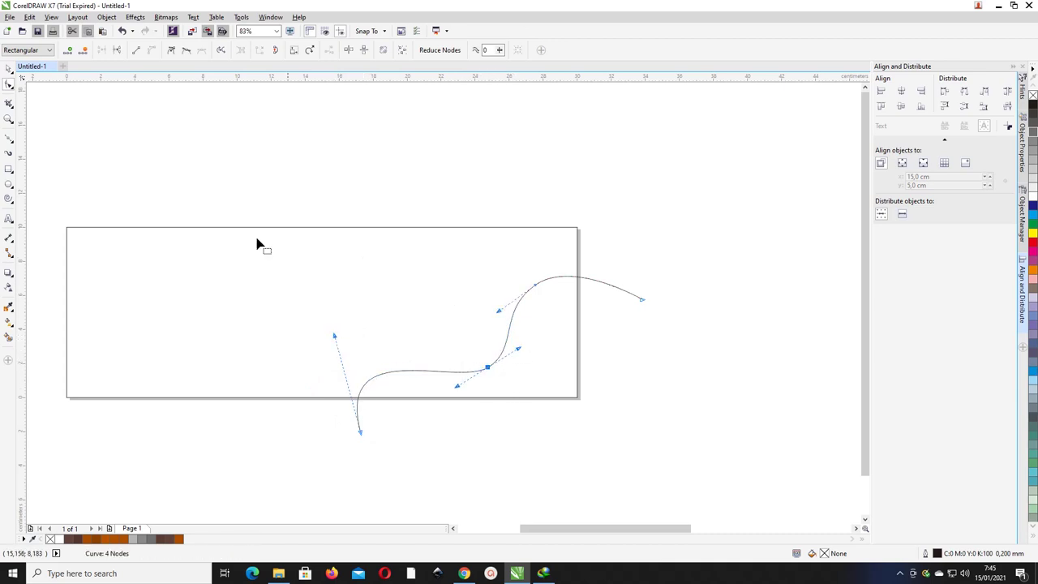
pyautogui.click(8, 69)
pyautogui.click(640, 244)
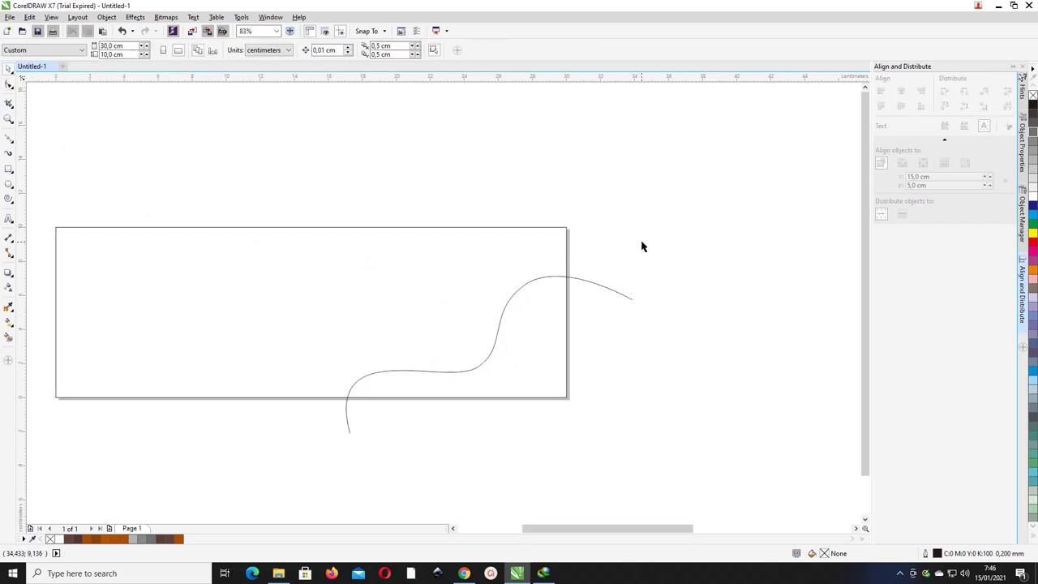
# - Shift the curve's lower end slightly left, raise its handle, and nudge the lower inner node up and left
pyautogui.scroll(-2, 641, 243)
pyautogui.click(573, 296)
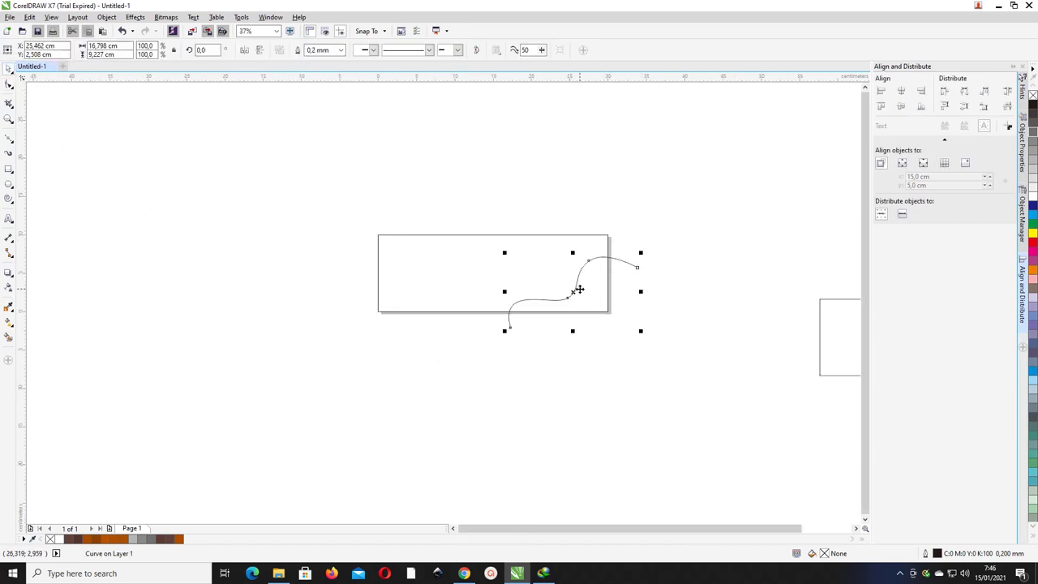
pyautogui.scroll(2, 565, 326)
pyautogui.doubleClick(455, 334)
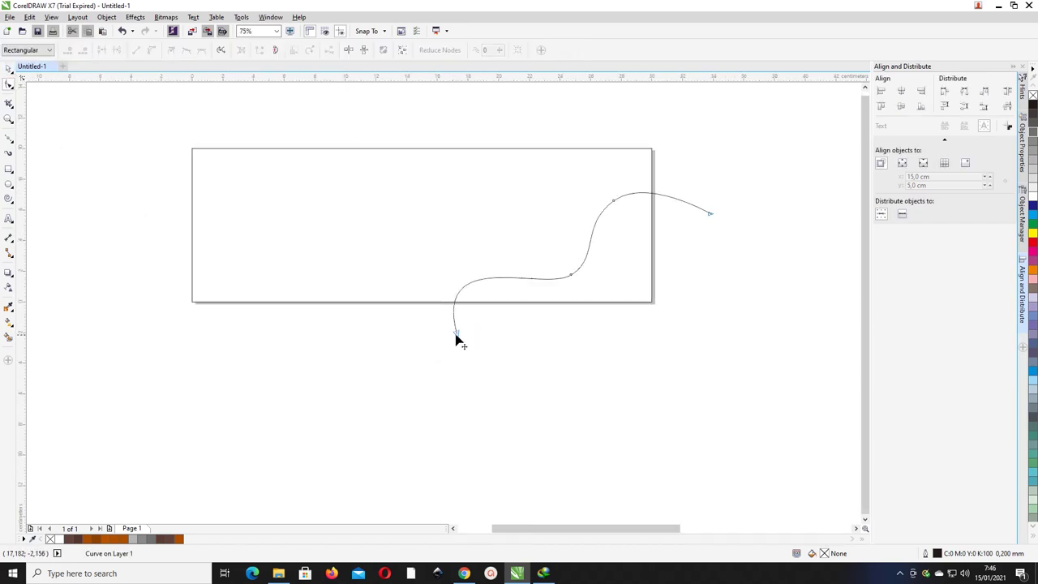
pyautogui.moveTo(456, 334); pyautogui.dragTo(441, 336)
pyautogui.moveTo(417, 250); pyautogui.dragTo(432, 216)
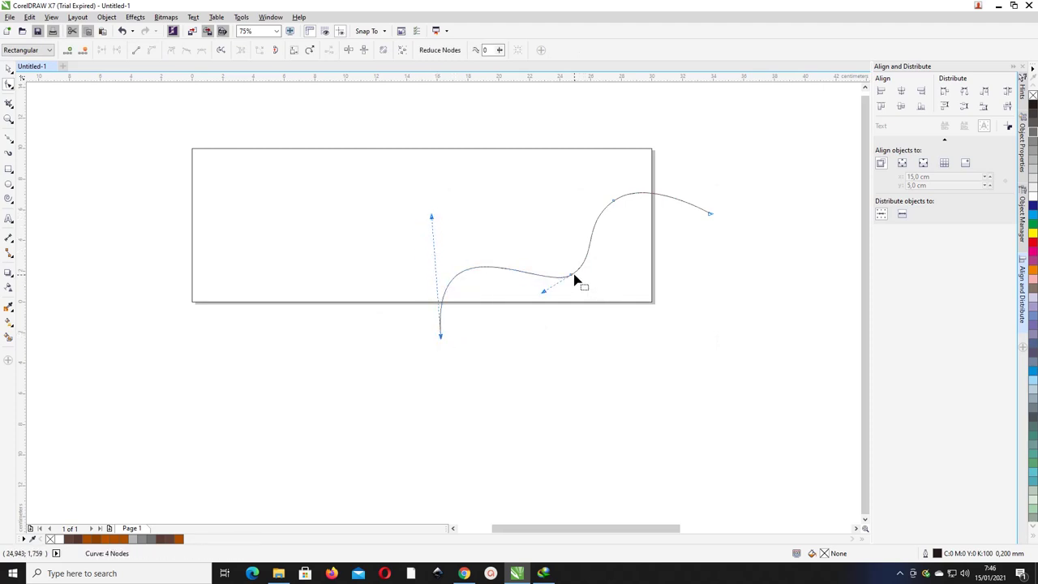
pyautogui.click(571, 276)
pyautogui.moveTo(570, 277); pyautogui.dragTo(567, 271)
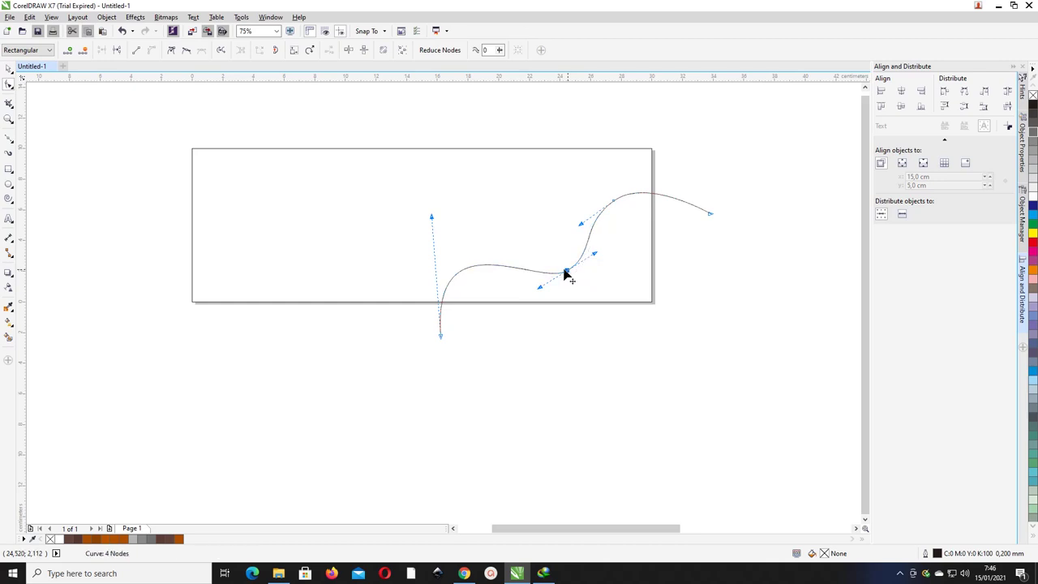
pyautogui.click(8, 72)
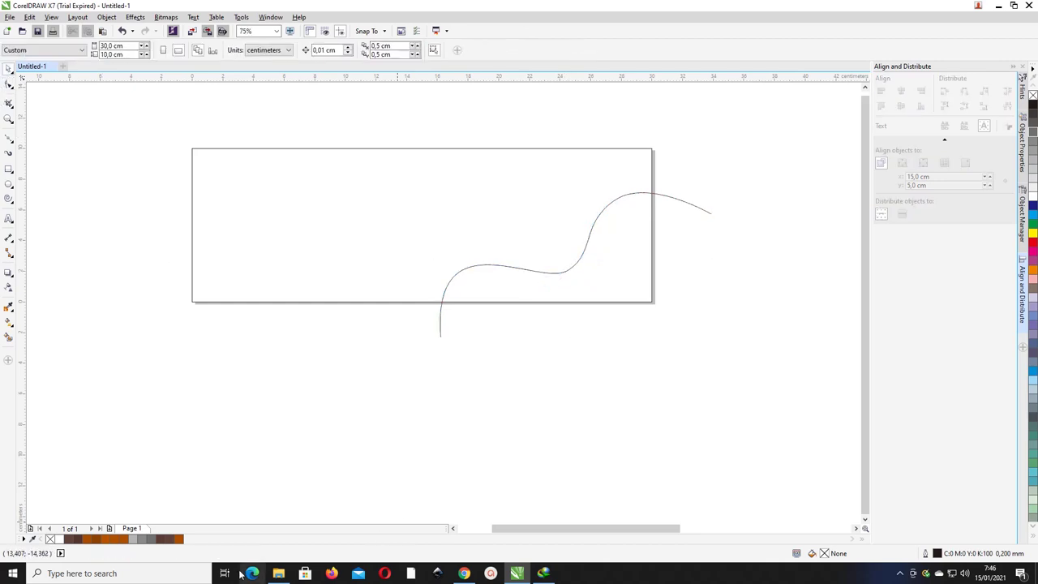
# - Import the "pallet warna" image from the Tutorial Dan Bahan folder and place it below the page's lower-right corner
pyautogui.click(280, 573)
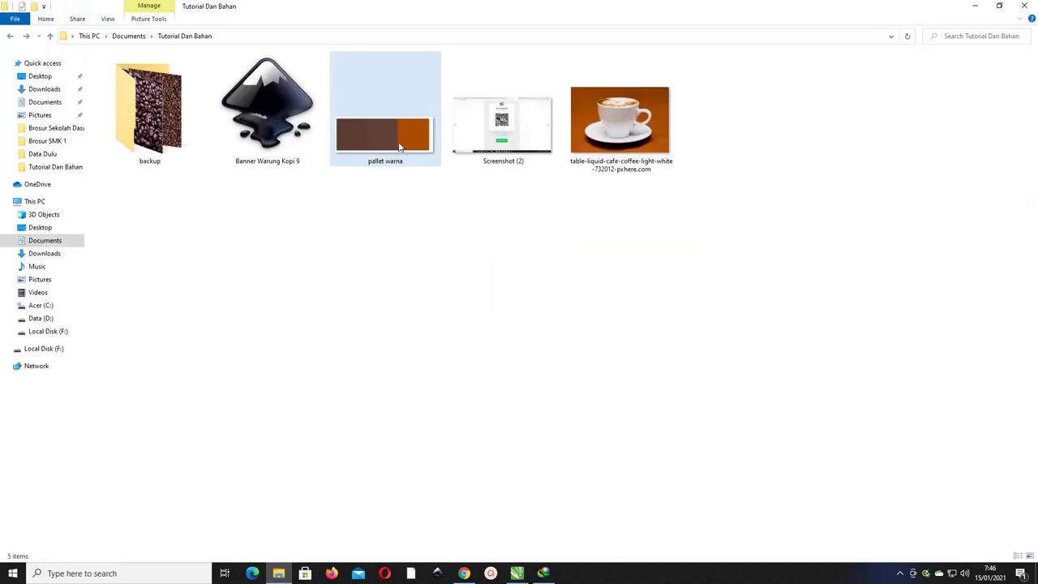
pyautogui.moveTo(394, 138); pyautogui.dragTo(586, 364)
pyautogui.hscroll(1, 463, 374)
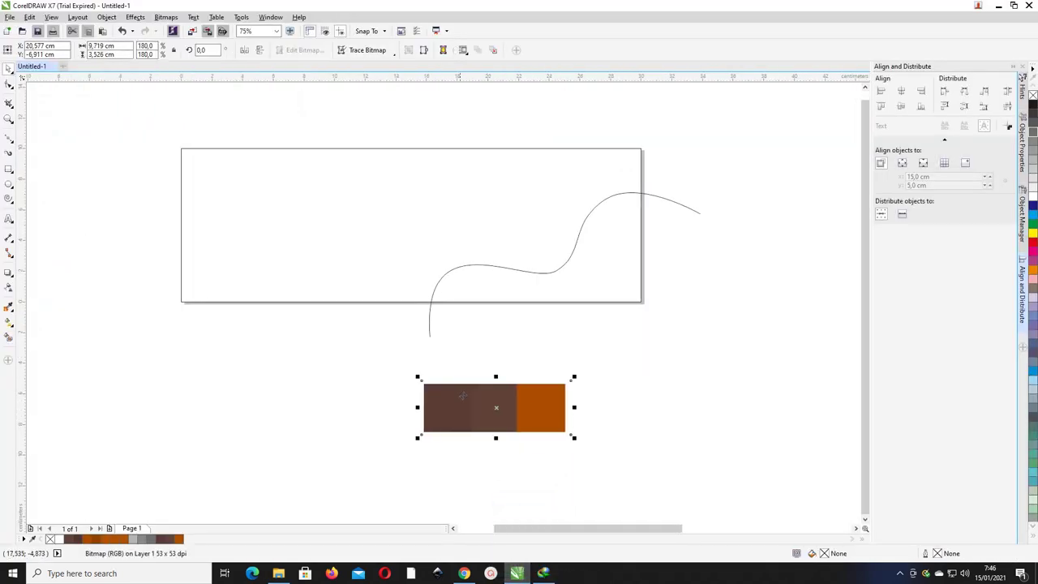
pyautogui.moveTo(480, 407); pyautogui.dragTo(637, 351)
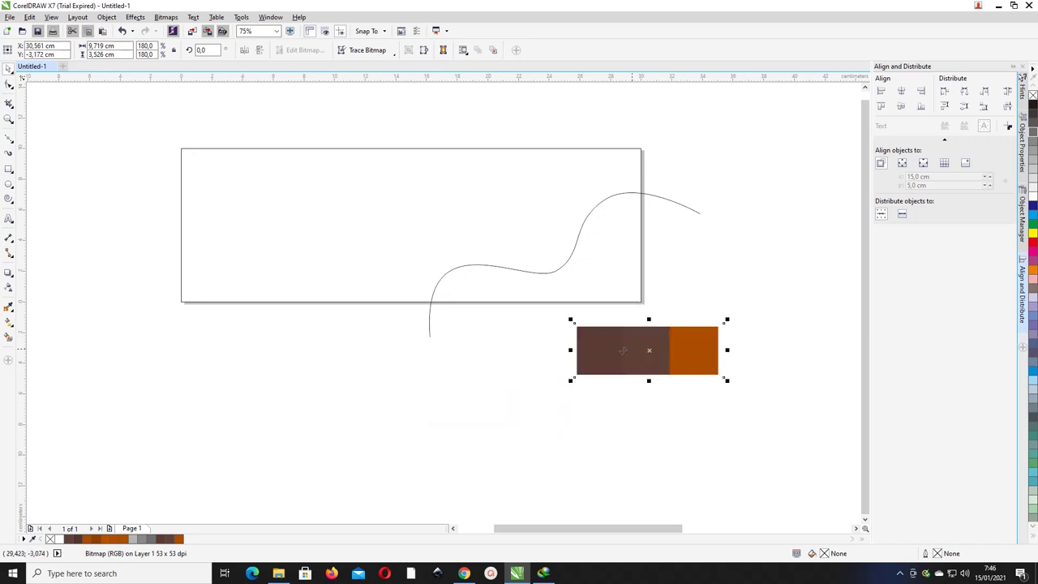
# - Fill the banner rectangle with the orange sampled from the imported palette image
pyautogui.click(360, 303)
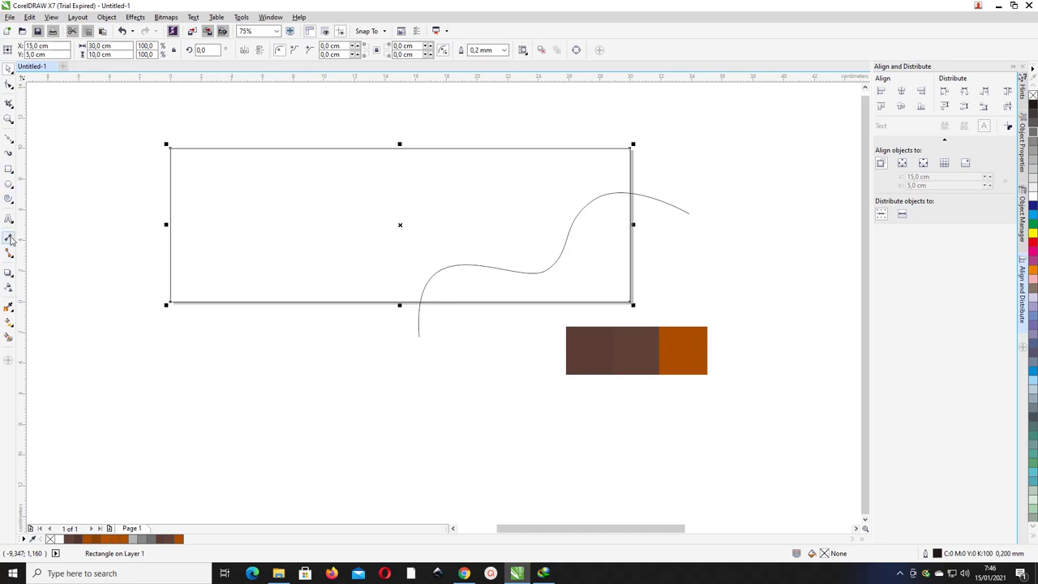
pyautogui.click(9, 309)
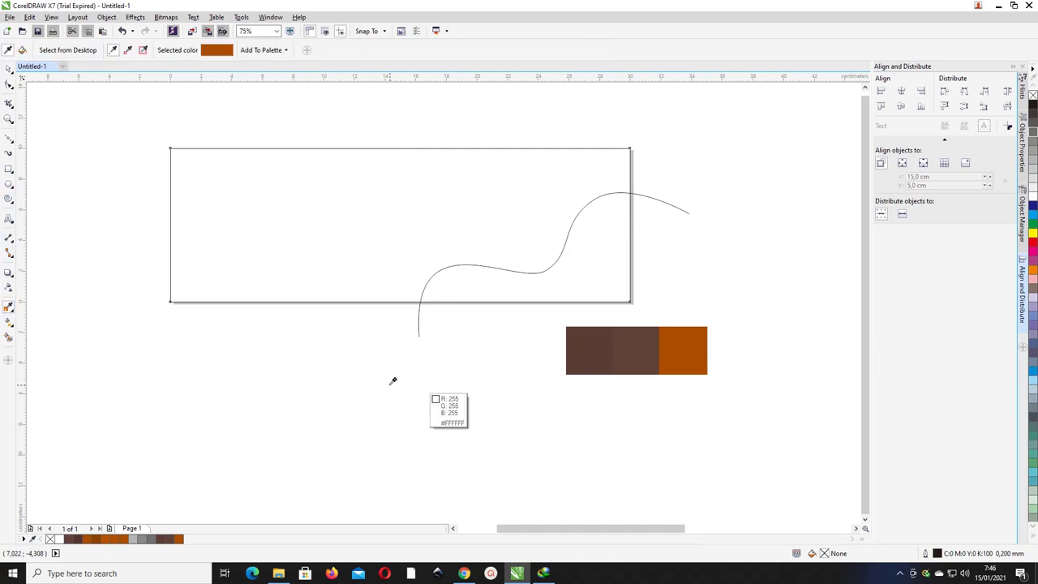
pyautogui.click(689, 337)
pyautogui.click(297, 173)
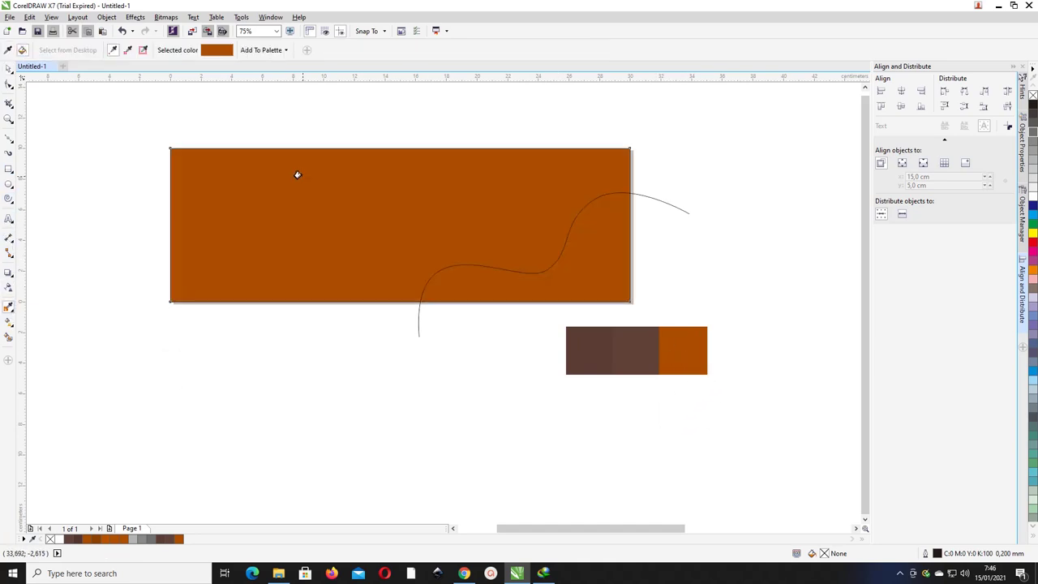
pyautogui.click(8, 67)
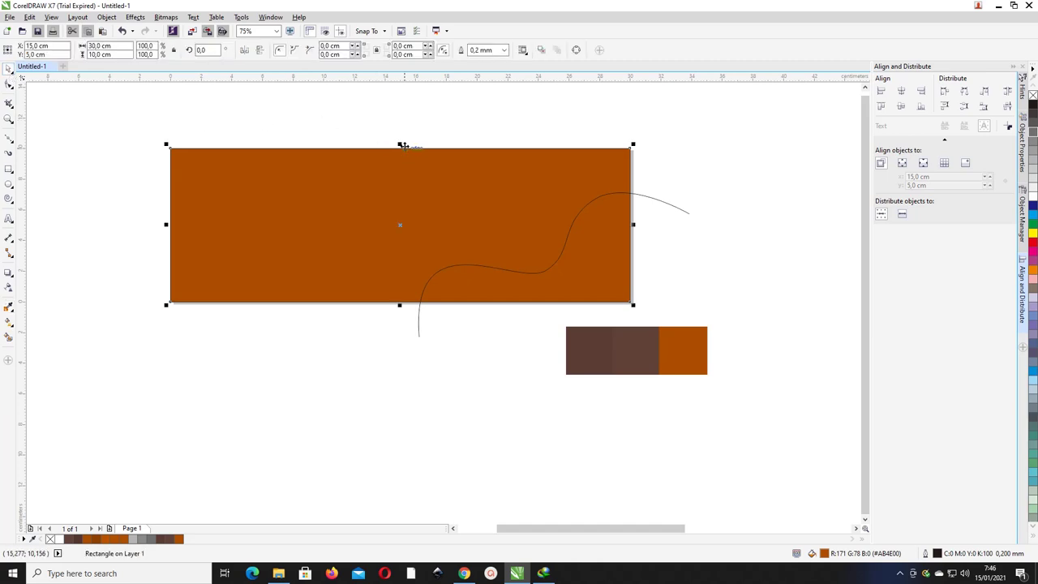
# - Move the wavy curve slightly down and right so its centre sits at about X 25.1, Y 2.0 cm
pyautogui.click(685, 186)
pyautogui.click(660, 201)
pyautogui.moveTo(660, 202); pyautogui.dragTo(663, 213)
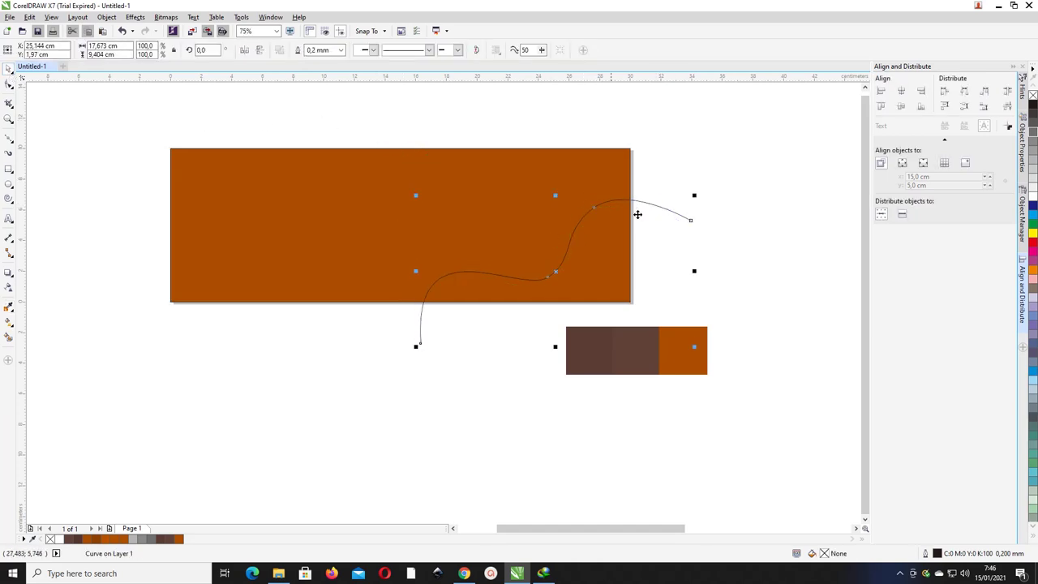
pyautogui.click(613, 270)
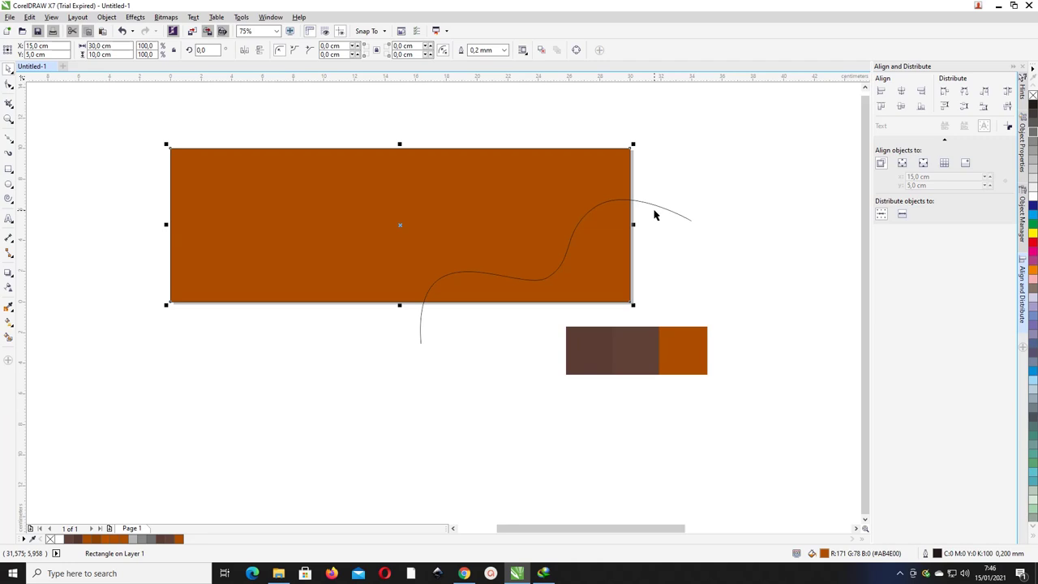
pyautogui.hotkey('ctrl', 'd')
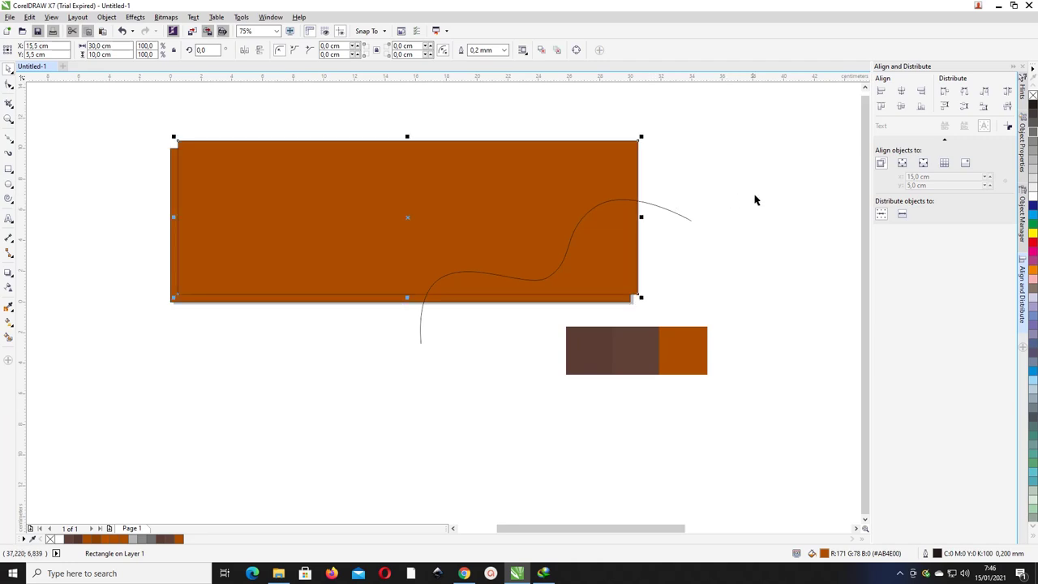
pyautogui.hotkey('ctrl', 'z')
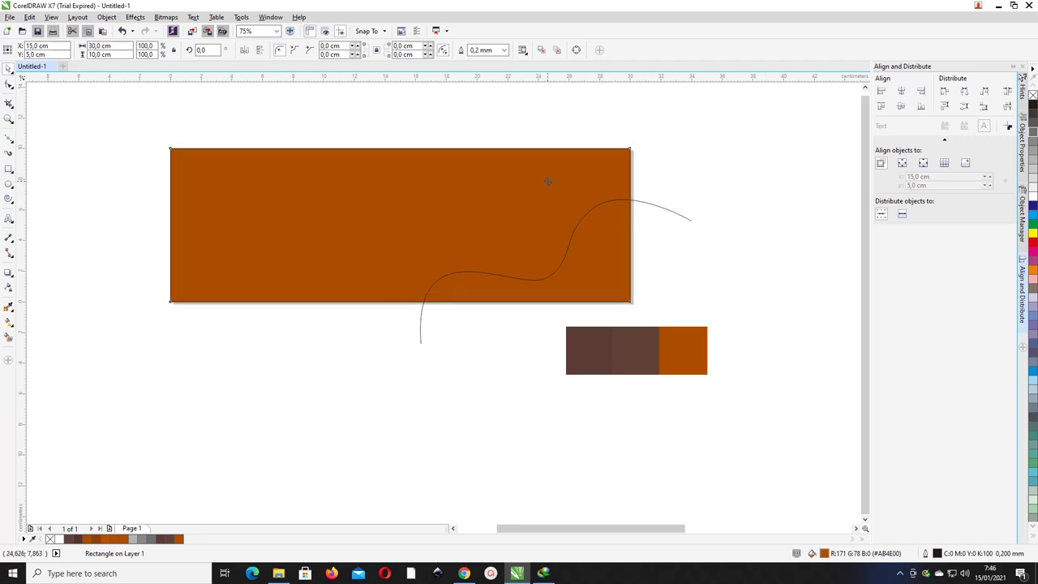
pyautogui.click(703, 192)
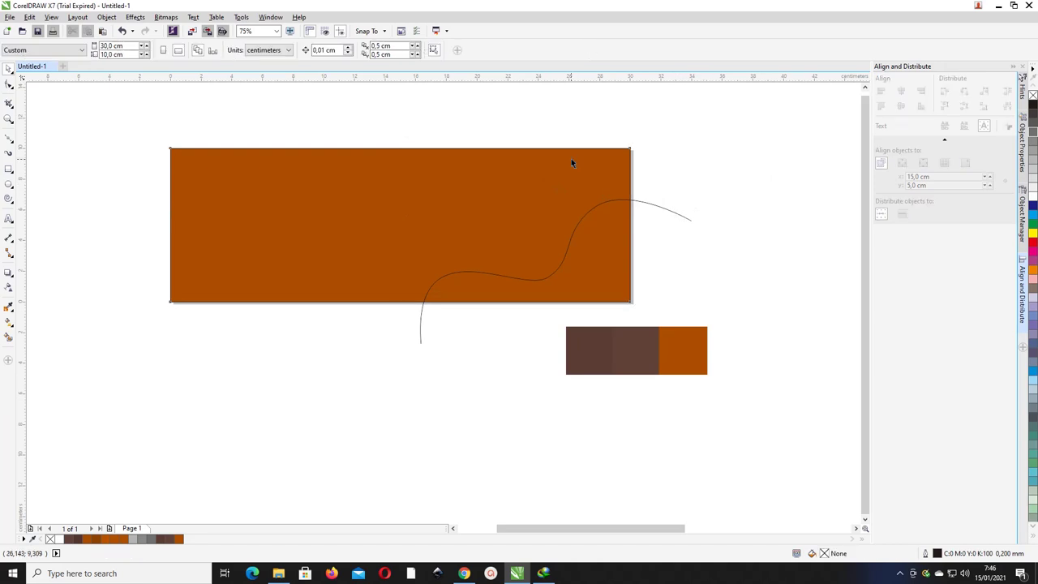
pyautogui.moveTo(571, 163); pyautogui.dragTo(534, 163)
pyautogui.hotkey('ctrl', 'z')
# - Trim the orange rectangle with the wavy curve
pyautogui.click(656, 205)
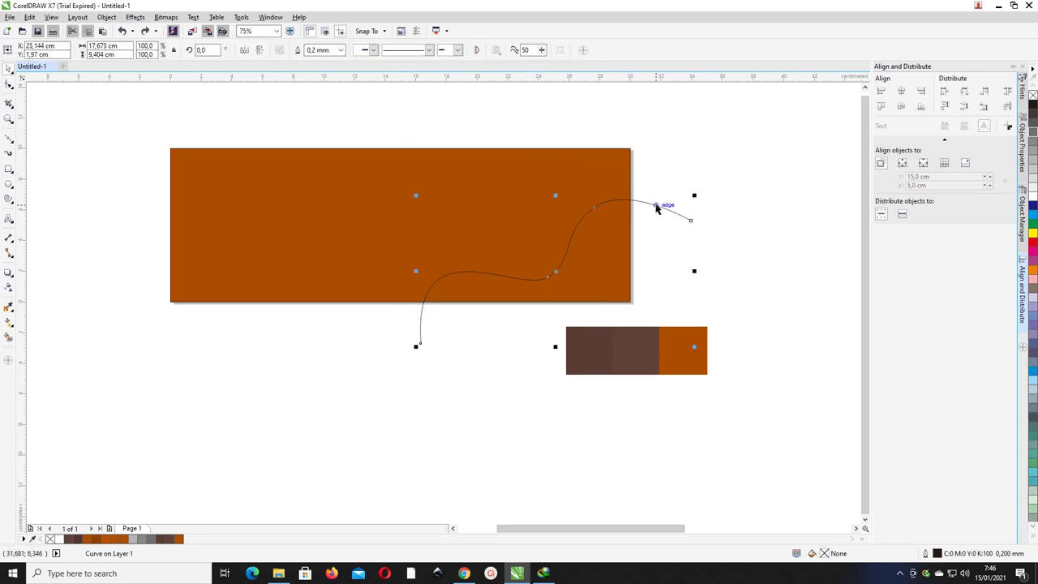
pyautogui.keyDown('shift'); pyautogui.click(618, 173); pyautogui.keyUp('shift')
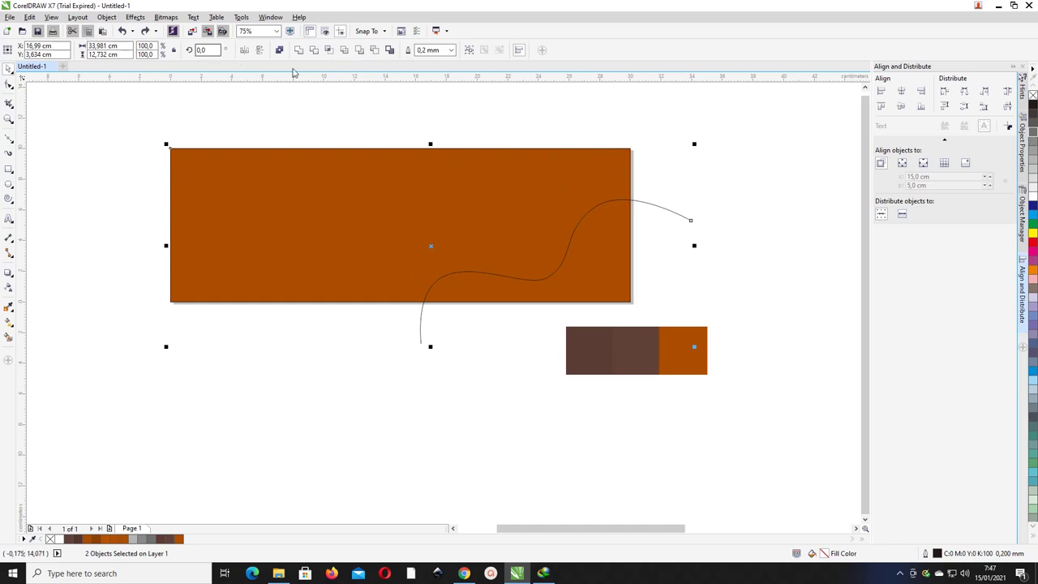
pyautogui.click(314, 50)
pyautogui.click(776, 173)
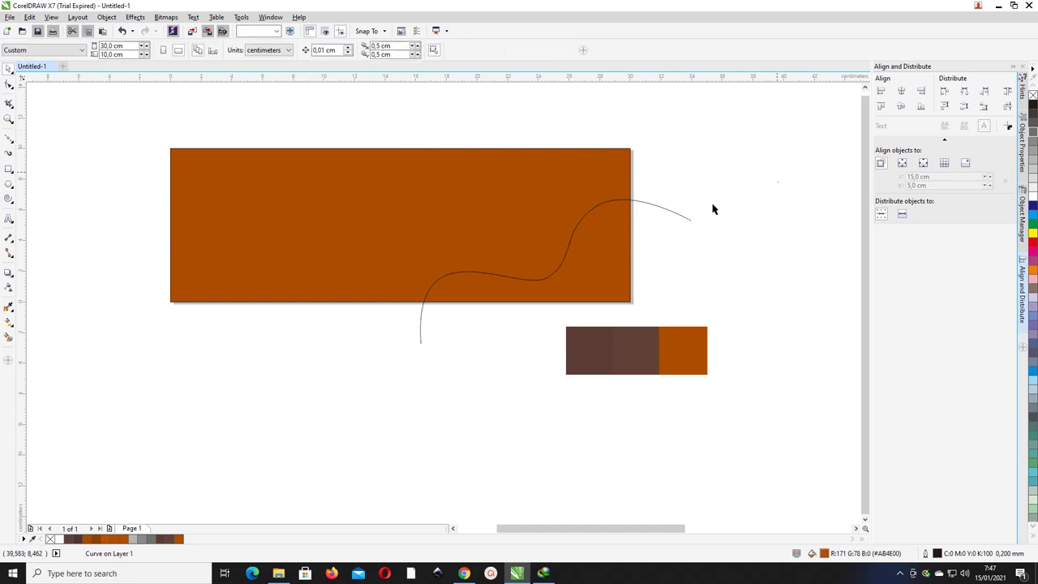
pyautogui.click(575, 238)
pyautogui.click(544, 201)
pyautogui.moveTo(551, 185); pyautogui.dragTo(529, 174)
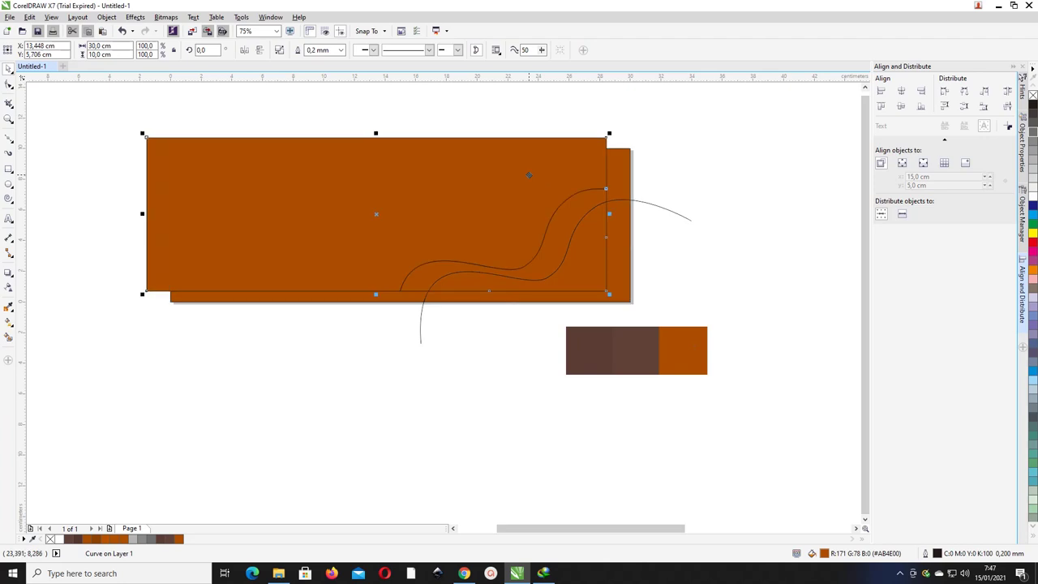
pyautogui.hotkey('ctrl', 'z')
# - Break the trimmed orange rectangle apart and move the wavy curve off the banner into the empty area below it
pyautogui.rightClick(555, 199)
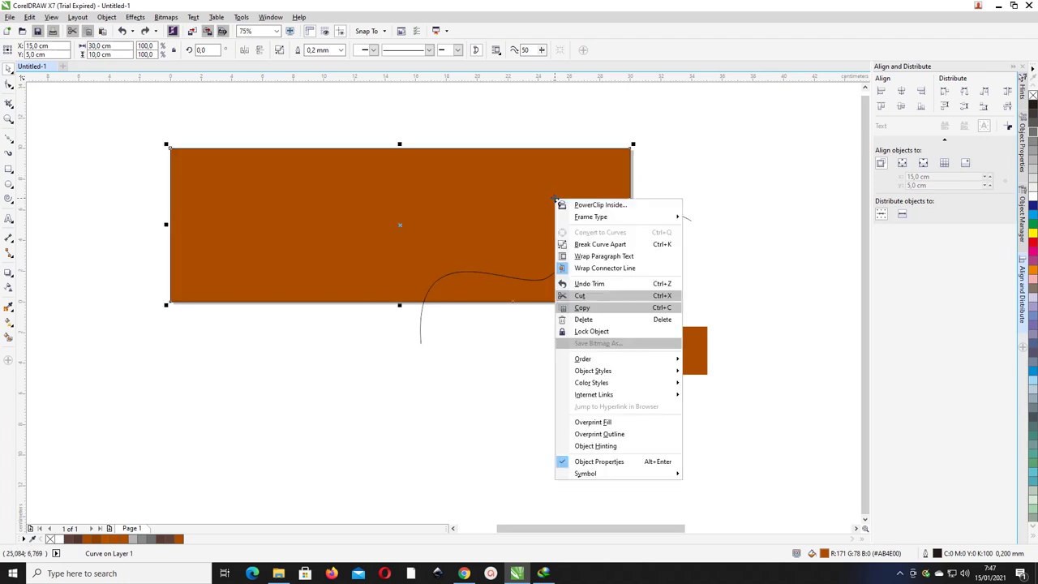
pyautogui.click(624, 246)
pyautogui.click(661, 272)
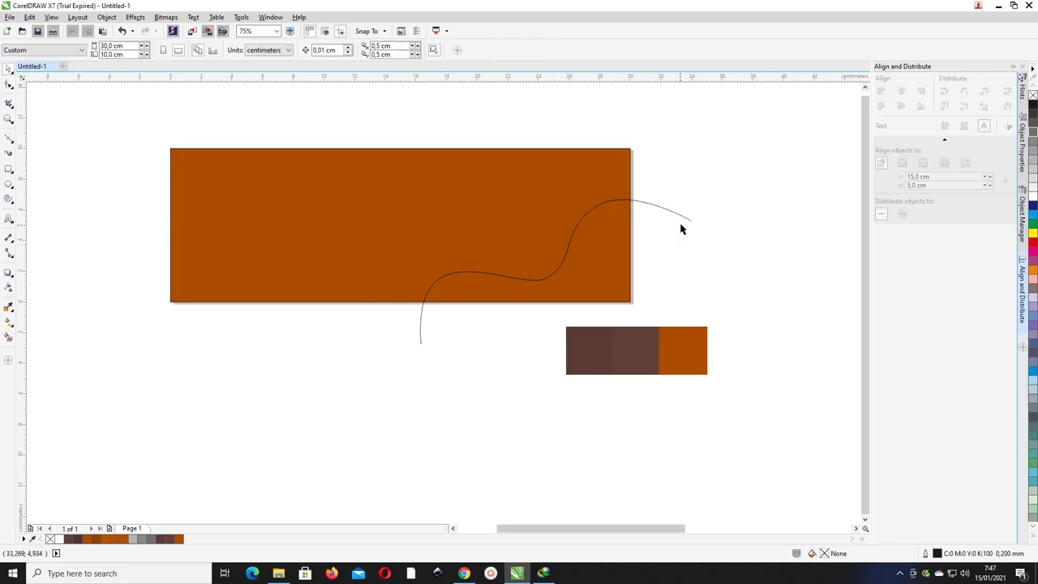
pyautogui.moveTo(682, 217); pyautogui.dragTo(559, 358)
pyautogui.click(707, 304)
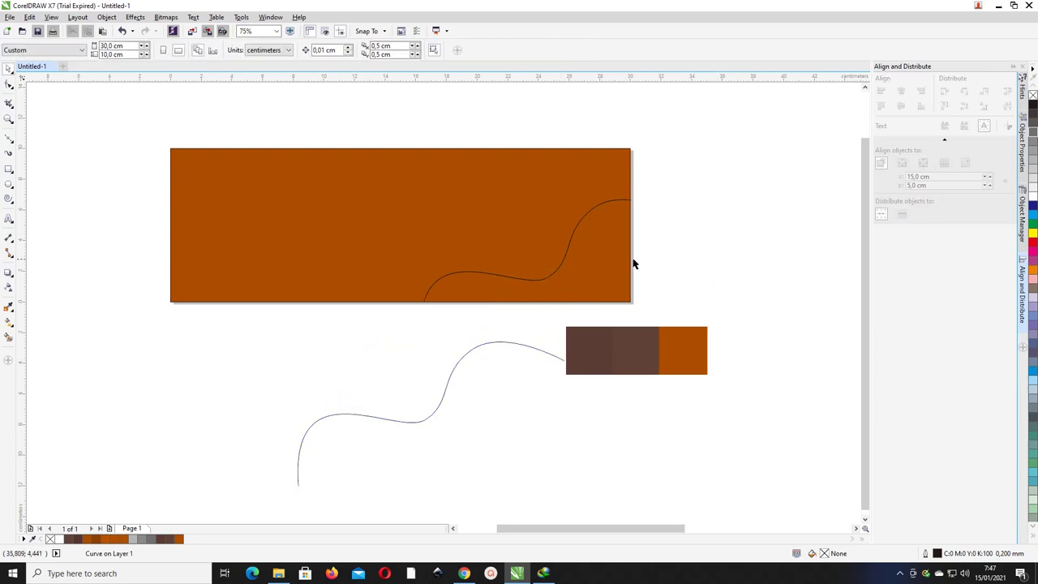
# - Fill the wavy lower-right piece of the banner with the darkest brown sampled from the palette image
pyautogui.click(617, 271)
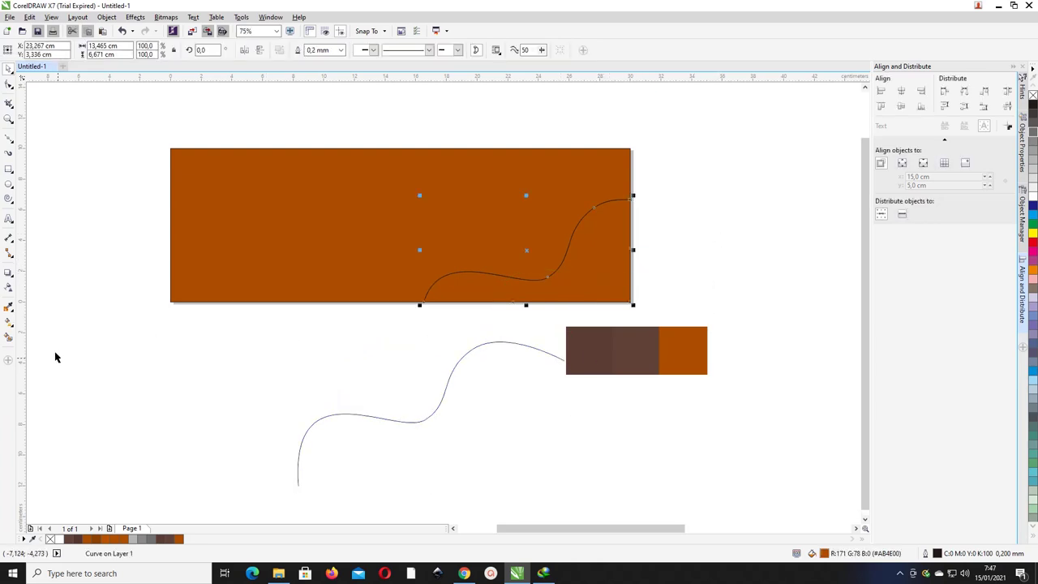
pyautogui.click(10, 306)
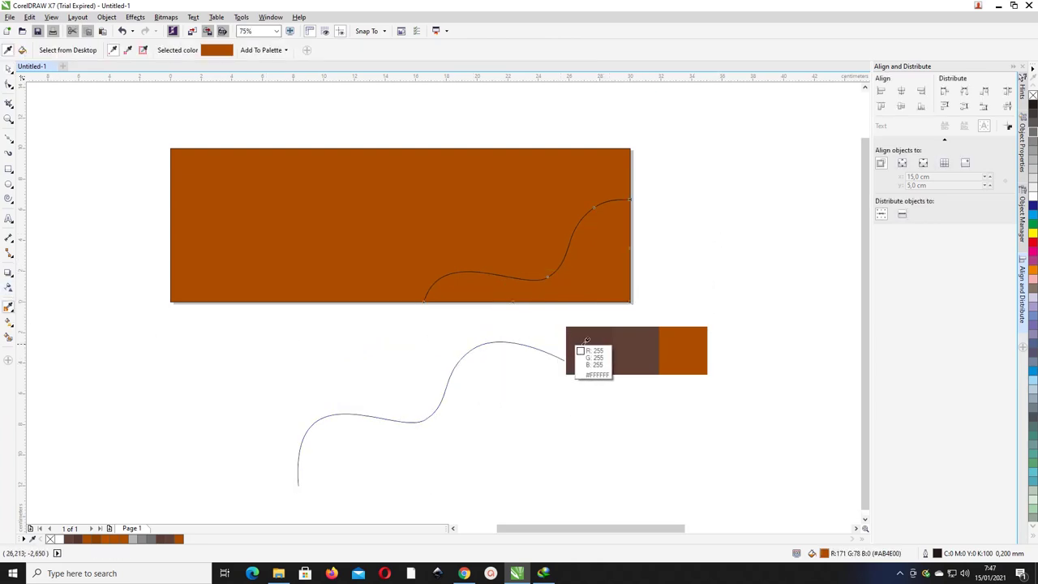
pyautogui.click(586, 350)
pyautogui.click(583, 272)
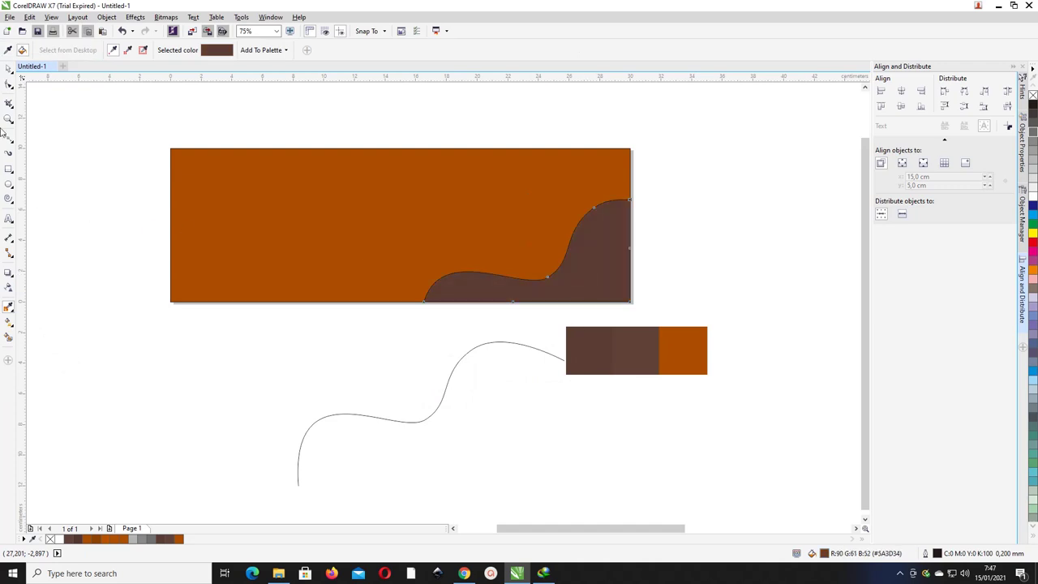
pyautogui.click(8, 69)
pyautogui.moveTo(285, 187); pyautogui.dragTo(257, 158)
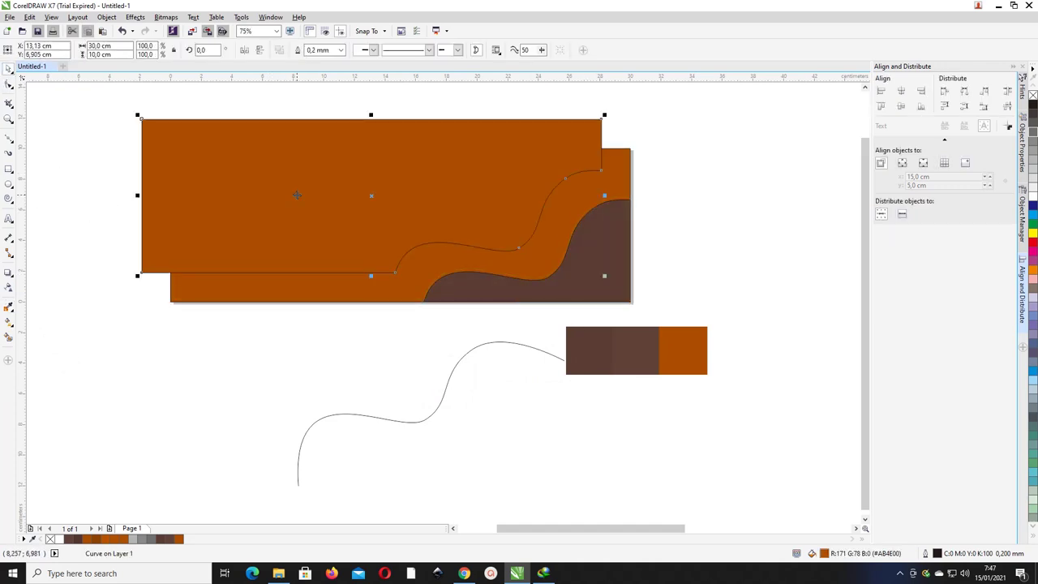
pyautogui.hotkey('ctrl', 'z')
pyautogui.press('Escape')
# - Remove the outlines from the orange and brown banner pieces together
pyautogui.moveTo(143, 122); pyautogui.dragTo(663, 319)
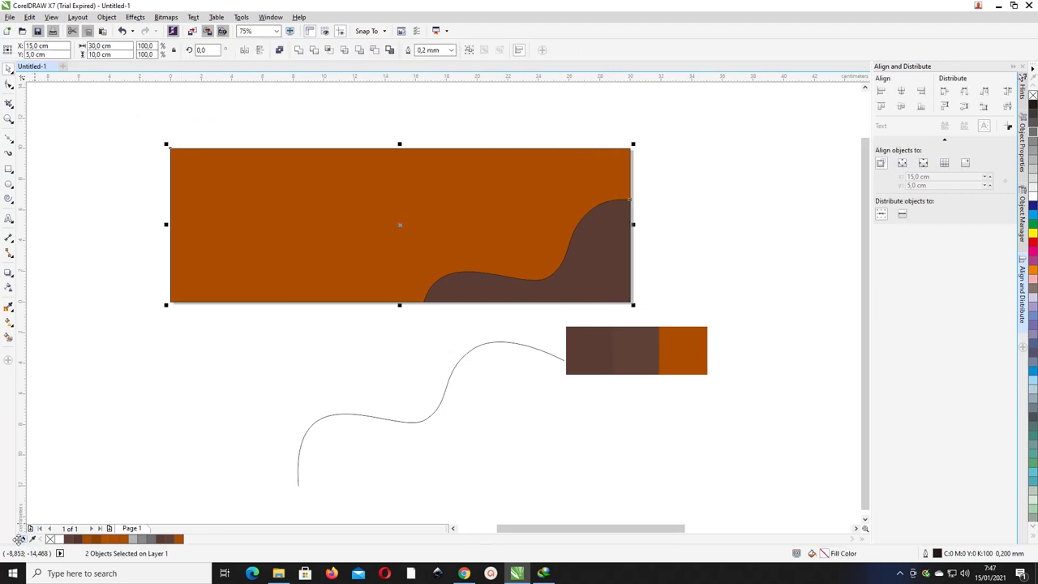
pyautogui.click(335, 325)
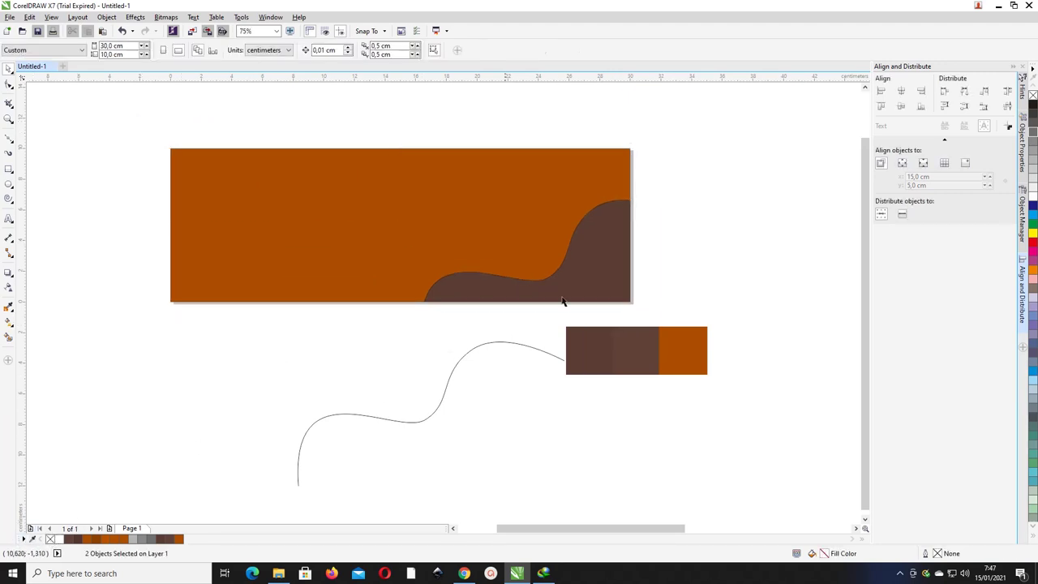
# - Duplicate the brown wavy piece and fill the copy with white
pyautogui.click(585, 225)
pyautogui.hscroll(-1, 585, 233)
pyautogui.scroll(-2, 586, 233)
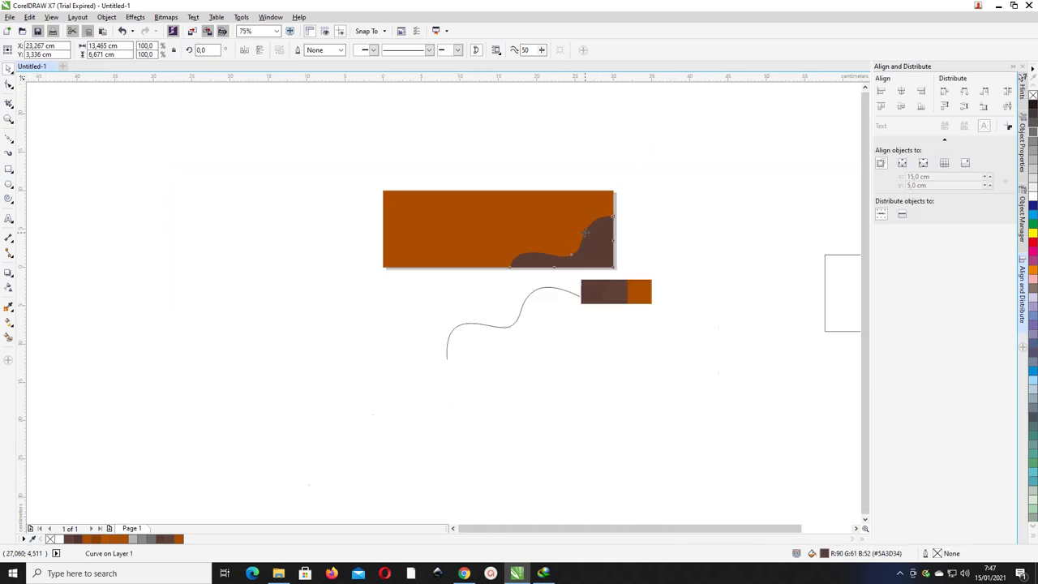
pyautogui.scroll(2, 585, 233)
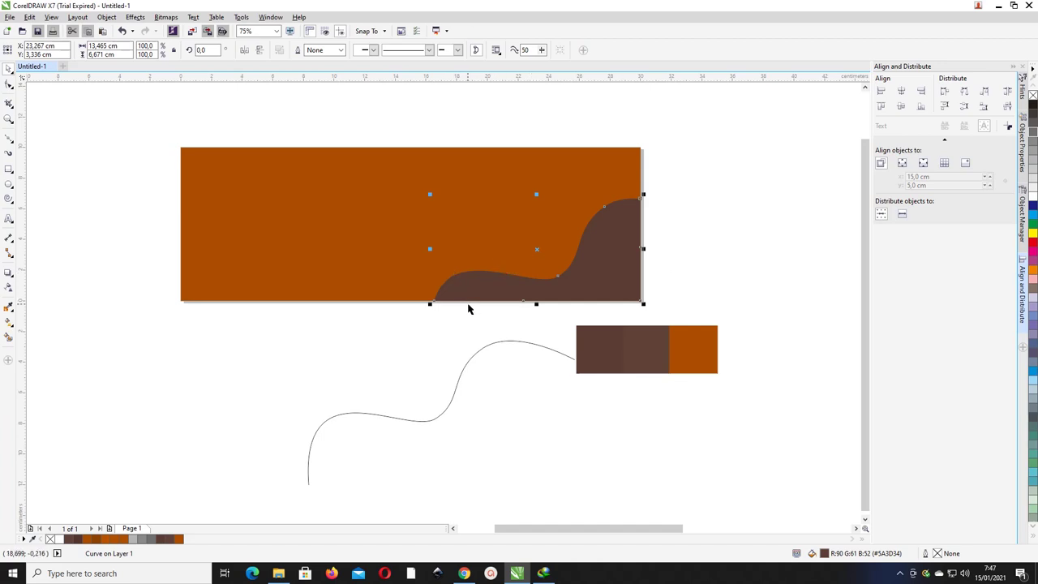
pyautogui.hotkey('ctrl', 'd')
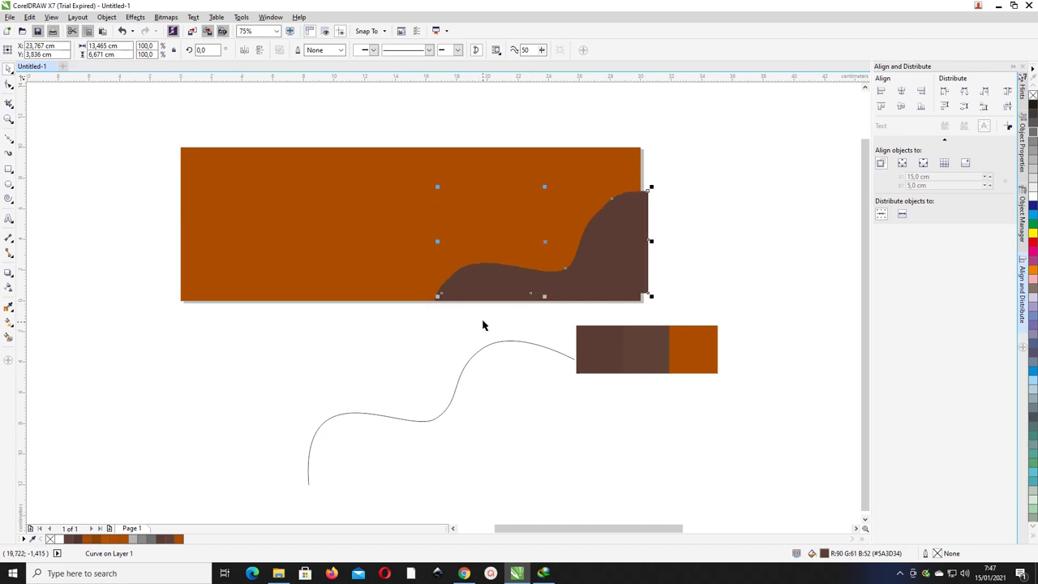
pyautogui.click(59, 539)
pyautogui.click(736, 212)
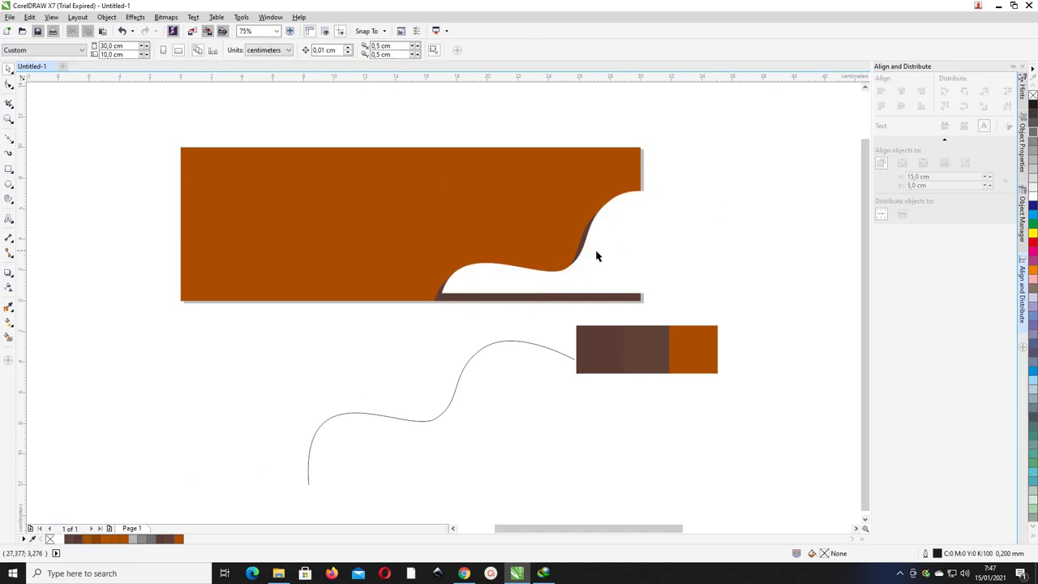
# - Bring the brown wavy piece to the front and place a white copy exactly behind it
pyautogui.click(605, 303)
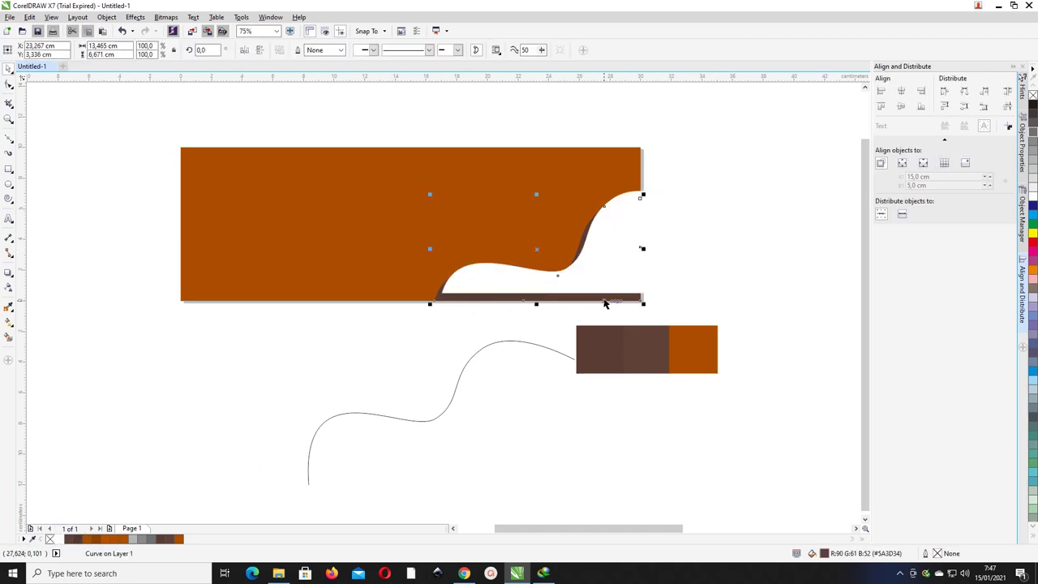
pyautogui.hotkey('shift', 'pageup')
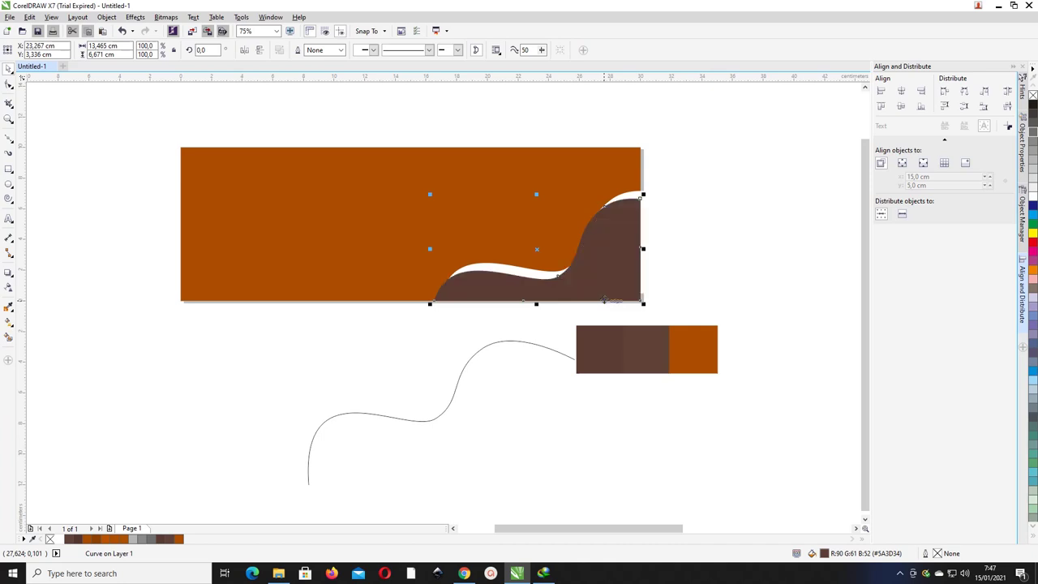
pyautogui.click(640, 200)
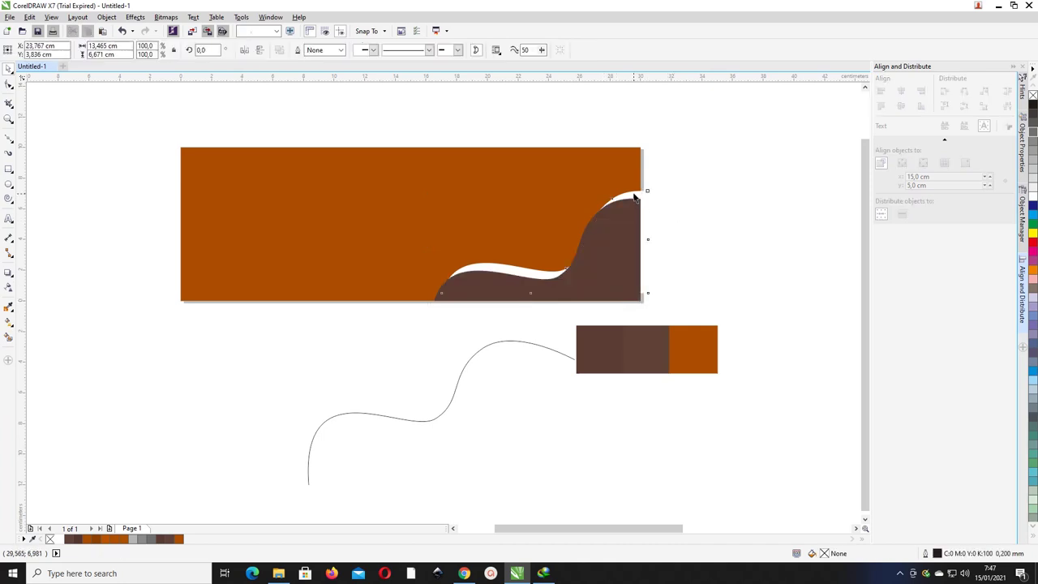
pyautogui.hotkey('shift', 'pagedown')
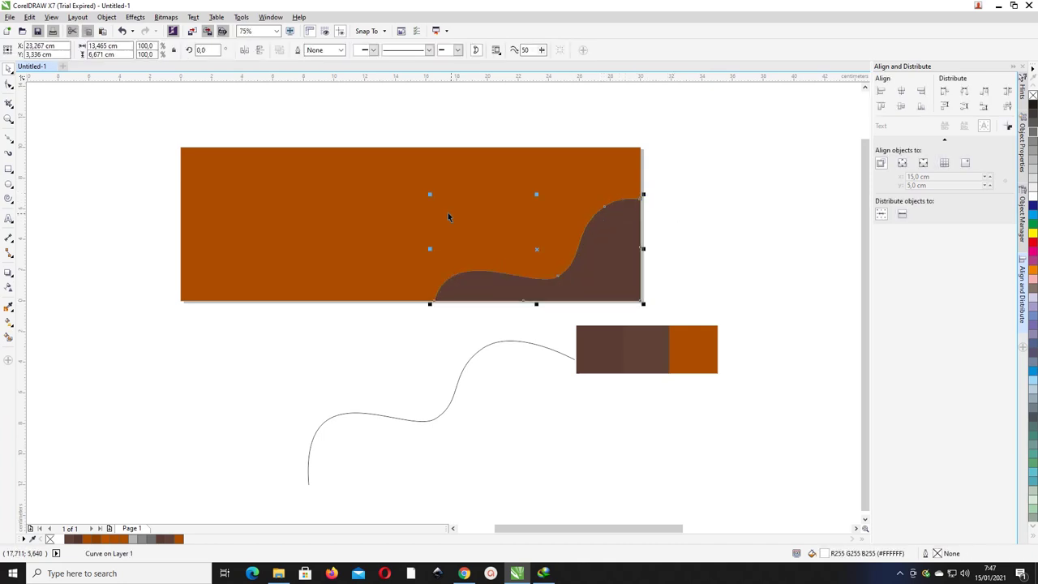
# - Enlarge the white copy from its upper-left corner to about 13.9 × 6.9 cm, leaving a thin white edge along the wave
pyautogui.moveTo(432, 196); pyautogui.dragTo(421, 189)
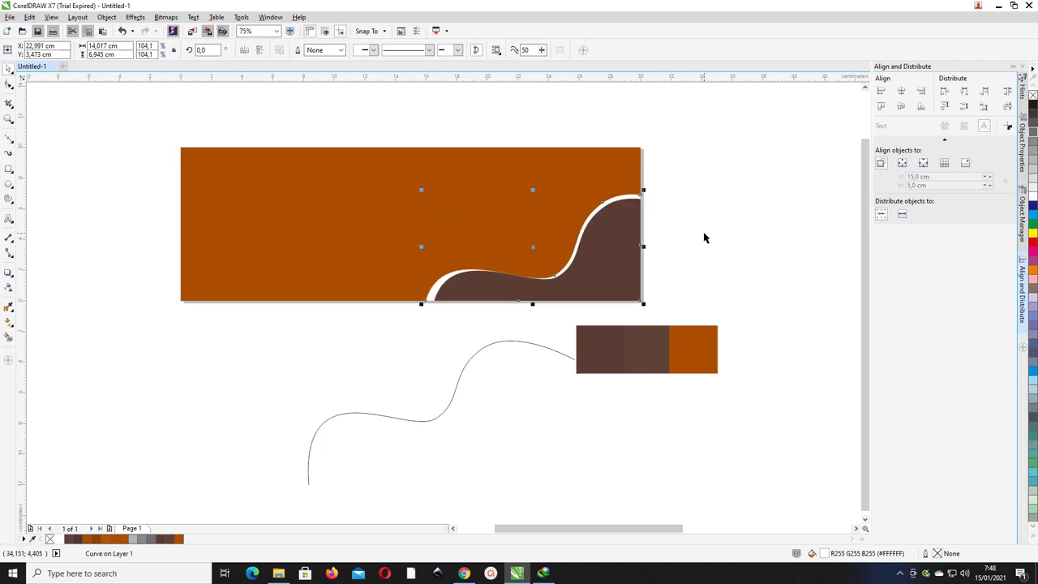
pyautogui.moveTo(421, 189); pyautogui.dragTo(423, 191)
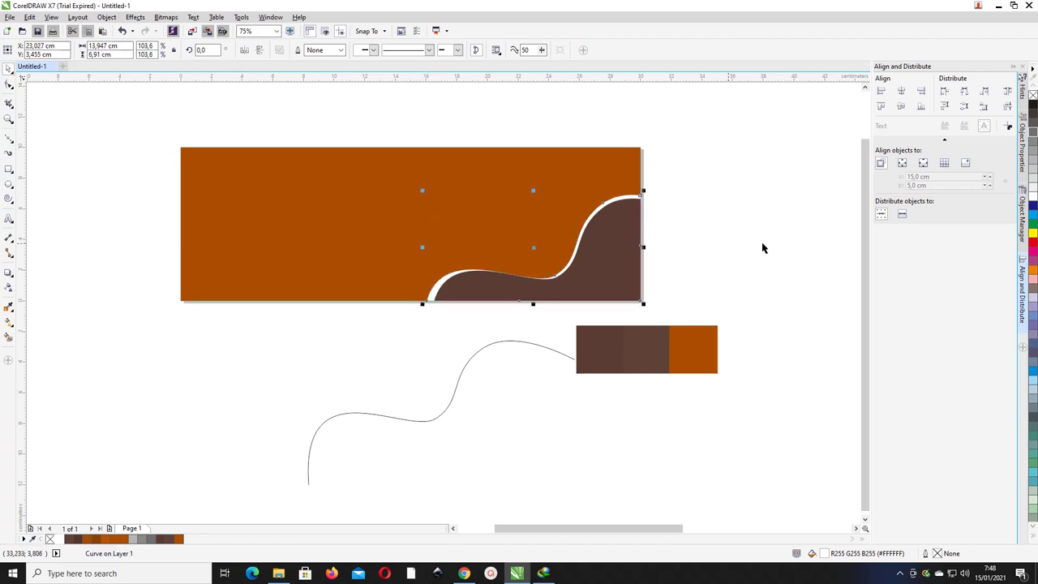
pyautogui.click(761, 248)
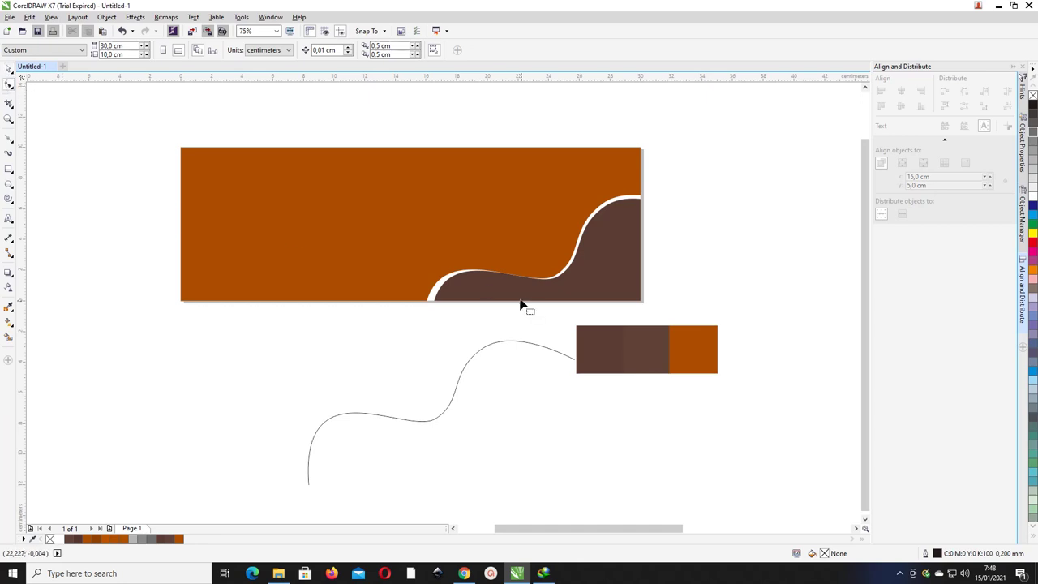
pyautogui.doubleClick(603, 209)
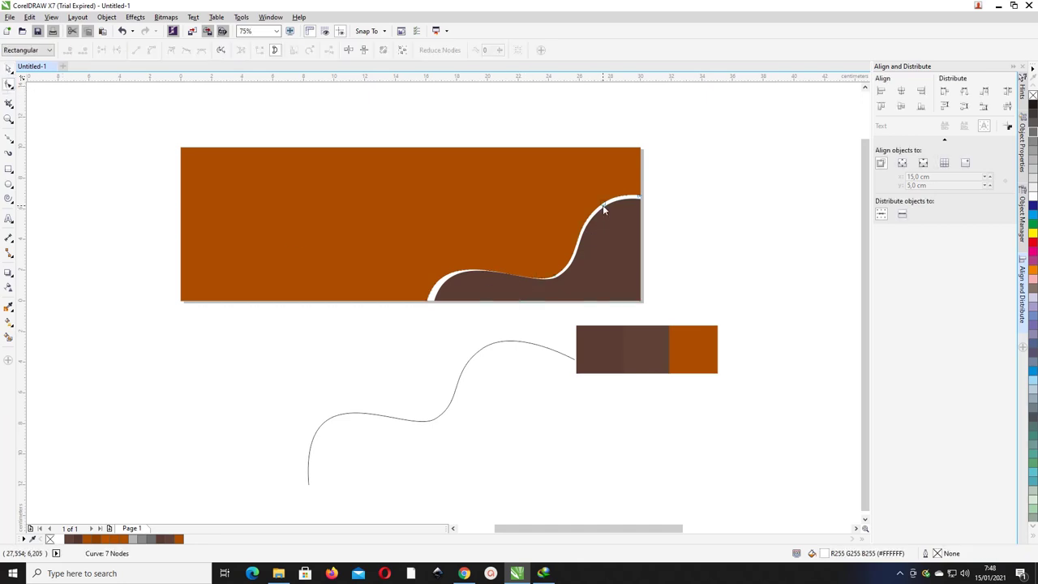
pyautogui.click(572, 294)
pyautogui.hotkey('ctrl', 'z')
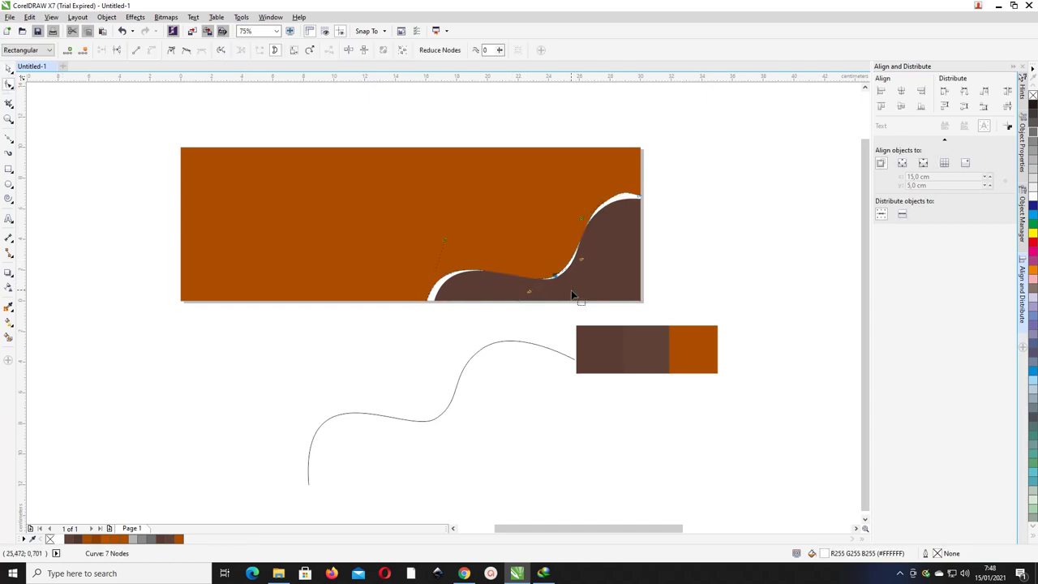
# - Undo the last node edits on the white copy behind the brown wave and deselect it
pyautogui.hotkey('ctrl', 'z')
pyautogui.moveTo(556, 275); pyautogui.dragTo(561, 277)
pyautogui.hotkey('ctrl', 'z')
pyautogui.click(8, 69)
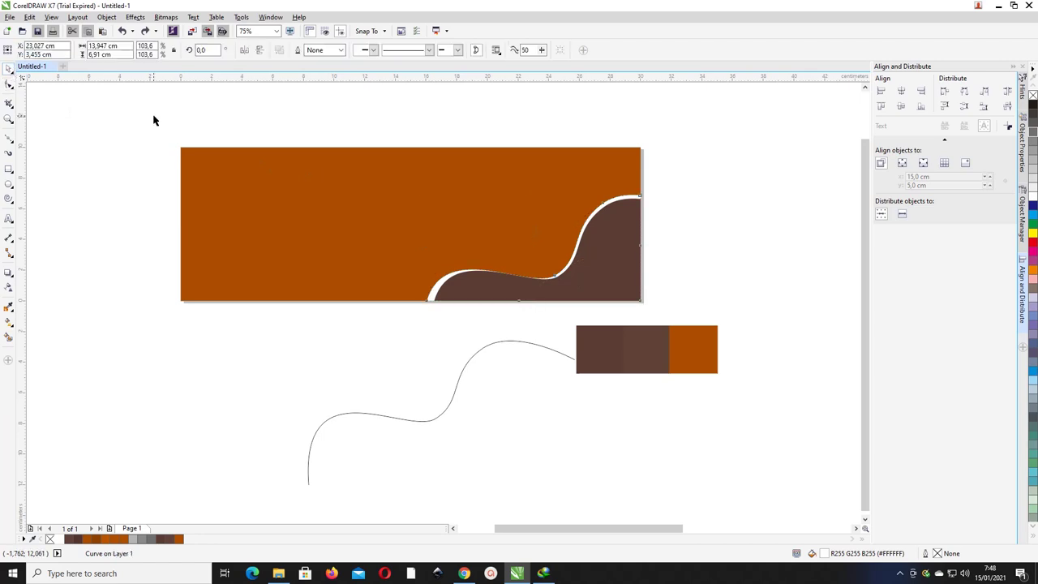
pyautogui.click(153, 118)
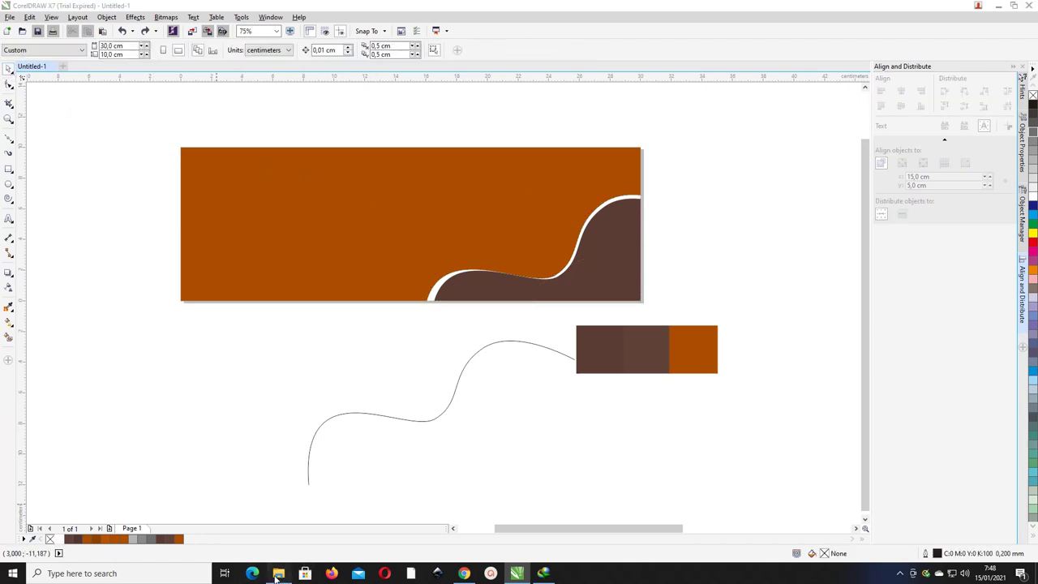
# - Bring the coffee cup photo in from File Explorer, scale it to about 21.1 × 14.1 cm and place it beside the banner
pyautogui.click(278, 572)
pyautogui.moveTo(621, 142); pyautogui.dragTo(668, 241)
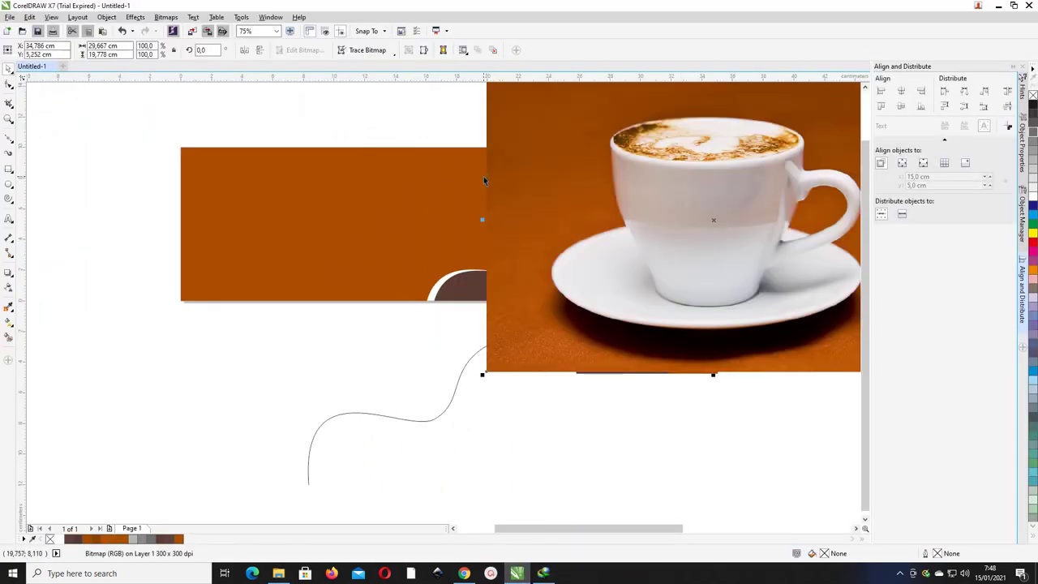
pyautogui.scroll(-2, 499, 176)
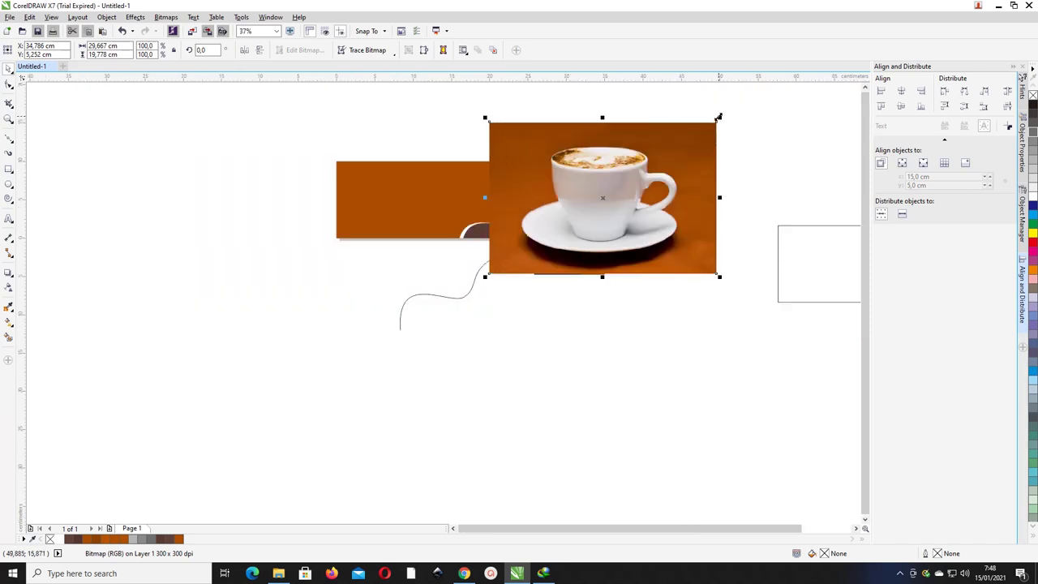
pyautogui.moveTo(719, 117); pyautogui.dragTo(653, 165)
pyautogui.moveTo(595, 201); pyautogui.dragTo(691, 187)
# - Move the coffee cup photo over the banner's left end, with its centre near the banner's left edge
pyautogui.press('z')
pyautogui.moveTo(303, 134); pyautogui.dragTo(691, 313)
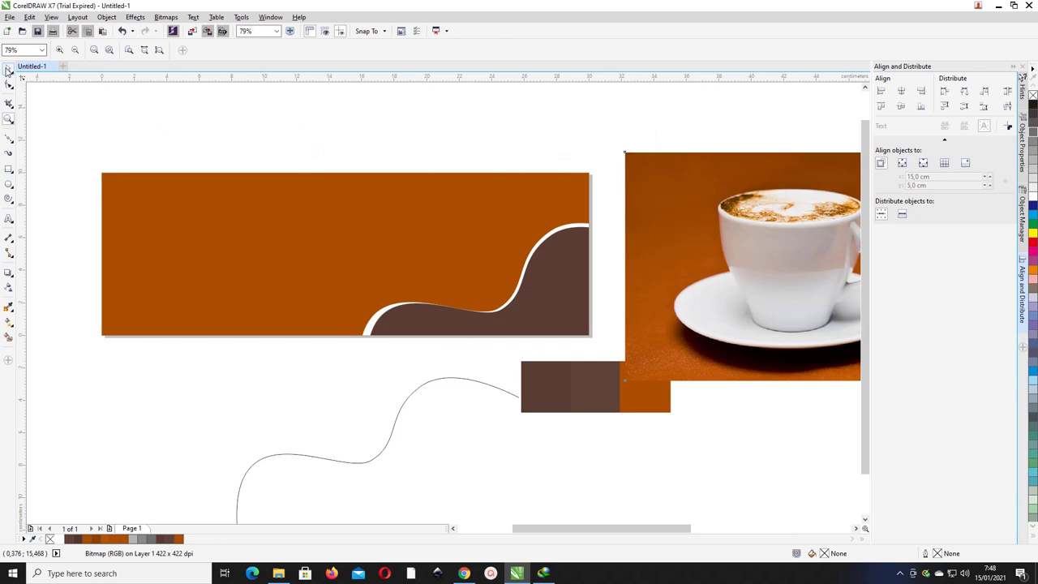
pyautogui.click(8, 69)
pyautogui.click(527, 170)
pyautogui.hscroll(1, 565, 166)
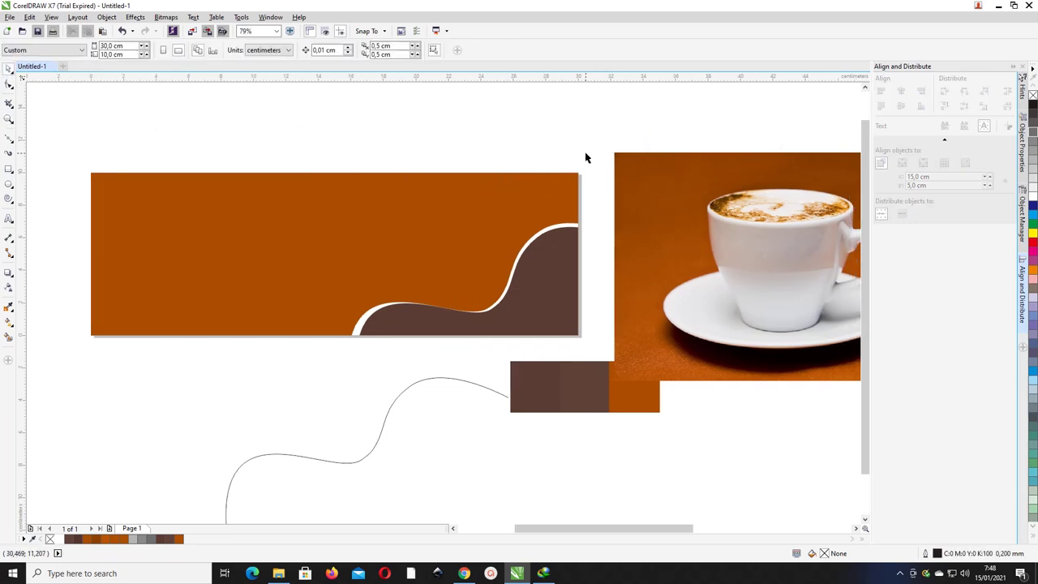
pyautogui.hscroll(1, 504, 190)
pyautogui.scroll(-3, 504, 188)
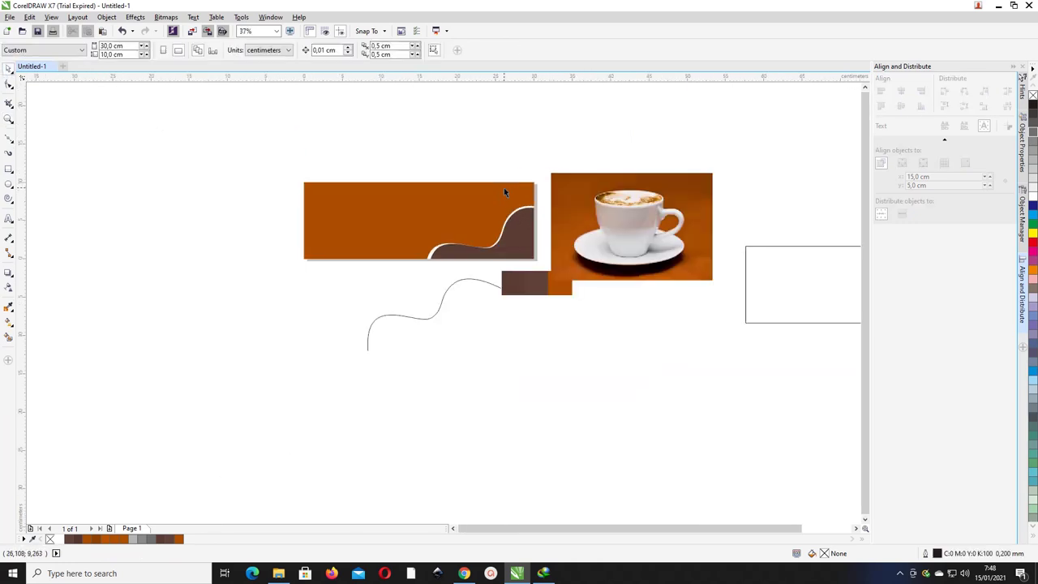
pyautogui.moveTo(613, 216); pyautogui.dragTo(318, 212)
pyautogui.press('z')
pyautogui.moveTo(225, 149); pyautogui.dragTo(446, 284)
pyautogui.click(8, 69)
pyautogui.moveTo(332, 223); pyautogui.dragTo(257, 157)
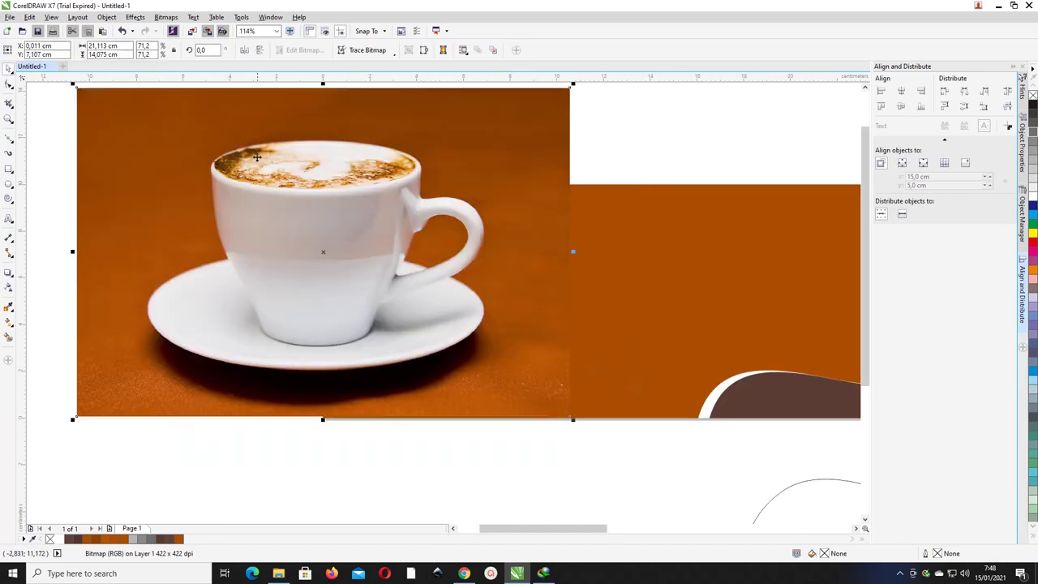
# - Draw an ellipse about 11.7 × 3.1 cm over the saucer in the photo
pyautogui.click(11, 171)
pyautogui.click(9, 185)
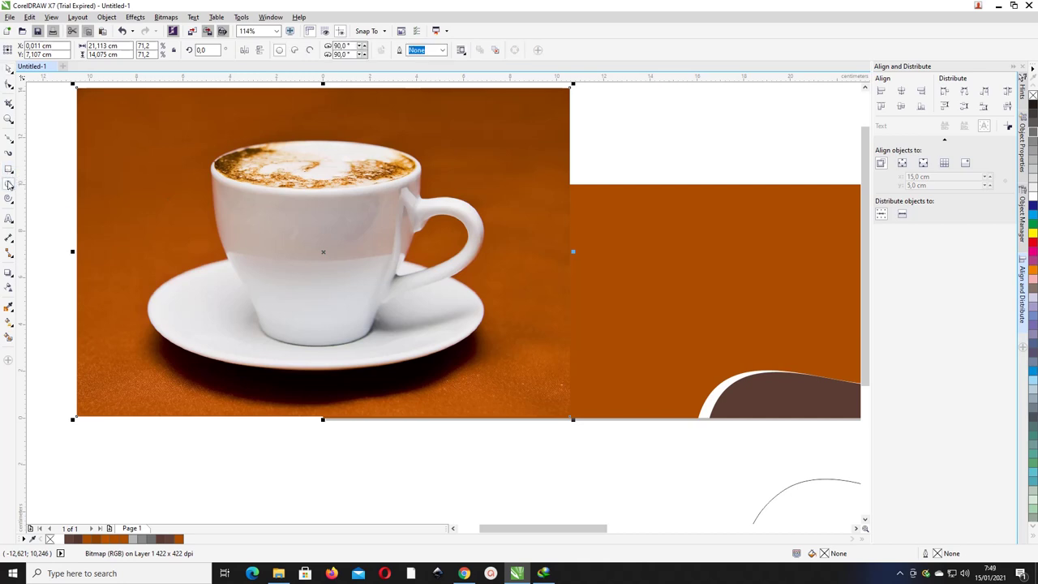
pyautogui.moveTo(191, 288); pyautogui.dragTo(468, 365)
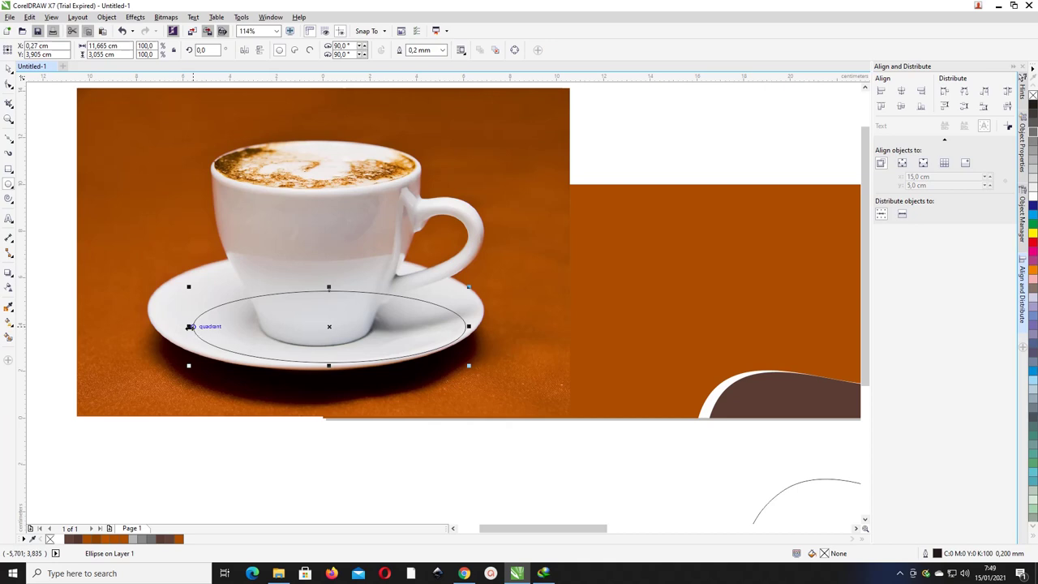
# - Stretch the ellipse to about 14.4 × 5.2 cm so that it follows the saucer's outer rim
pyautogui.moveTo(188, 326); pyautogui.dragTo(153, 326)
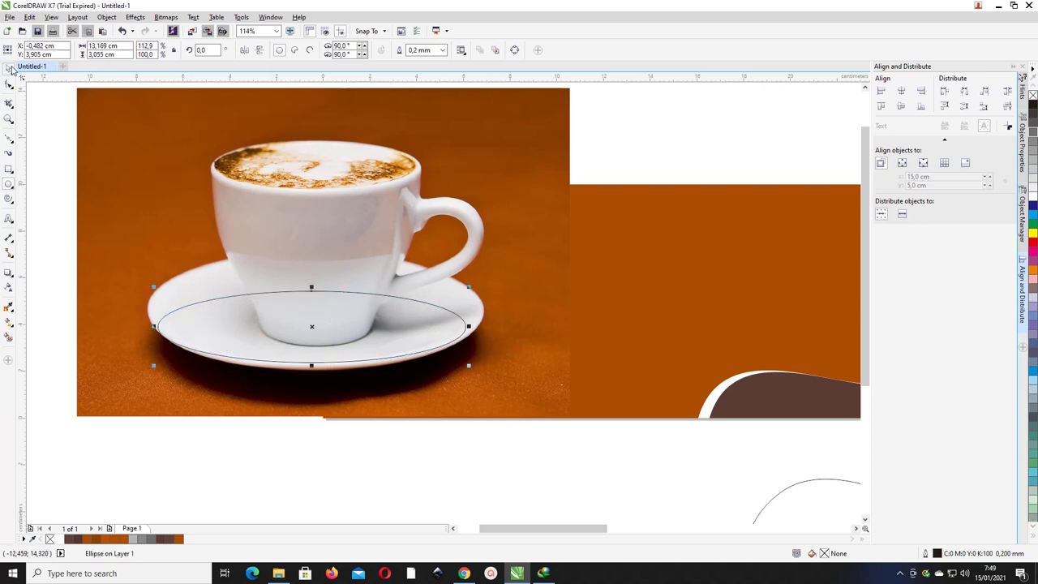
pyautogui.moveTo(312, 288); pyautogui.dragTo(311, 244)
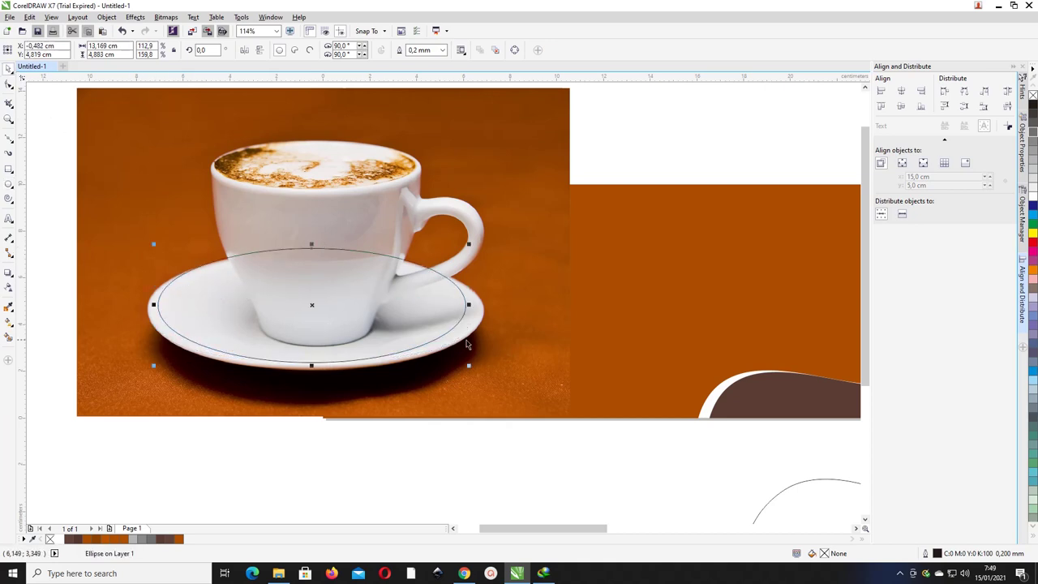
pyautogui.moveTo(472, 307); pyautogui.dragTo(488, 307)
pyautogui.moveTo(323, 365); pyautogui.dragTo(322, 372)
pyautogui.moveTo(160, 310); pyautogui.dragTo(144, 308)
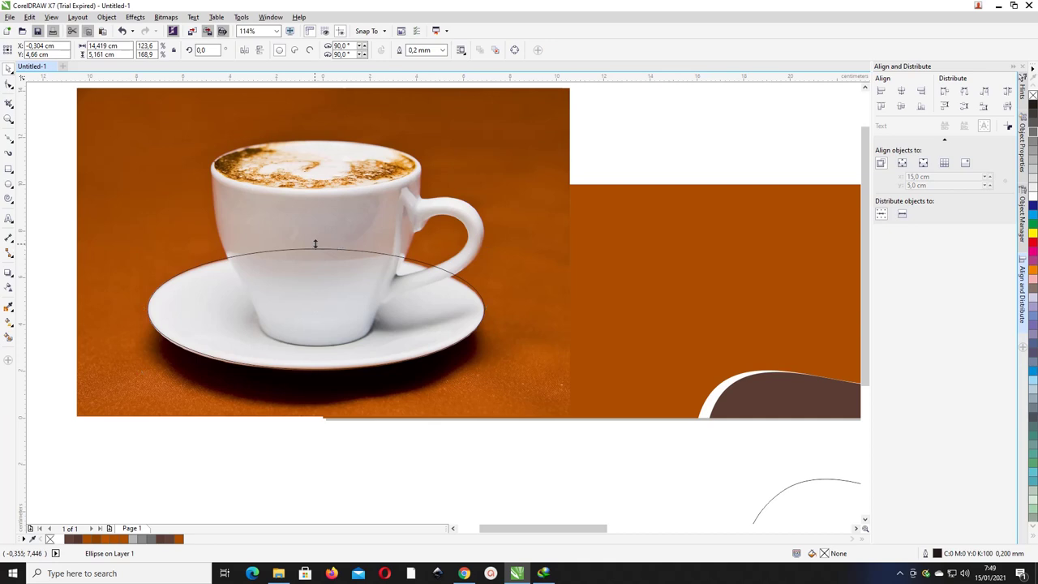
pyautogui.moveTo(315, 243); pyautogui.dragTo(312, 249)
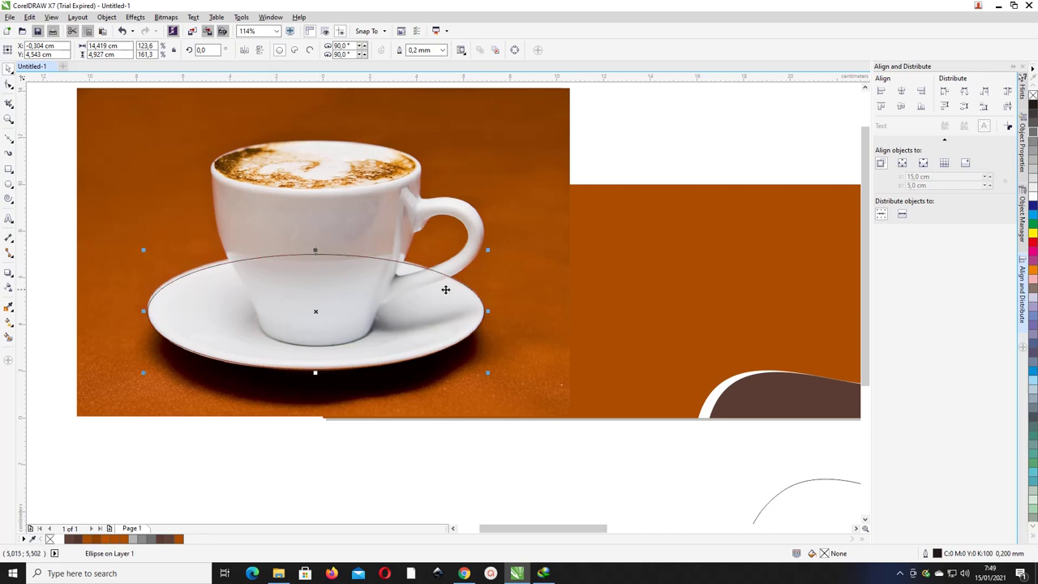
pyautogui.moveTo(315, 252); pyautogui.dragTo(314, 244)
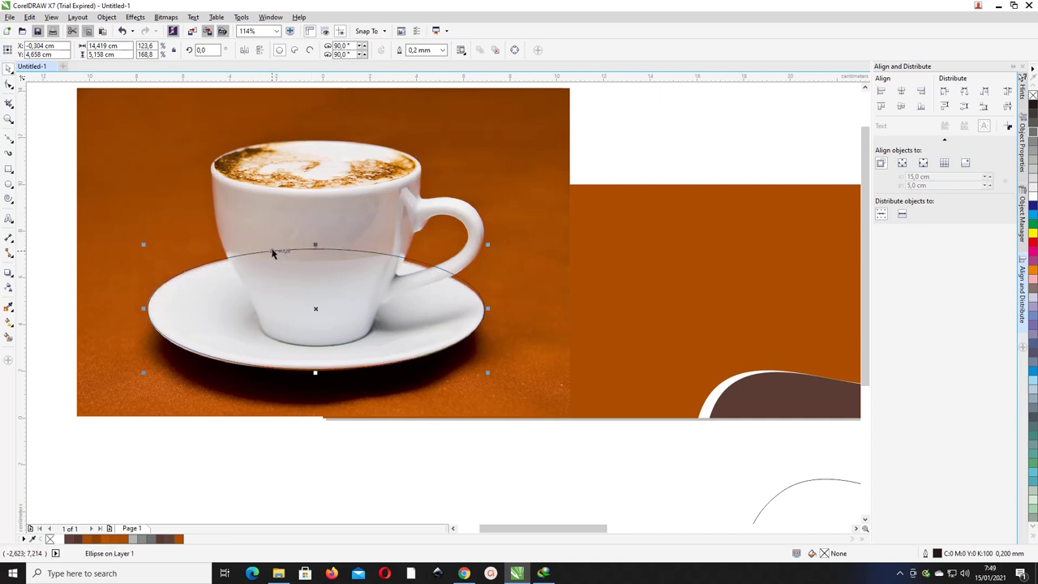
# - Convert the ellipse to curves and add nodes where it meets the cup's left wall and the handle
pyautogui.click(107, 17)
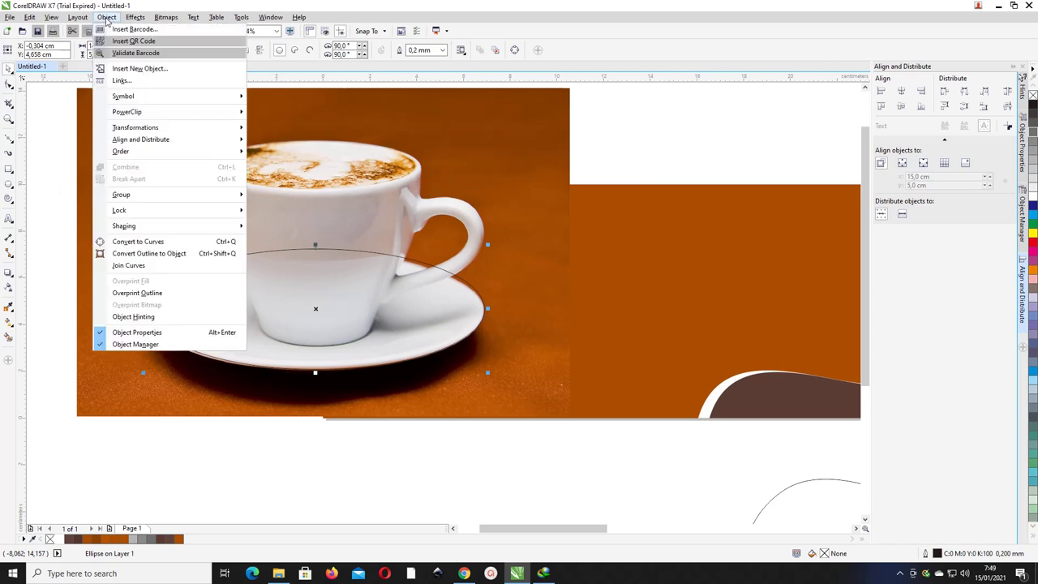
pyautogui.click(136, 241)
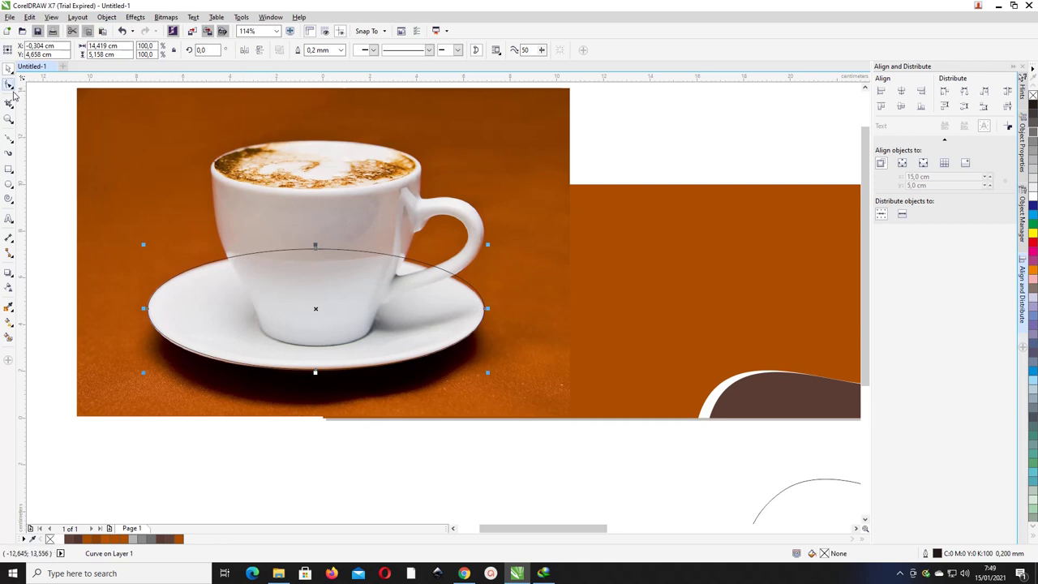
pyautogui.click(9, 84)
pyautogui.doubleClick(226, 264)
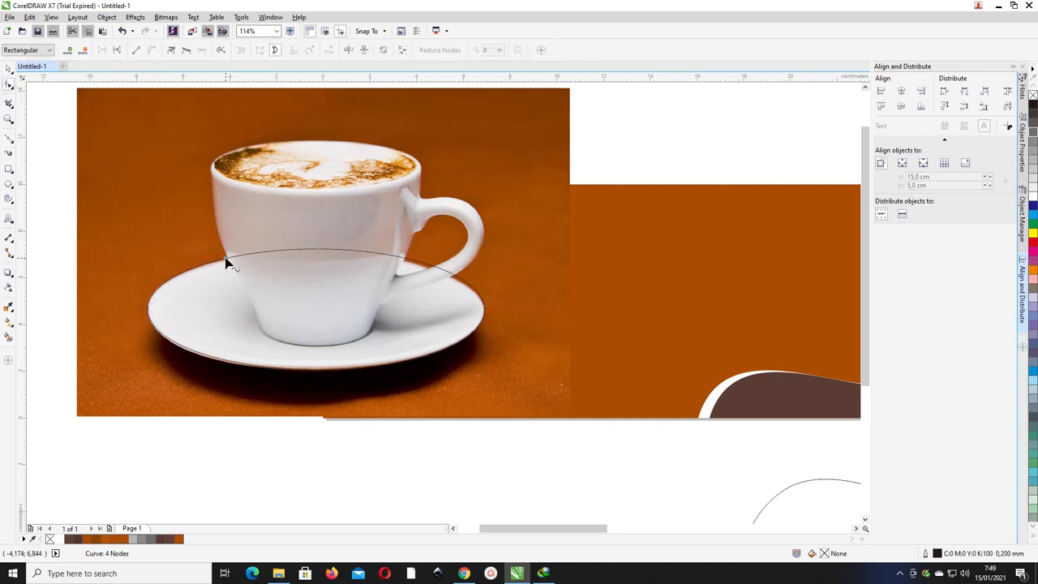
pyautogui.doubleClick(454, 280)
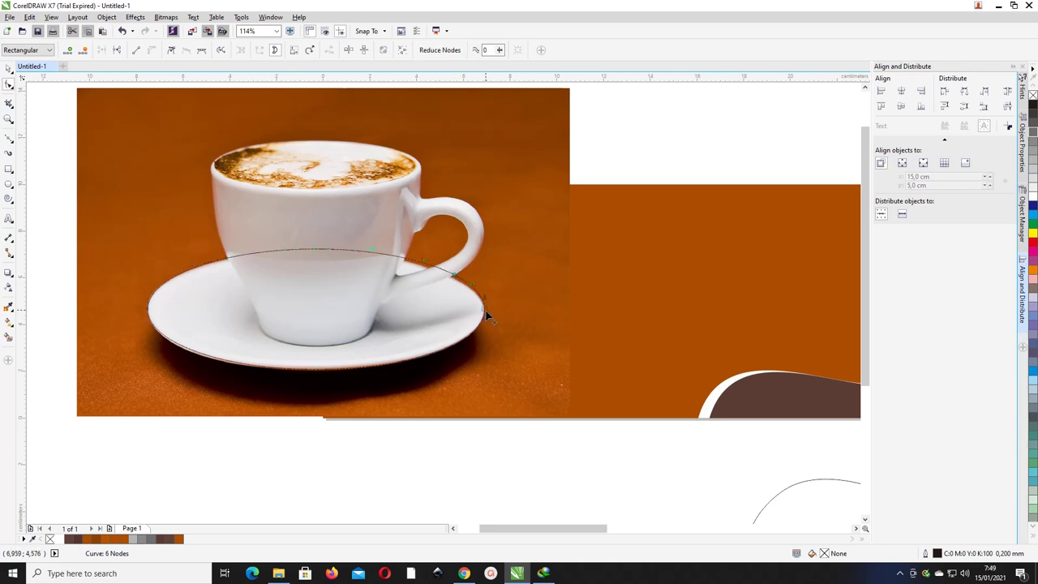
# - Raise the curve's top node to the cup's upper rim and extend its control handles to follow the rim
pyautogui.moveTo(485, 310); pyautogui.dragTo(483, 309)
pyautogui.moveTo(313, 246); pyautogui.dragTo(513, 143)
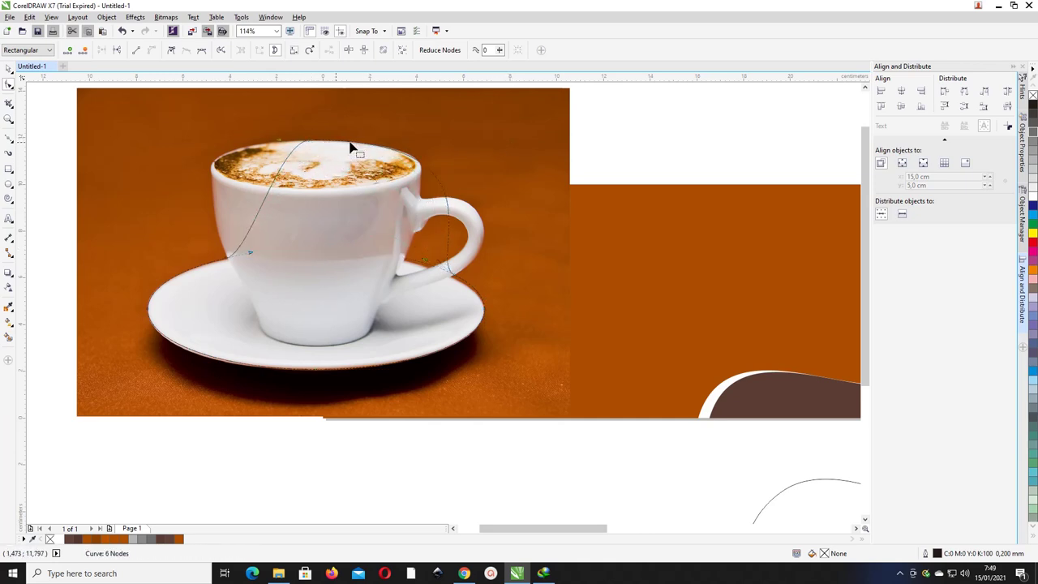
pyautogui.moveTo(283, 146); pyautogui.dragTo(129, 132)
# - Add nodes along the cup's left side and bend the outline to follow the wall from the rim down to the saucer
pyautogui.scroll(4, 201, 162)
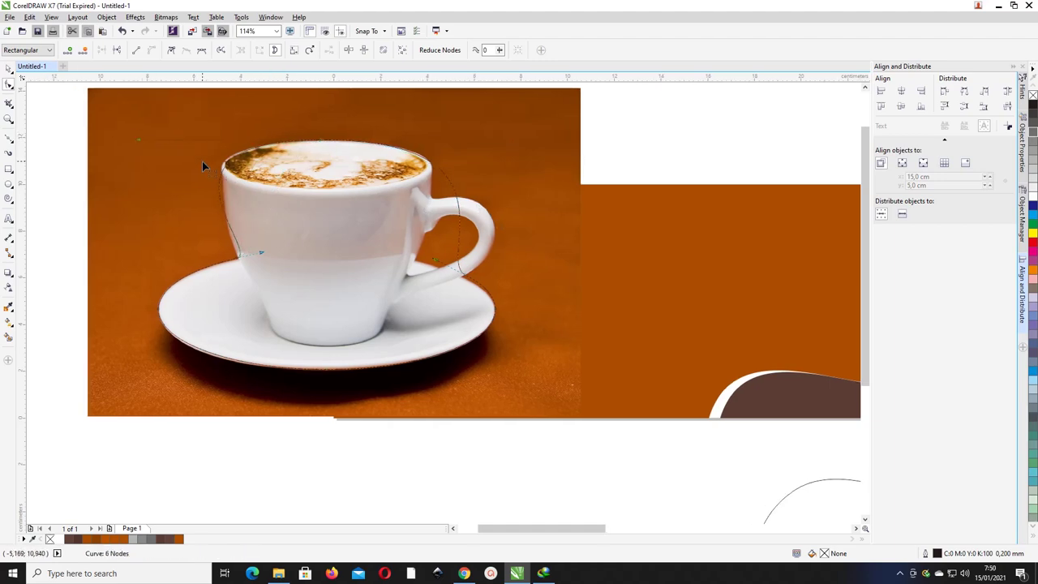
pyautogui.scroll(-1, 262, 156)
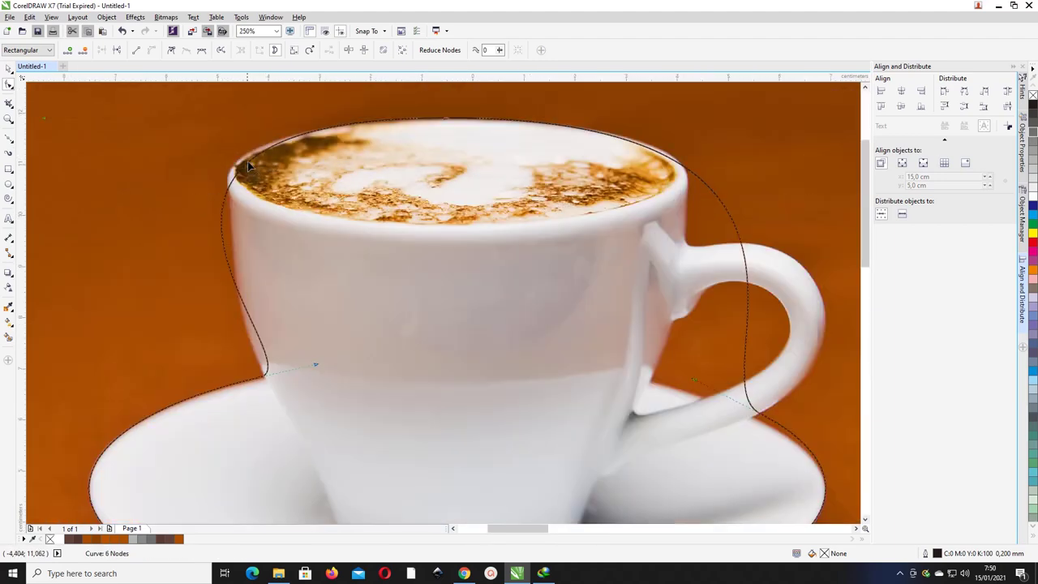
pyautogui.moveTo(245, 165); pyautogui.dragTo(234, 164)
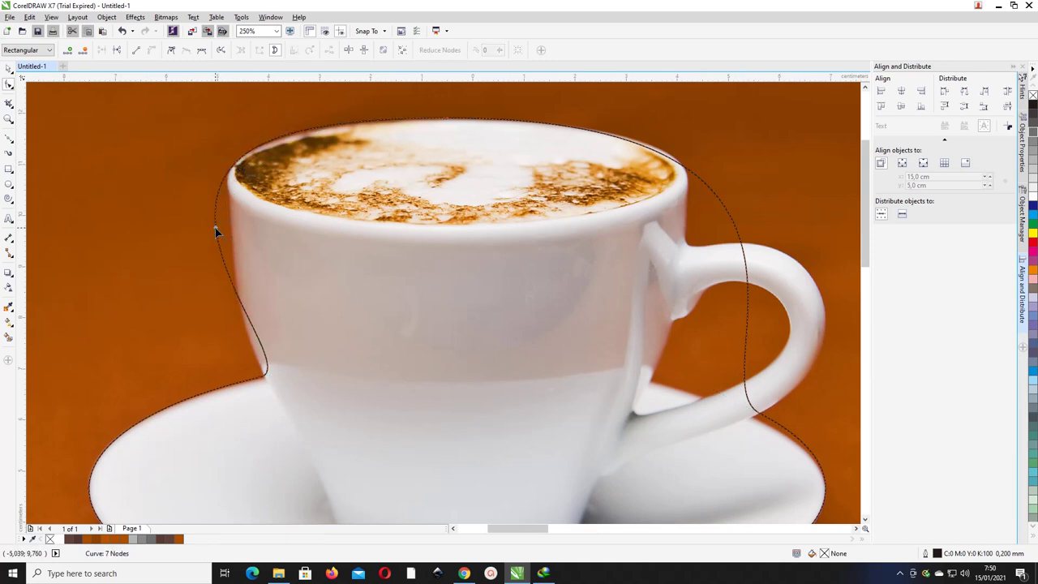
pyautogui.moveTo(219, 229)
pyautogui.mouseDown()
pyautogui.moveTo(232, 245)
pyautogui.moveTo(237, 225)
pyautogui.mouseUp()
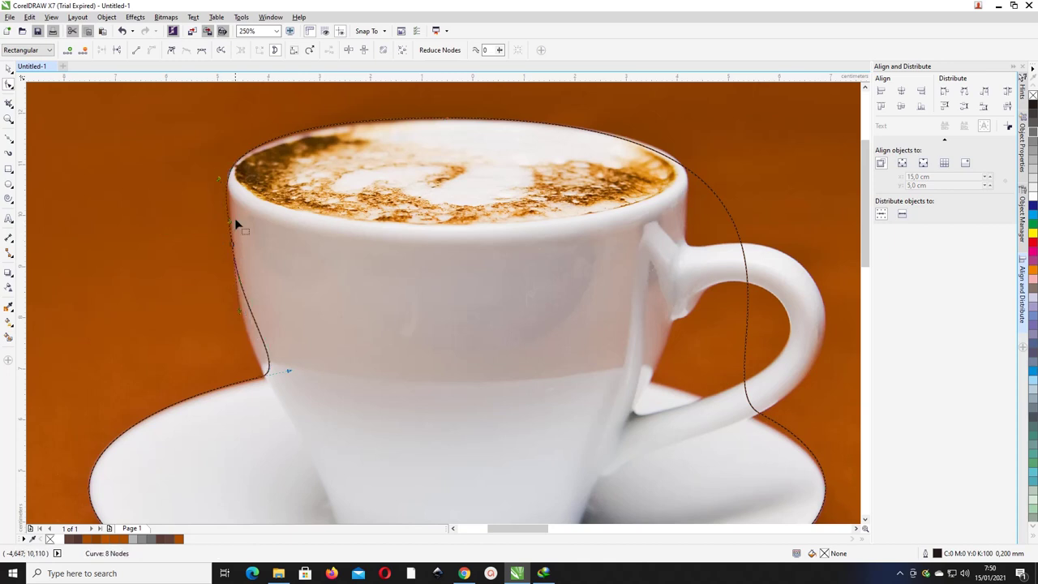
pyautogui.moveTo(289, 371); pyautogui.dragTo(267, 361)
pyautogui.moveTo(290, 371); pyautogui.dragTo(267, 381)
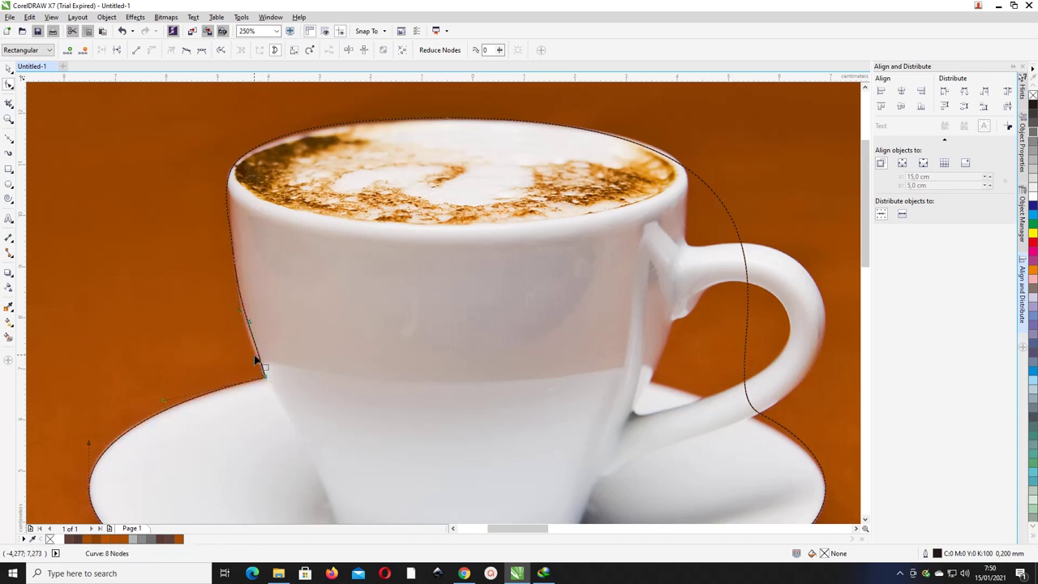
pyautogui.moveTo(253, 326); pyautogui.dragTo(241, 320)
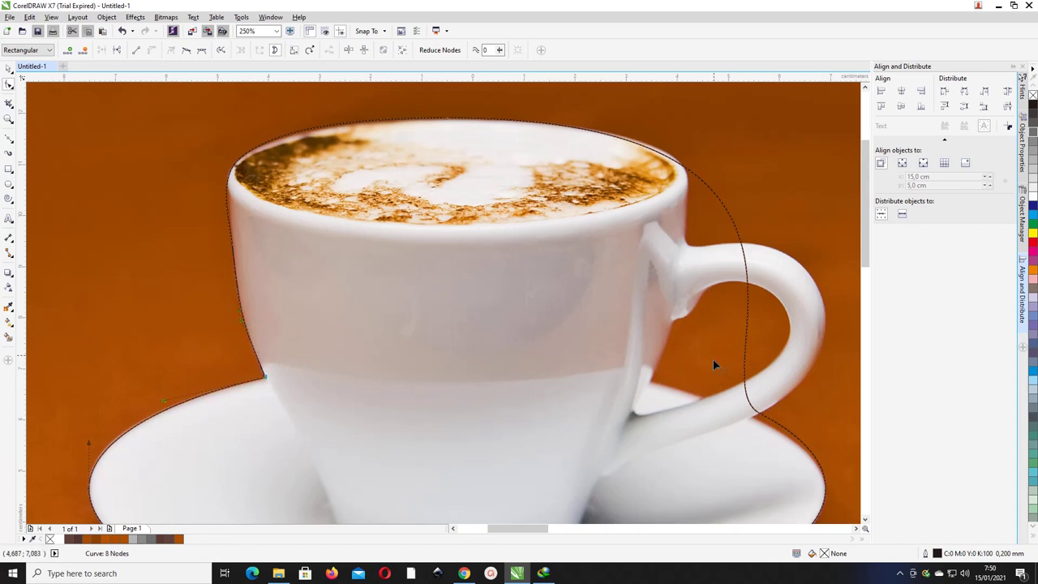
# - Add nodes on the right of the rim and fit the outline to the cup's right wall down to the handle's top
pyautogui.click(692, 173)
pyautogui.moveTo(691, 173); pyautogui.dragTo(680, 170)
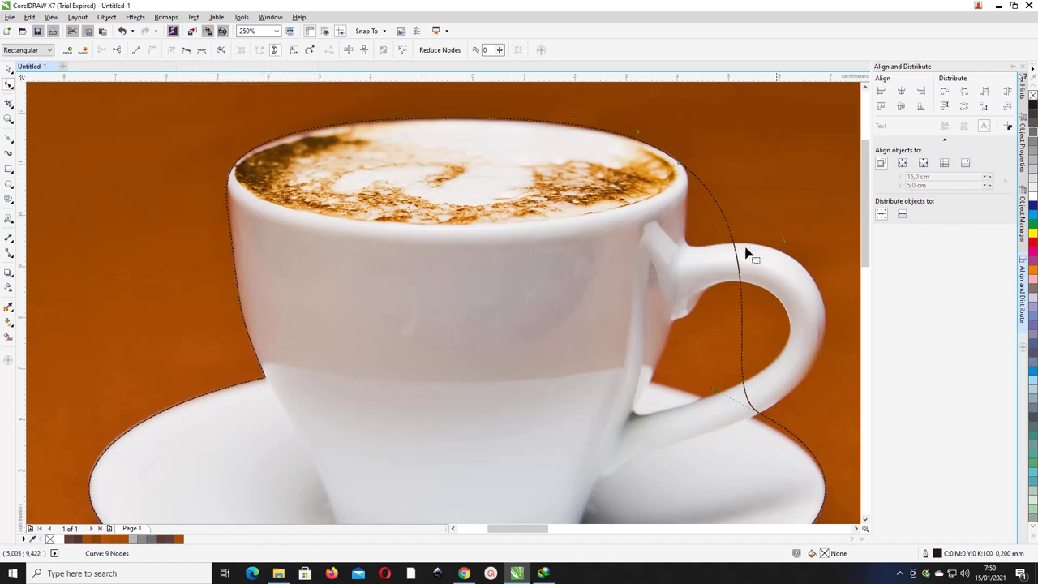
pyautogui.moveTo(785, 245); pyautogui.dragTo(686, 243)
pyautogui.moveTo(684, 189)
pyautogui.mouseDown()
pyautogui.moveTo(687, 173)
pyautogui.moveTo(696, 178)
pyautogui.mouseUp()
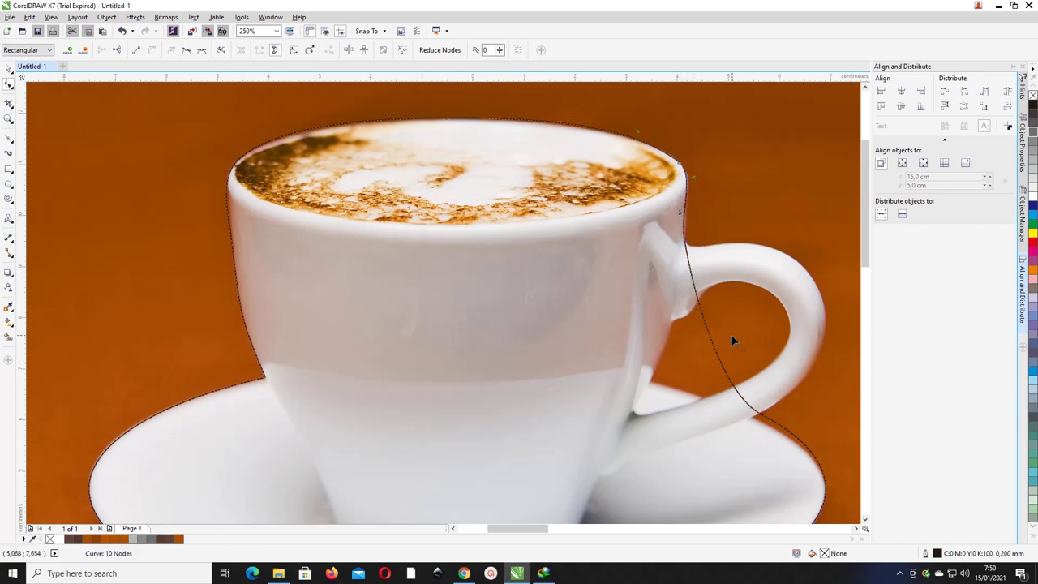
# - Add a node on the outline's handle segment, place it at the handle's outer edge and curve the line over the handle's top
pyautogui.scroll(-2, 725, 368)
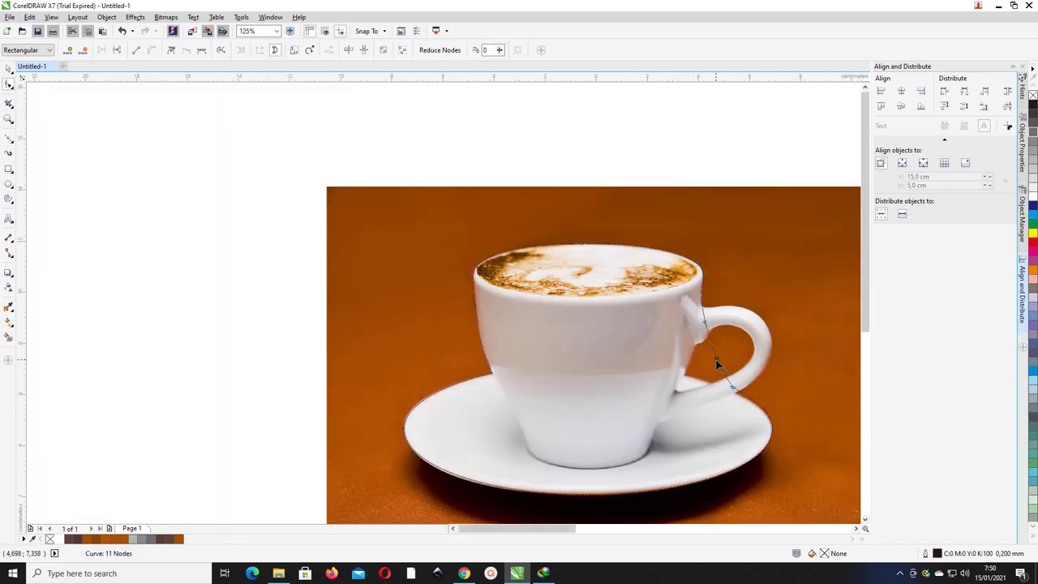
pyautogui.moveTo(717, 365); pyautogui.dragTo(768, 328)
pyautogui.scroll(1, 722, 313)
pyautogui.click(727, 316)
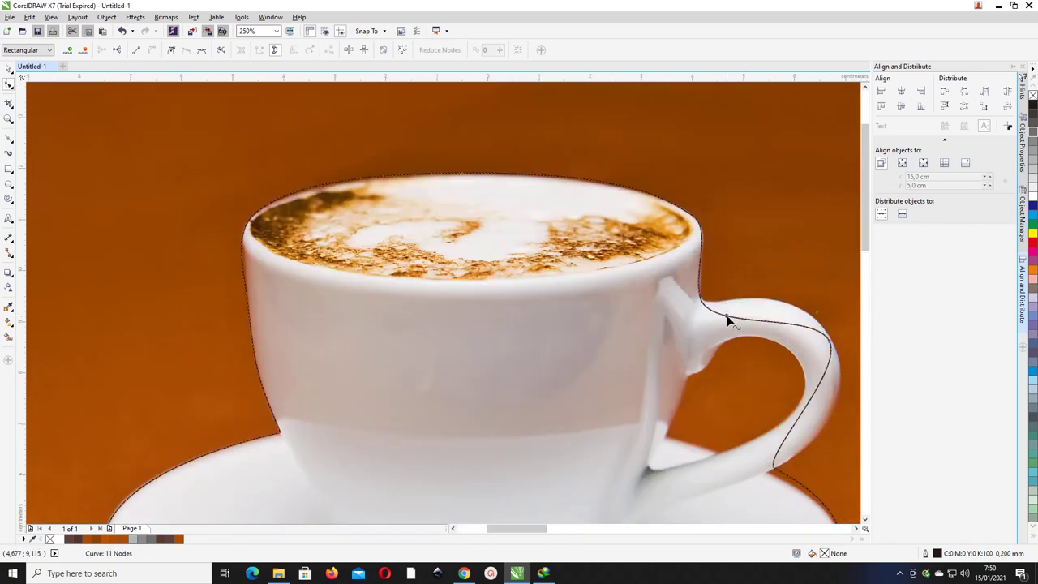
pyautogui.click(829, 345)
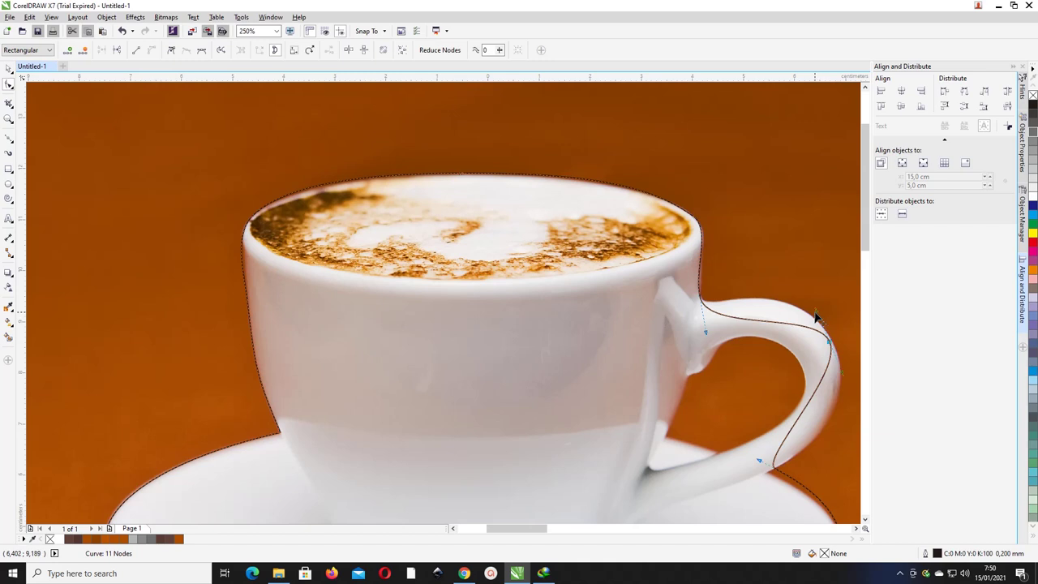
pyautogui.moveTo(816, 316); pyautogui.dragTo(779, 265)
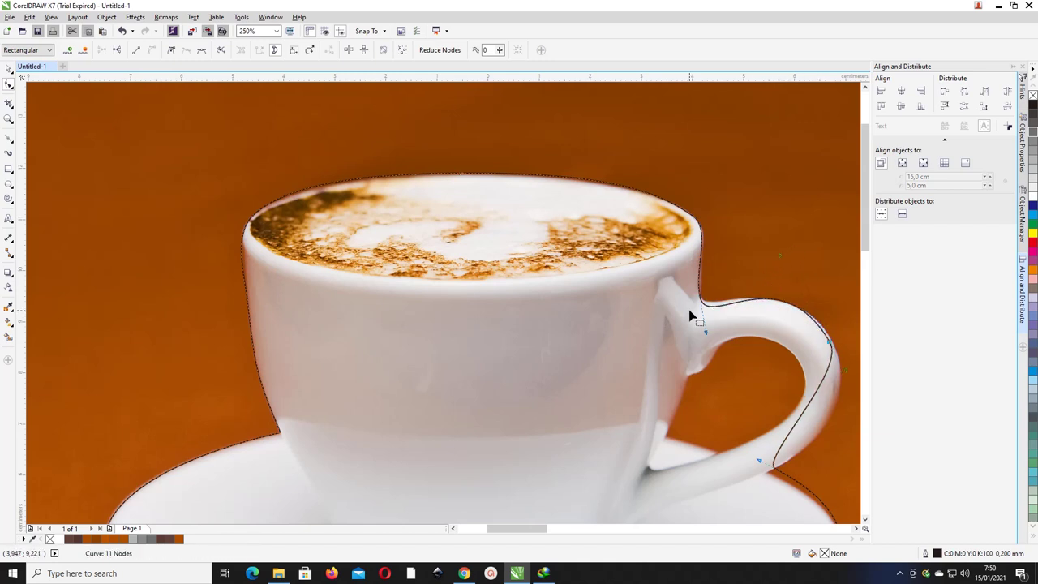
# - Adjust the node where the cup wall meets the handle's top so the outline follows the inner corner closely
pyautogui.hscroll(-1, 714, 324)
pyautogui.scroll(1, 734, 323)
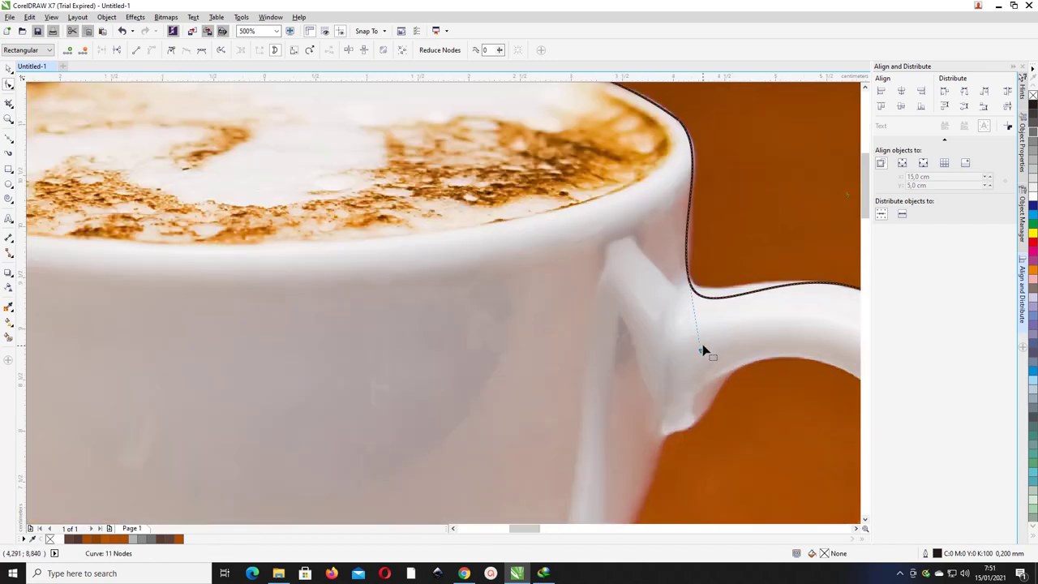
pyautogui.moveTo(701, 352); pyautogui.dragTo(689, 329)
# - Try to bend the outline outward along the handle's lower outer edge, and undo the change
pyautogui.scroll(-2, 784, 292)
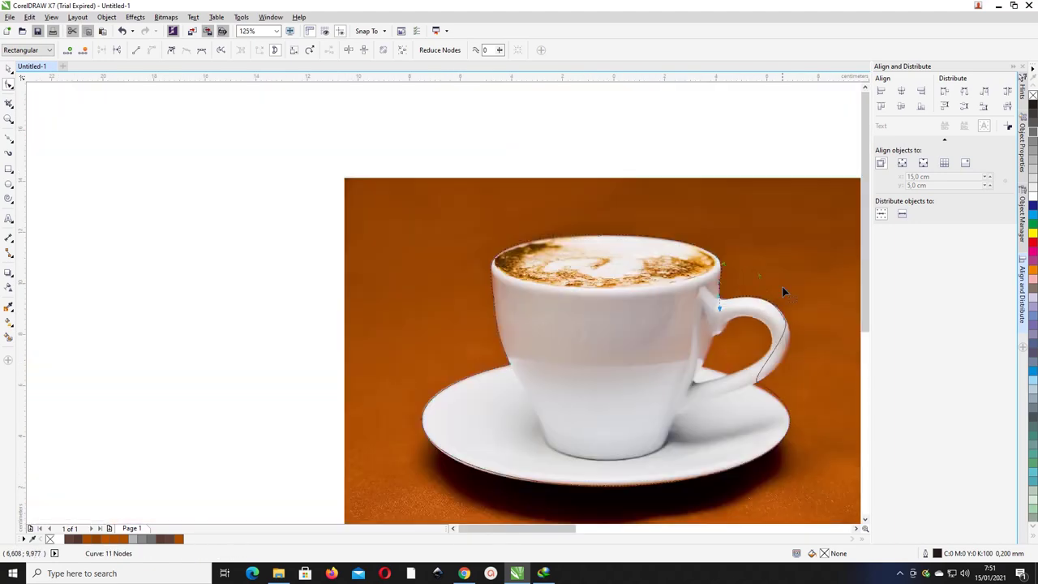
pyautogui.moveTo(785, 319); pyautogui.dragTo(787, 322)
pyautogui.moveTo(752, 383); pyautogui.dragTo(822, 354)
pyautogui.hotkey('ctrl', 'z')
pyautogui.hscroll(-2, 773, 382)
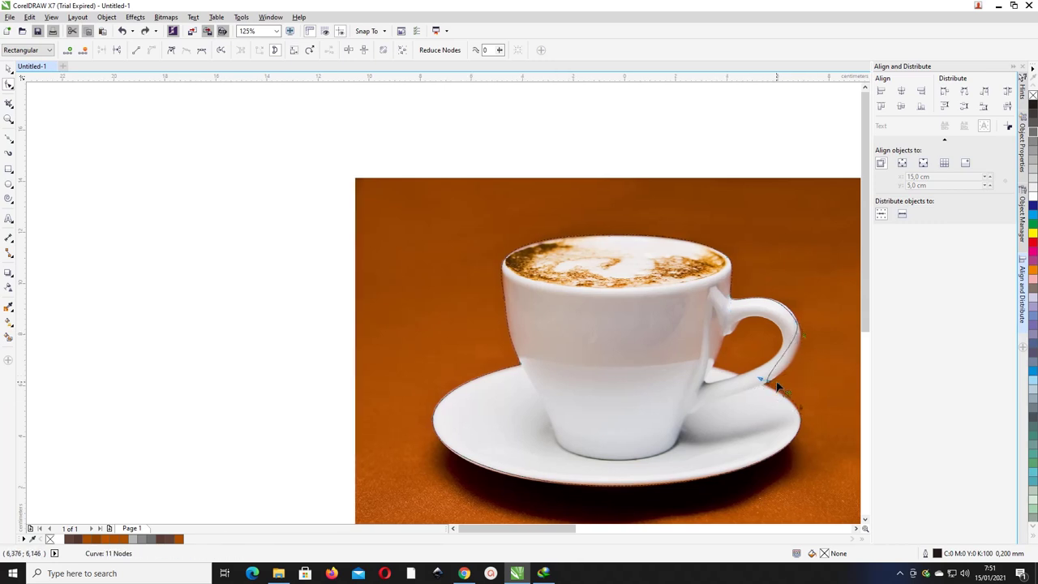
# - Move the outline node into the corner where the handle's lower edge meets the saucer rim
pyautogui.press('z')
pyautogui.moveTo(769, 367); pyautogui.dragTo(844, 431)
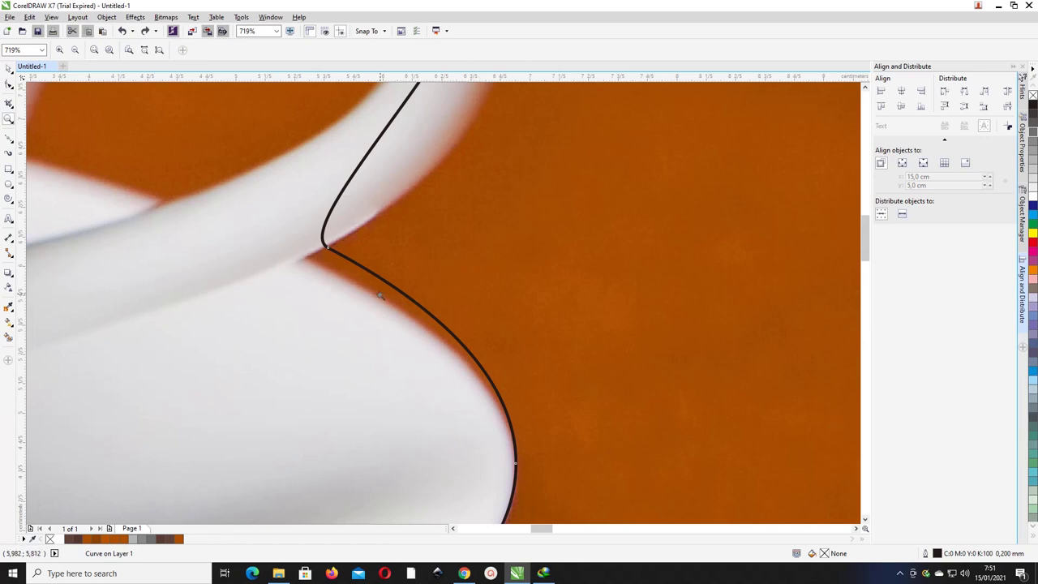
pyautogui.click(8, 85)
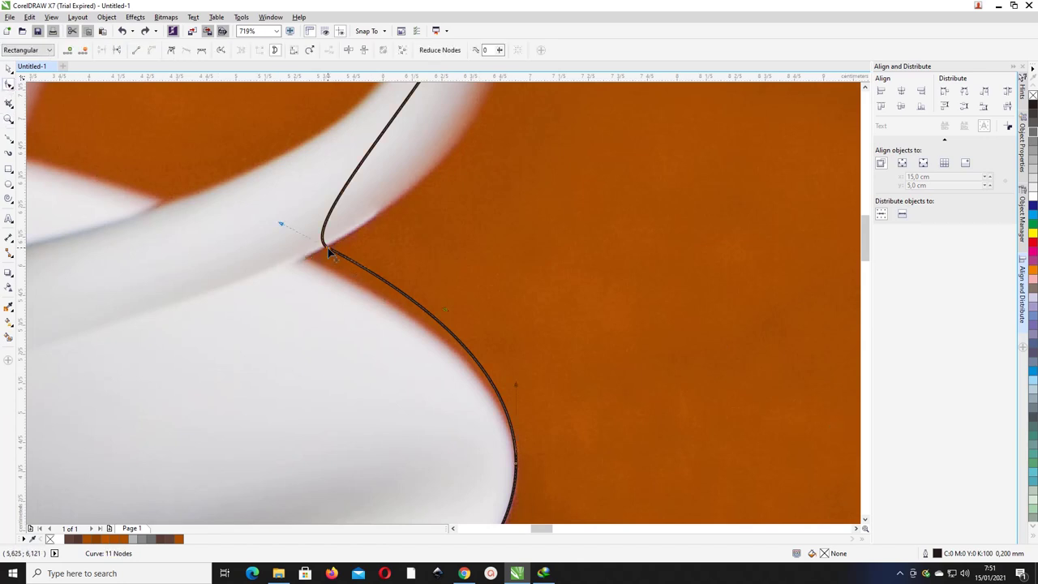
pyautogui.moveTo(325, 247); pyautogui.dragTo(311, 262)
pyautogui.scroll(2, 333, 255)
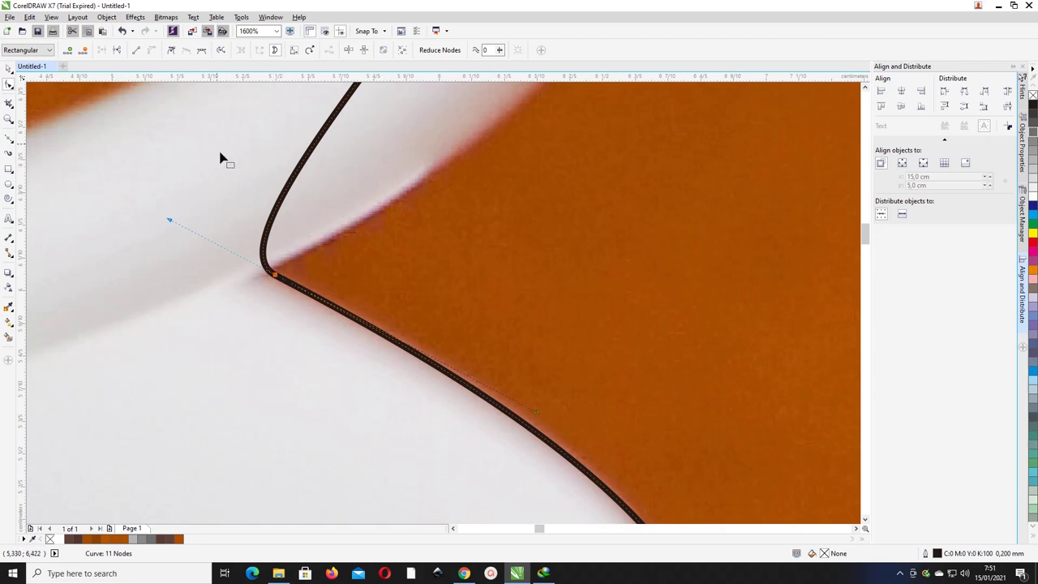
pyautogui.scroll(-5, 410, 251)
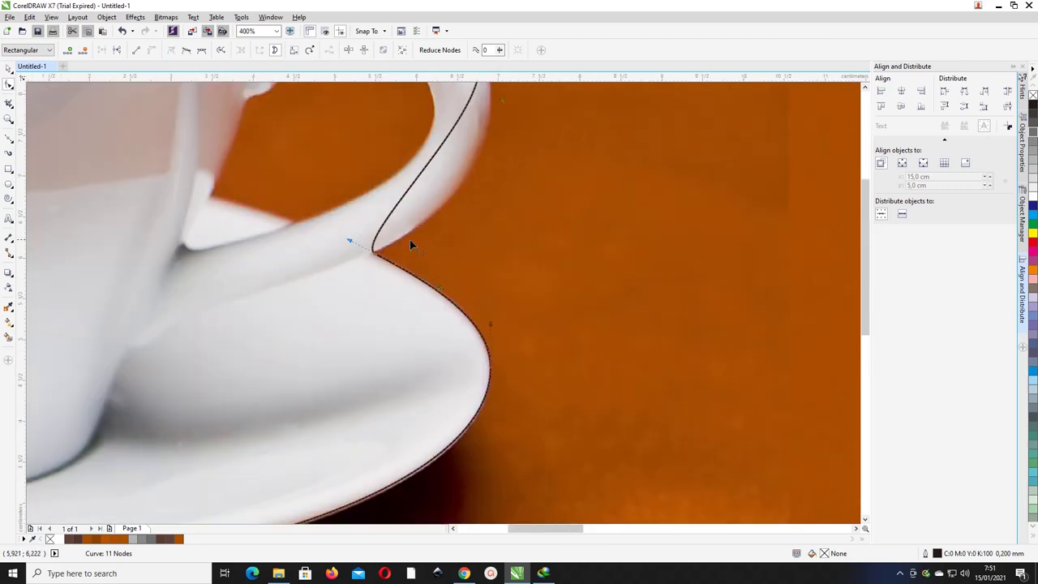
# - Bend the outline from the saucer corner upward so it follows the handle's lower outer edge
pyautogui.scroll(3, 400, 236)
pyautogui.moveTo(326, 272); pyautogui.dragTo(535, 194)
pyautogui.scroll(-3, 536, 194)
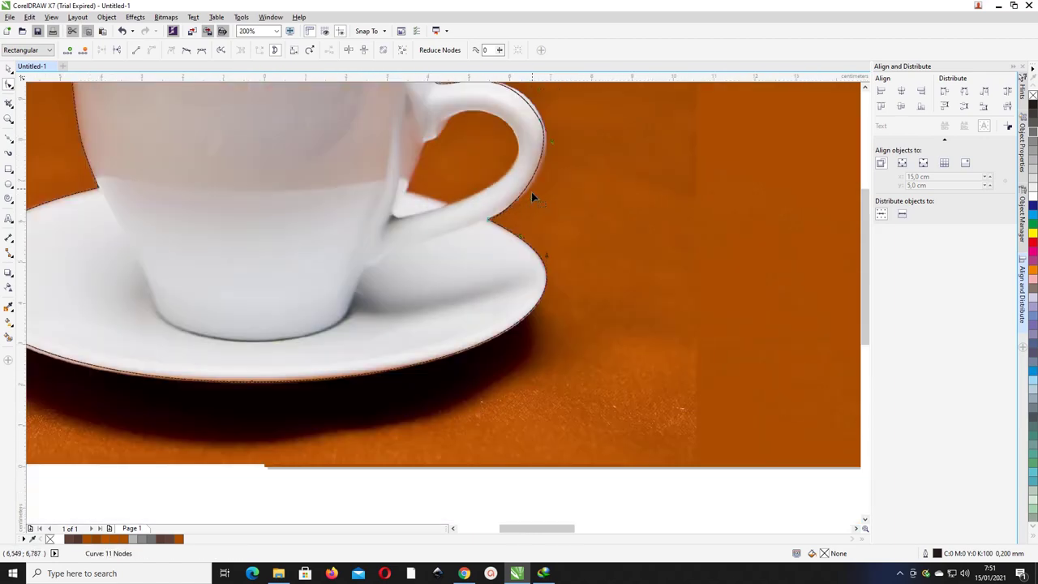
pyautogui.scroll(2, 532, 192)
pyautogui.scroll(-2, 534, 192)
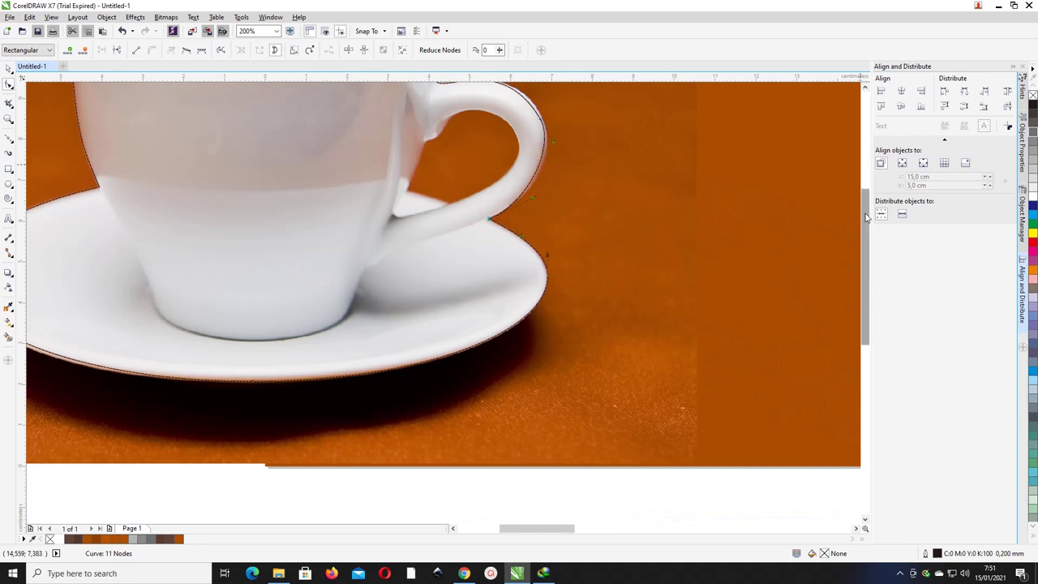
# - Adjust the node at the handle's outer edge and its curve so the outline follows the handle's upper arc
pyautogui.scroll(1, 863, 202)
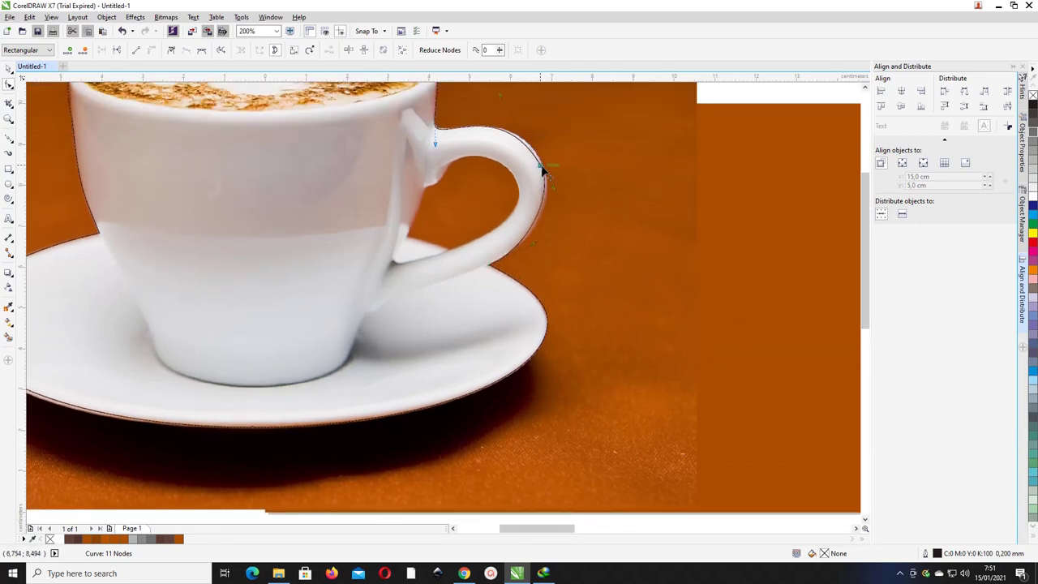
pyautogui.moveTo(544, 170); pyautogui.dragTo(540, 168)
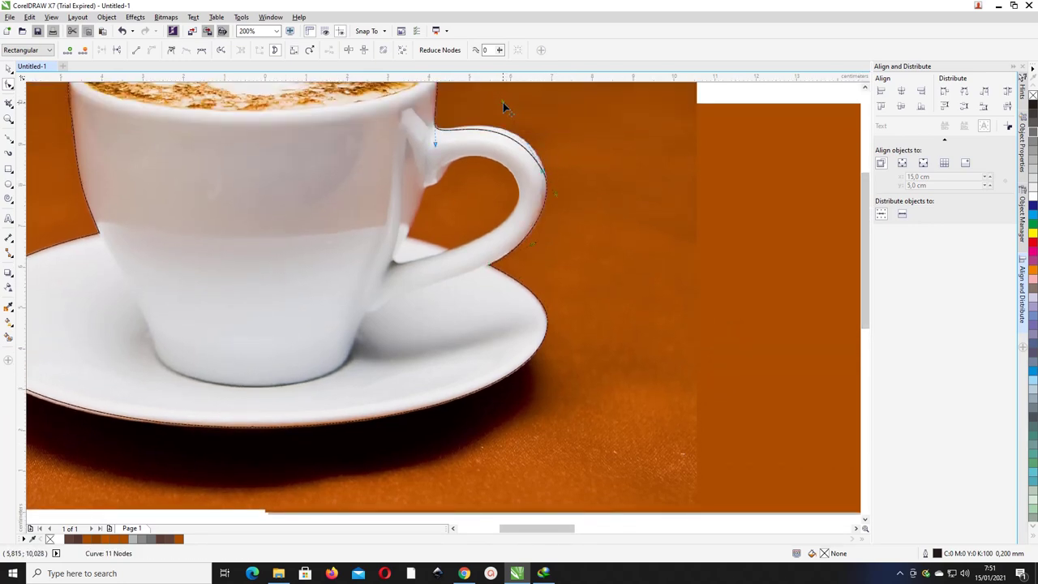
pyautogui.moveTo(503, 103); pyautogui.dragTo(505, 89)
pyautogui.moveTo(531, 203); pyautogui.dragTo(531, 203)
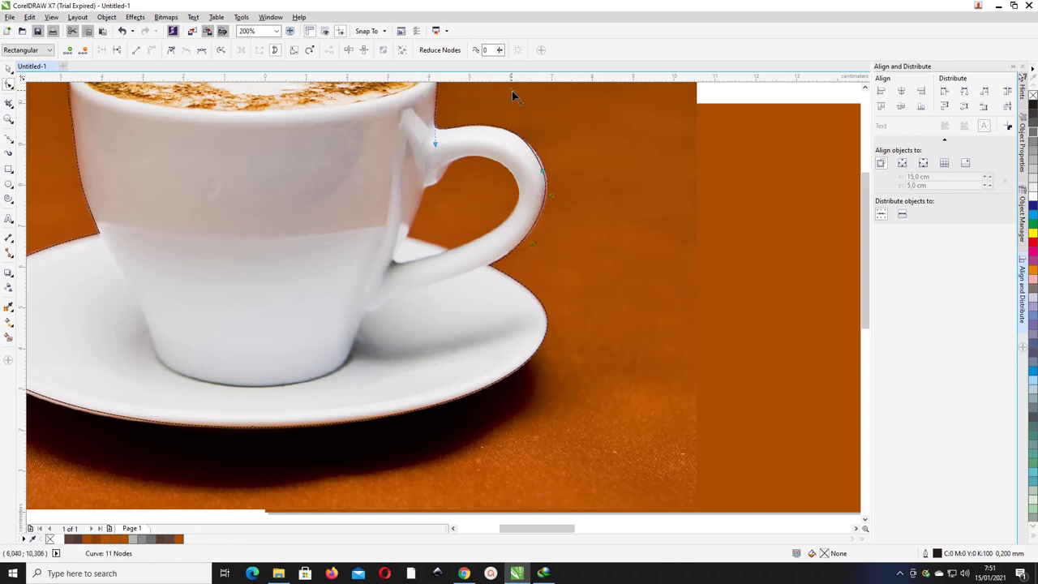
pyautogui.moveTo(512, 91); pyautogui.dragTo(513, 95)
# - Start a Bezier path around the handle's opening, from the upper joint down the cup wall and around the lower corner
pyautogui.click(10, 142)
pyautogui.click(423, 188)
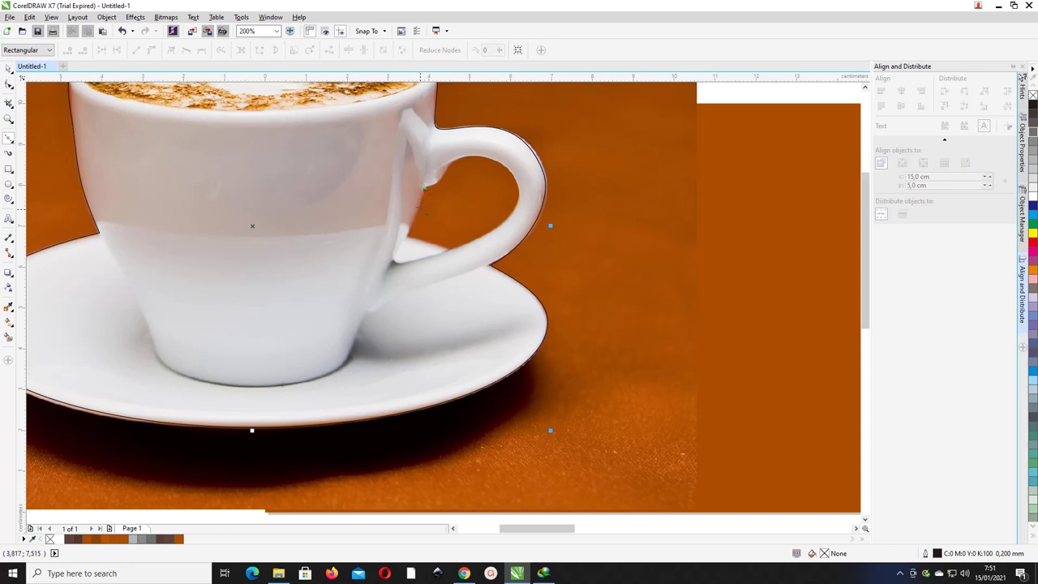
pyautogui.click(413, 218)
pyautogui.click(397, 250)
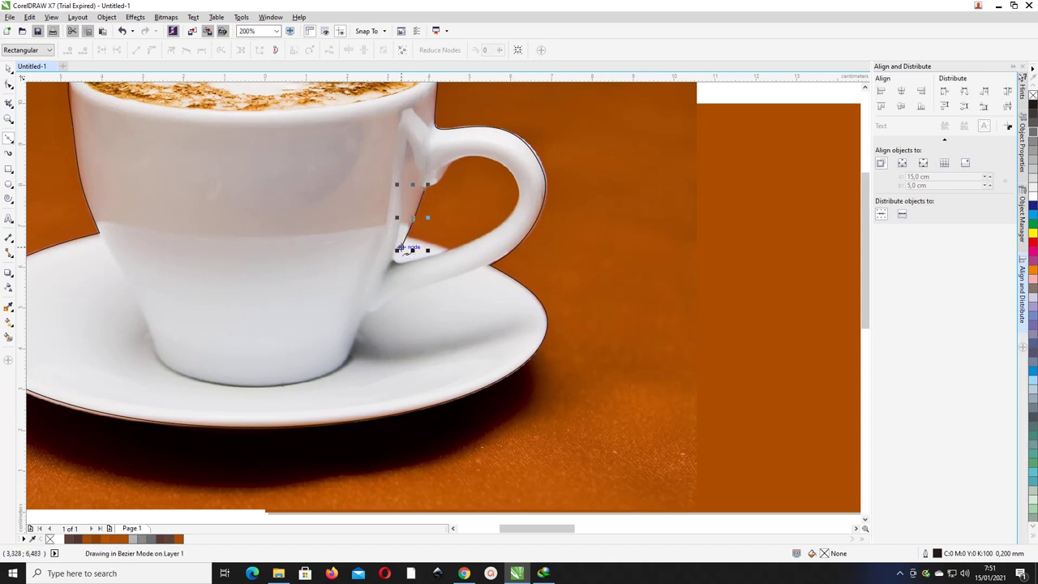
pyautogui.click(393, 262)
pyautogui.moveTo(393, 261); pyautogui.dragTo(415, 260)
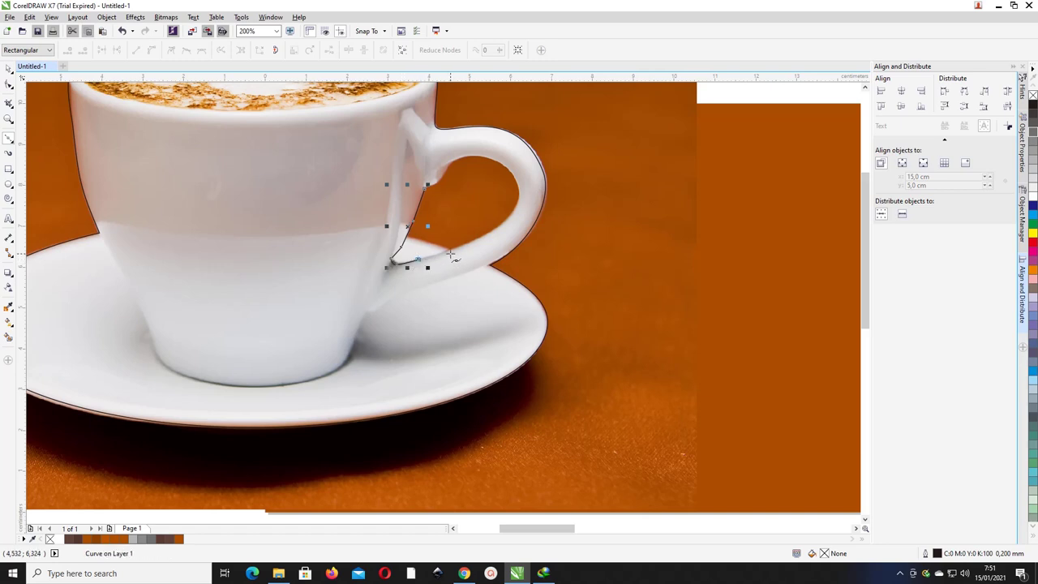
# - Continue the Bezier path along the handle's inner edge, over its top and back to the upper joint
pyautogui.click(448, 252)
pyautogui.click(470, 241)
pyautogui.click(498, 228)
pyautogui.click(515, 211)
pyautogui.click(514, 174)
pyautogui.click(497, 146)
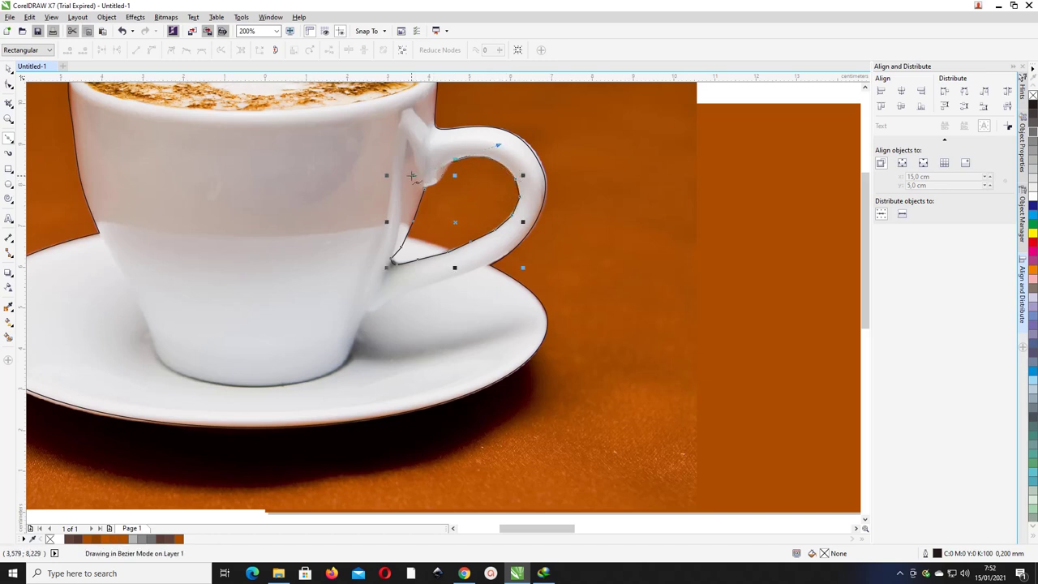
pyautogui.doubleClick(412, 176)
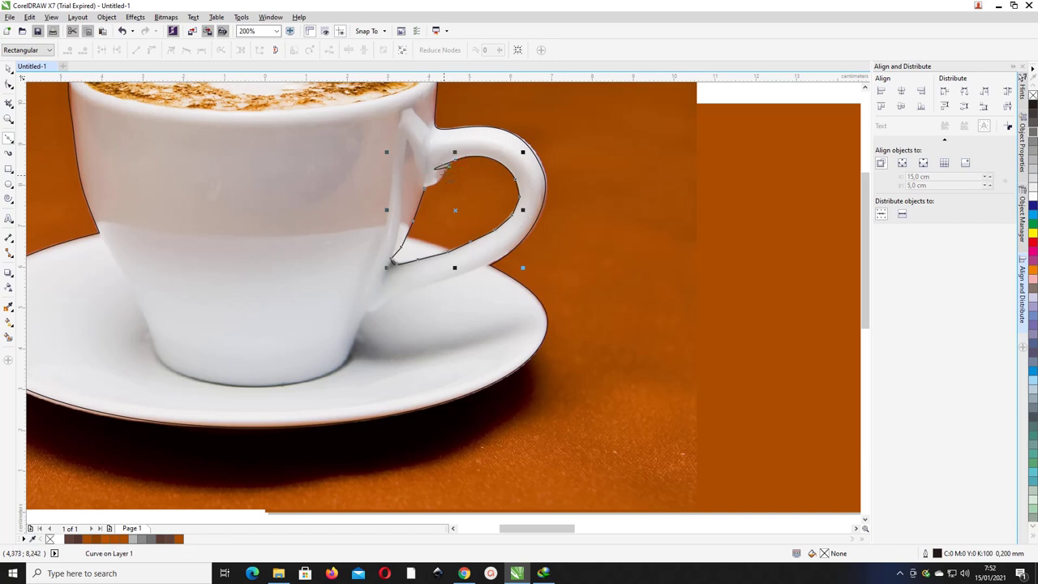
pyautogui.scroll(1, 447, 158)
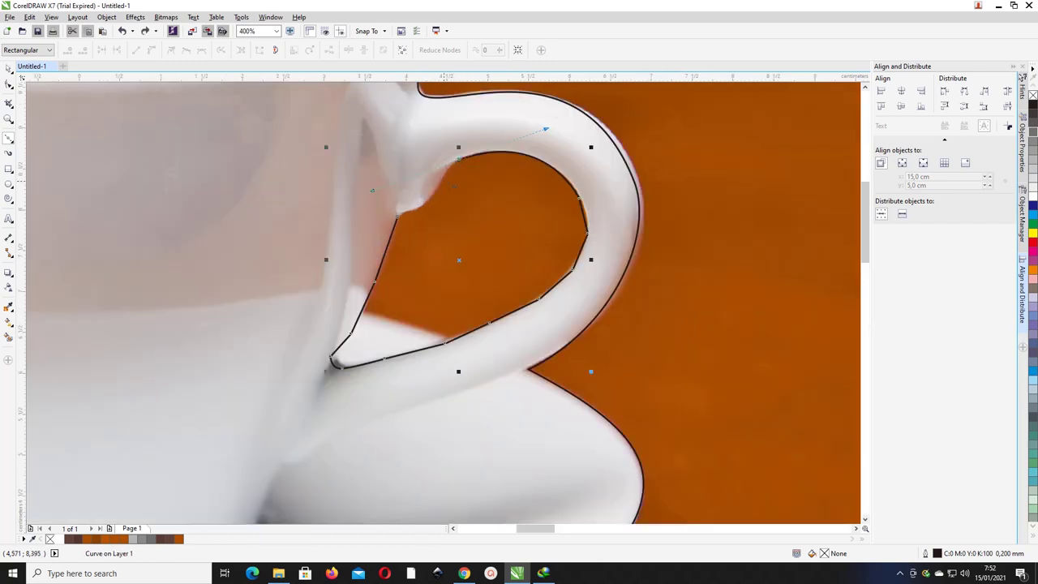
pyautogui.click(424, 202)
# - Make the opening's node beside the upper joint a cusp and reshape its adjoining segment to follow the handle's edge
pyautogui.click(9, 84)
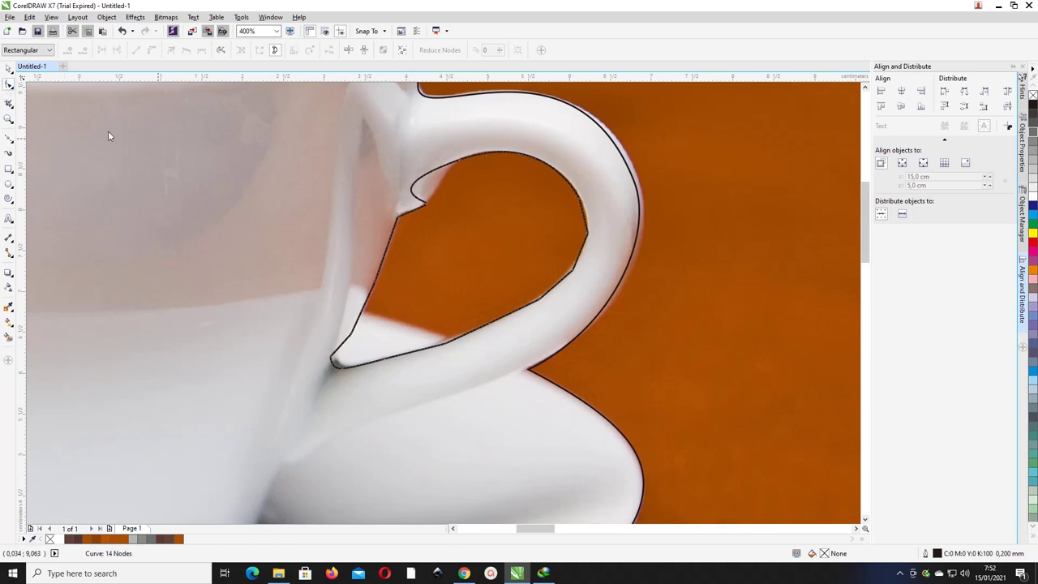
pyautogui.click(462, 157)
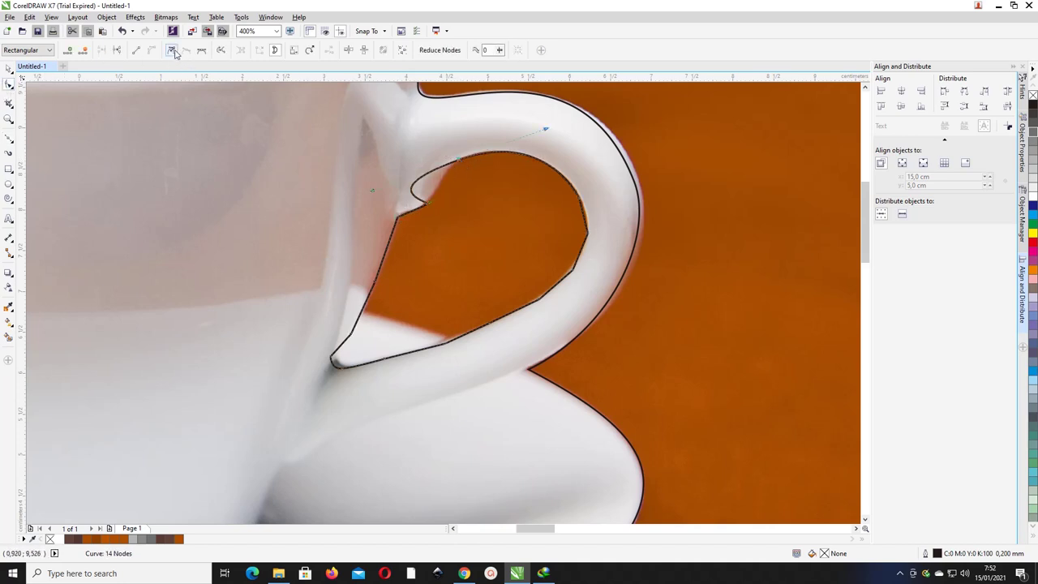
pyautogui.moveTo(373, 192); pyautogui.dragTo(444, 171)
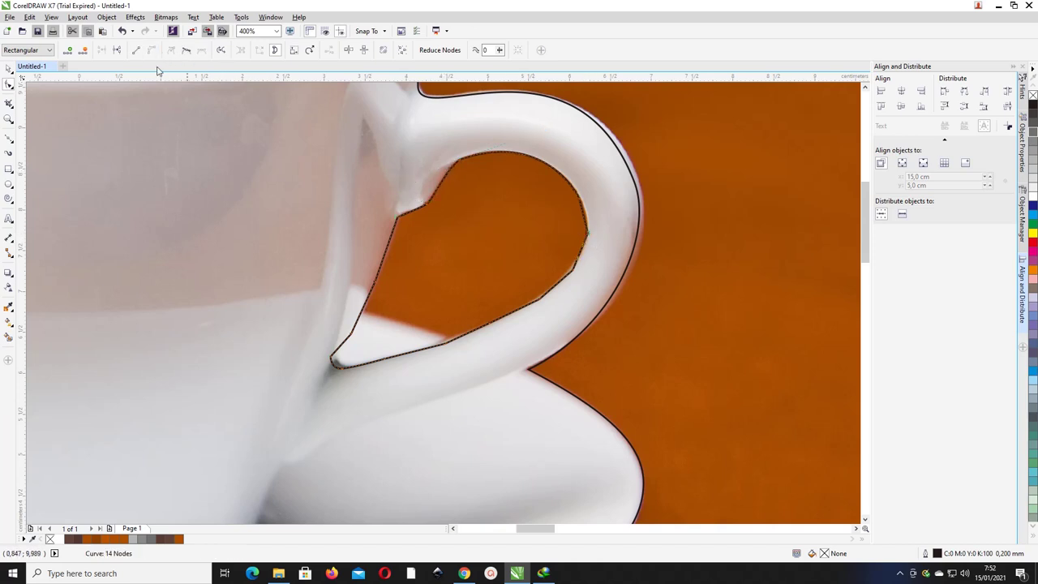
# - Delete two surplus nodes on the opening's outer side and curve the path smoothly along the handle's inner edge
pyautogui.press('Delete')
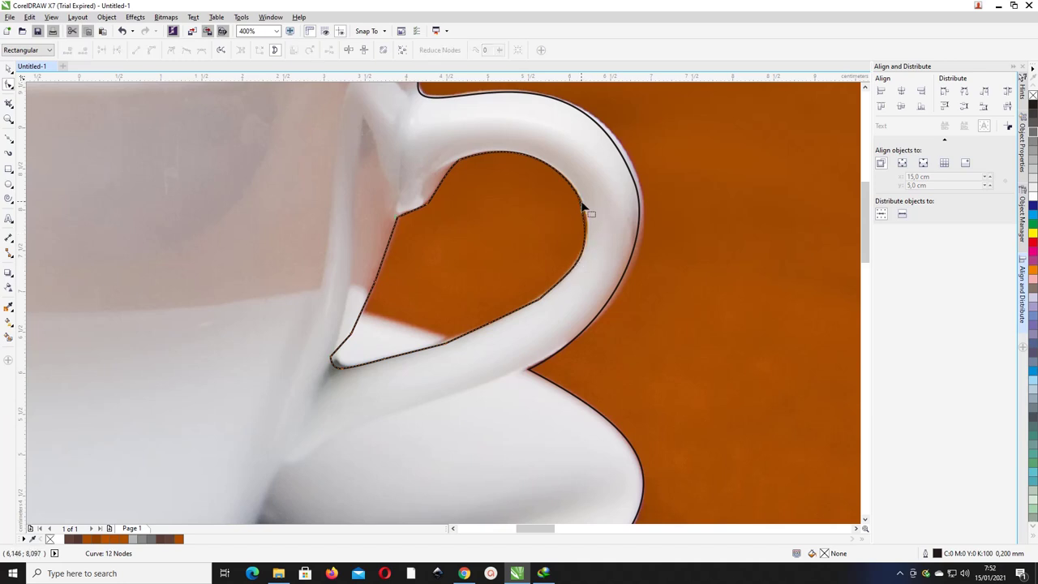
pyautogui.click(586, 227)
pyautogui.moveTo(592, 256); pyautogui.dragTo(593, 225)
pyautogui.click(540, 299)
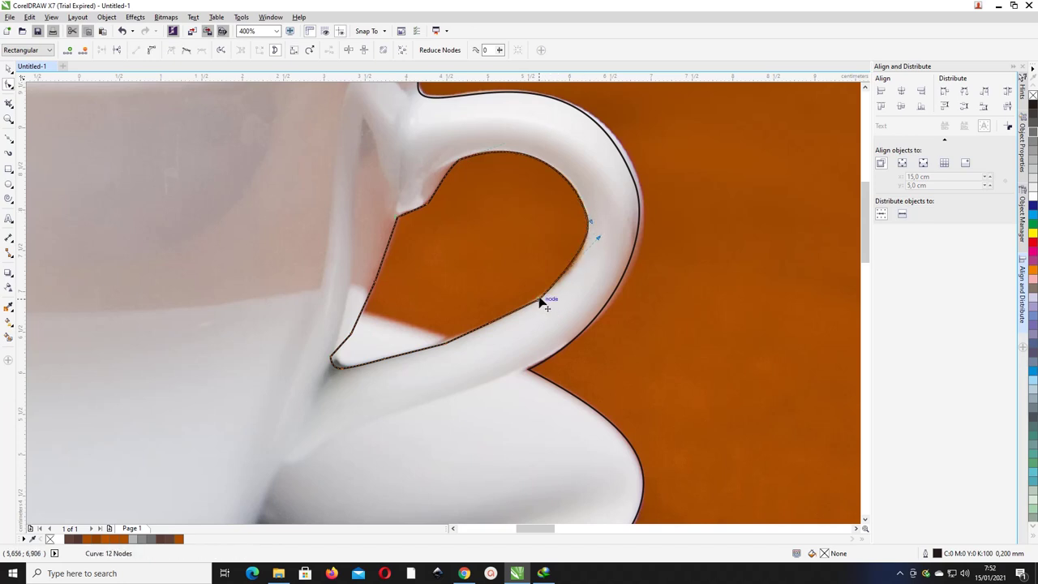
pyautogui.moveTo(600, 239); pyautogui.dragTo(599, 249)
pyautogui.click(8, 69)
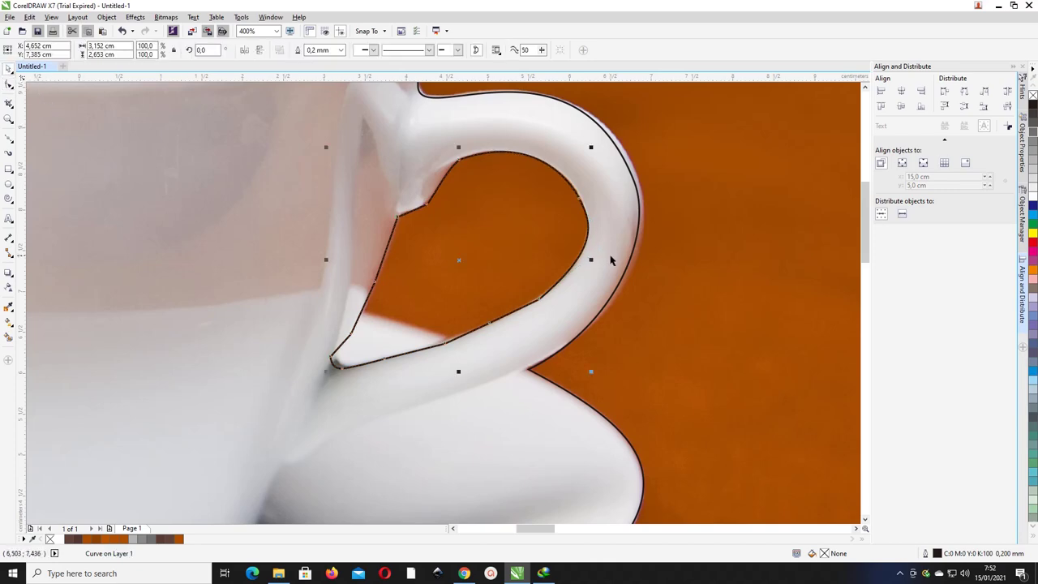
# - Add a node on the opening's short segment below the upper joint and refine its curve, undoing the unwanted adjustments
pyautogui.scroll(-2, 612, 259)
pyautogui.scroll(2, 615, 258)
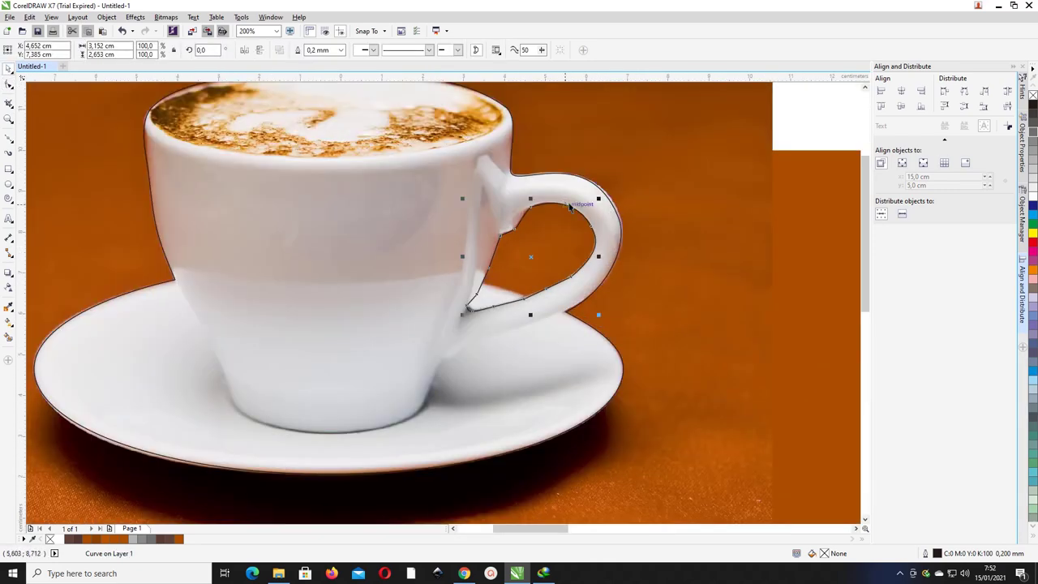
pyautogui.doubleClick(532, 209)
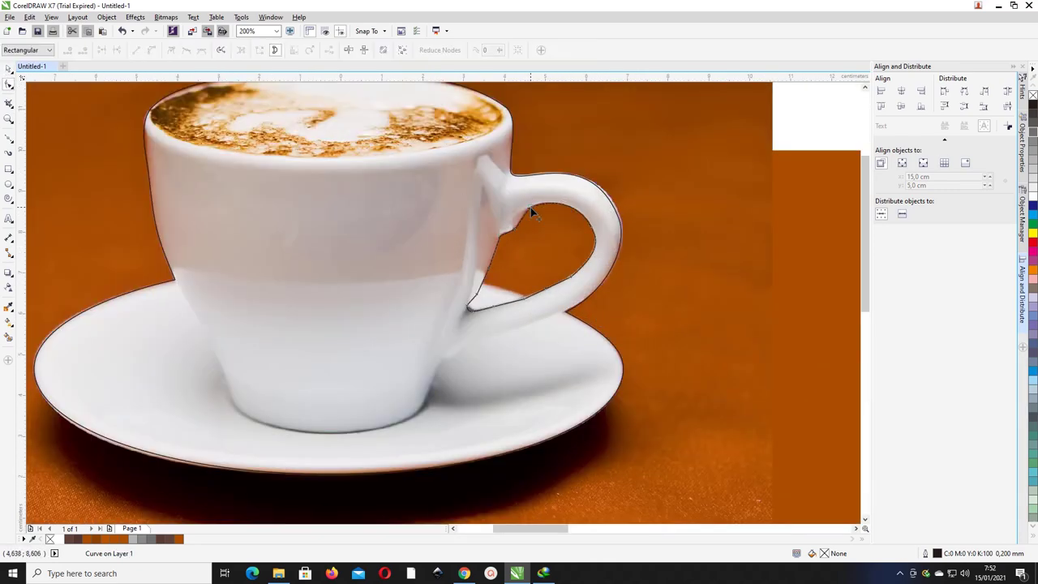
pyautogui.click(528, 211)
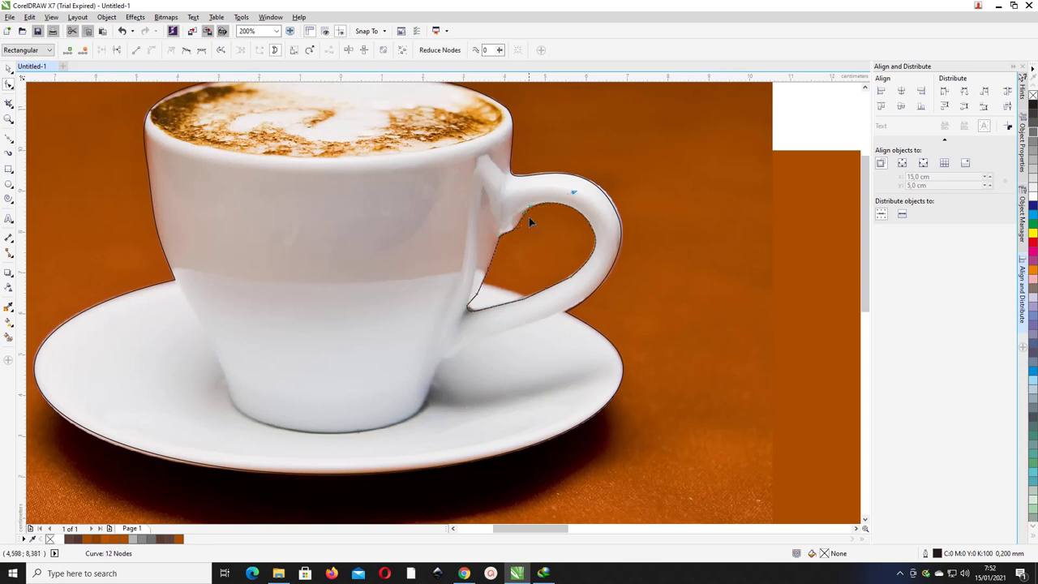
pyautogui.scroll(2, 525, 217)
pyautogui.moveTo(523, 219)
pyautogui.mouseDown()
pyautogui.moveTo(512, 222)
pyautogui.moveTo(527, 224)
pyautogui.mouseUp()
pyautogui.hotkey('ctrl', 'z')
pyautogui.hotkey('ctrl', 'z')
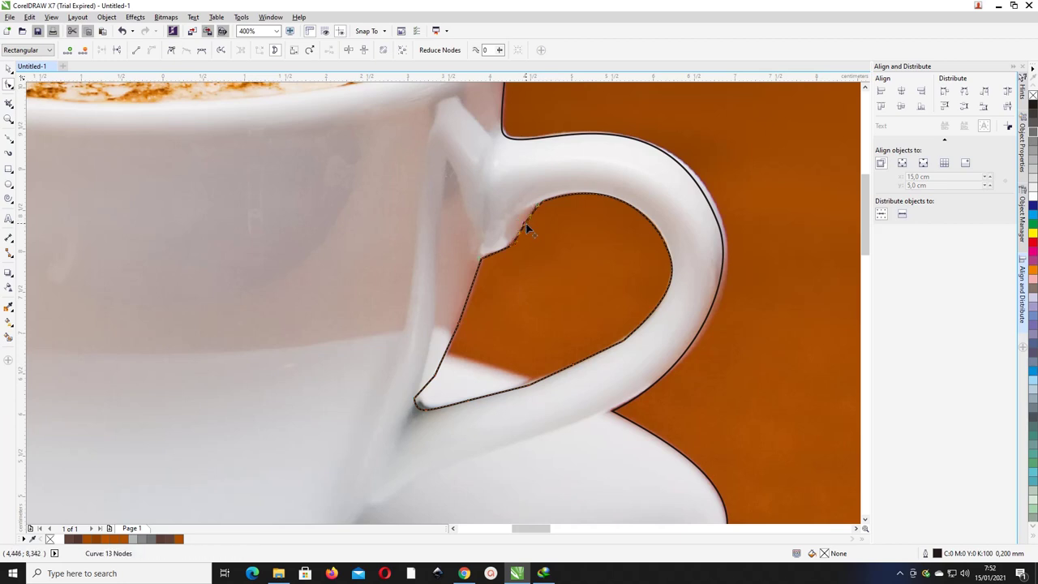
pyautogui.hscroll(-2, 527, 224)
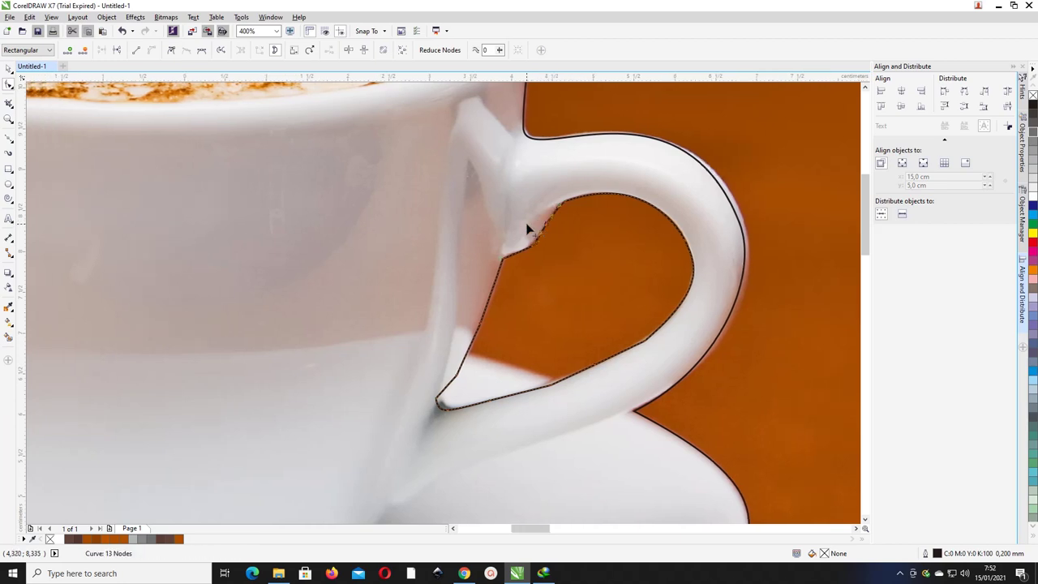
# - Fill the outer cup outline with 60% Black
pyautogui.click(8, 69)
pyautogui.scroll(-2, 754, 229)
pyautogui.click(666, 185)
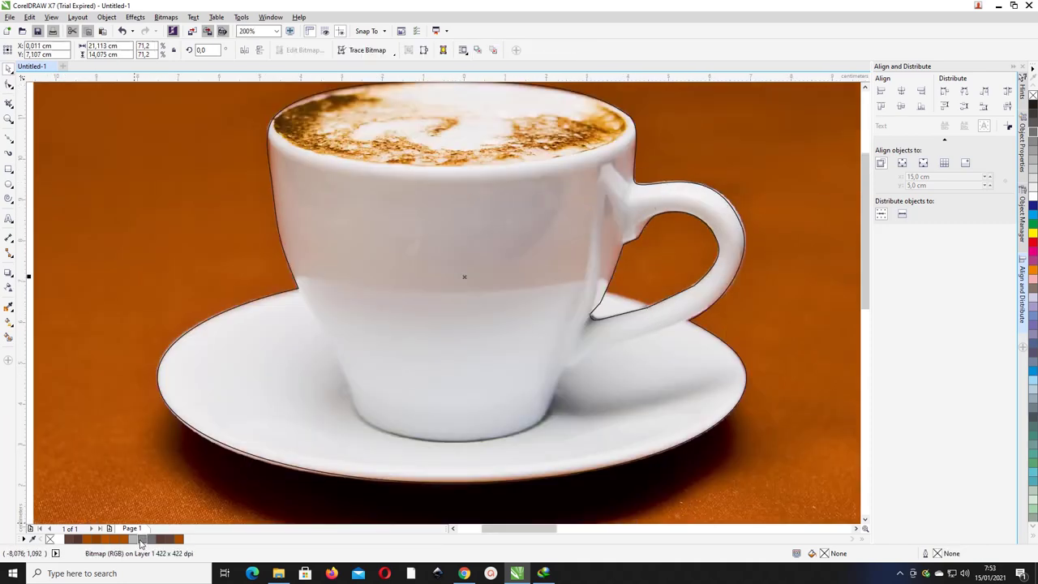
pyautogui.click(714, 195)
pyautogui.click(144, 539)
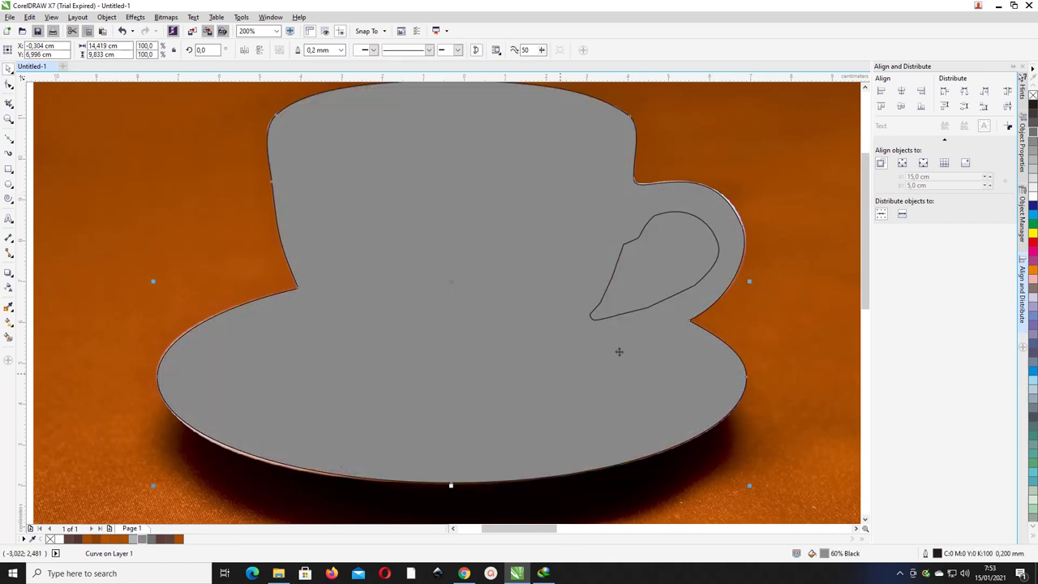
# - Try trimming the handle opening out of the filled cup outline, and undo both the trim and the grey fill
pyautogui.click(712, 272)
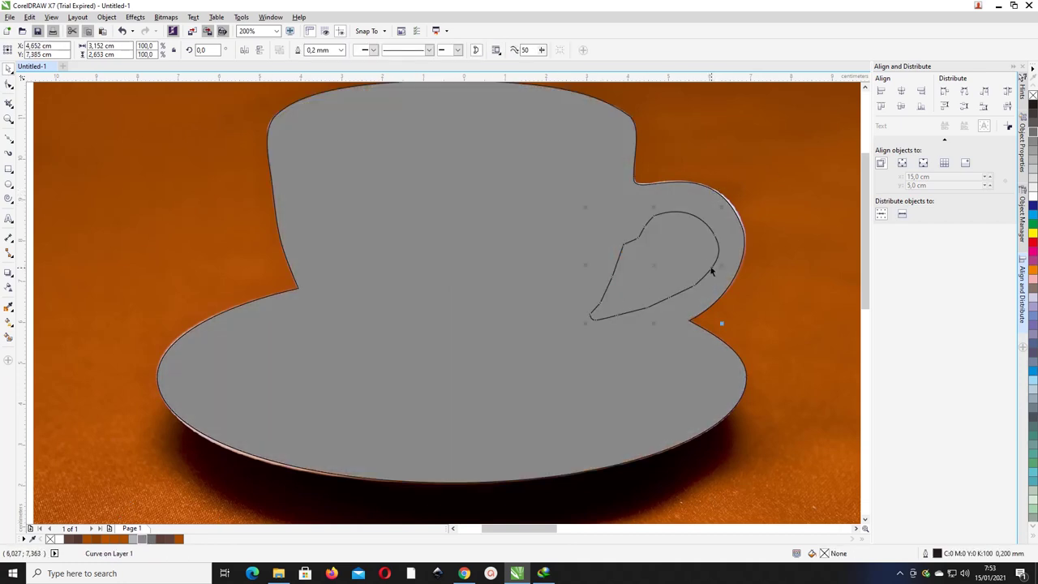
pyautogui.keyDown('shift'); pyautogui.click(673, 204); pyautogui.keyUp('shift')
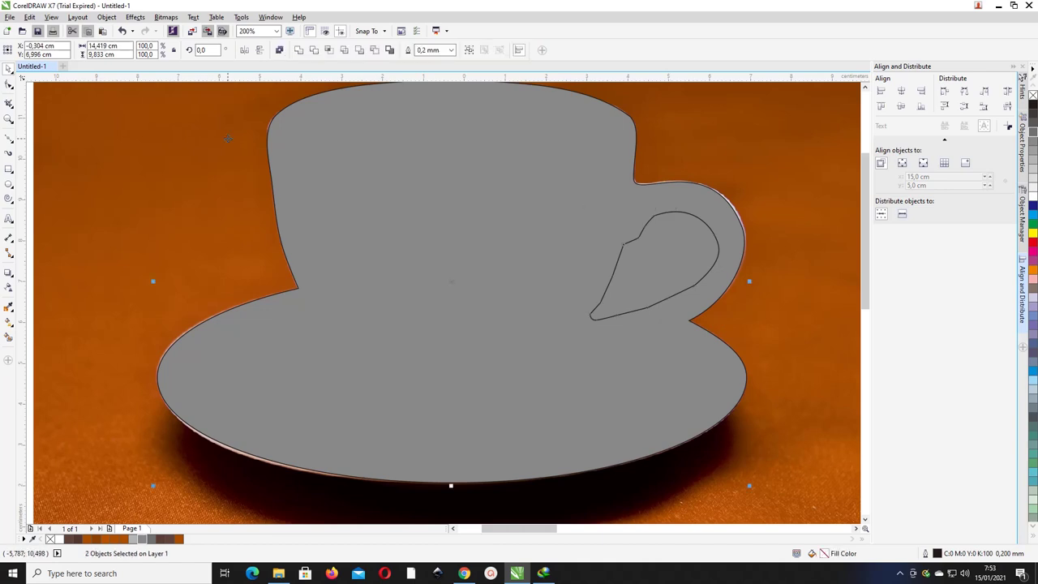
pyautogui.click(313, 50)
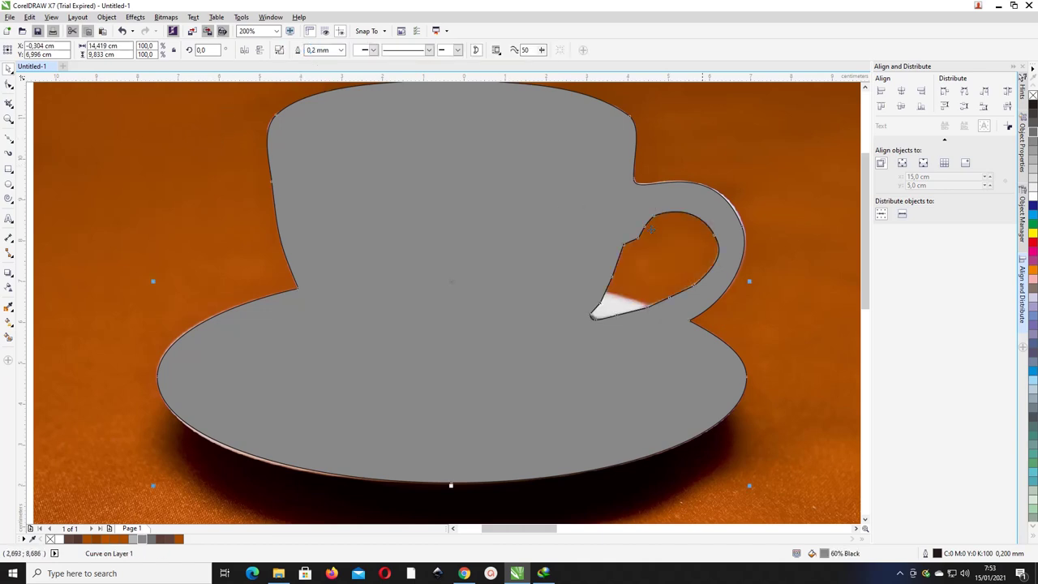
pyautogui.hotkey('ctrl', 'z')
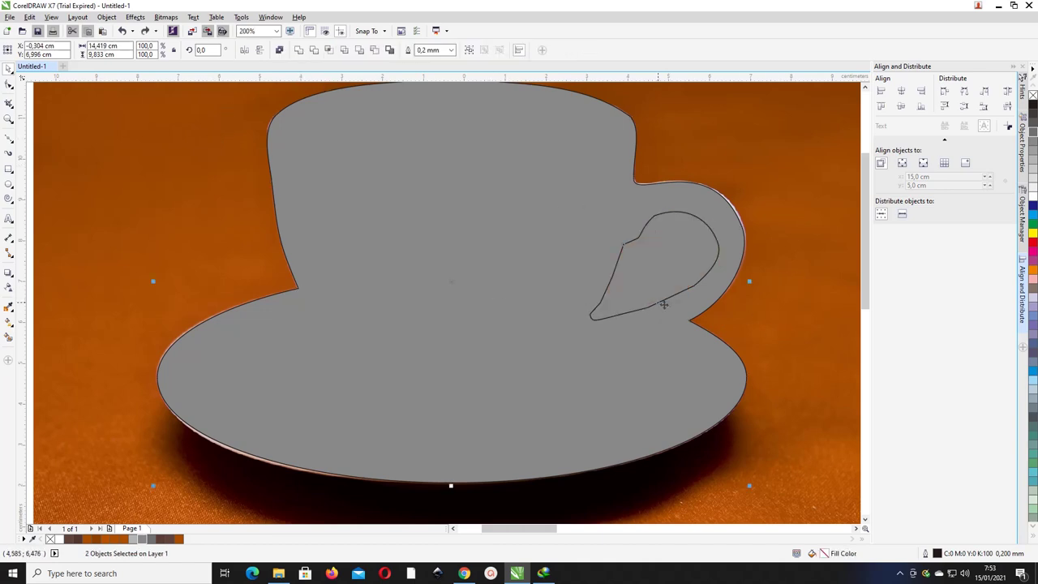
pyautogui.hotkey('ctrl', 'z')
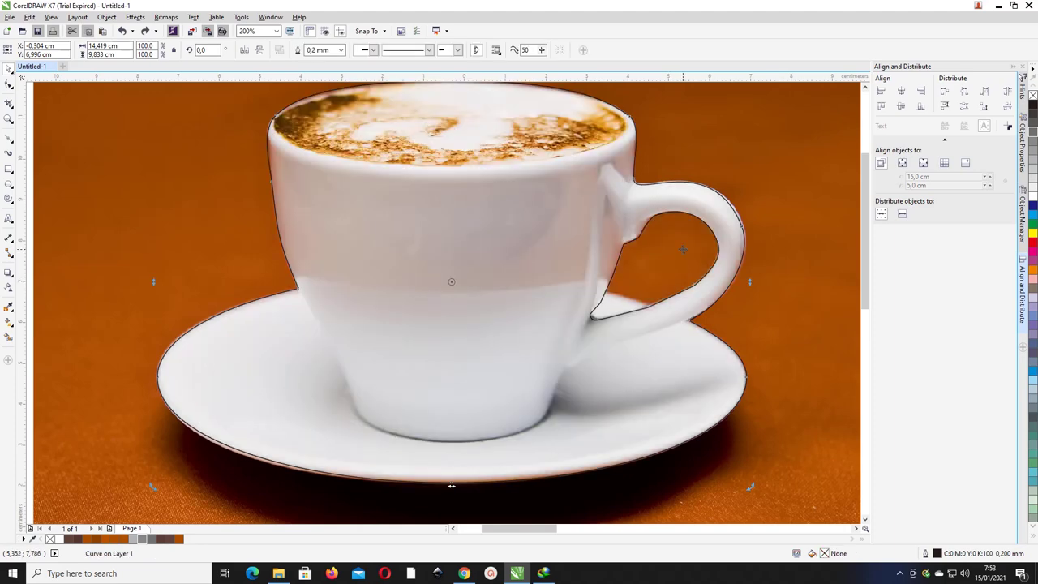
# - Add nodes to the handle opening's outline where the saucer's rim meets the cup's side and the handle's inner edge
pyautogui.click(745, 311)
pyautogui.scroll(2, 657, 317)
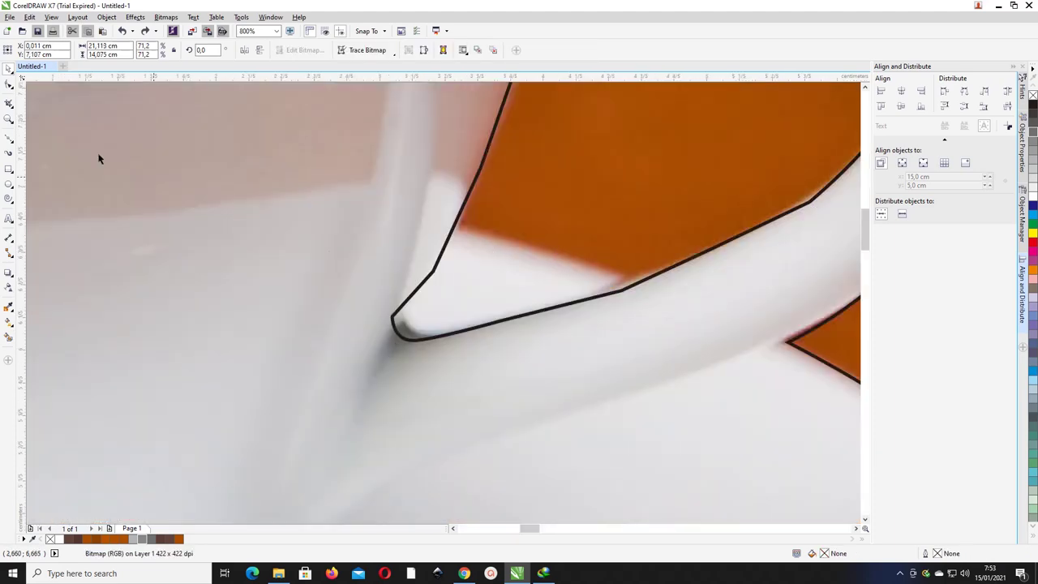
pyautogui.click(8, 85)
pyautogui.click(515, 279)
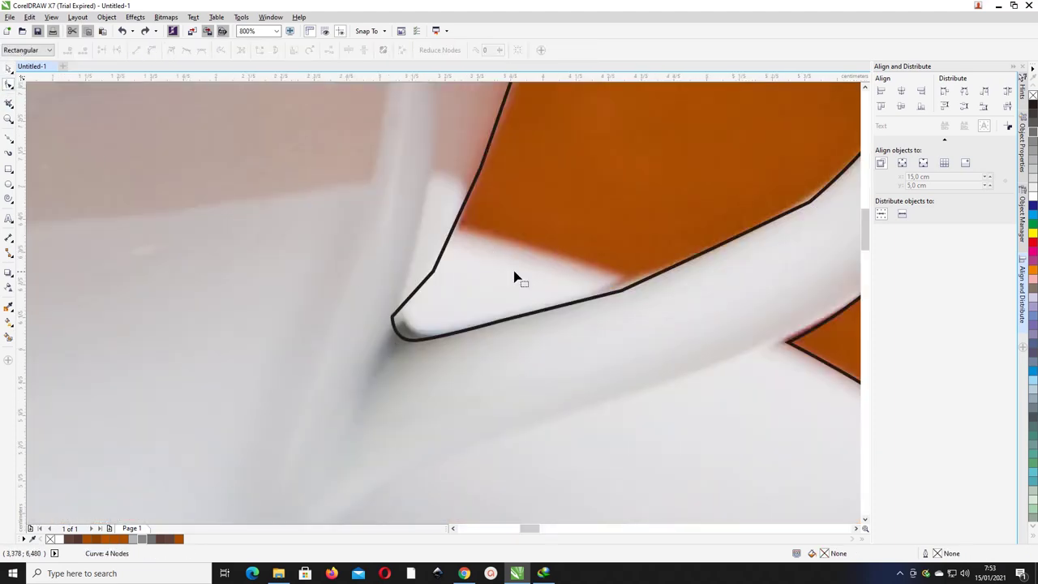
pyautogui.click(457, 233)
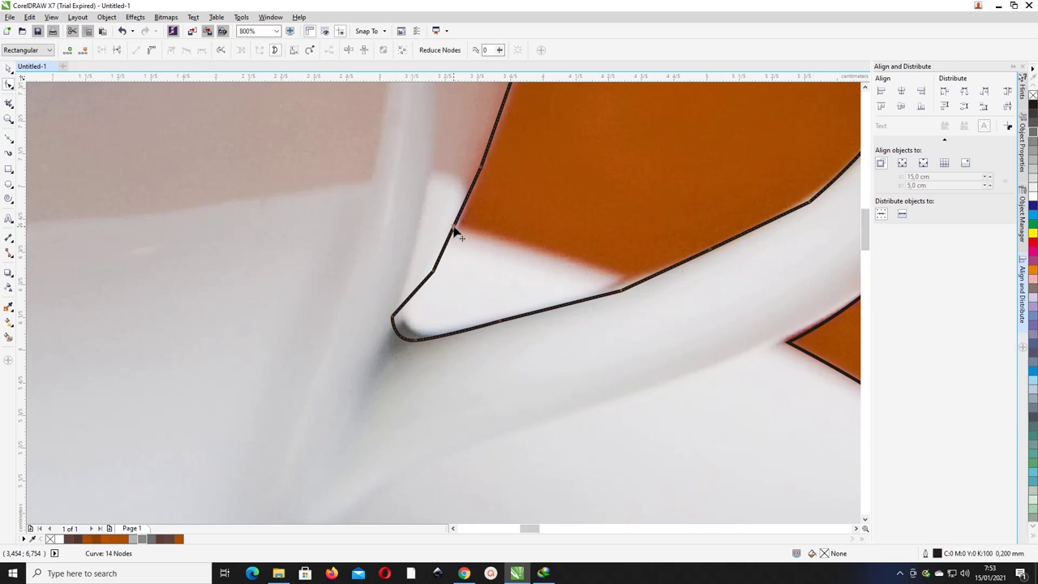
pyautogui.doubleClick(646, 280)
# - Delete the opening's surplus corner nodes below the two nodes at the saucer's rim
pyautogui.moveTo(362, 287); pyautogui.dragTo(507, 378)
pyautogui.press('Delete')
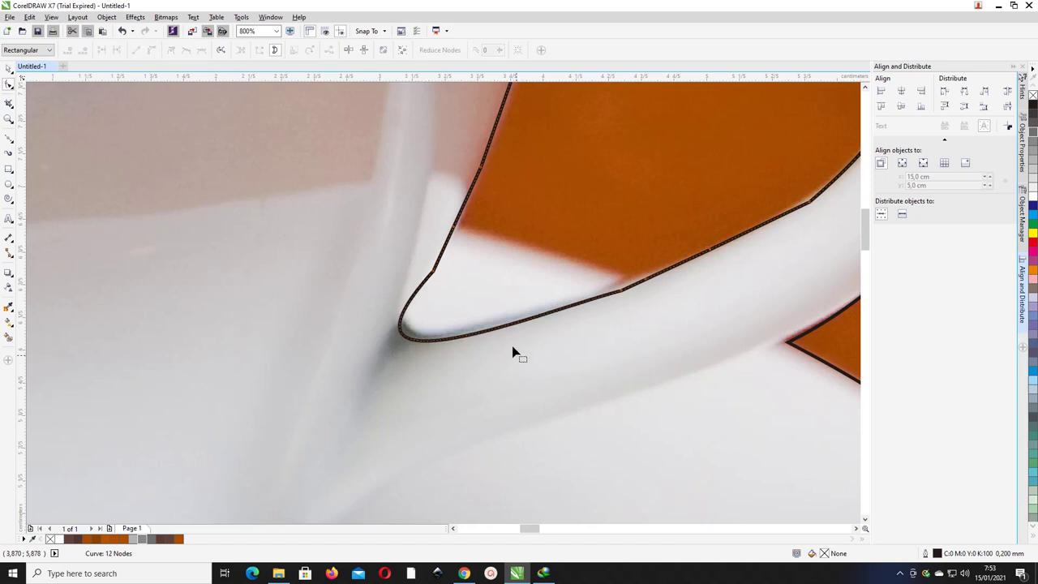
pyautogui.click(435, 276)
pyautogui.press('Delete')
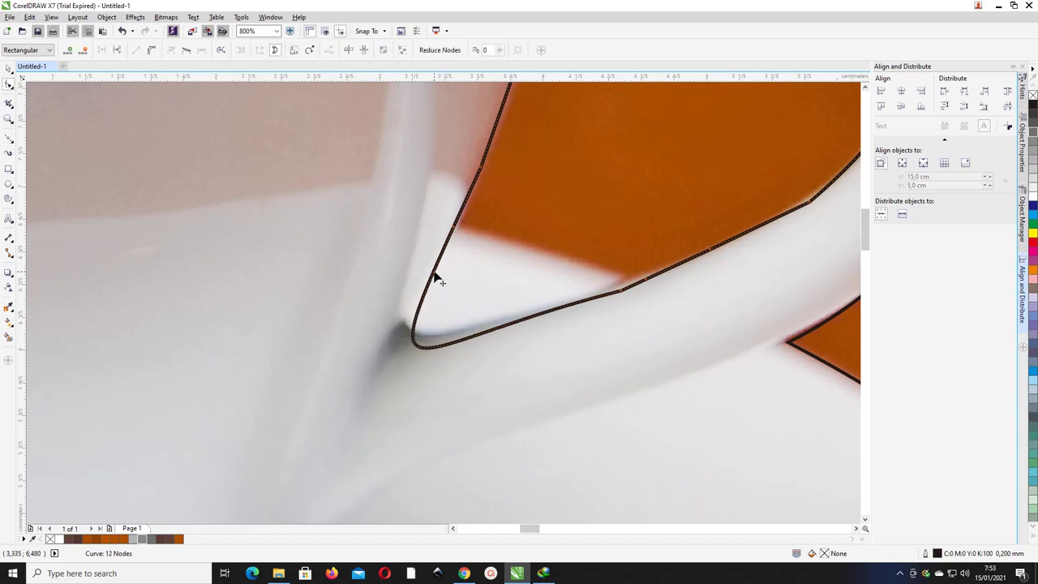
pyautogui.click(621, 297)
pyautogui.press('Delete')
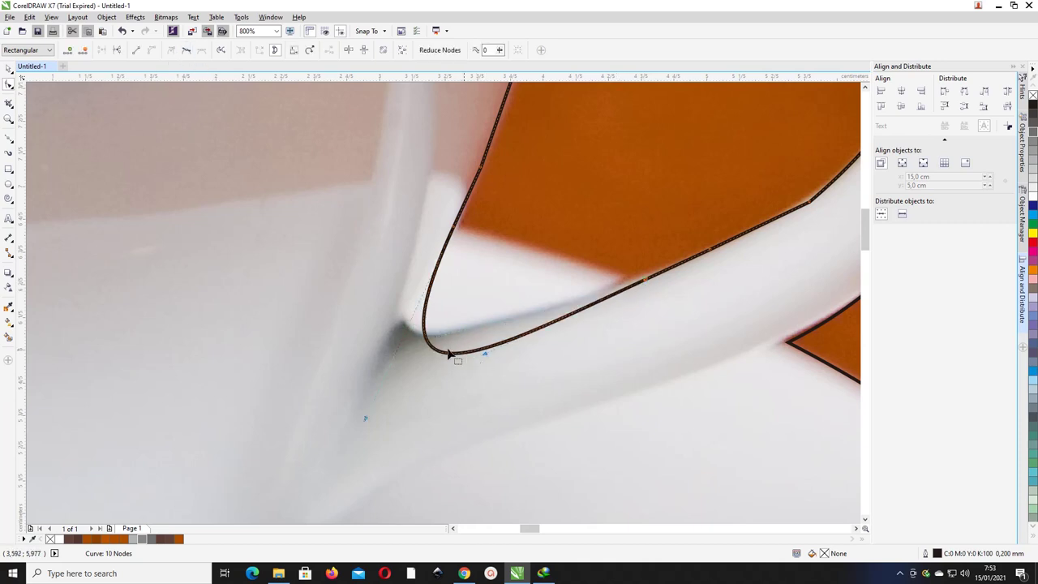
# - Reshape the opening's lower segment with its curve handles so it follows the saucer's rim between cup and handle
pyautogui.moveTo(366, 422); pyautogui.dragTo(446, 361)
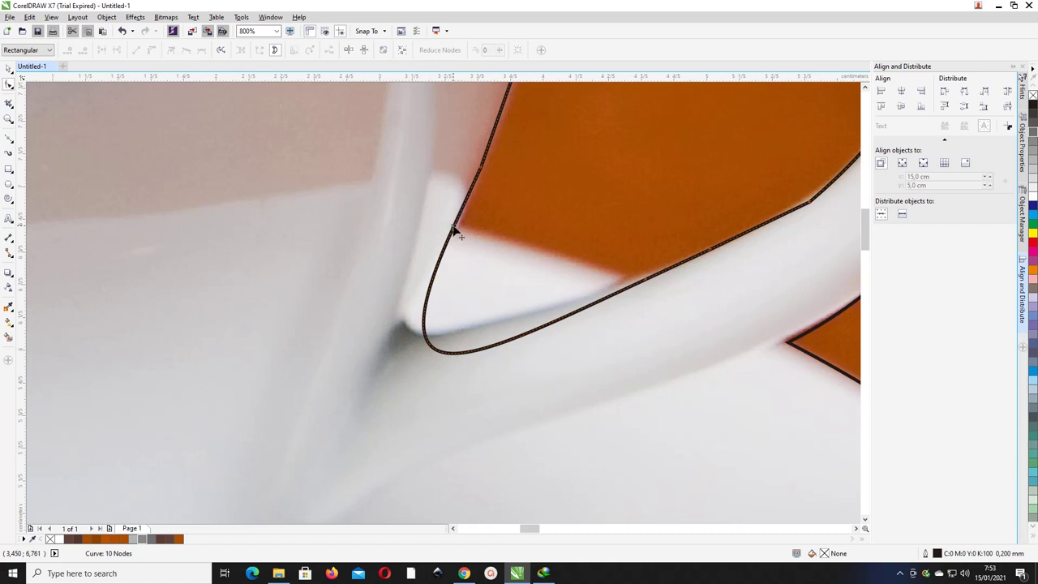
pyautogui.moveTo(364, 424); pyautogui.dragTo(552, 240)
pyautogui.moveTo(487, 361); pyautogui.dragTo(577, 277)
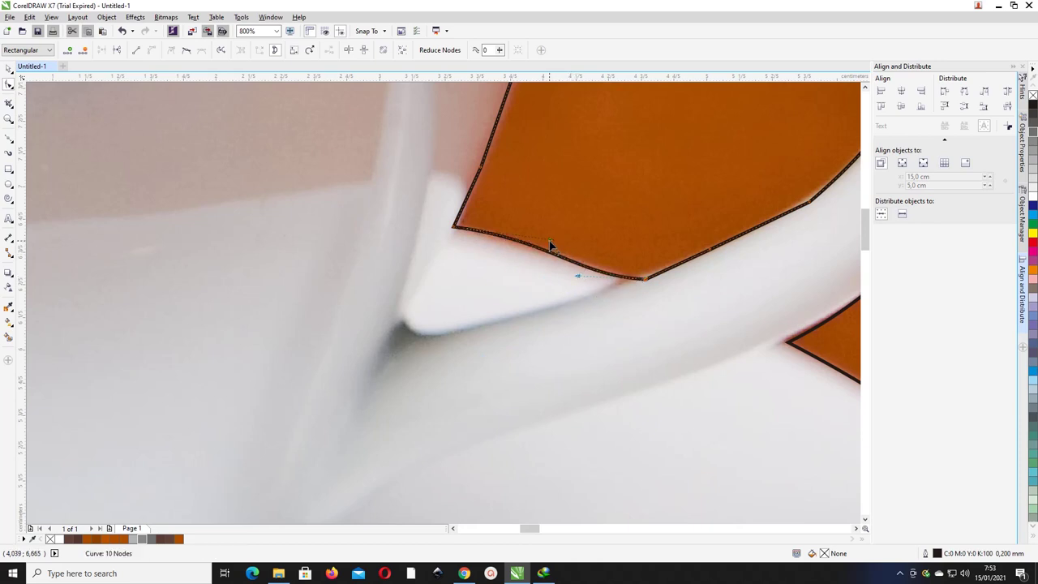
pyautogui.moveTo(550, 241); pyautogui.dragTo(526, 248)
pyautogui.scroll(-2, 531, 249)
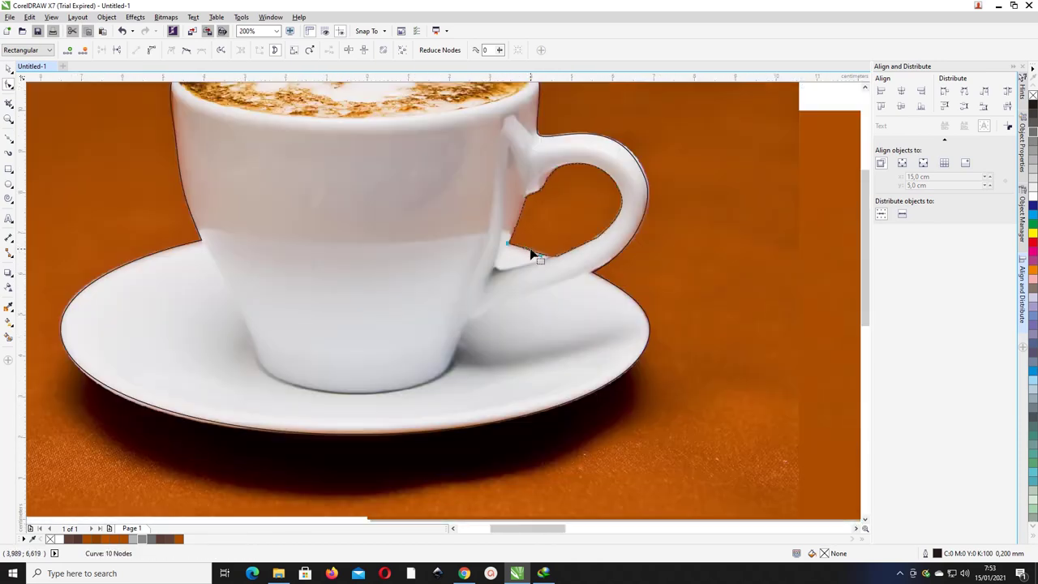
# - Fill the outer cup outline with 70% Black
pyautogui.click(9, 83)
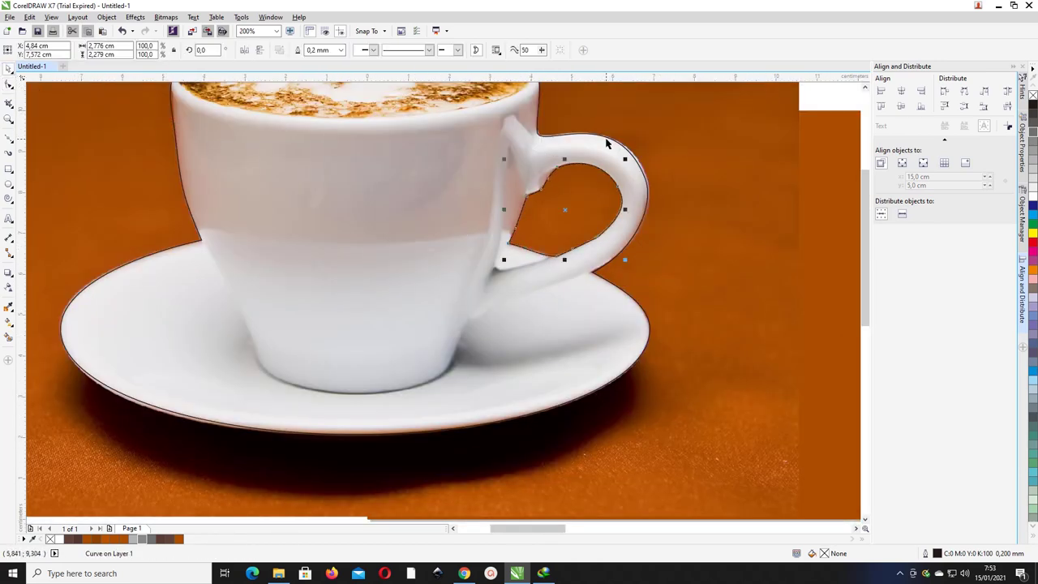
pyautogui.click(606, 140)
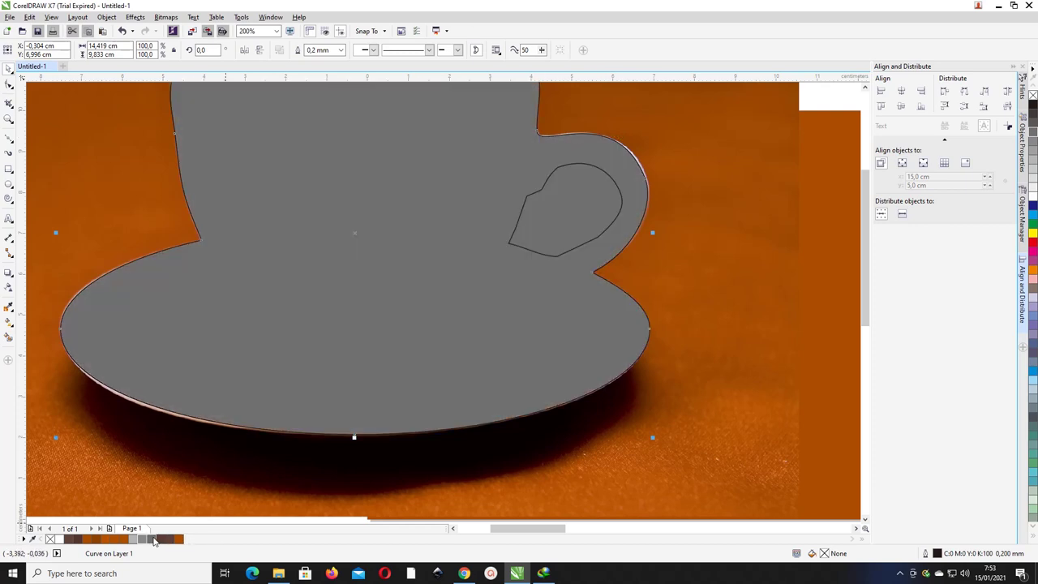
pyautogui.click(149, 538)
# - Trim the handle opening's curve out of the grey cup shape
pyautogui.click(675, 268)
pyautogui.click(618, 196)
pyautogui.keyDown('shift'); pyautogui.click(613, 189); pyautogui.keyUp('shift')
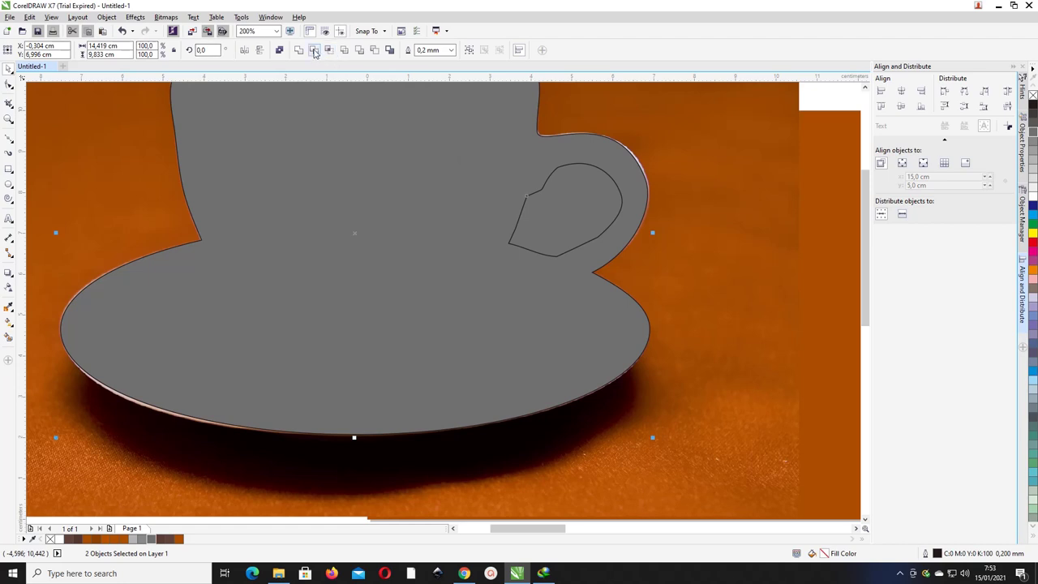
pyautogui.click(314, 50)
pyautogui.click(516, 222)
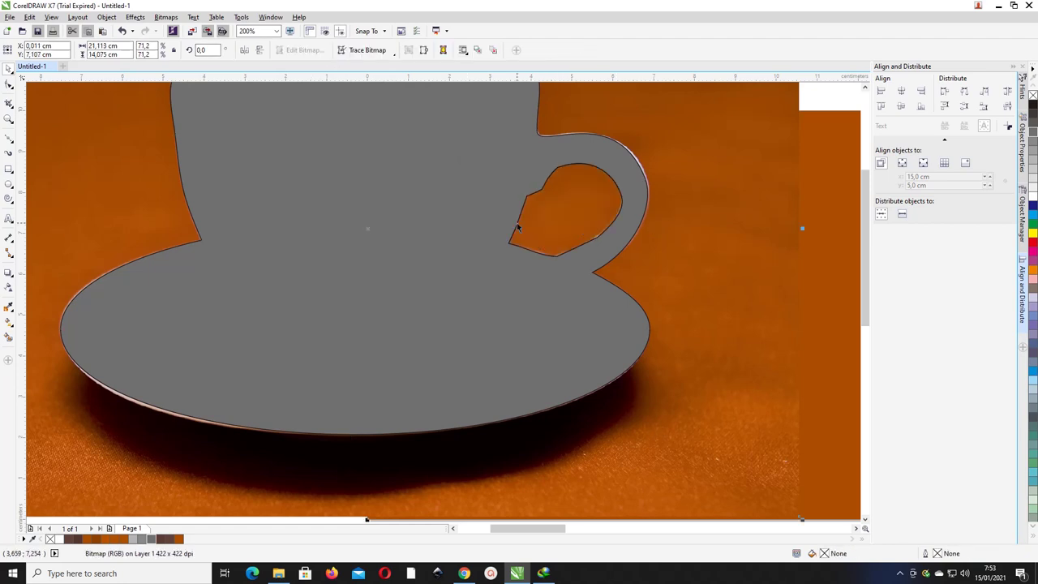
pyautogui.scroll(-1, 516, 222)
pyautogui.click(449, 196)
# - Place the coffee cup photo inside the trimmed cup shape with PowerClip
pyautogui.click(605, 118)
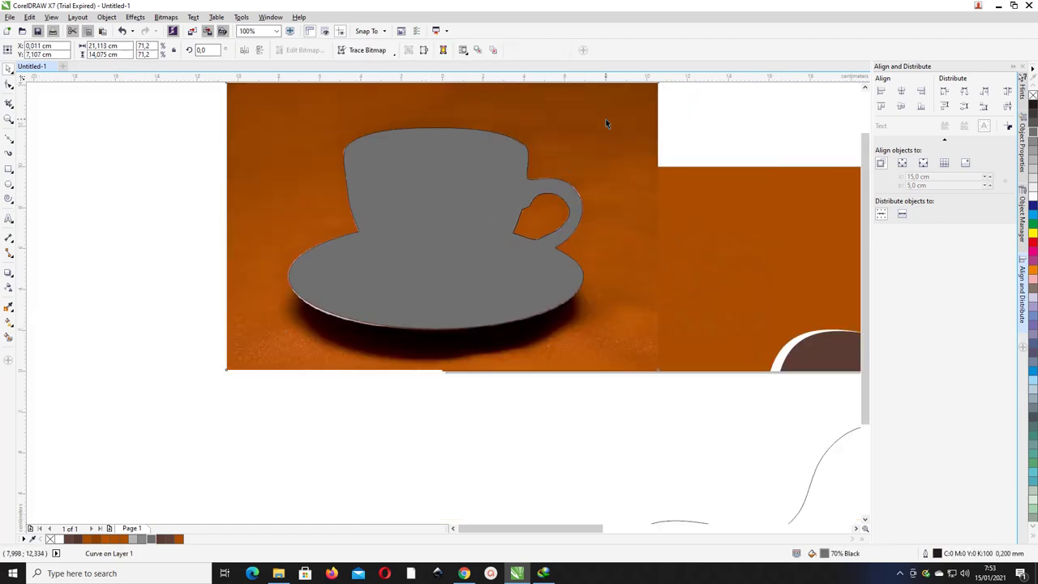
pyautogui.scroll(1, 632, 113)
pyautogui.scroll(-1, 632, 113)
pyautogui.rightClick(618, 134)
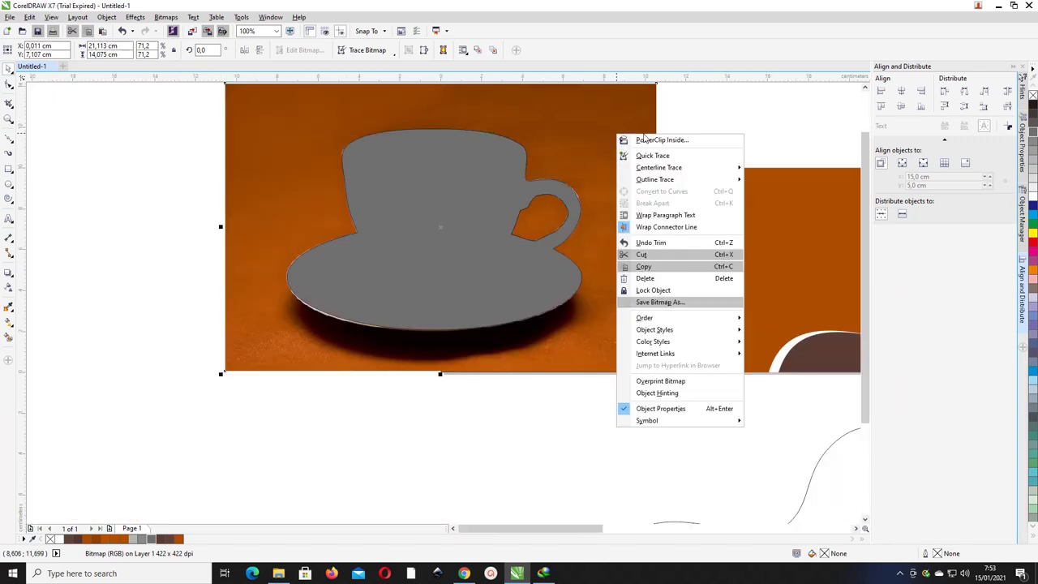
pyautogui.click(646, 141)
pyautogui.click(454, 183)
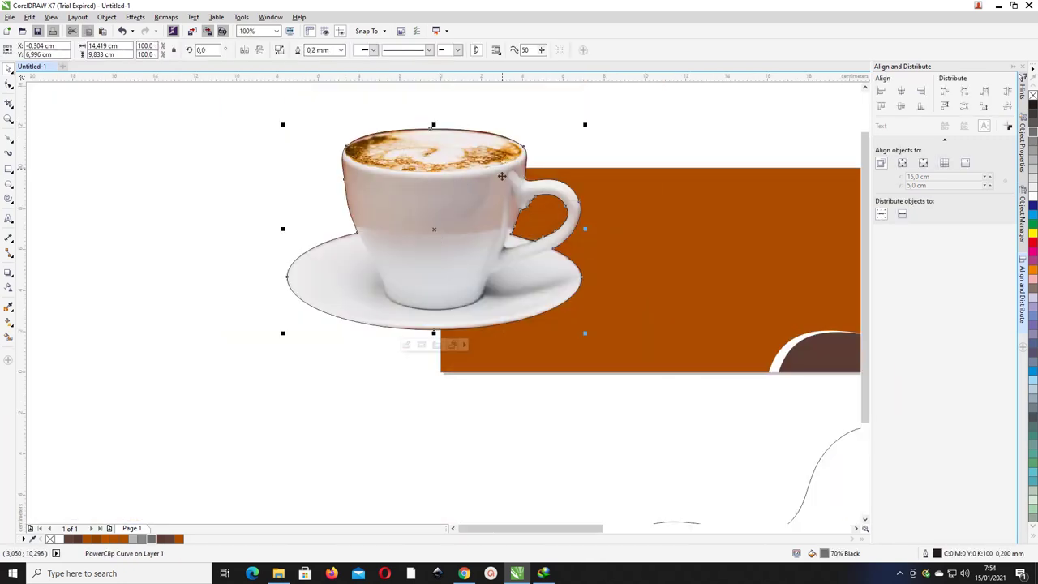
# - Remove the outline from the clipped cup and delete the leftover handle-opening curve
pyautogui.rightClick(50, 539)
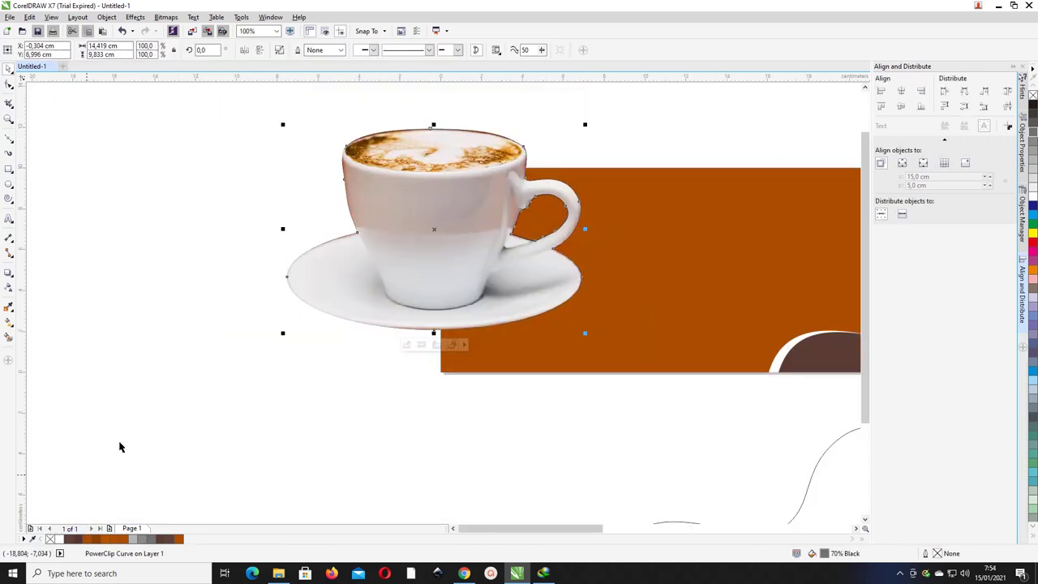
pyautogui.click(555, 152)
pyautogui.moveTo(529, 225); pyautogui.dragTo(449, 243)
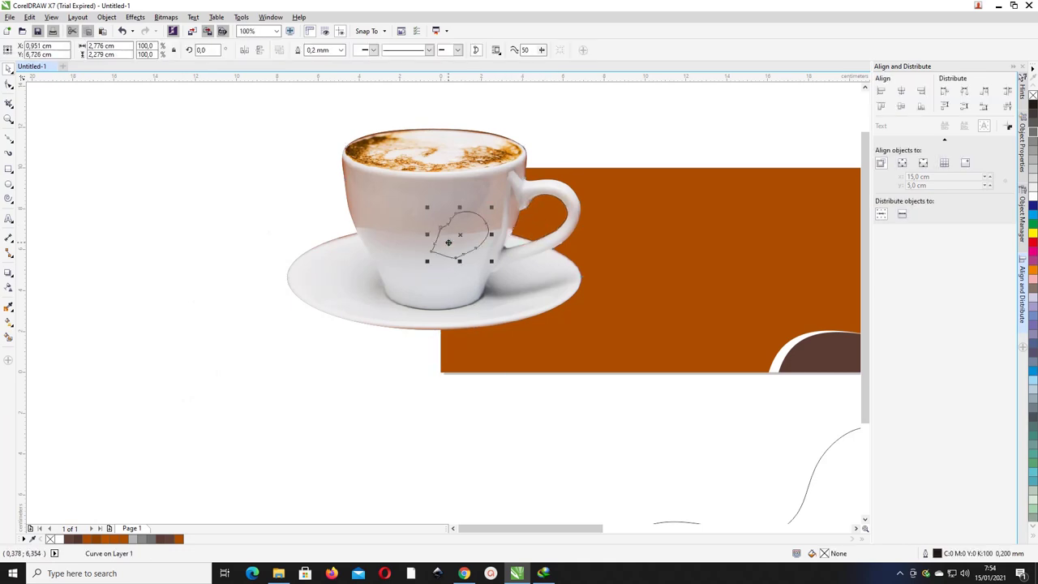
pyautogui.press('Delete')
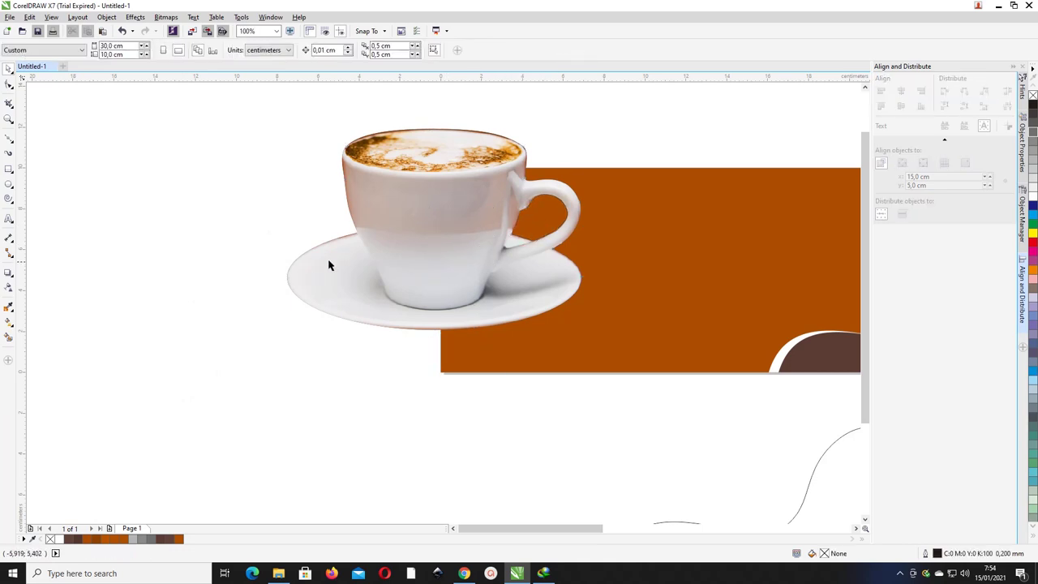
# - Move the cut-out cup onto the brown wave at the banner's right end and scale it to about 8.9 × 6.1 cm
pyautogui.moveTo(388, 232); pyautogui.dragTo(494, 264)
pyautogui.moveTo(580, 242); pyautogui.dragTo(614, 254)
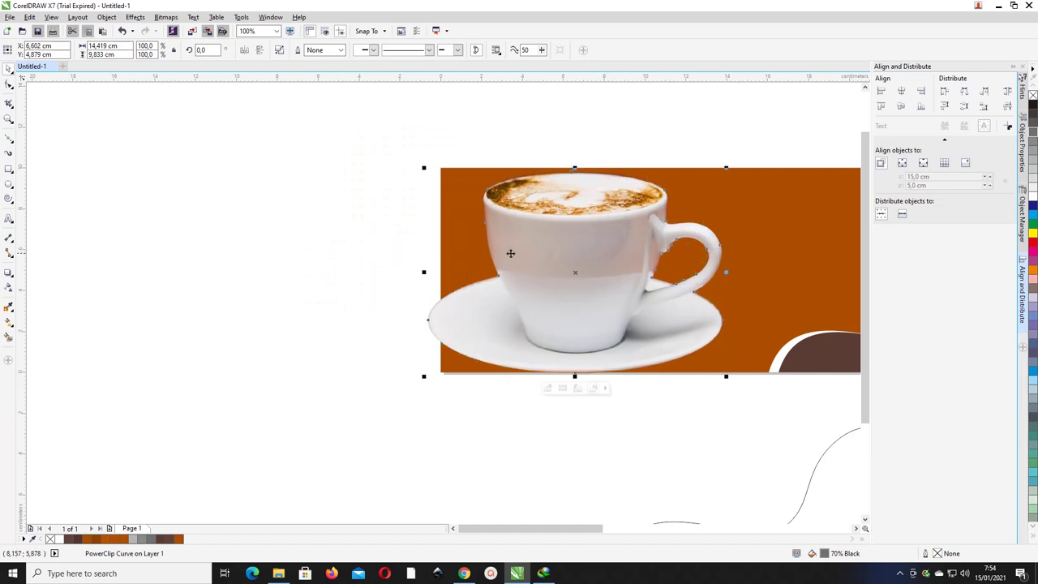
pyautogui.scroll(-4, 333, 252)
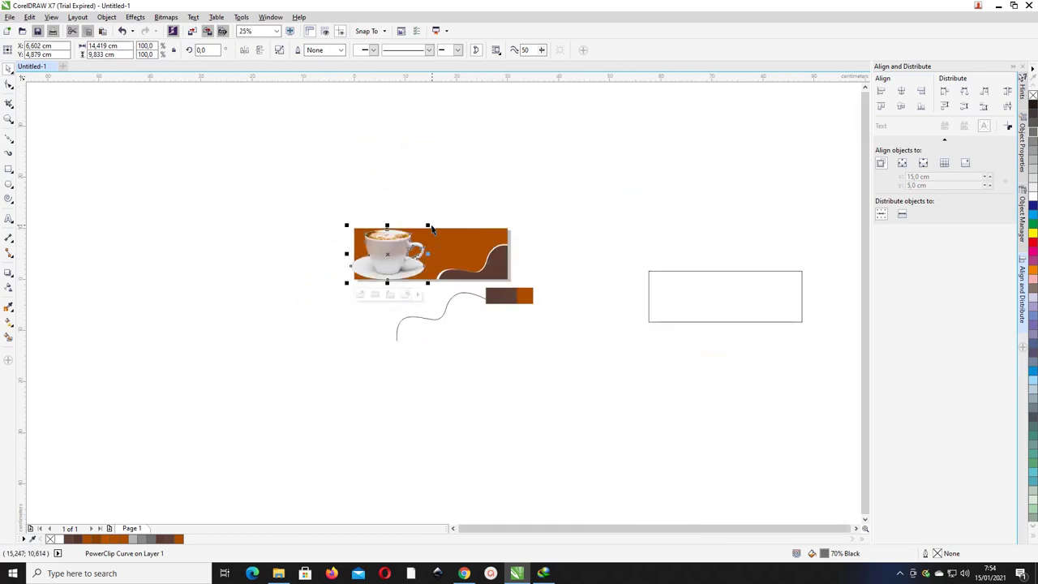
pyautogui.moveTo(430, 226); pyautogui.dragTo(491, 265)
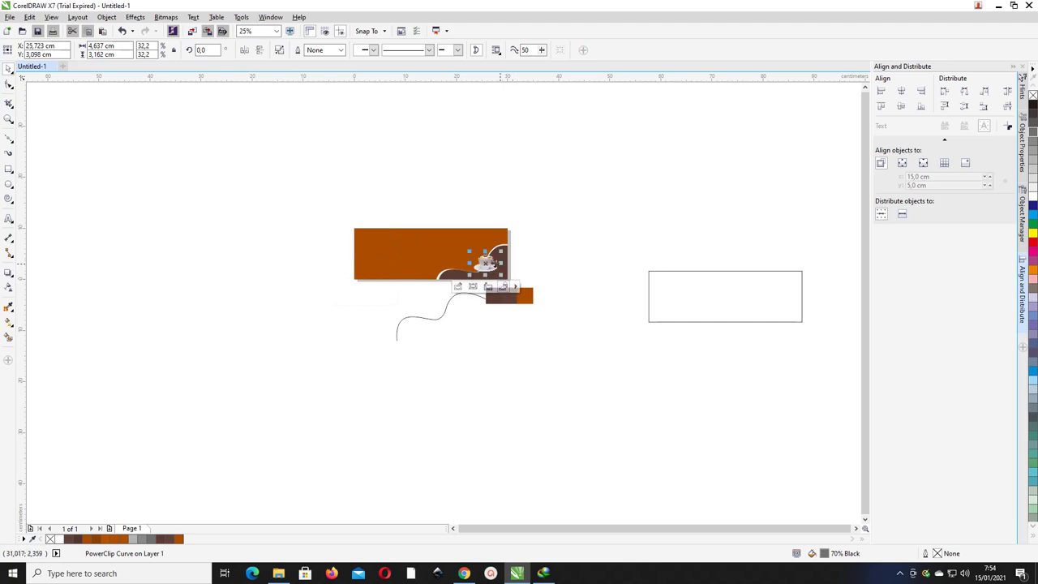
pyautogui.scroll(4, 492, 264)
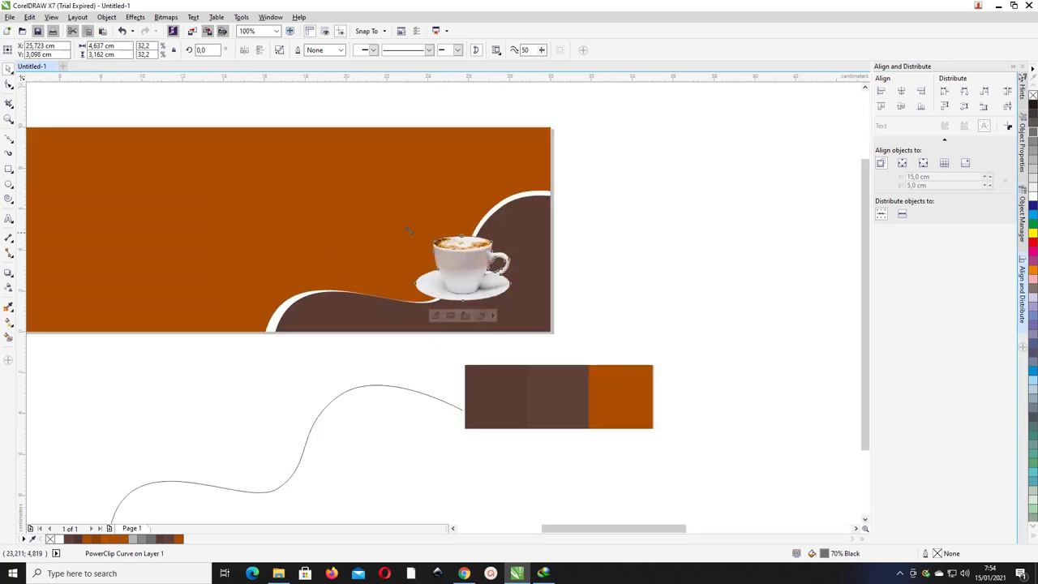
pyautogui.moveTo(409, 231); pyautogui.dragTo(328, 176)
pyautogui.moveTo(405, 256); pyautogui.dragTo(421, 269)
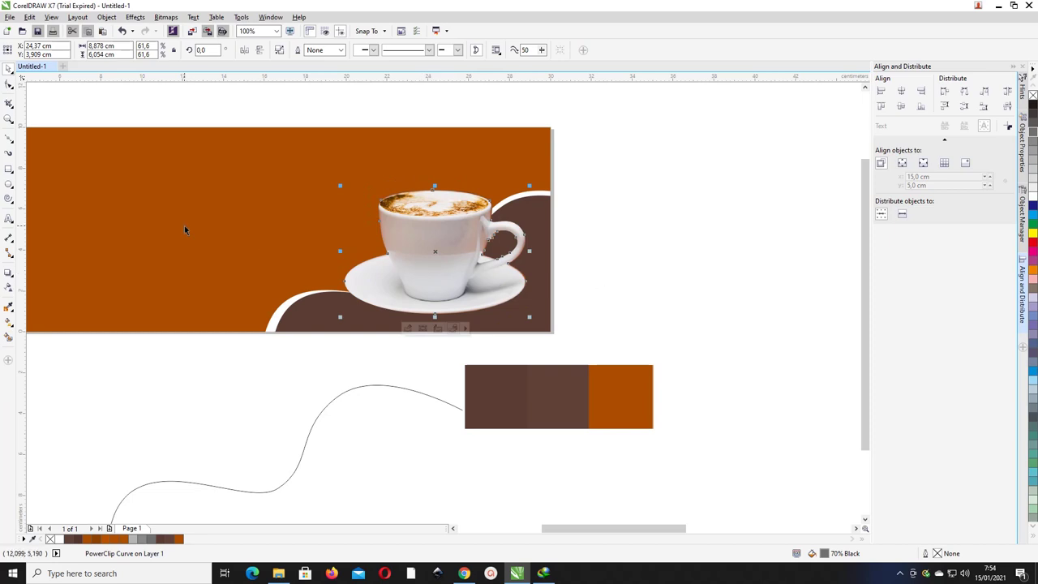
# - Draw a flat ellipse about 9.2 × 0.6 cm under the saucer's lower edge and fill it black
pyautogui.click(9, 185)
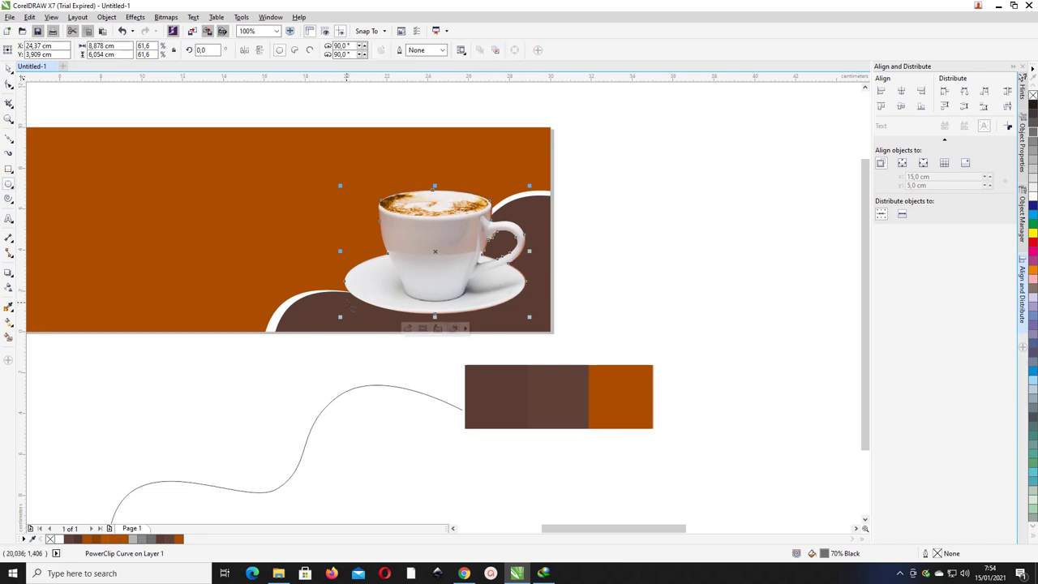
pyautogui.moveTo(344, 300); pyautogui.dragTo(537, 319)
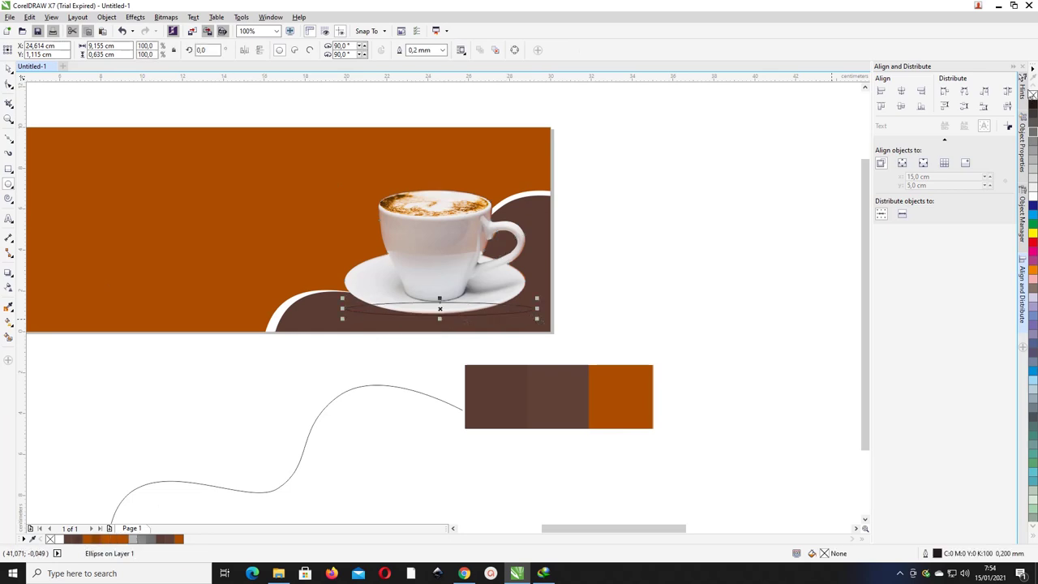
pyautogui.click(1032, 108)
pyautogui.rightClick(1032, 96)
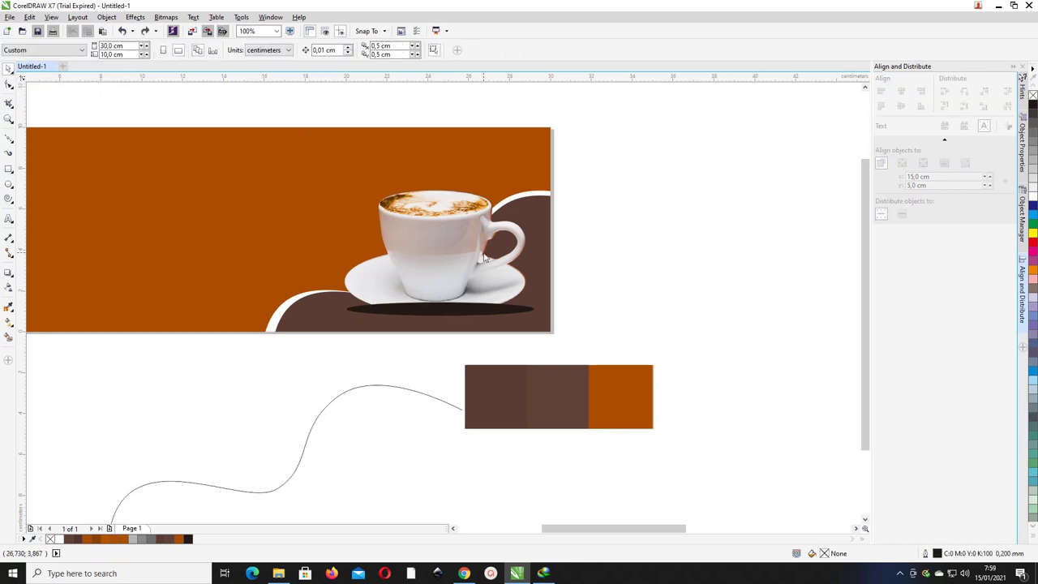
# - Convert the black ellipse to a 300 dpi CMYK bitmap with anti-aliasing and a transparent background
pyautogui.click(467, 311)
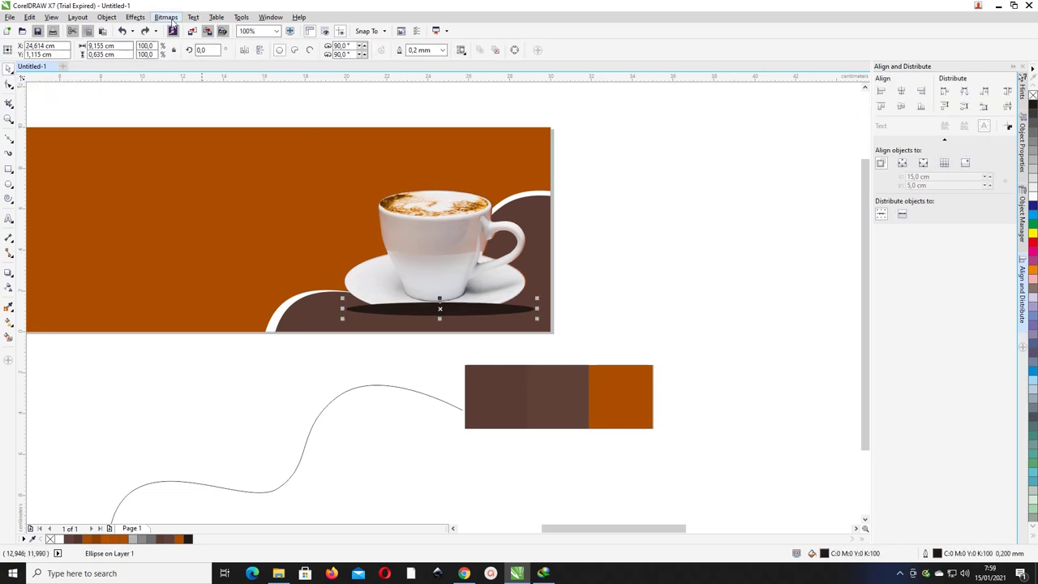
pyautogui.click(168, 17)
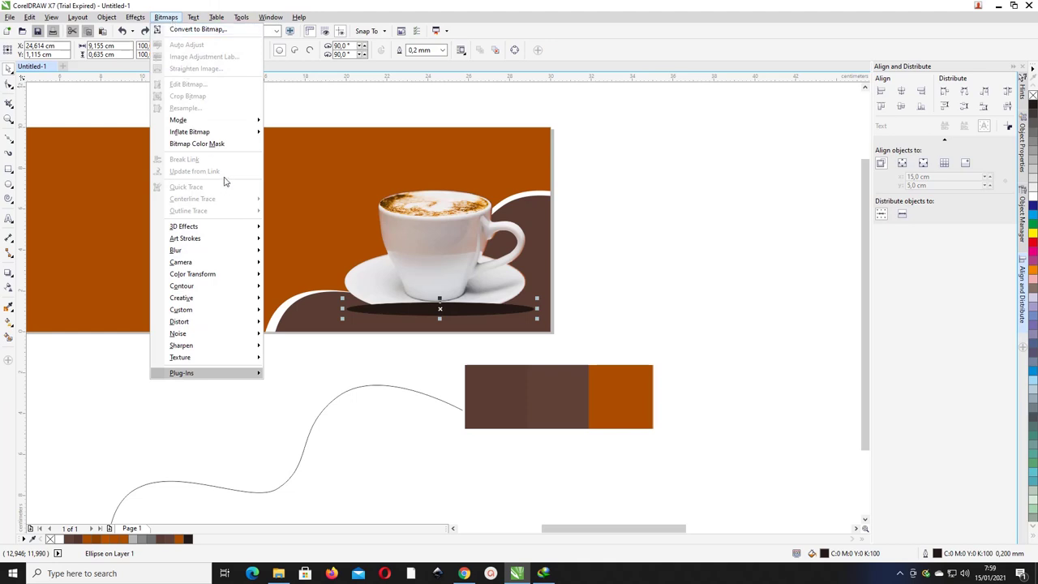
pyautogui.click(200, 30)
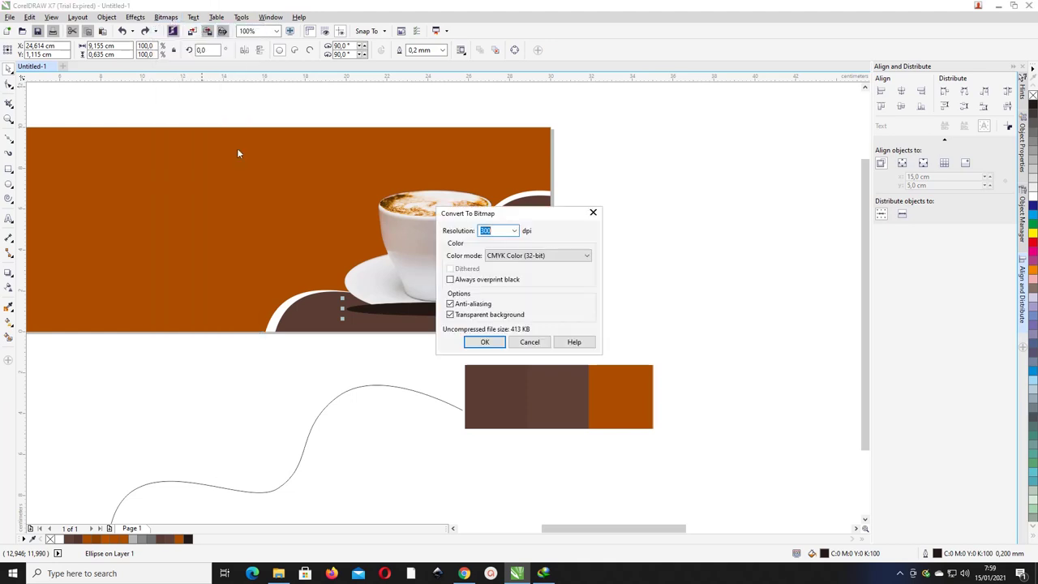
pyautogui.click(484, 341)
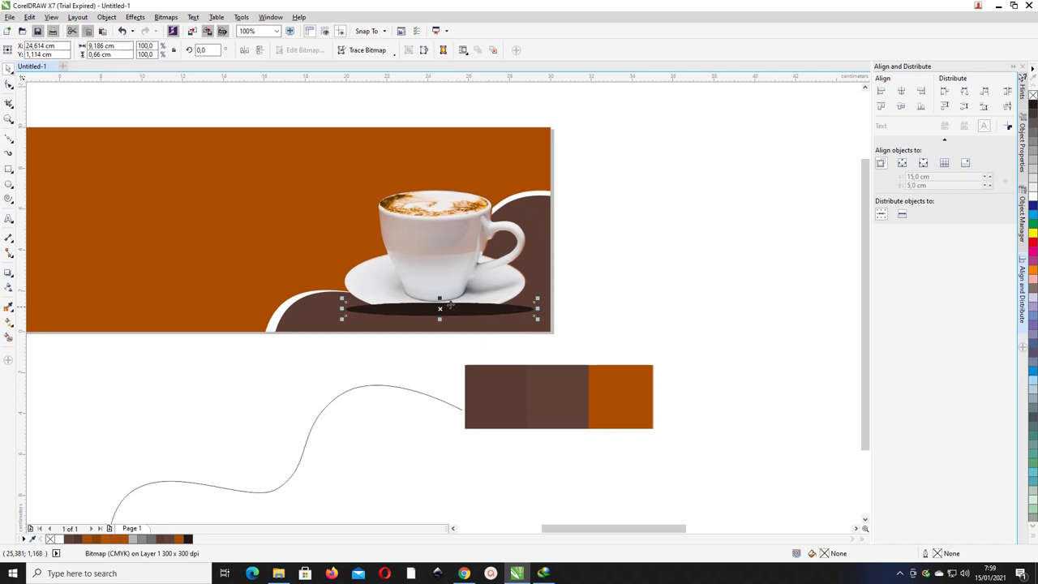
# - Apply a Gaussian Blur with a 20-pixel radius to the black ellipse bitmap under the saucer
pyautogui.click(165, 17)
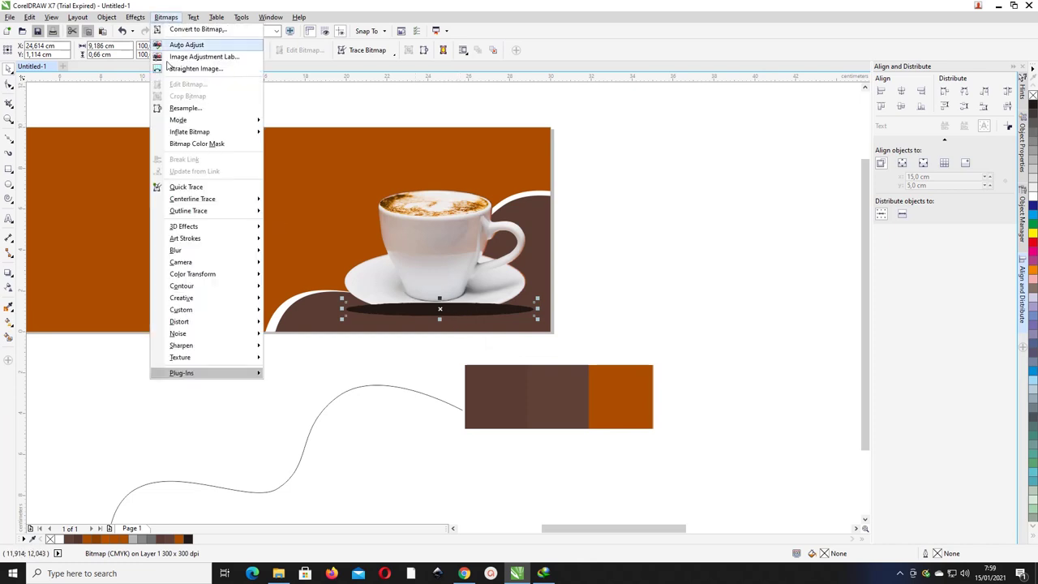
pyautogui.moveTo(218, 254)
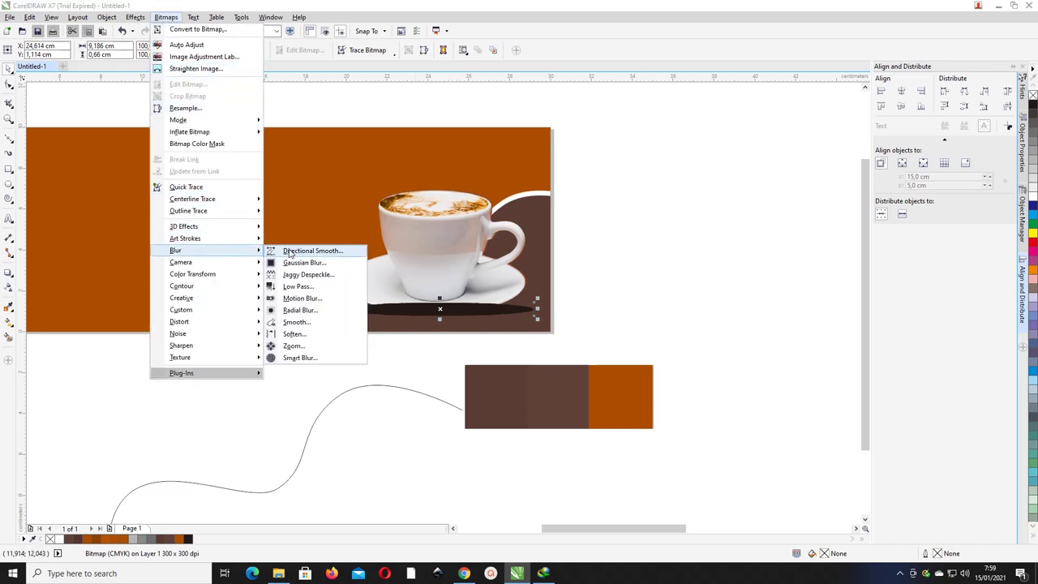
pyautogui.click(294, 263)
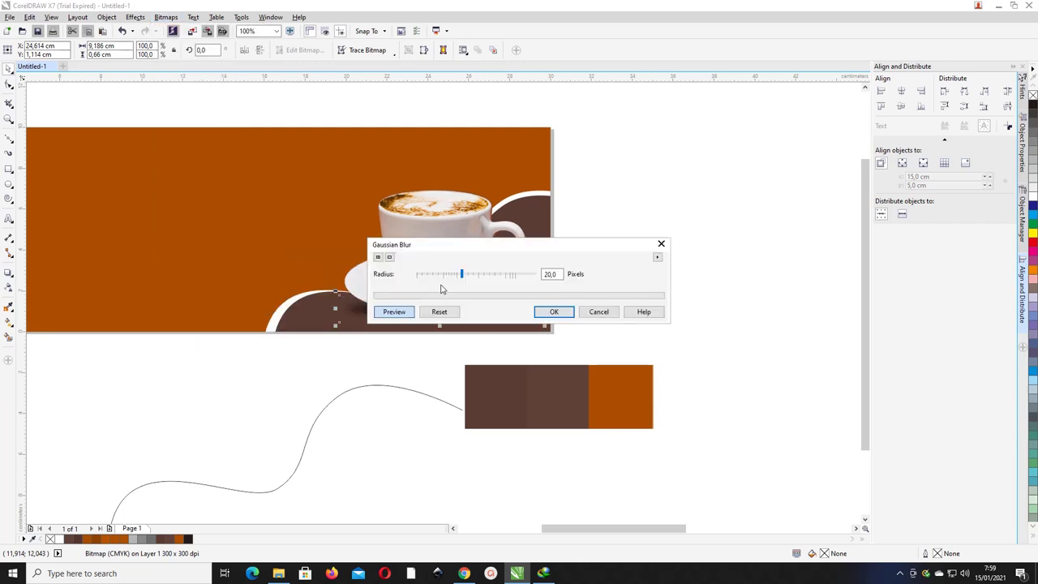
pyautogui.moveTo(436, 249); pyautogui.dragTo(557, 209)
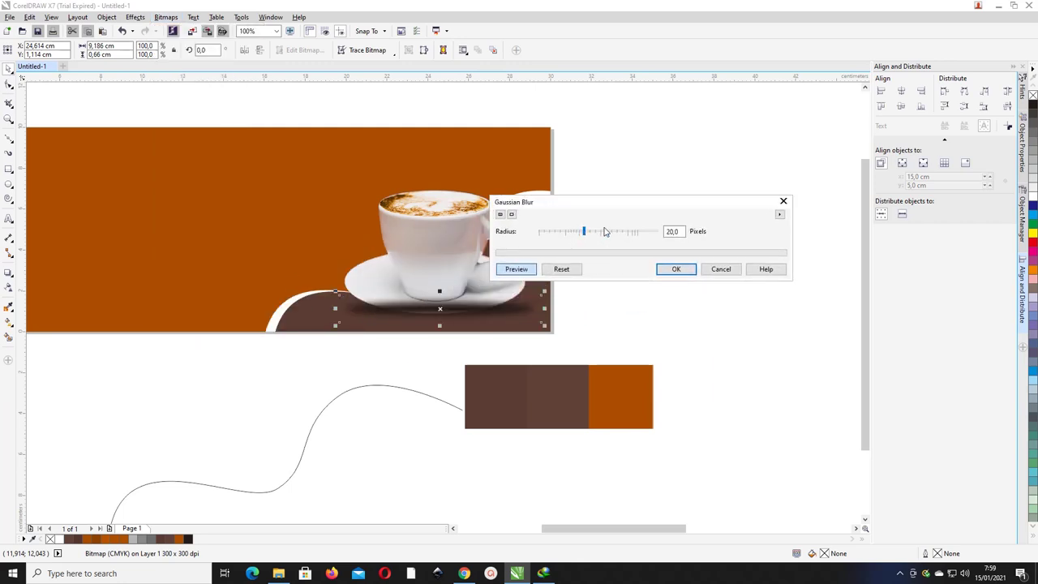
pyautogui.click(674, 231)
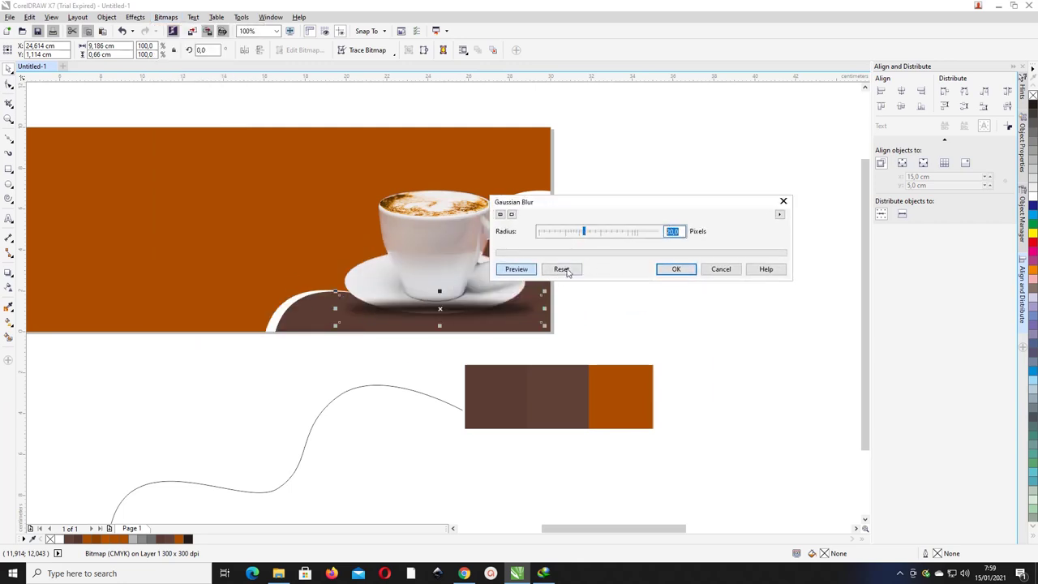
pyautogui.click(671, 270)
pyautogui.press('Escape')
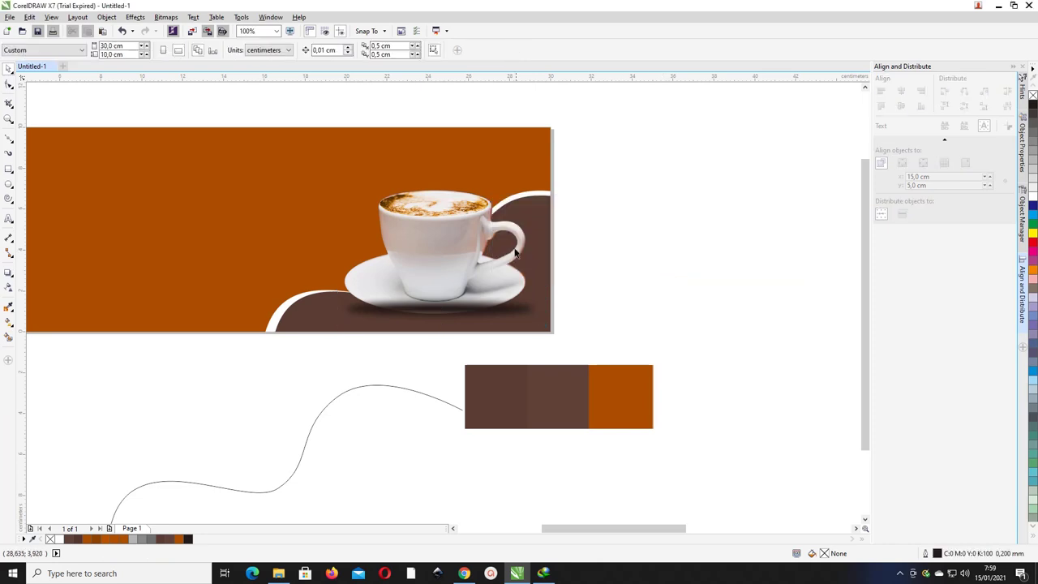
# - Bring the clipped coffee cup to the front so it sits above the blurred shadow
pyautogui.click(426, 234)
pyautogui.rightClick(455, 224)
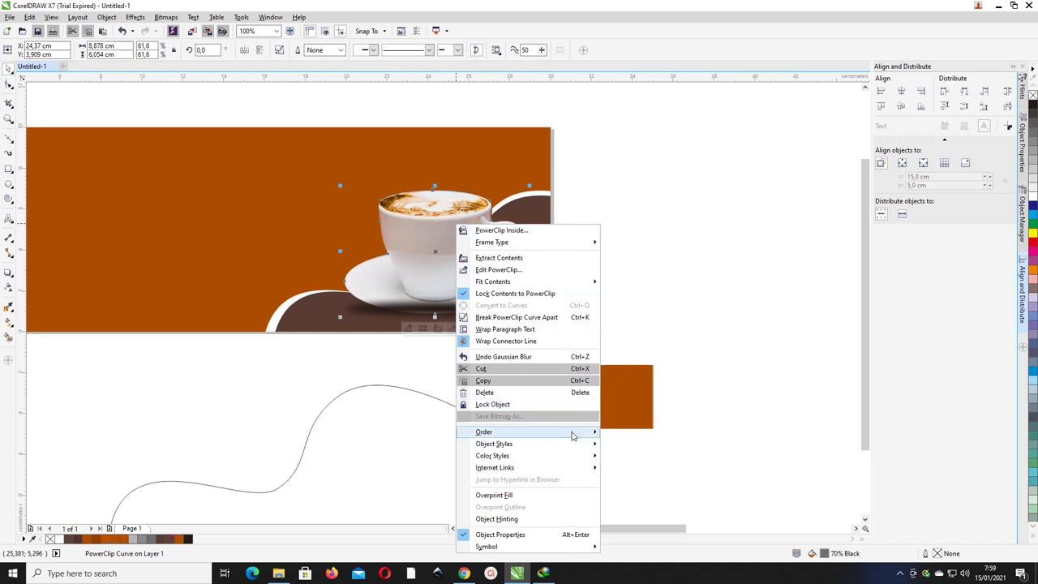
pyautogui.moveTo(572, 432)
pyautogui.click(616, 432)
pyautogui.click(631, 274)
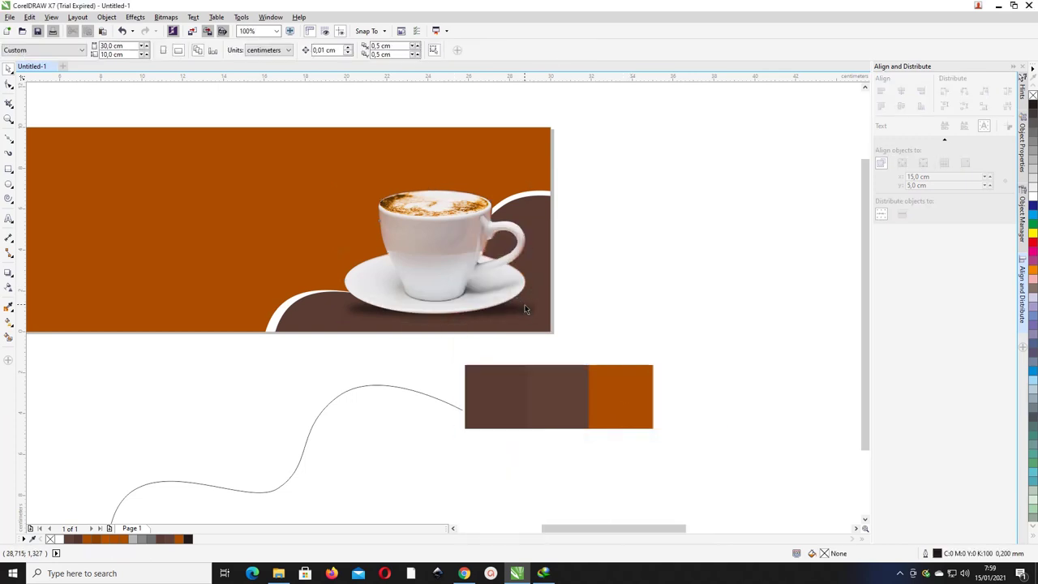
# - Stretch the shadow to about 9.9 × 1.9 cm under the saucer and shift cup and shadow slightly down together
pyautogui.click(525, 309)
pyautogui.moveTo(440, 293); pyautogui.dragTo(441, 281)
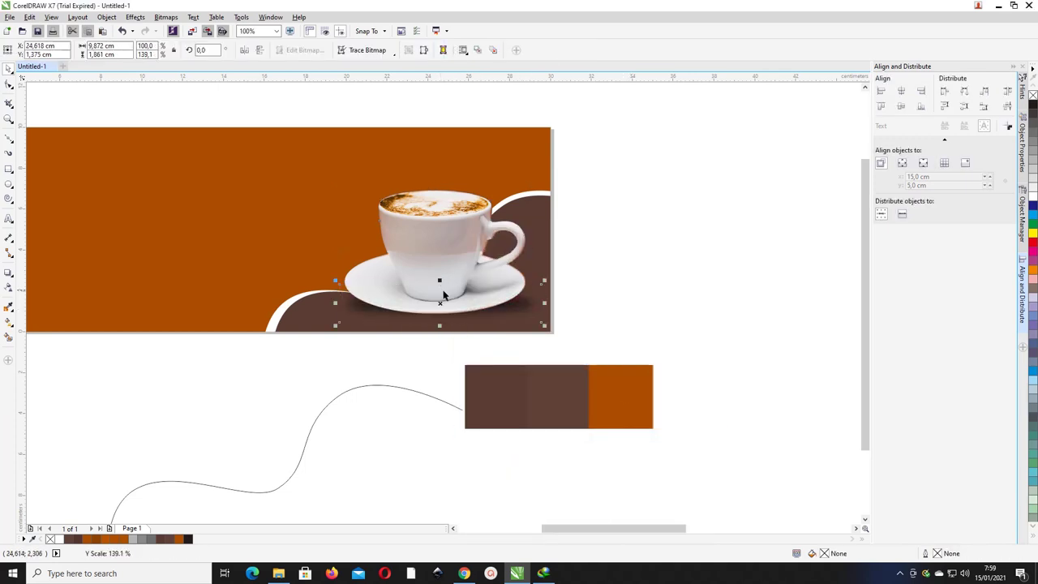
pyautogui.moveTo(519, 307); pyautogui.dragTo(523, 306)
pyautogui.moveTo(623, 325); pyautogui.dragTo(288, 144)
pyautogui.moveTo(462, 261); pyautogui.dragTo(467, 264)
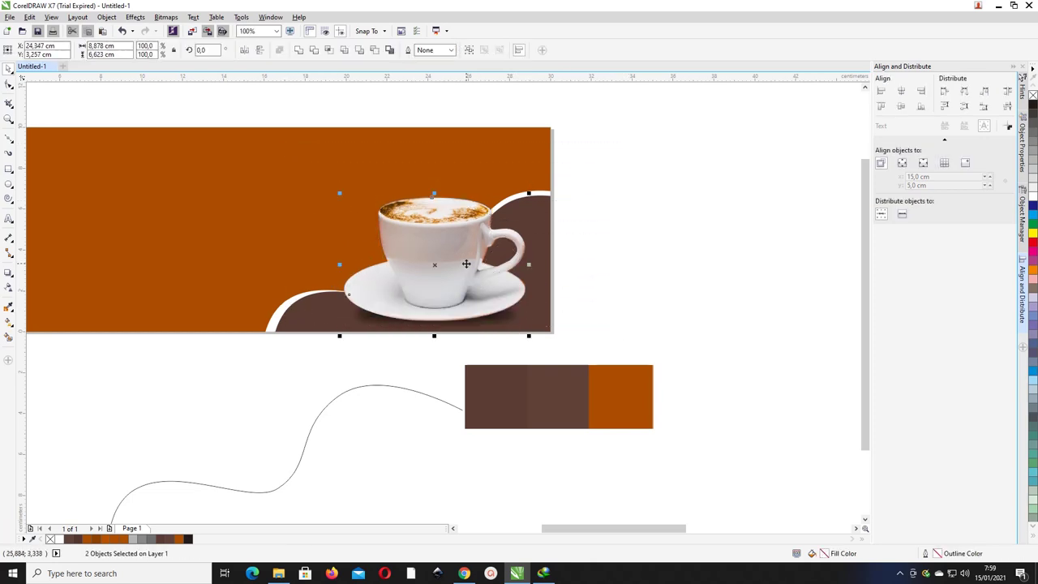
pyautogui.click(582, 216)
pyautogui.scroll(-2, 584, 216)
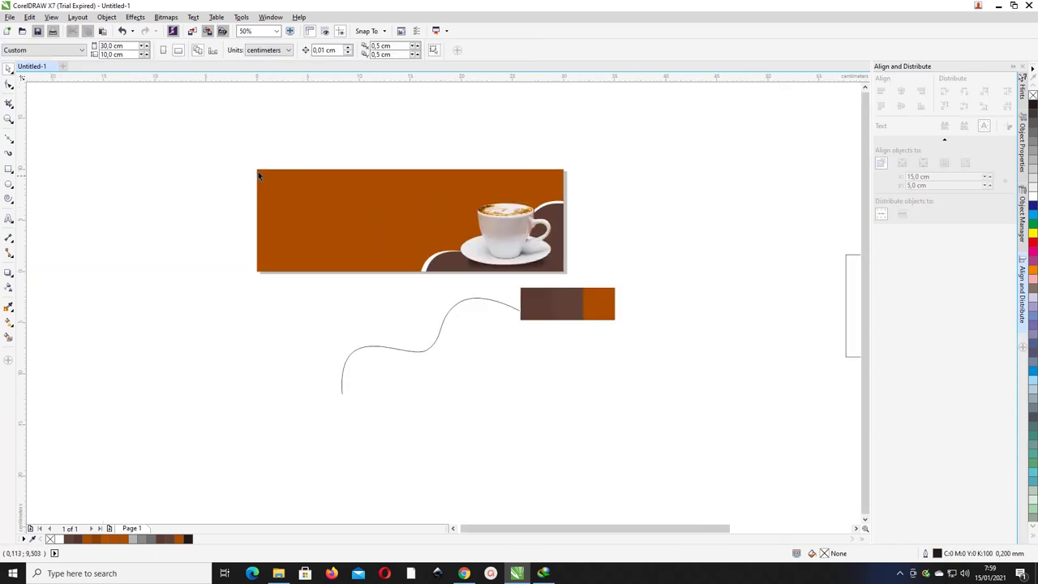
# - Copy the brown wave and its white edge accent to the banner's upper-left area and group the two copied shapes
pyautogui.moveTo(376, 143); pyautogui.dragTo(642, 290)
pyautogui.keyDown('shift'); pyautogui.click(536, 263); pyautogui.keyUp('shift')
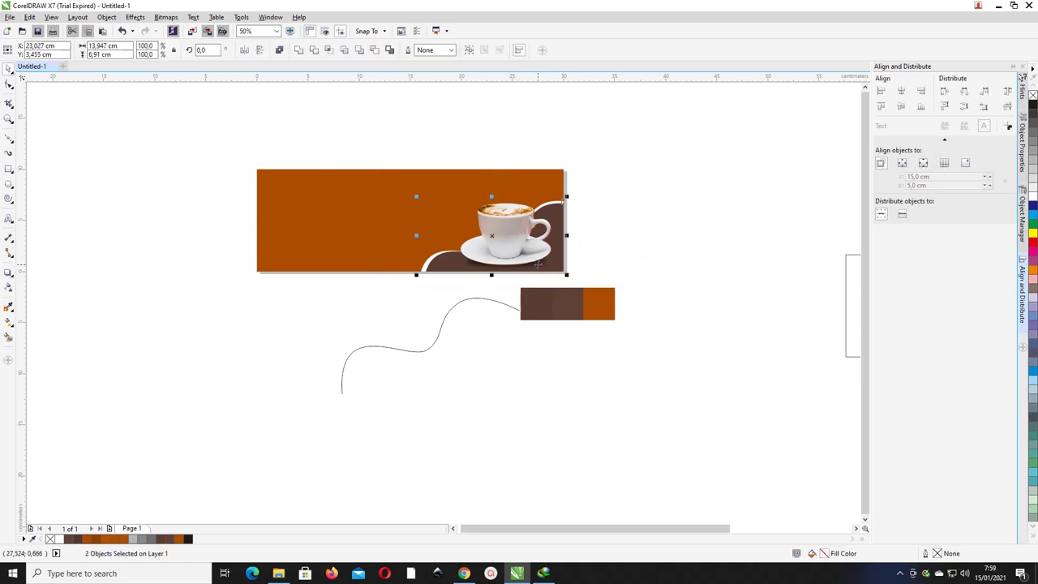
pyautogui.moveTo(545, 255); pyautogui.dragTo(410, 138)
pyautogui.moveTo(369, 173); pyautogui.dragTo(372, 175)
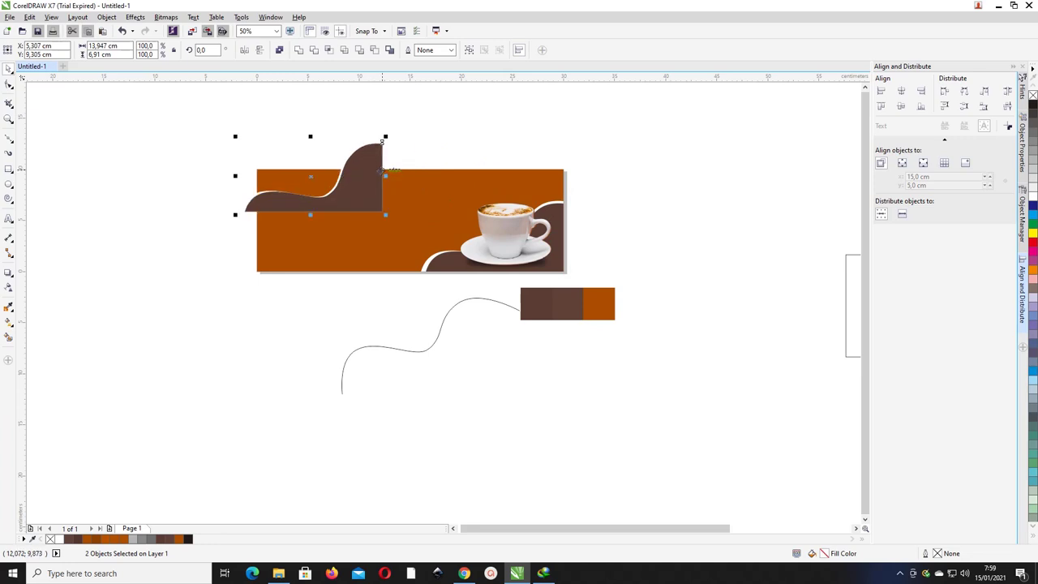
pyautogui.click(279, 49)
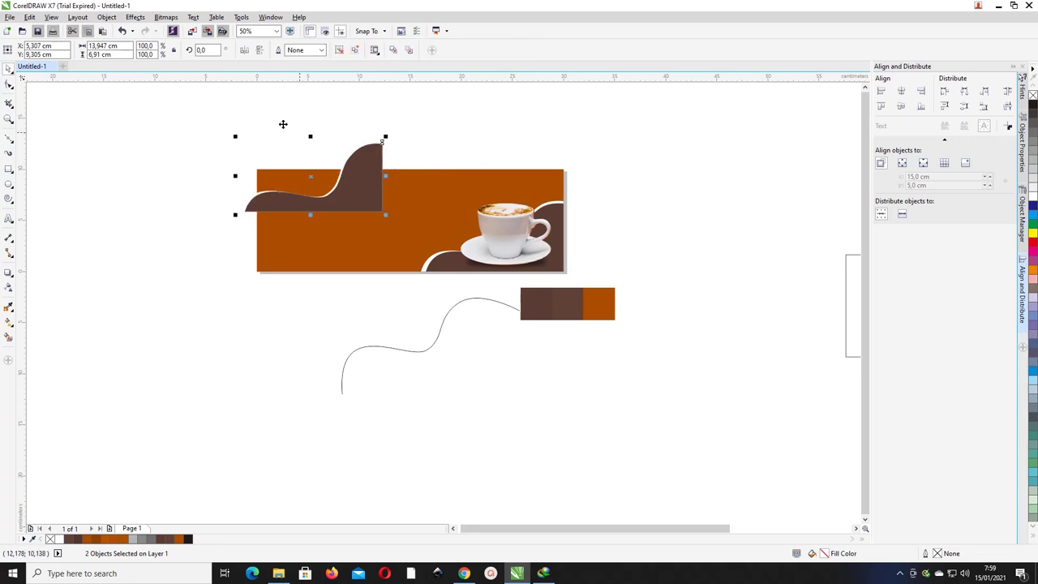
# - Mirror the copied wave group horizontally and vertically and move it onto the banner's upper-left corner
pyautogui.click(260, 50)
pyautogui.click(244, 50)
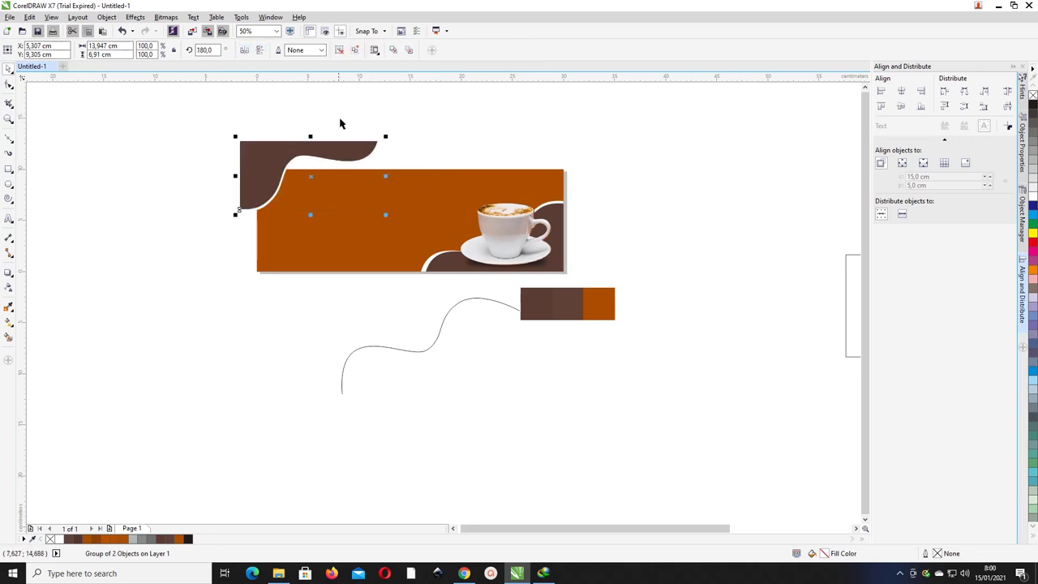
pyautogui.click(340, 124)
pyautogui.moveTo(313, 145); pyautogui.dragTo(319, 158)
# - Tilt the corner wave group clockwise to a rotation angle of about 172.5°
pyautogui.hscroll(-1, 292, 152)
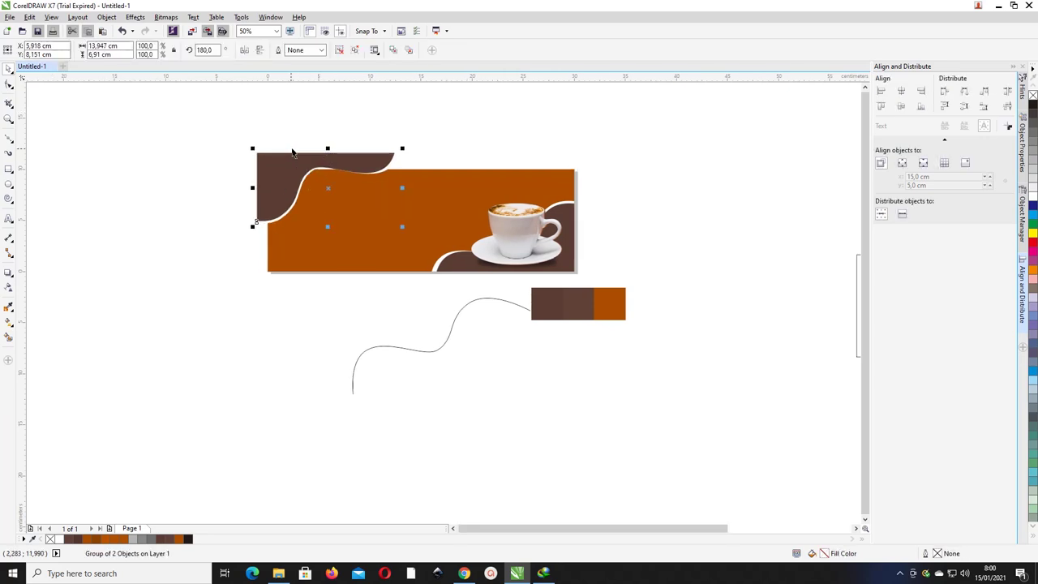
pyautogui.scroll(2, 304, 161)
pyautogui.click(283, 171)
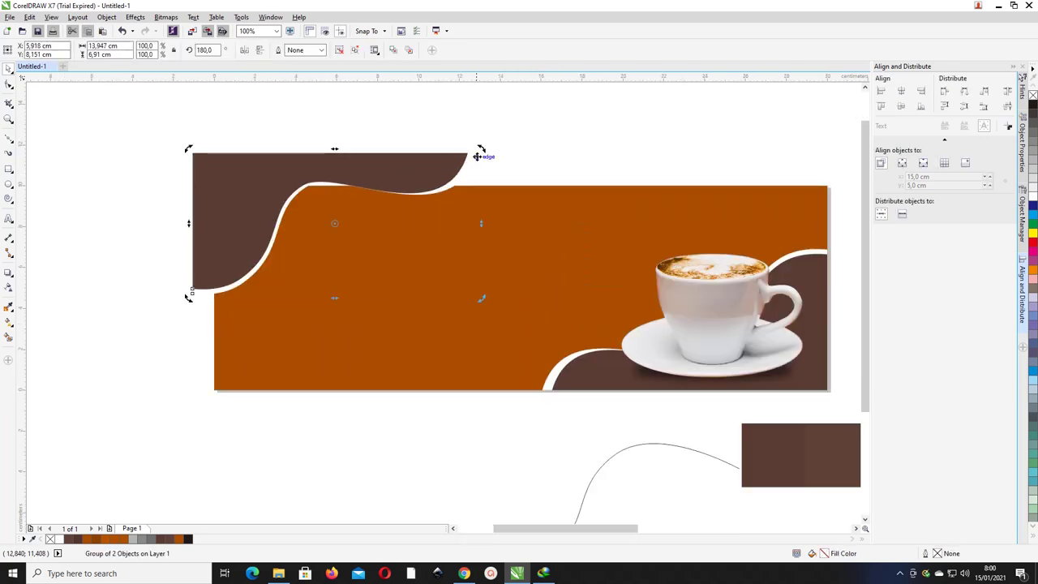
pyautogui.moveTo(481, 151); pyautogui.dragTo(487, 164)
pyautogui.moveTo(349, 168); pyautogui.dragTo(353, 159)
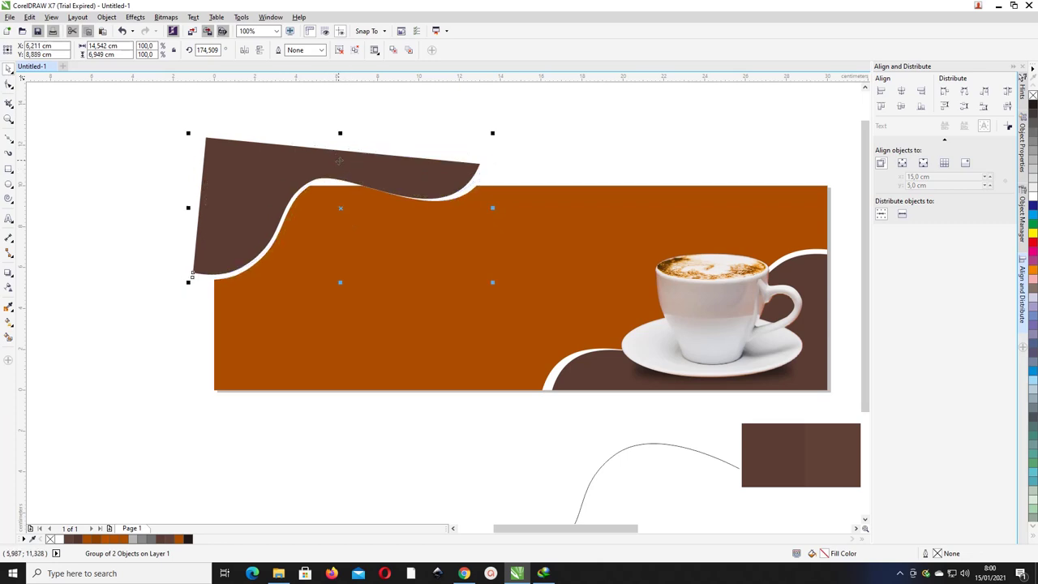
pyautogui.click(413, 170)
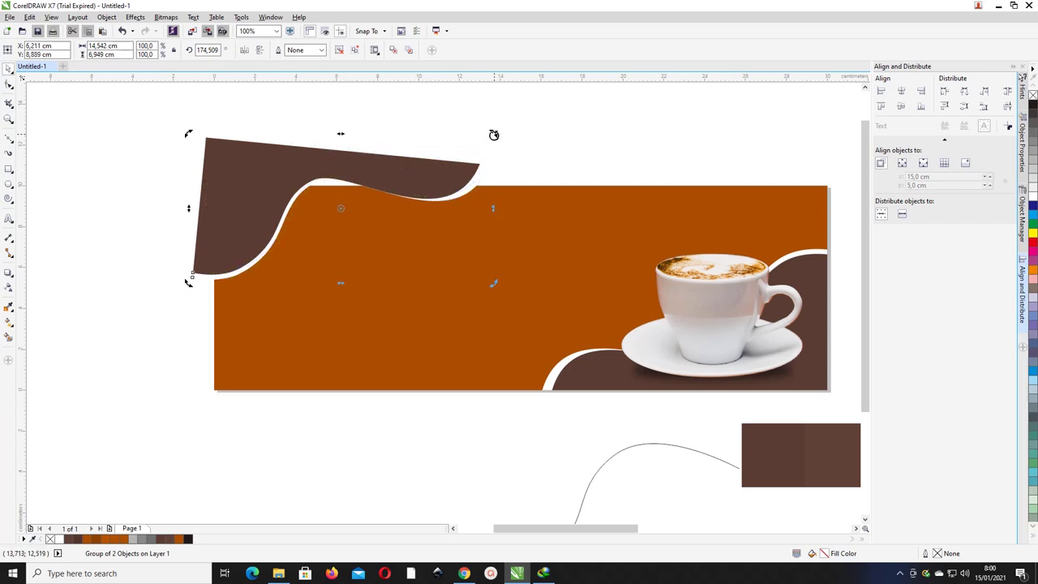
pyautogui.moveTo(494, 135); pyautogui.dragTo(493, 138)
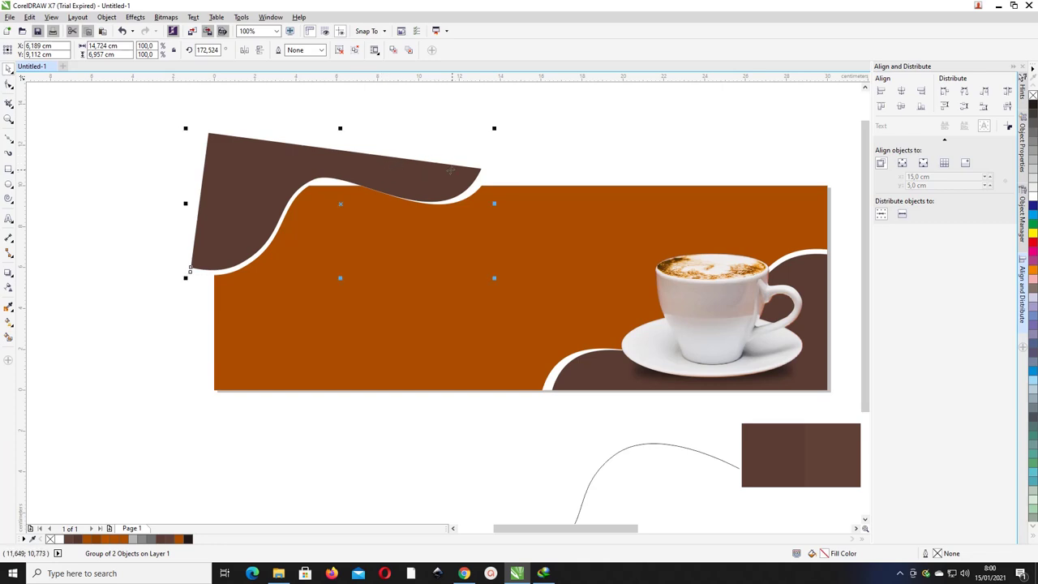
# - Scale the corner wave group to about 11.3 × 5.3 cm and position it overlapping the banner's upper-left corner
pyautogui.moveTo(496, 130); pyautogui.dragTo(477, 150)
pyautogui.moveTo(407, 173); pyautogui.dragTo(383, 170)
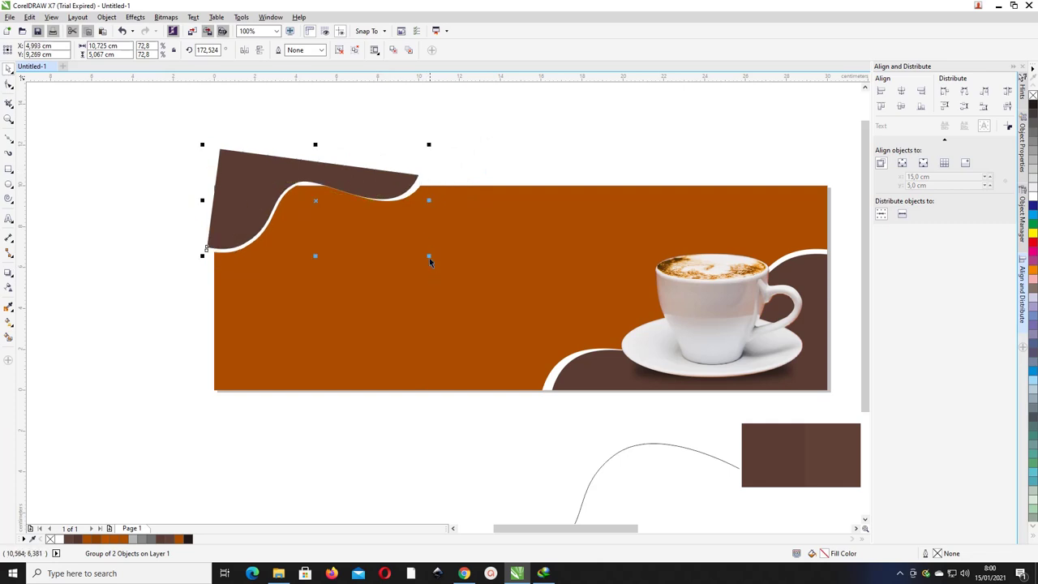
pyautogui.moveTo(429, 258); pyautogui.dragTo(442, 259)
pyautogui.click(469, 130)
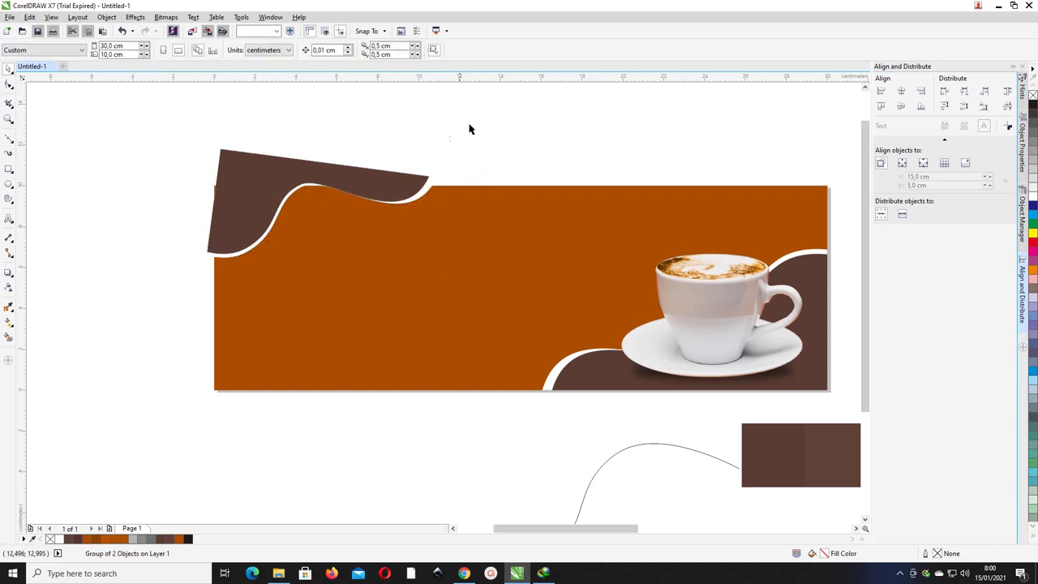
pyautogui.moveTo(273, 163); pyautogui.dragTo(269, 163)
pyautogui.click(482, 146)
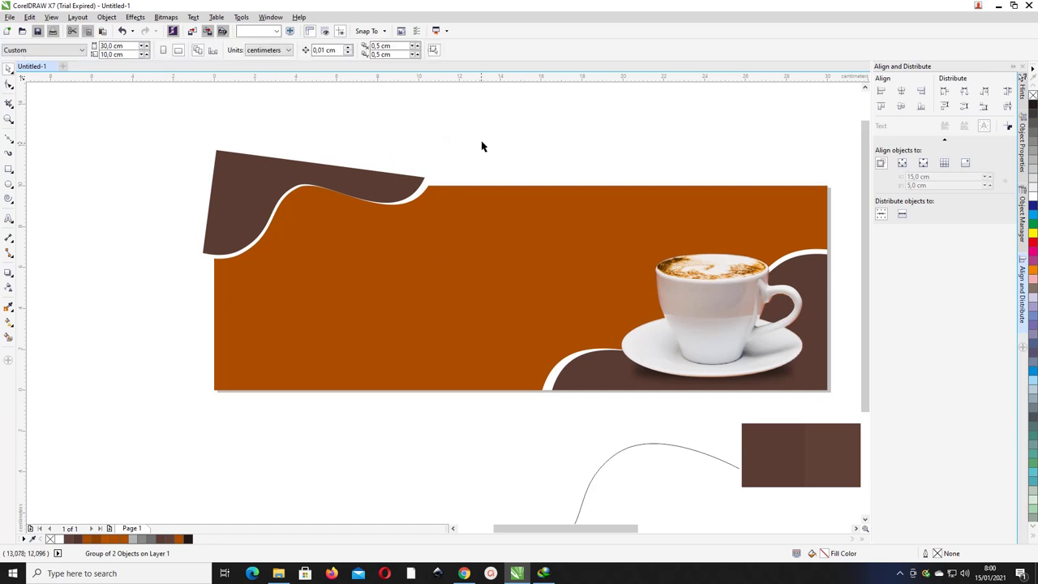
pyautogui.click(345, 187)
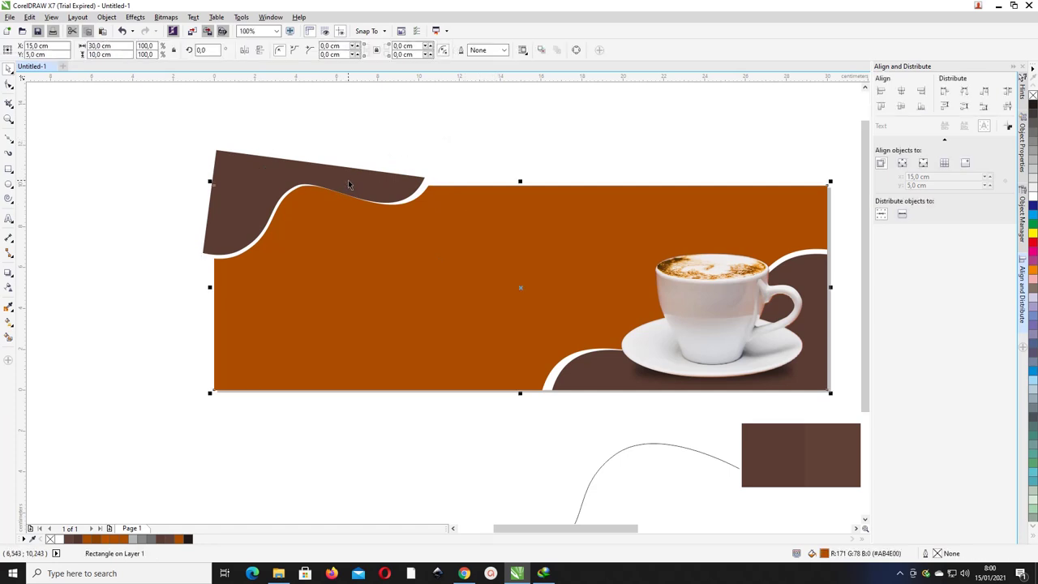
pyautogui.hotkey('ctrl', 'd')
pyautogui.click(396, 157)
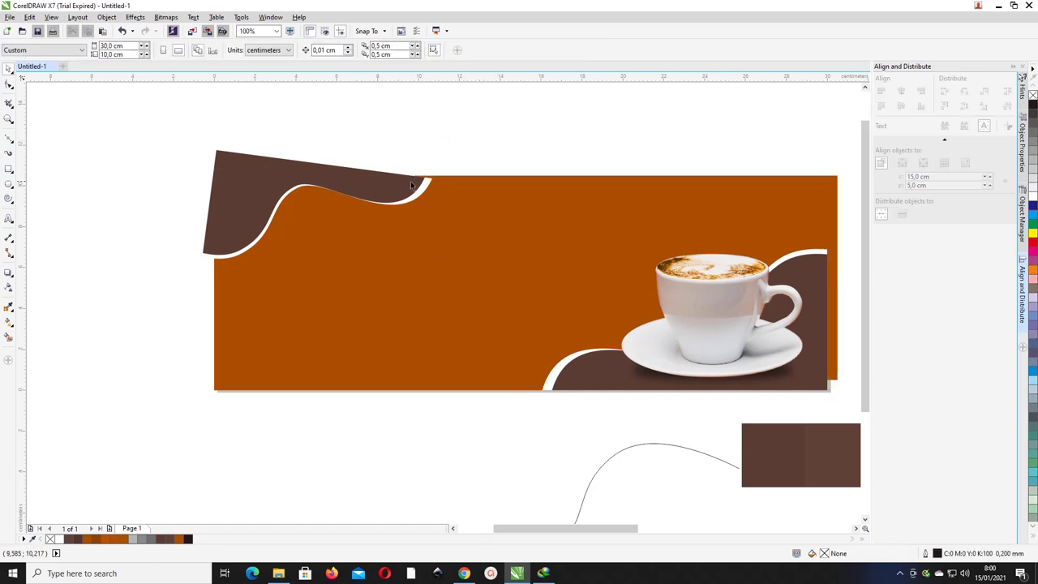
pyautogui.hotkey('ctrl', 'z')
pyautogui.hotkey('ctrl', 'shift', 'z')
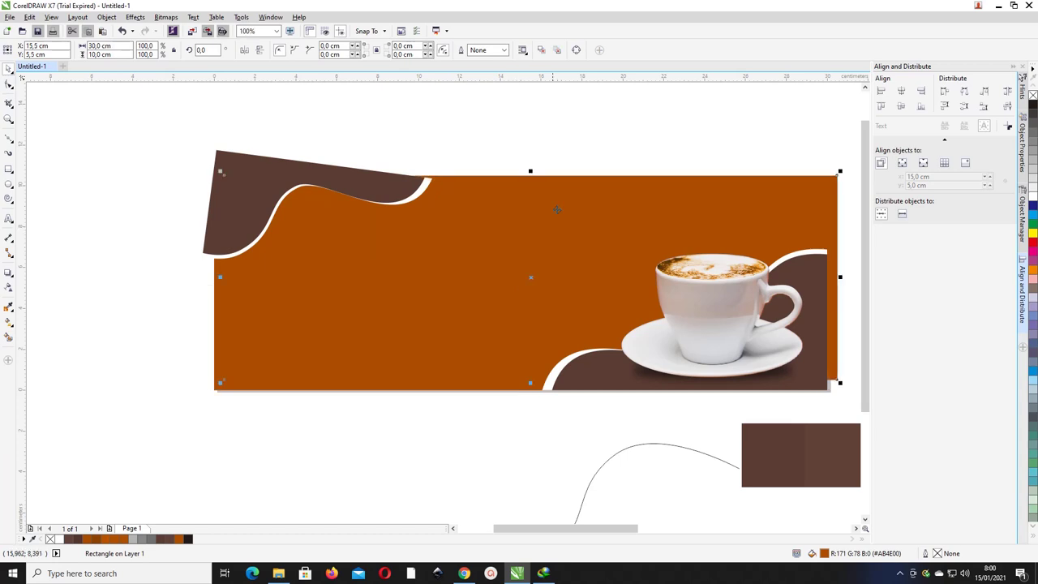
pyautogui.hotkey('ctrl', 'z')
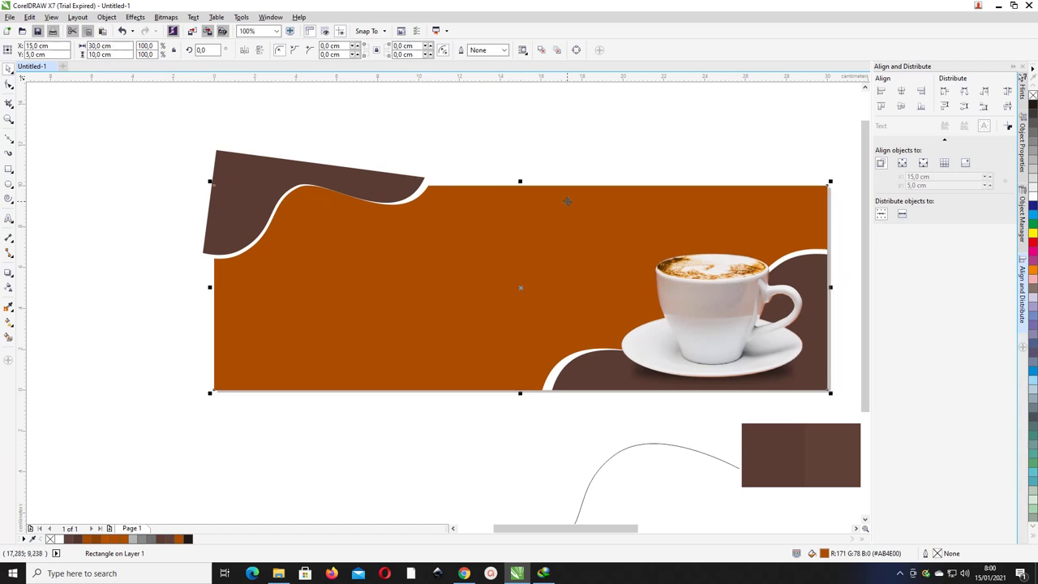
# - Make an 11.12 × 10 cm orange rectangle from the background at the banner's left end and PowerClip the corner wave group inside it
pyautogui.moveTo(830, 287); pyautogui.dragTo(442, 252)
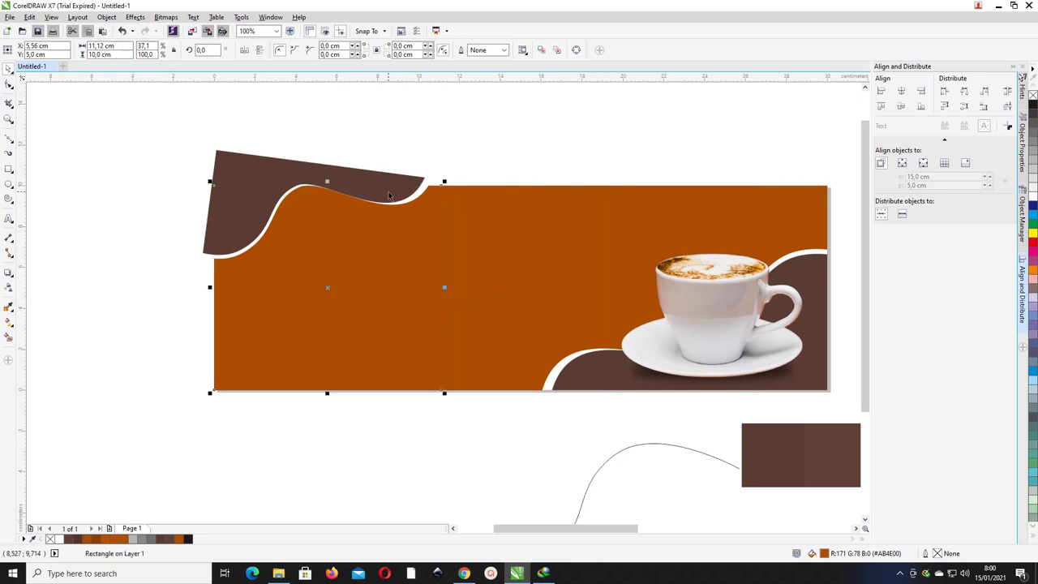
pyautogui.click(277, 163)
pyautogui.rightClick(251, 167)
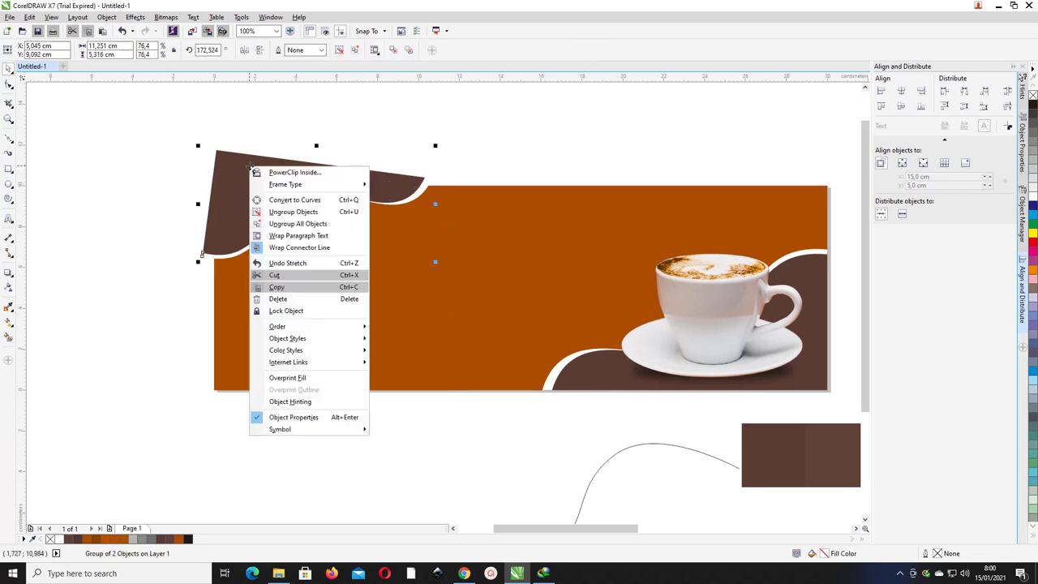
pyautogui.click(258, 173)
pyautogui.click(260, 262)
pyautogui.click(279, 157)
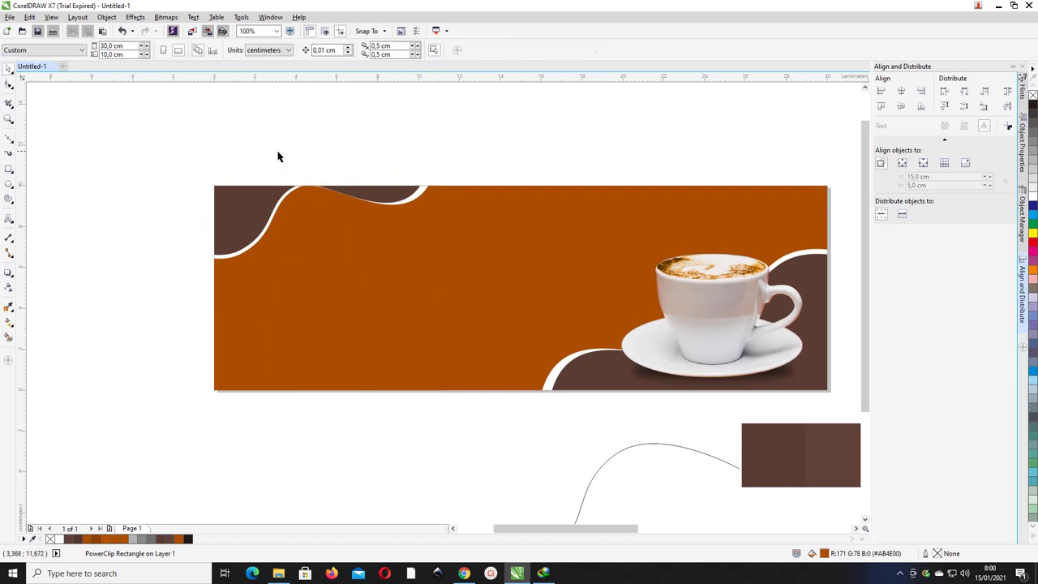
pyautogui.moveTo(164, 140); pyautogui.dragTo(835, 401)
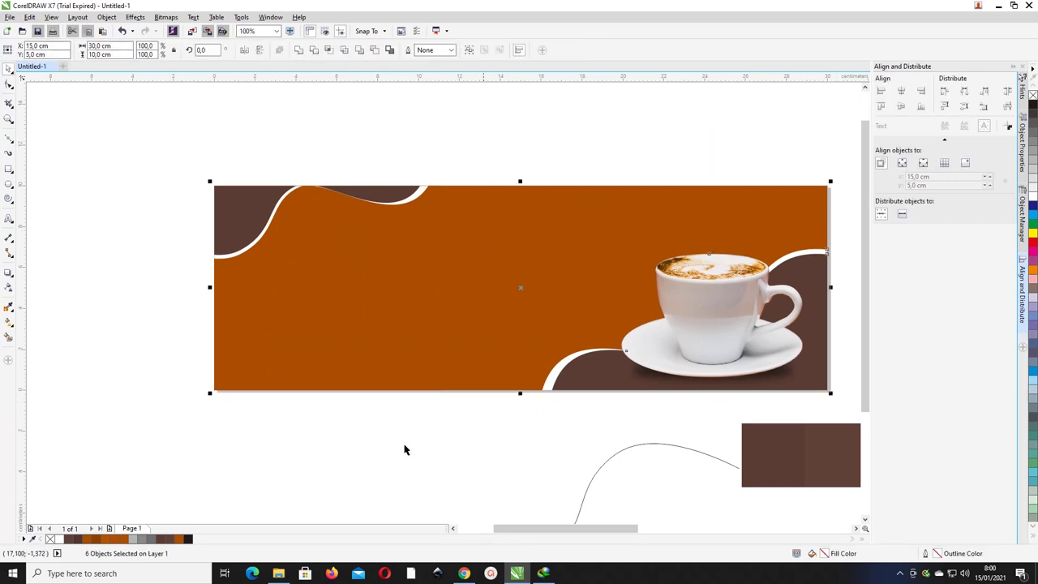
pyautogui.click(111, 387)
pyautogui.scroll(-2, 132, 213)
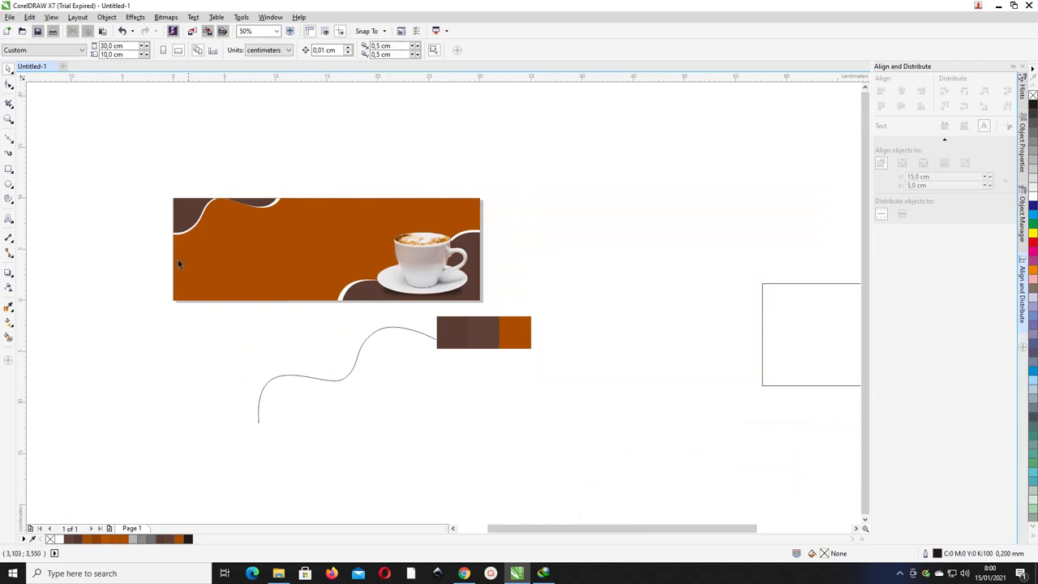
# - Add black artistic text on the banner reading "TEMPLATE" with "BANNER WARUNG KOPI" on a second line
pyautogui.press('z')
pyautogui.moveTo(114, 174); pyautogui.dragTo(579, 334)
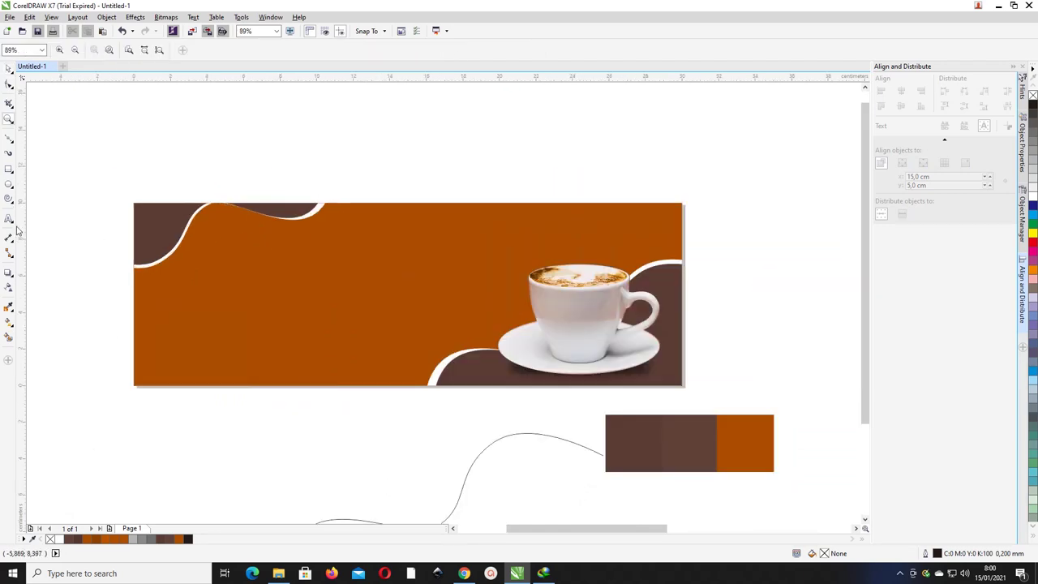
pyautogui.click(8, 219)
pyautogui.click(242, 265)
pyautogui.write('te')
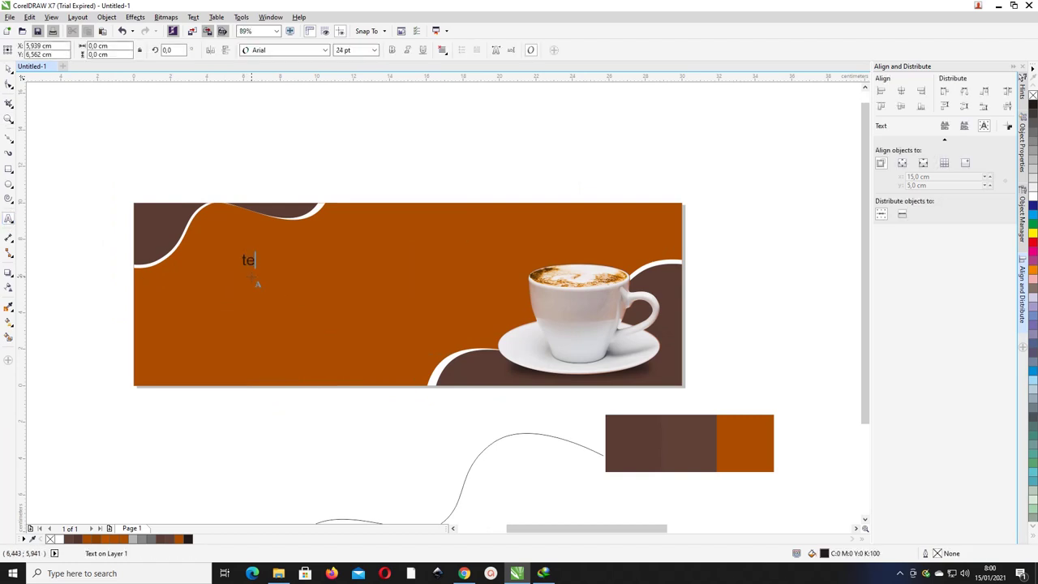
pyautogui.write('m')
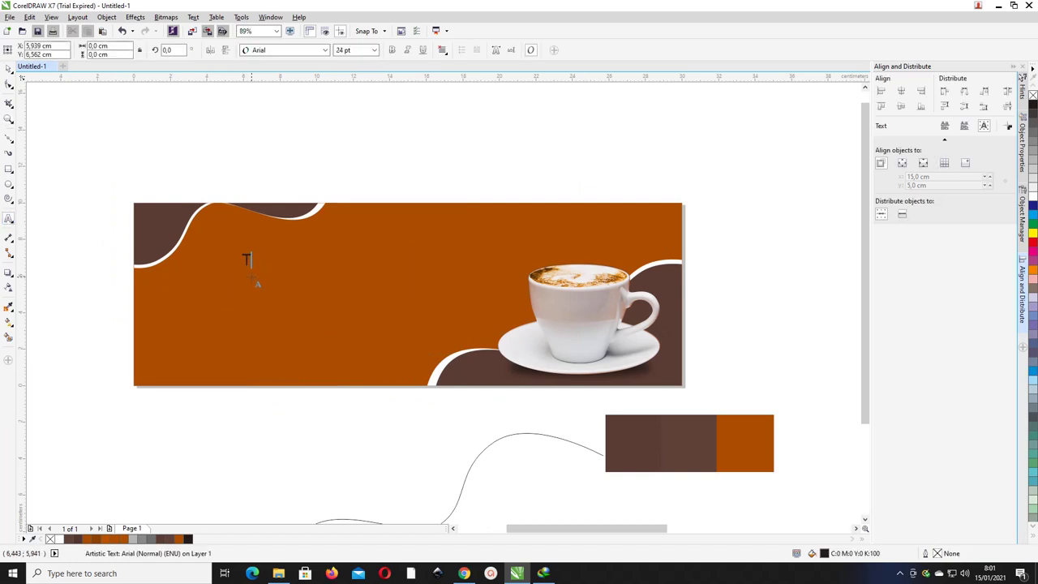
pyautogui.write('EMPLATE')
pyautogui.write('BANNWER')
pyautogui.press('BackSpace')
pyautogui.press('BackSpace')
pyautogui.write('ER WARUNG KOPI')
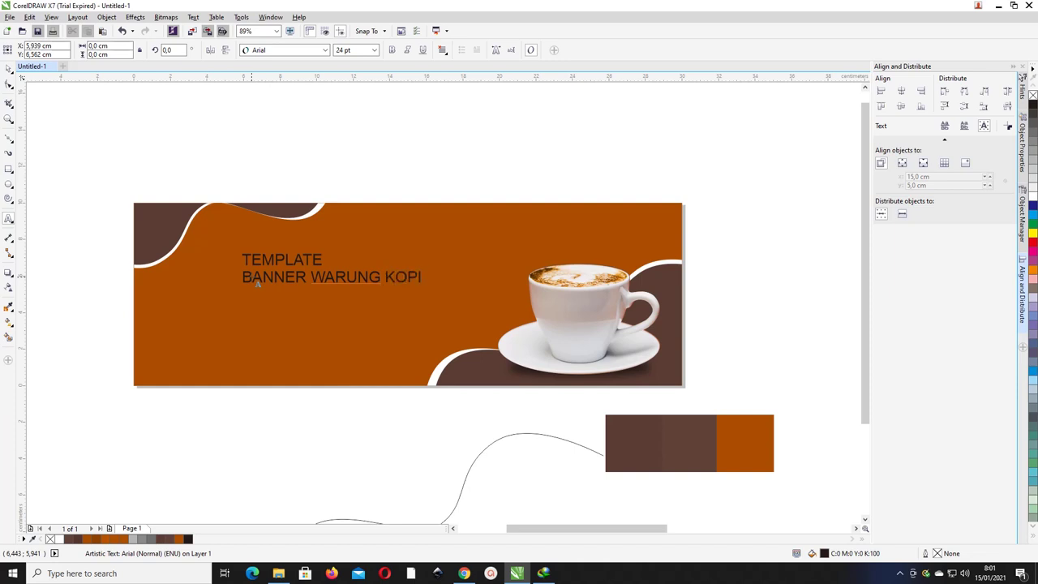
pyautogui.click(8, 69)
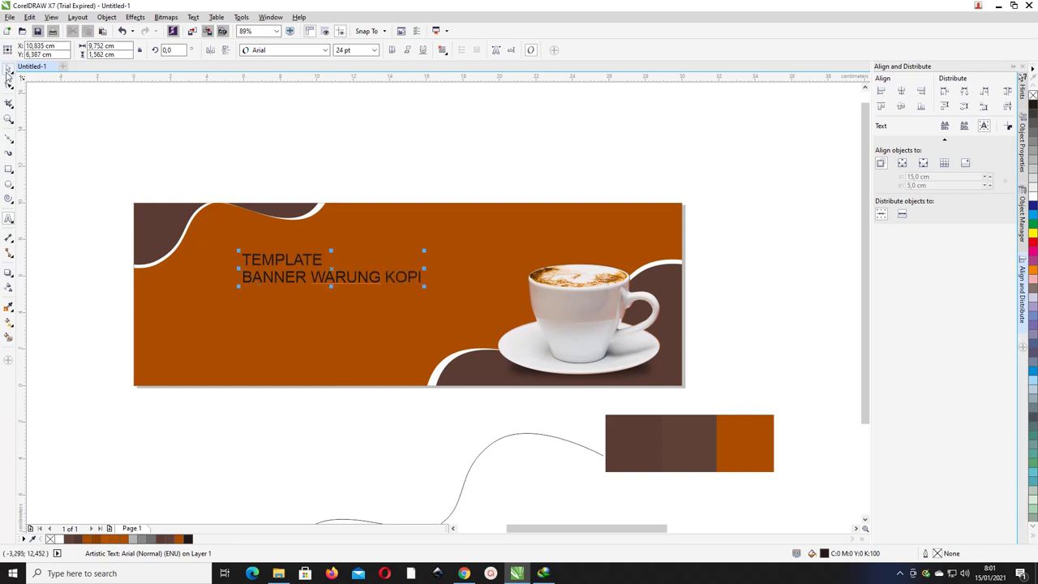
# - Rearrange the text into the lines "TEMPLATE BANNER" and "WARUNG KOPI" and break them into separate text objects
pyautogui.doubleClick(251, 277)
pyautogui.press('BackSpace')
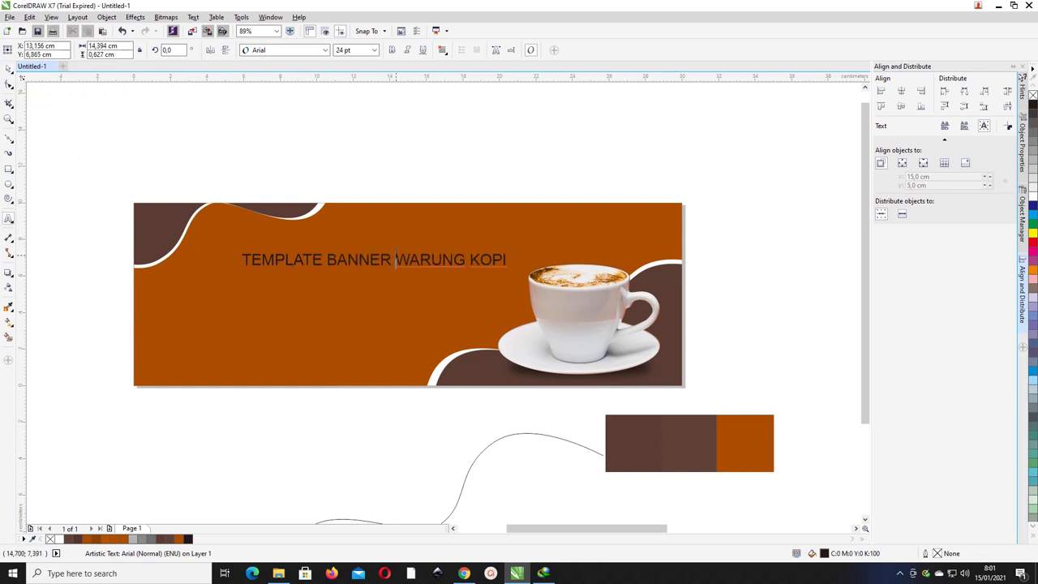
pyautogui.click(396, 256)
pyautogui.press('Return')
pyautogui.click(123, 150)
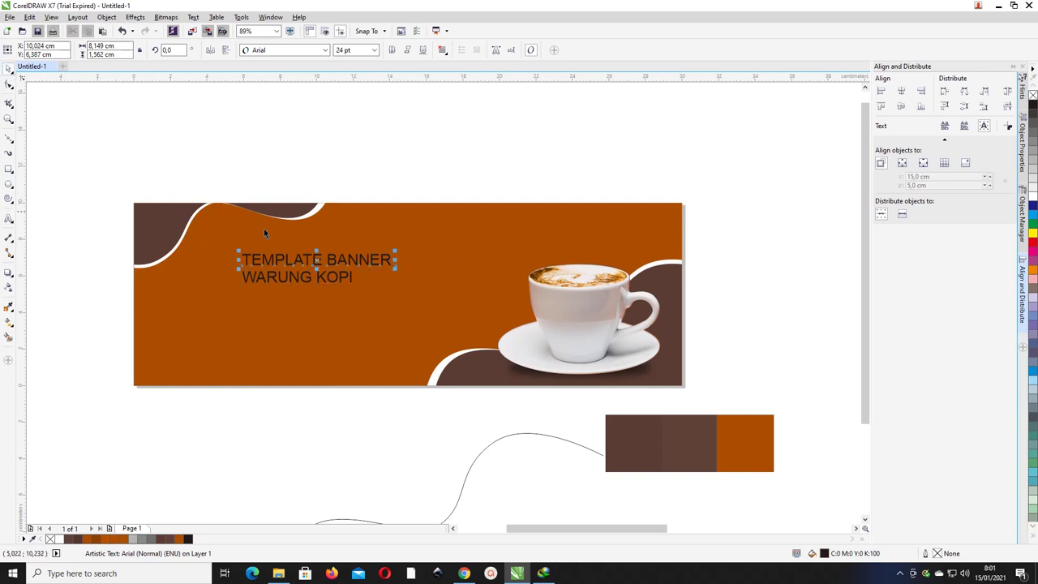
# - Enlarge the "WARUNG KOPI" line proportionally to about 14.3 cm wide
pyautogui.click(348, 283)
pyautogui.click(352, 283)
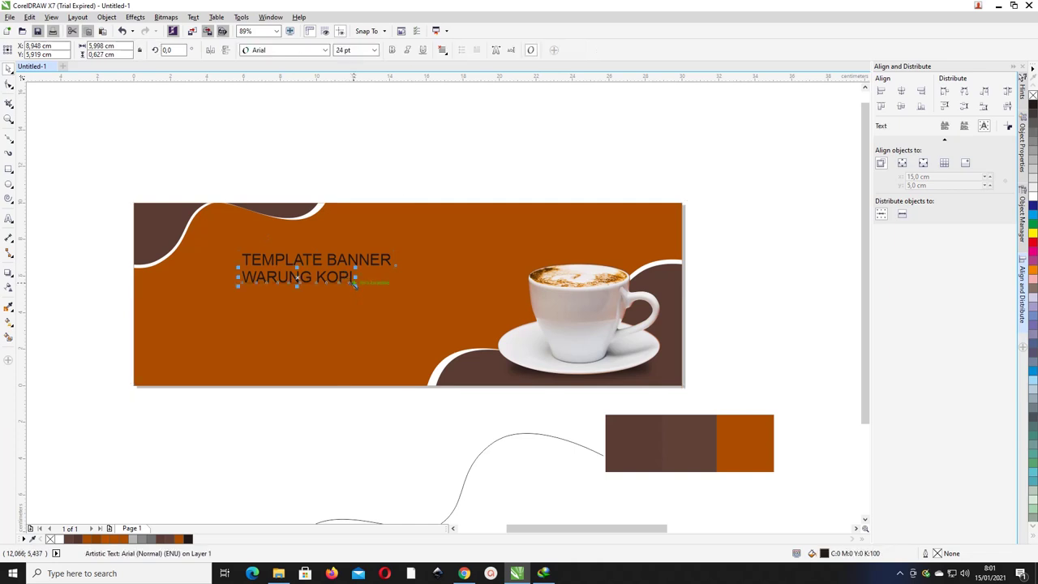
pyautogui.moveTo(354, 282); pyautogui.dragTo(510, 331)
# - Shift both text lines together toward the banner's left end and enlarge them slightly, making "WARUNG KOPI" about 15 cm wide
pyautogui.keyDown('shift'); pyautogui.click(386, 256); pyautogui.keyUp('shift')
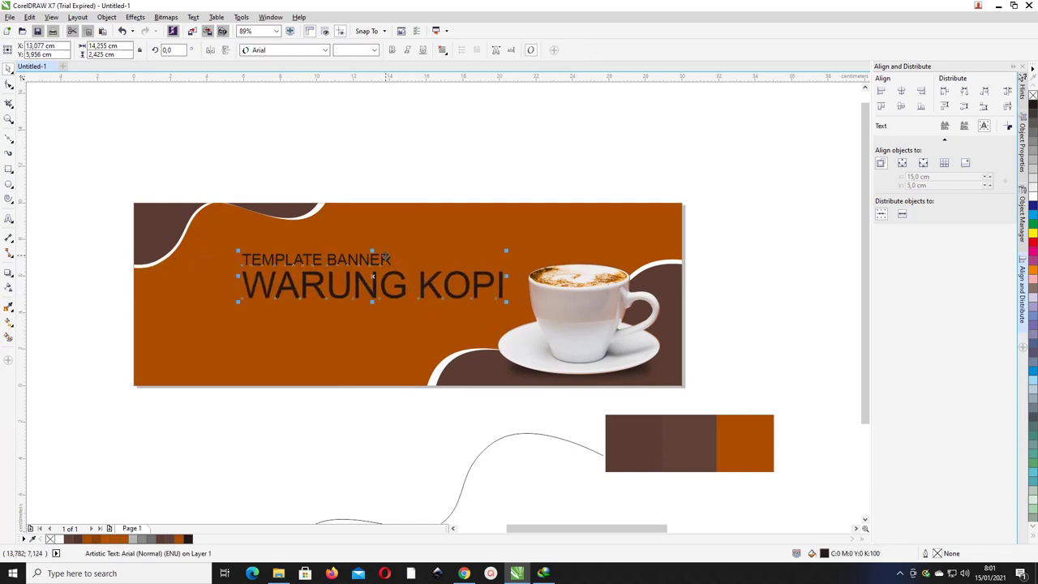
pyautogui.moveTo(391, 258); pyautogui.dragTo(352, 261)
pyautogui.hotkey('ctrl', 'z')
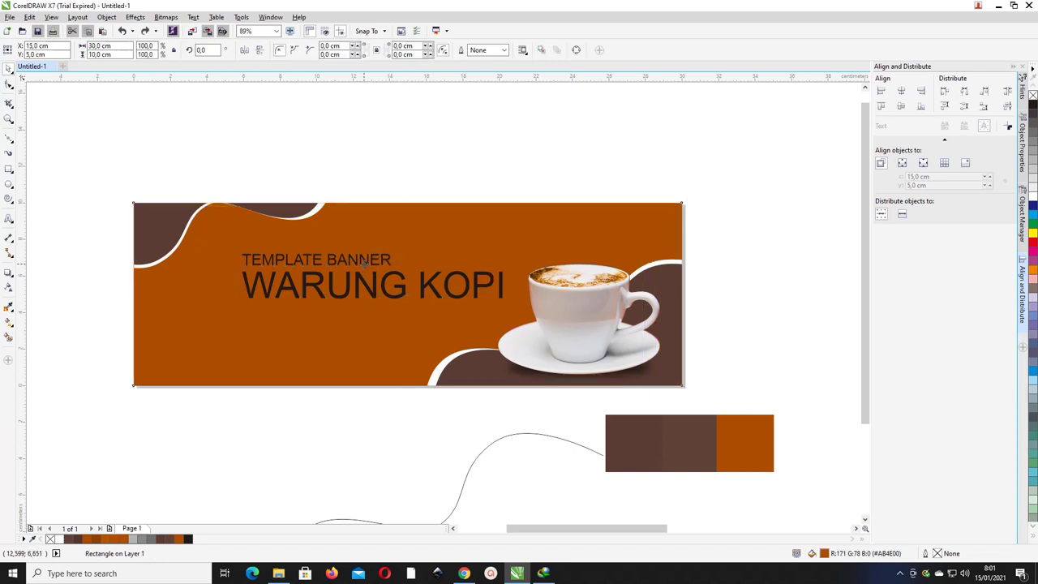
pyautogui.keyDown('shift'); pyautogui.click(376, 279); pyautogui.keyUp('shift')
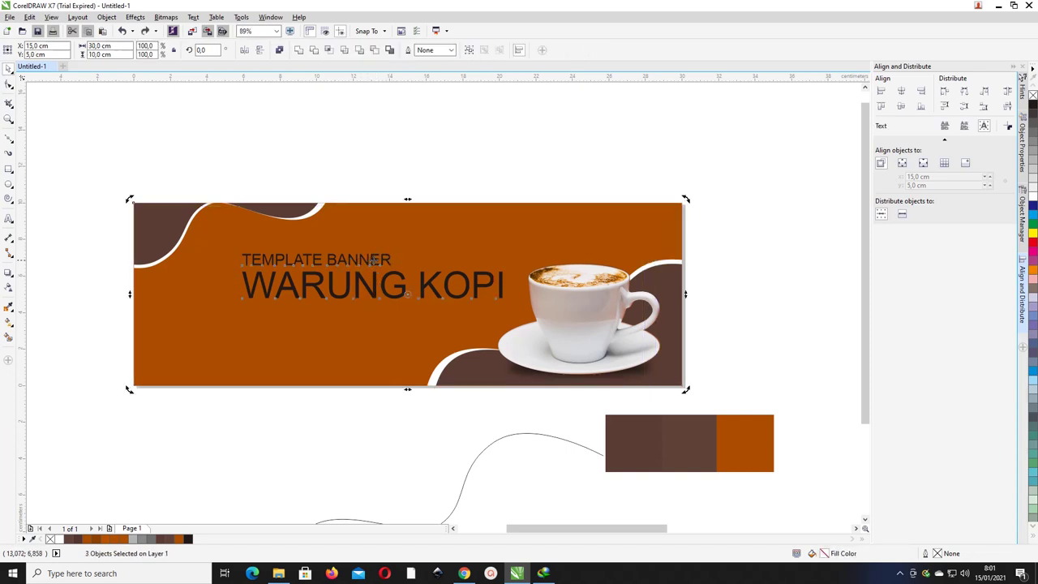
pyautogui.keyDown('shift'); pyautogui.click(409, 231); pyautogui.keyUp('shift')
pyautogui.moveTo(384, 256); pyautogui.dragTo(346, 258)
pyautogui.moveTo(468, 250)
pyautogui.mouseDown()
pyautogui.moveTo(513, 233)
pyautogui.moveTo(473, 250)
pyautogui.mouseUp()
pyautogui.click(349, 169)
# - Set the "WARUNG KOPI" text in the Anton font and scale it to about 14.8 × 2.6 cm beneath "TEMPLATE BANNER"
pyautogui.click(333, 294)
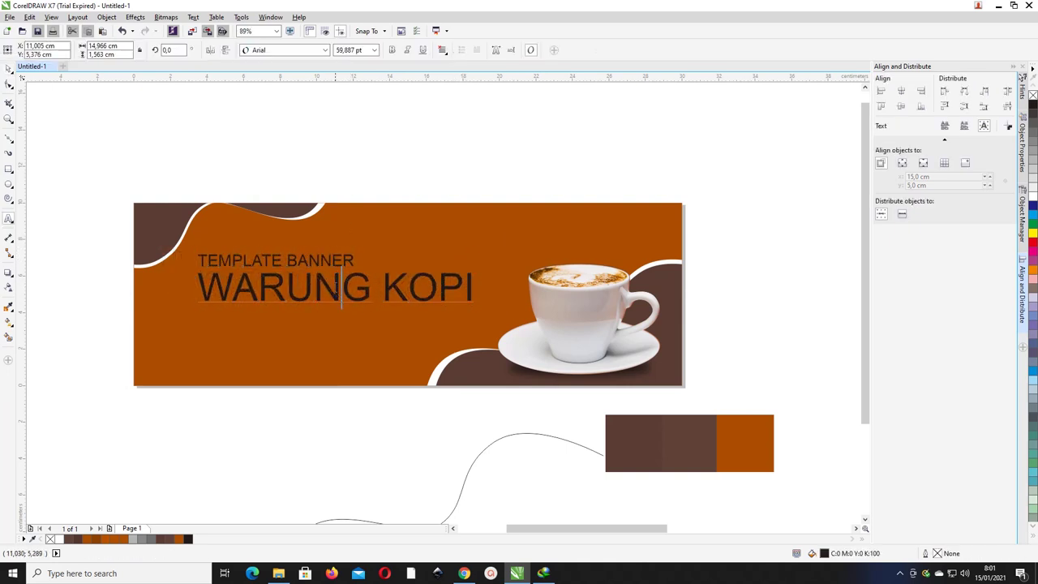
pyautogui.doubleClick(333, 294)
pyautogui.click(277, 51)
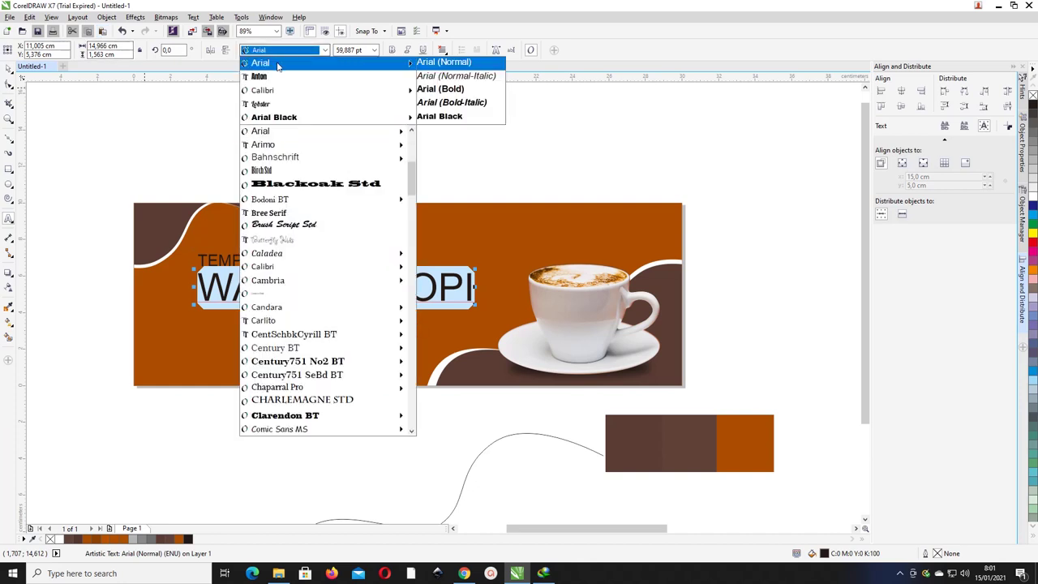
pyautogui.click(275, 77)
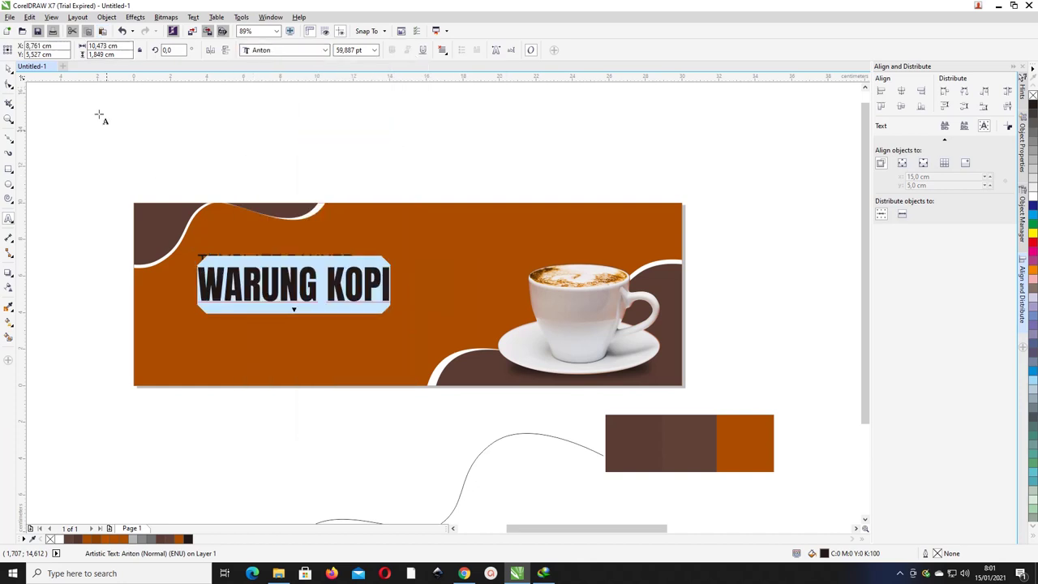
pyautogui.click(9, 69)
pyautogui.moveTo(389, 305); pyautogui.dragTo(468, 318)
pyautogui.moveTo(424, 273); pyautogui.dragTo(424, 277)
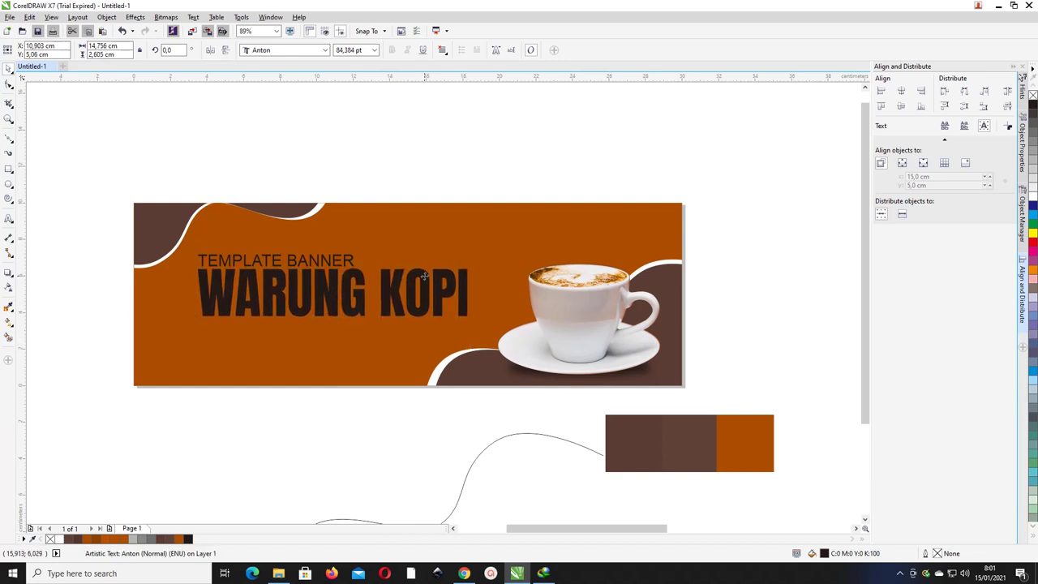
# - Make the "TEMPLATE BANNER" text bold
pyautogui.doubleClick(348, 264)
pyautogui.hotkey('ctrl', 'a')
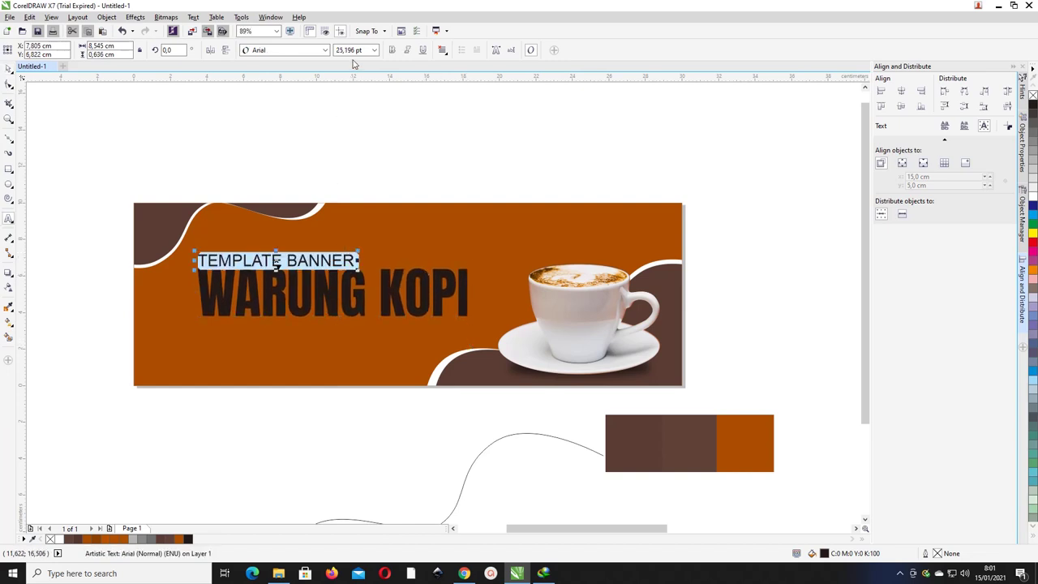
pyautogui.click(393, 50)
pyautogui.click(9, 68)
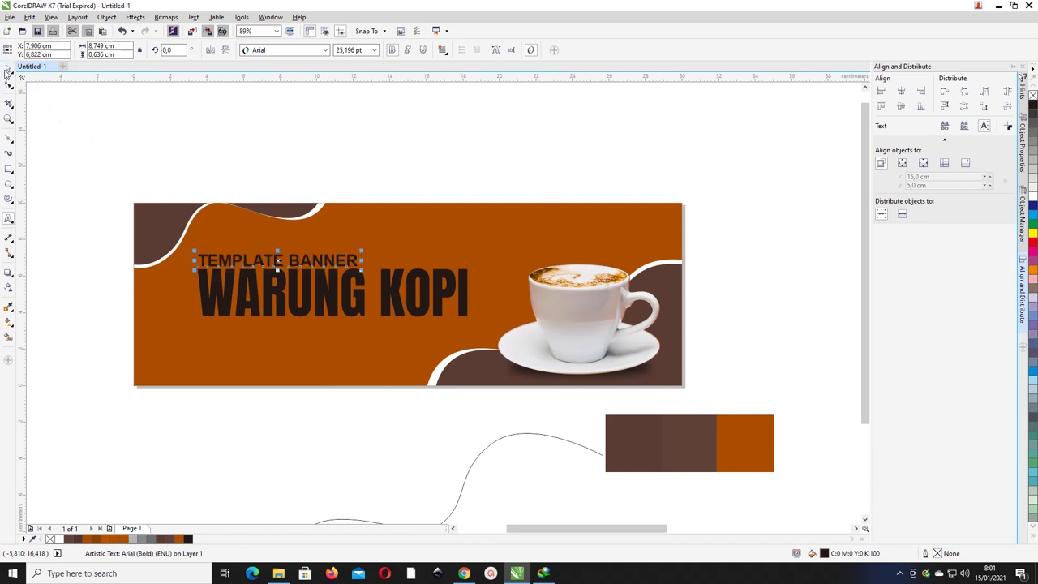
pyautogui.press('Escape')
# - Fill "WARUNG KOPI" with the brown #604338 sampled from the middle swatch and move "TEMPLATE BANNER" up to separate the lines
pyautogui.click(258, 290)
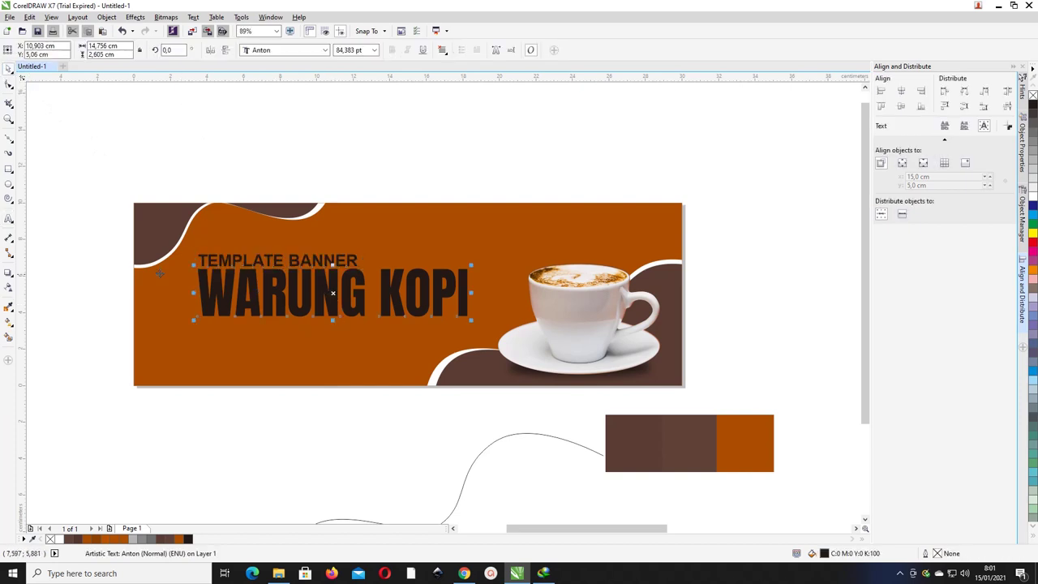
pyautogui.click(9, 308)
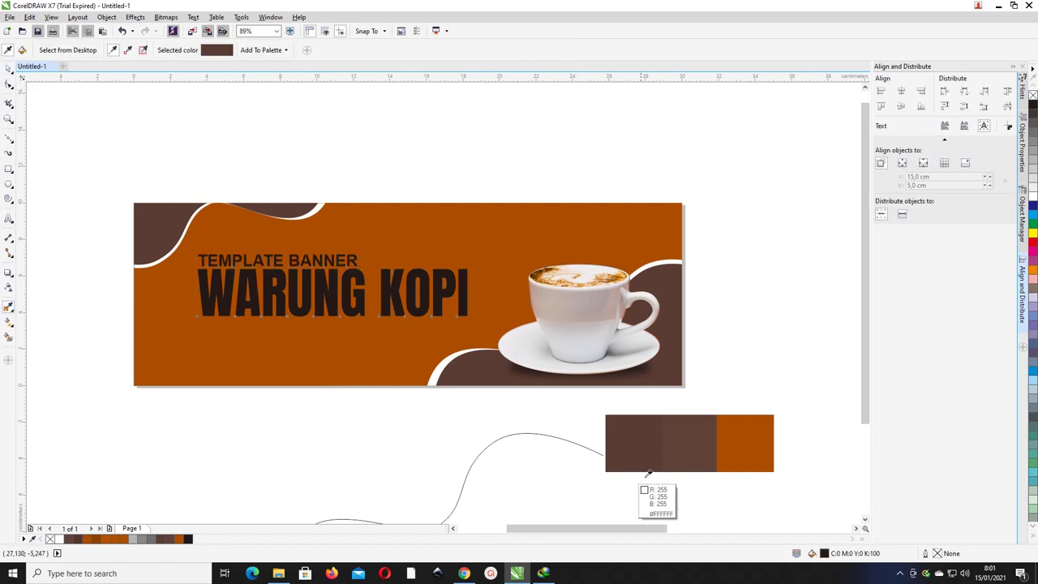
pyautogui.click(691, 443)
pyautogui.click(393, 301)
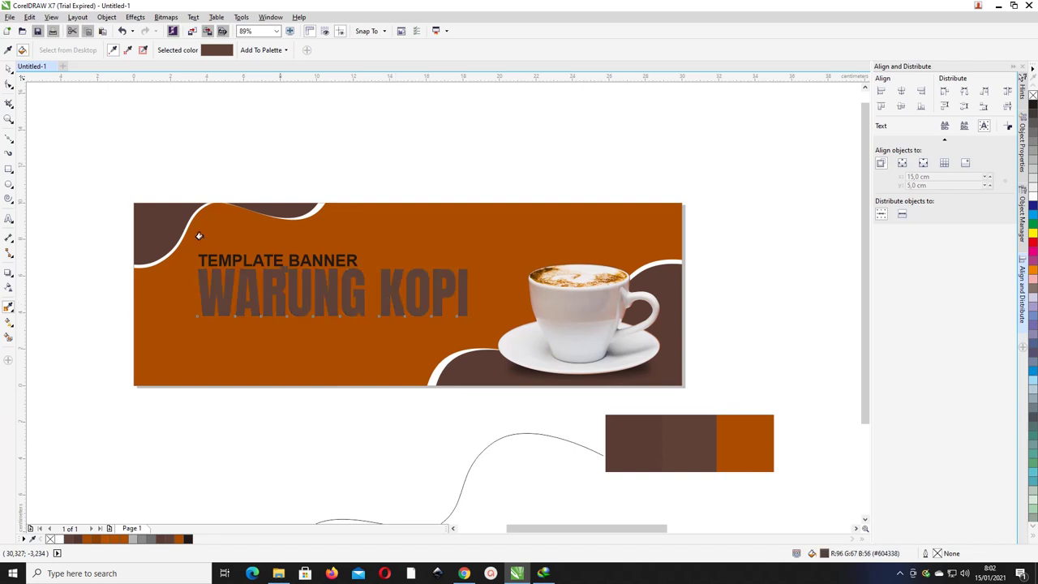
pyautogui.click(7, 70)
pyautogui.click(322, 165)
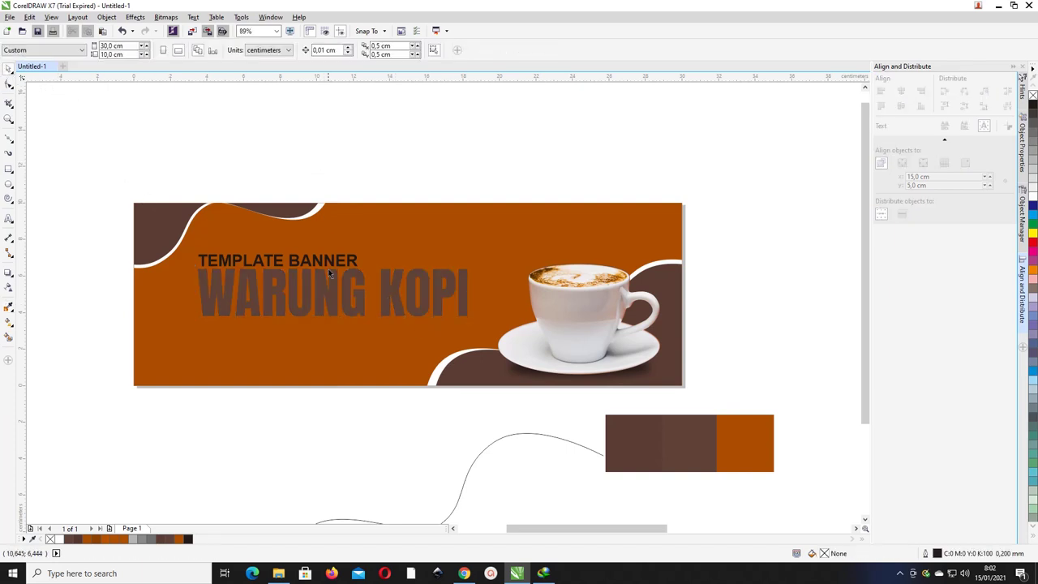
pyautogui.click(327, 263)
pyautogui.moveTo(328, 263); pyautogui.dragTo(328, 247)
# - Add a one-step white outside contour of about 0.229 cm with round corners to "WARUNG KOPI"
pyautogui.click(193, 268)
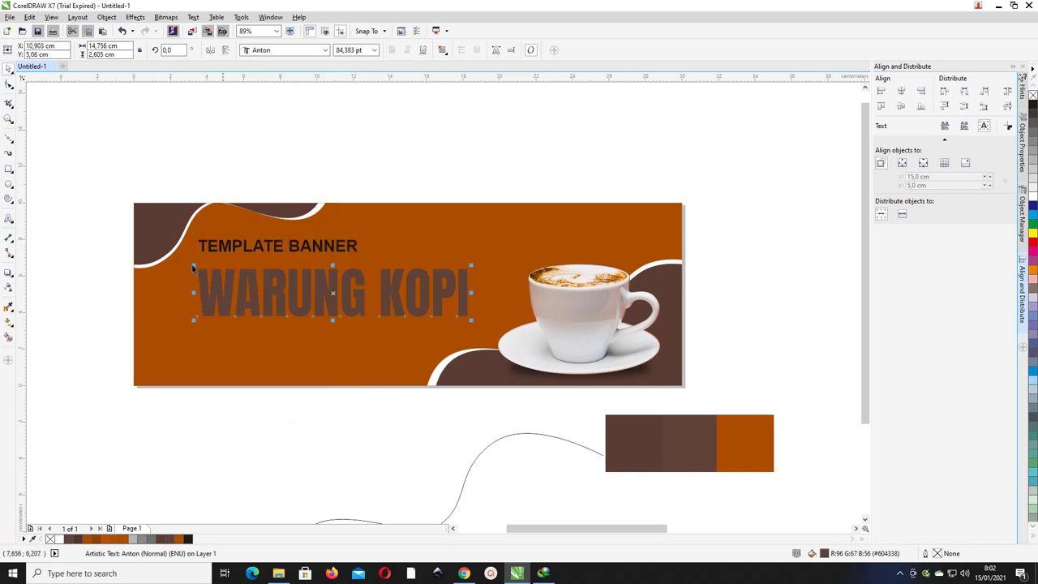
pyautogui.click(11, 275)
pyautogui.click(40, 284)
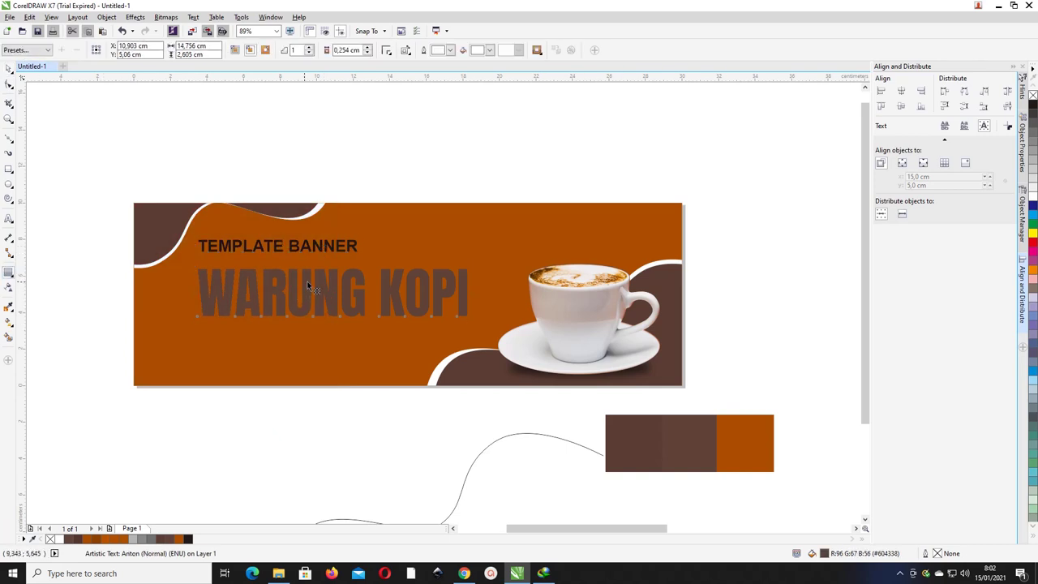
pyautogui.moveTo(306, 281); pyautogui.dragTo(305, 264)
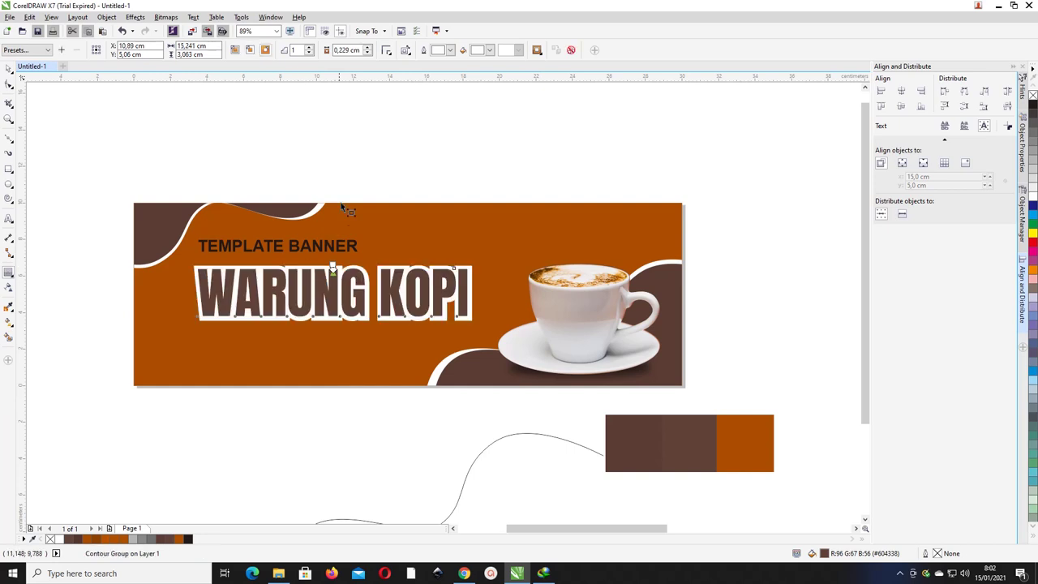
pyautogui.click(386, 50)
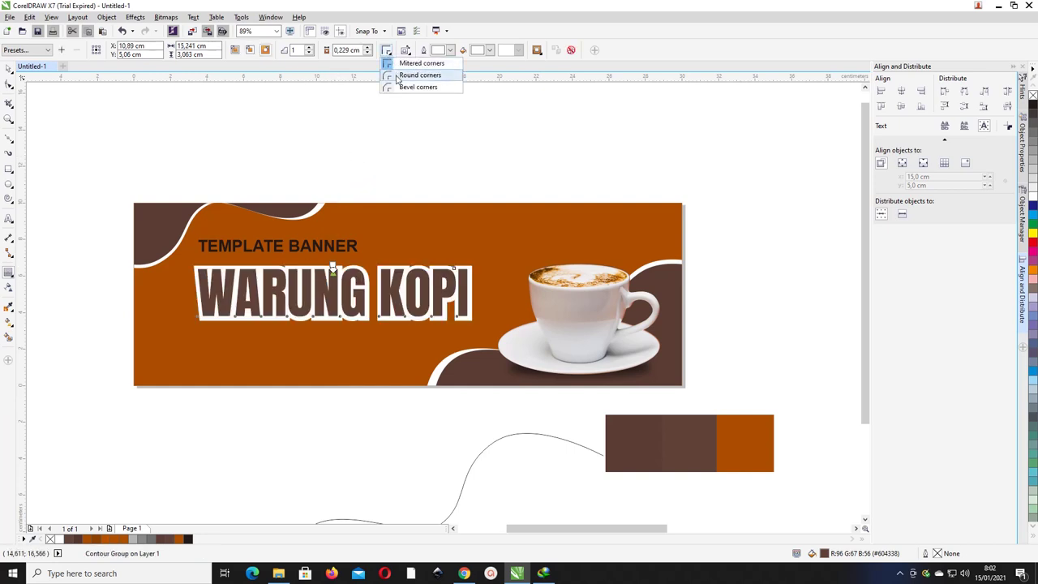
pyautogui.click(397, 76)
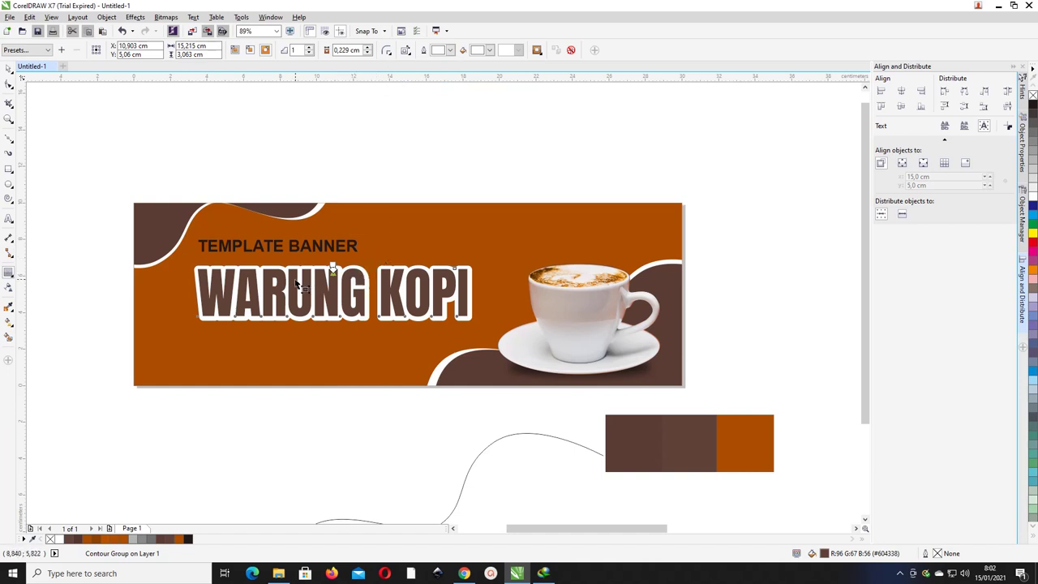
# - Edit the contoured heading's wording so it reads "Warung Kopi" with only the initials capitalized
pyautogui.click(12, 73)
pyautogui.click(41, 68)
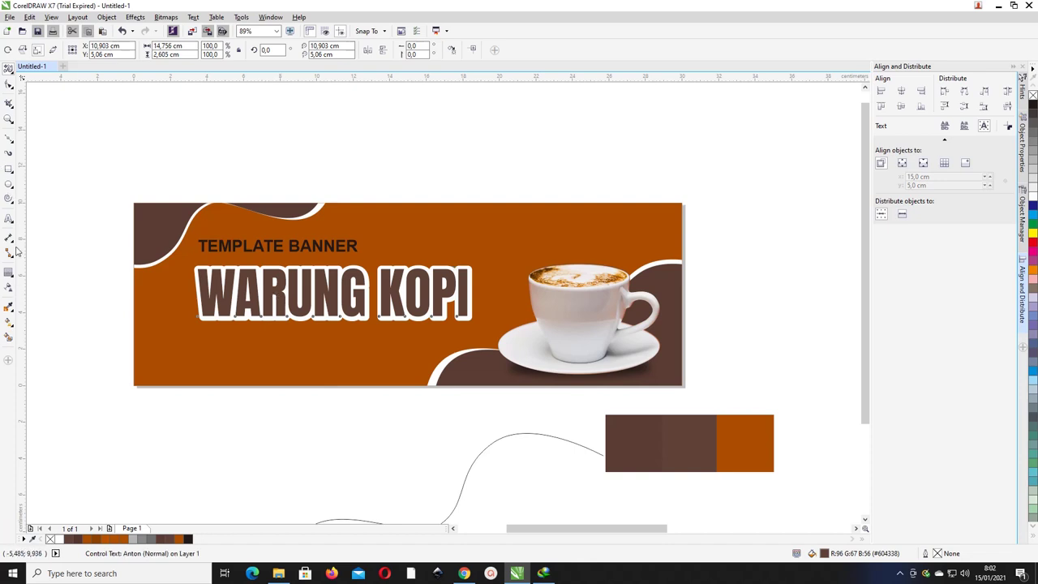
pyautogui.click(8, 218)
pyautogui.click(287, 288)
pyautogui.moveTo(237, 289); pyautogui.dragTo(359, 284)
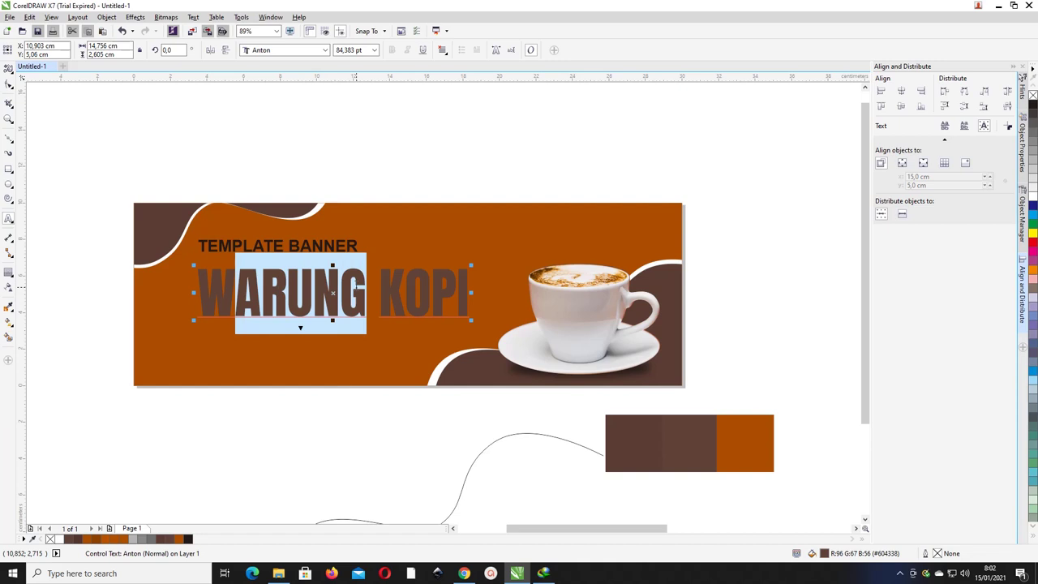
pyautogui.write('arung')
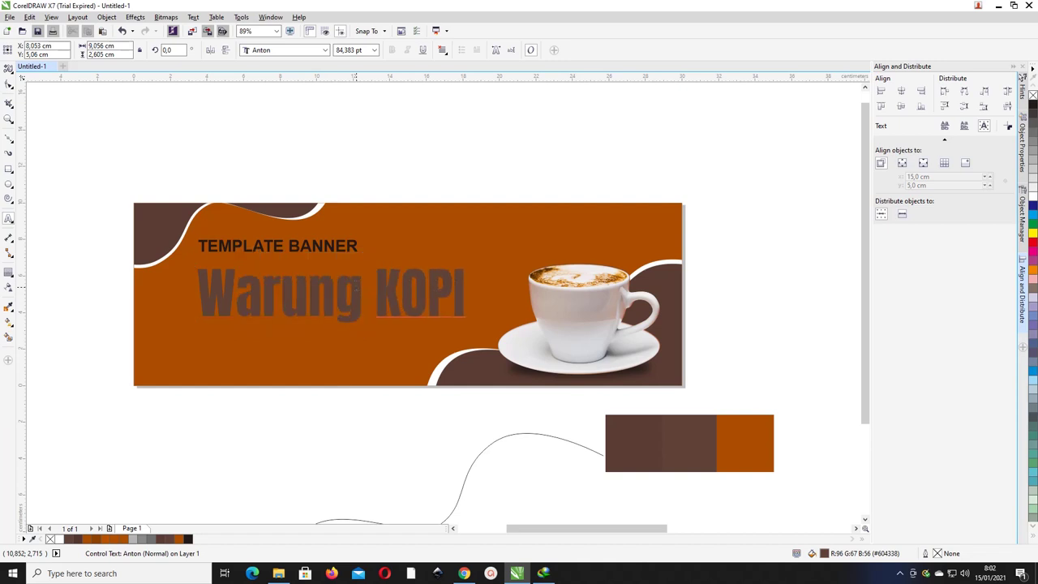
pyautogui.press('Right')
pyautogui.press('Right')
pyautogui.hotkey('shift', 'End')
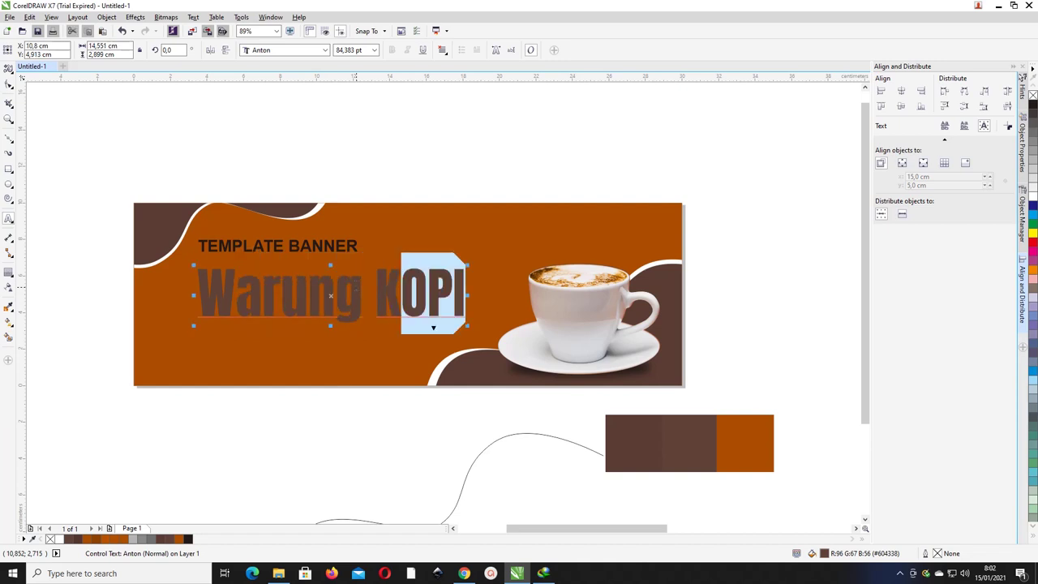
pyautogui.write('opi')
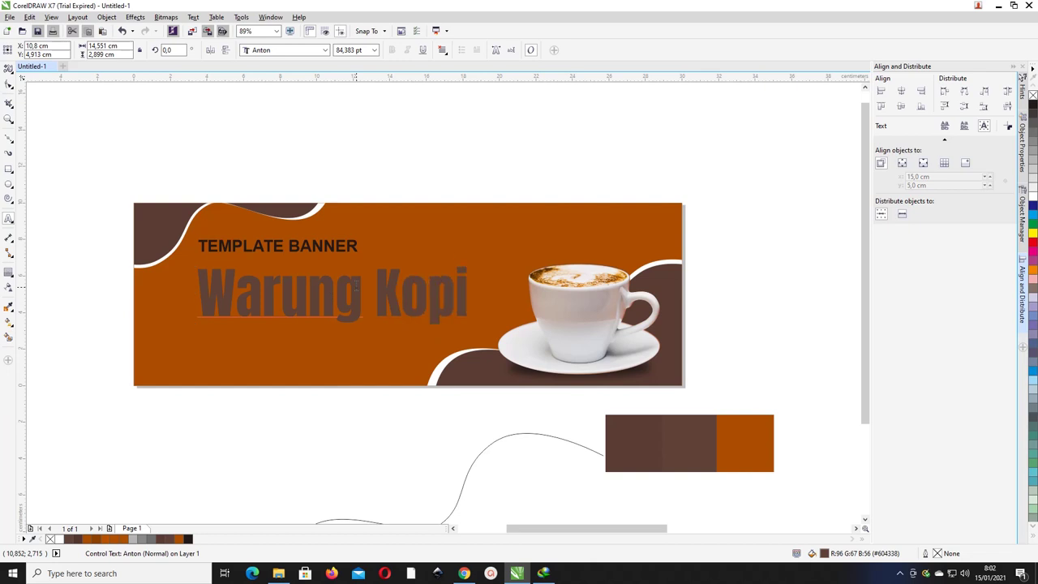
pyautogui.scroll(3, 352, 286)
pyautogui.click(9, 84)
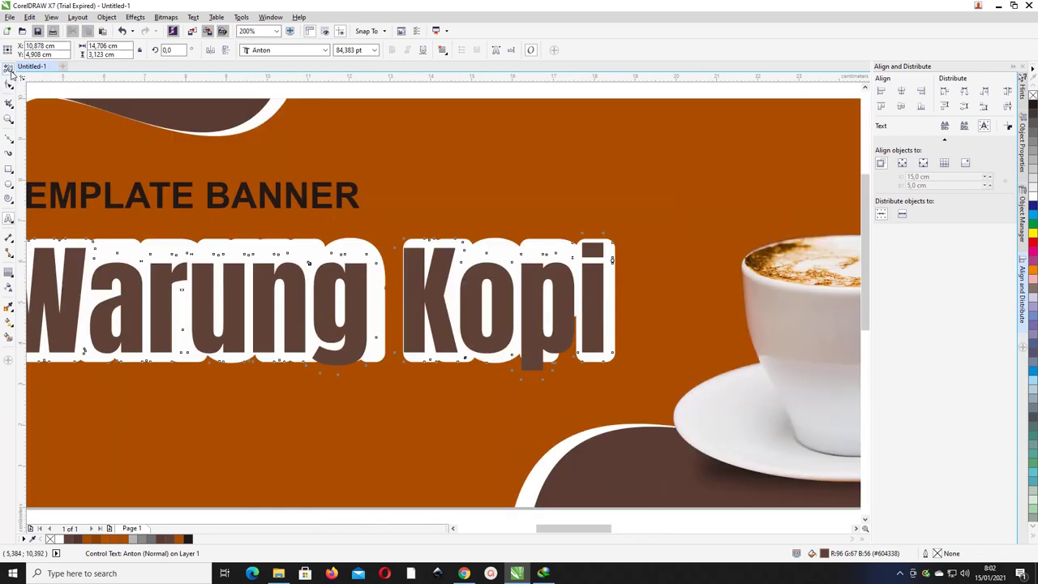
pyautogui.hscroll(1, 315, 315)
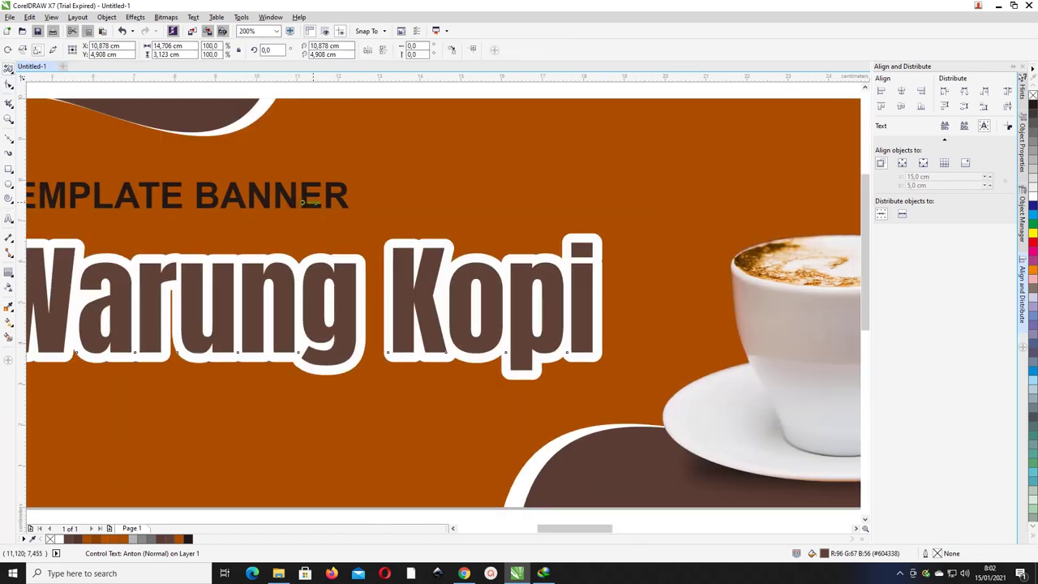
pyautogui.click(9, 69)
# - Reduce "TEMPLATE BANNER" to about 6 × 0.44 cm and place it close above the word "Warung"
pyautogui.click(266, 153)
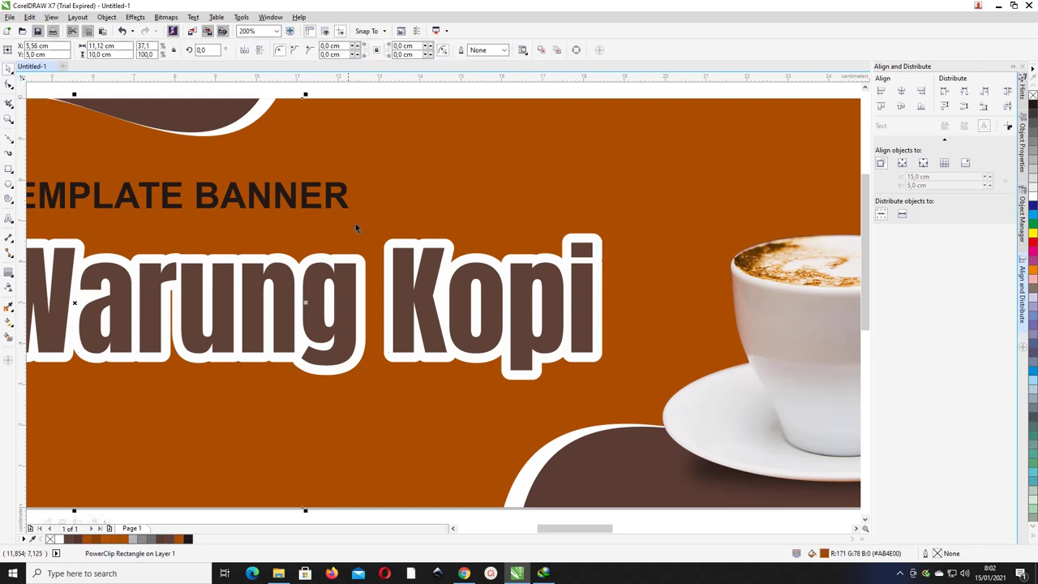
pyautogui.scroll(-2, 355, 223)
pyautogui.click(358, 211)
pyautogui.moveTo(341, 207); pyautogui.dragTo(355, 225)
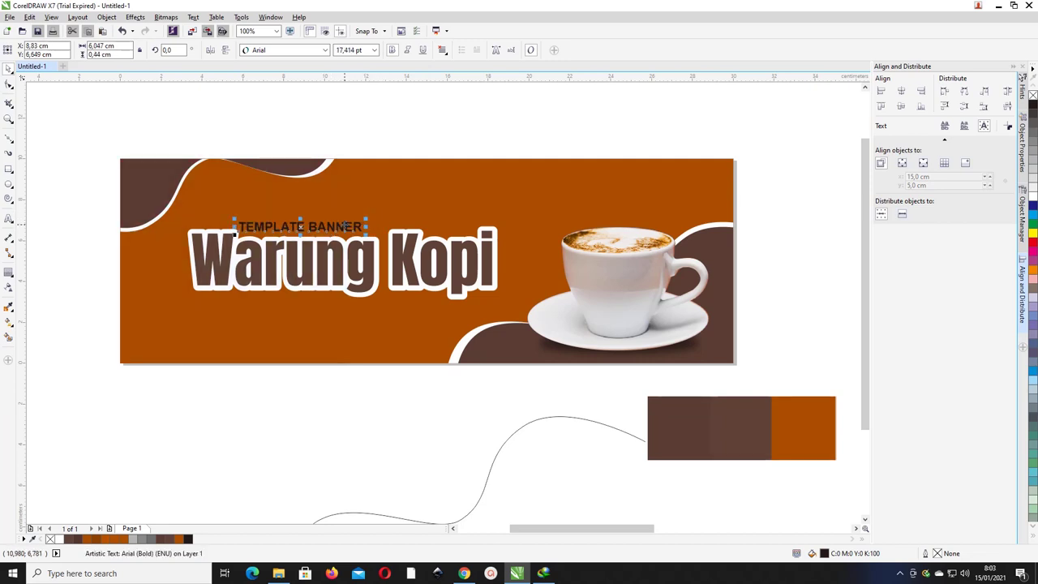
# - Fill the "TEMPLATE BANNER" line above the heading with white and deselect it
pyautogui.click(1033, 196)
pyautogui.click(366, 128)
pyautogui.hscroll(1, 322, 122)
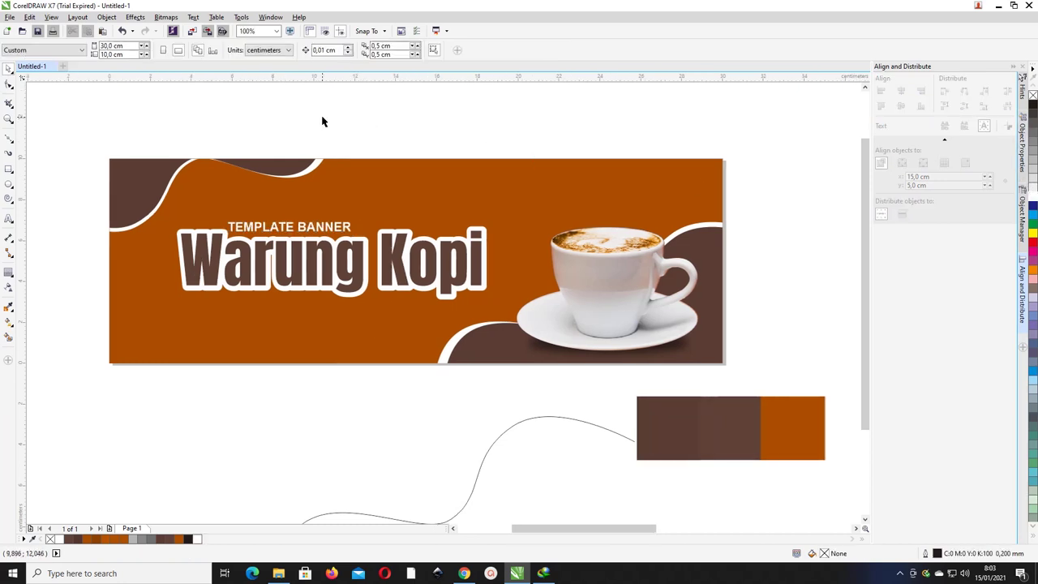
# - Duplicate the 30 × 10 cm orange background rectangle of the banner, offset by 0.5 cm
pyautogui.scroll(-2, 333, 118)
pyautogui.press('z')
pyautogui.moveTo(193, 110); pyautogui.dragTo(593, 228)
pyautogui.click(8, 68)
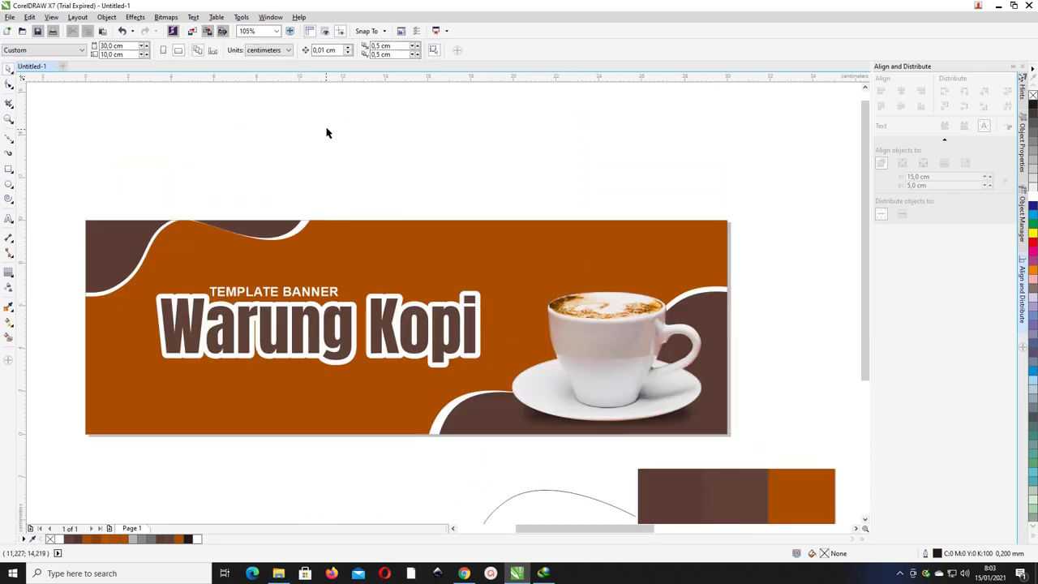
pyautogui.scroll(-2, 327, 131)
pyautogui.click(393, 175)
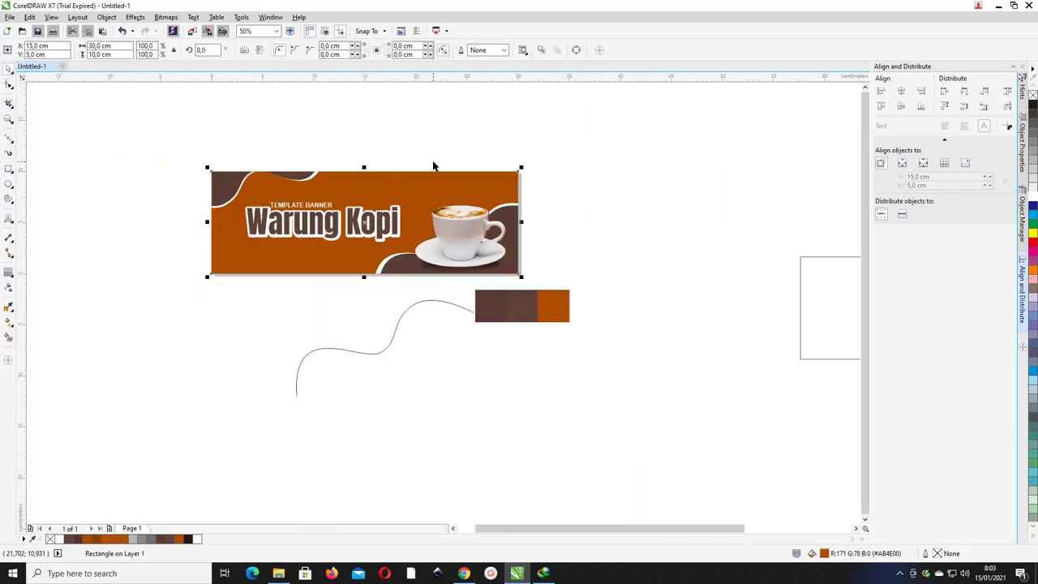
pyautogui.moveTo(387, 182); pyautogui.dragTo(452, 174)
pyautogui.moveTo(404, 190); pyautogui.dragTo(444, 192)
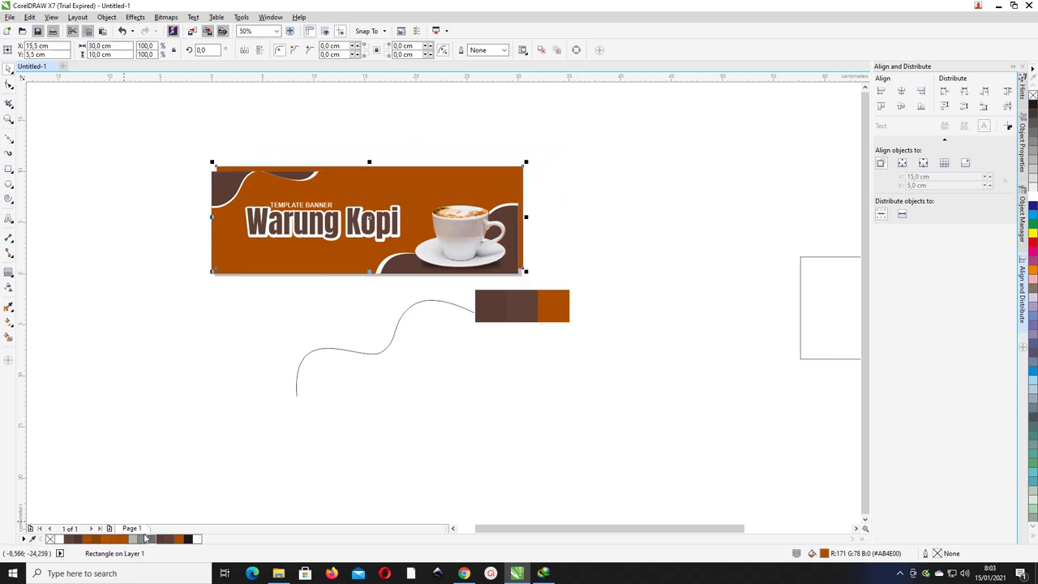
# - Fill the duplicated rectangle with black, bring it in front of all objects and shift it up and right off the banner's left part
pyautogui.click(188, 539)
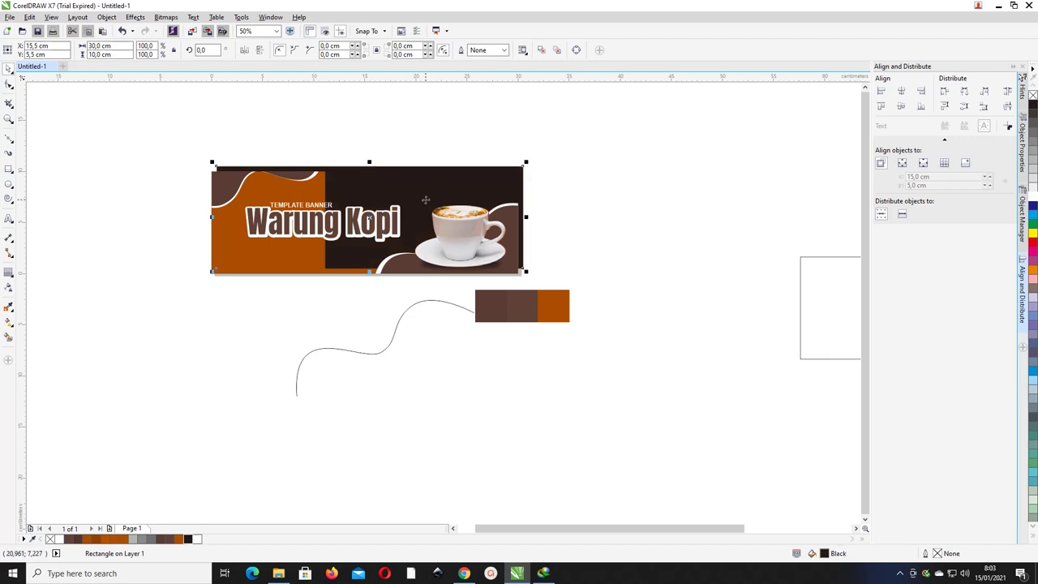
pyautogui.hotkey('shift', 'pageup')
pyautogui.moveTo(428, 197); pyautogui.dragTo(444, 166)
# - Remove the orange fill from the PowerClip rectangle that holds the upper-left corner waves, keeping its original position
pyautogui.click(239, 229)
pyautogui.click(229, 255)
pyautogui.moveTo(223, 252); pyautogui.dragTo(141, 252)
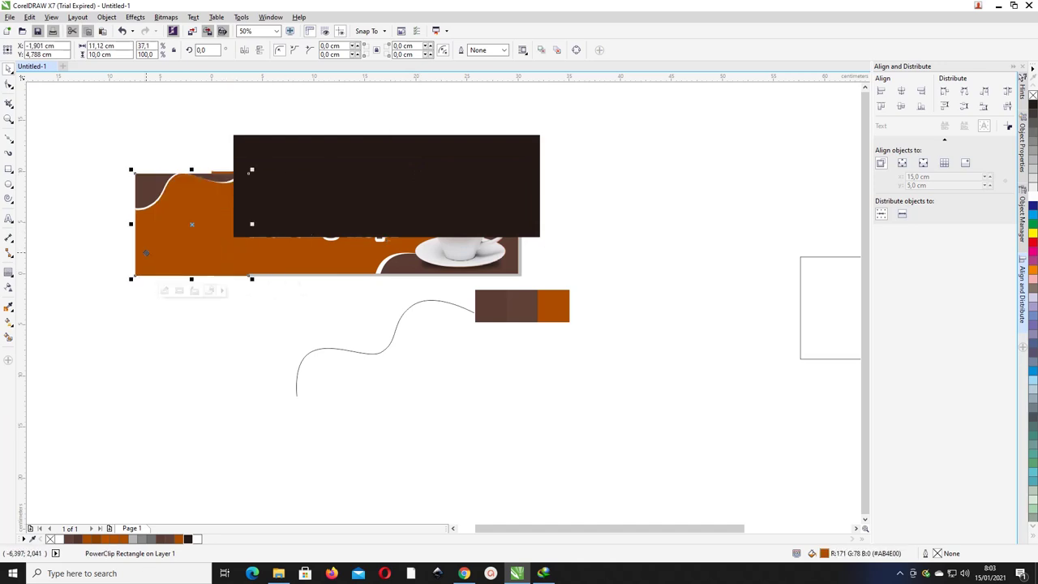
pyautogui.hotkey('ctrl', 'z')
pyautogui.click(50, 540)
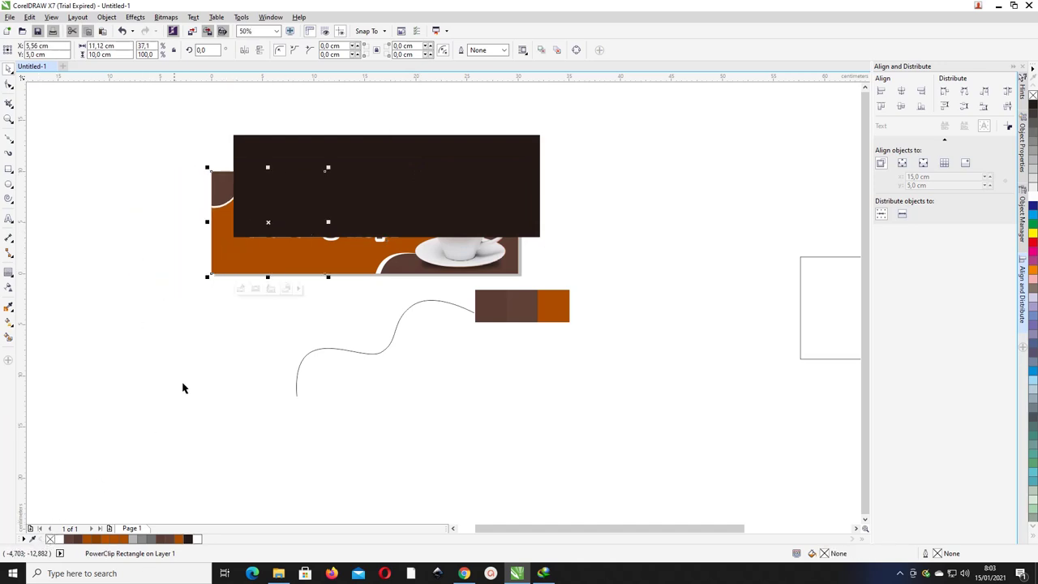
# - Centre the black 30 × 10 cm rectangle on the page so it covers the whole banner
pyautogui.moveTo(403, 180); pyautogui.dragTo(338, 209)
pyautogui.moveTo(363, 212); pyautogui.dragTo(364, 212)
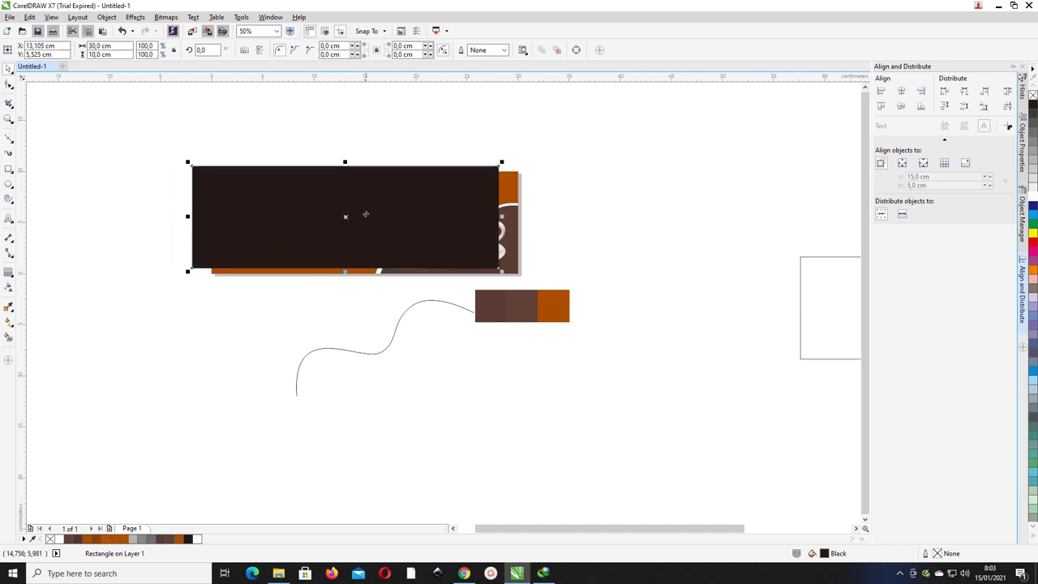
pyautogui.press('p')
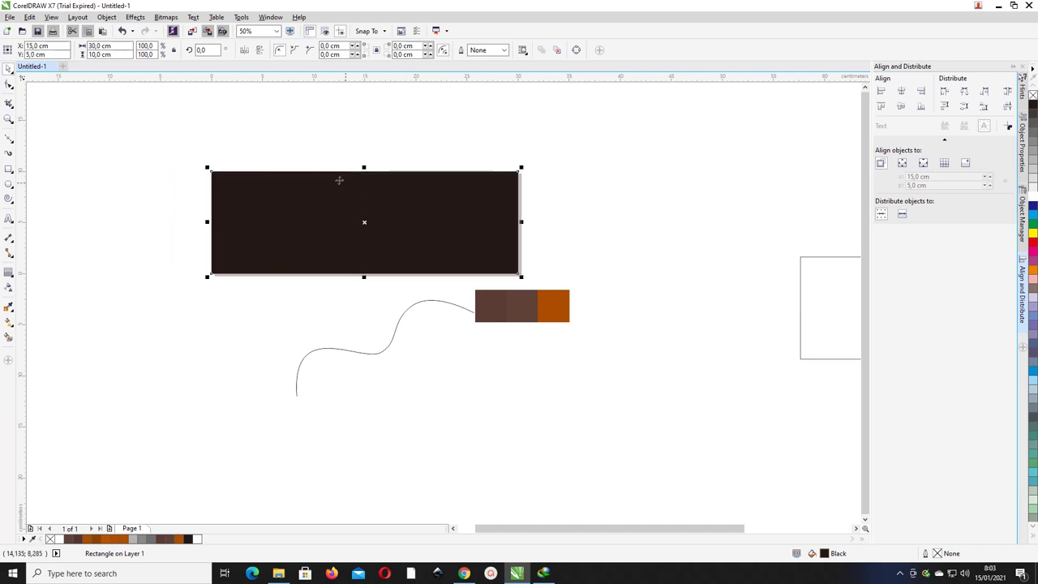
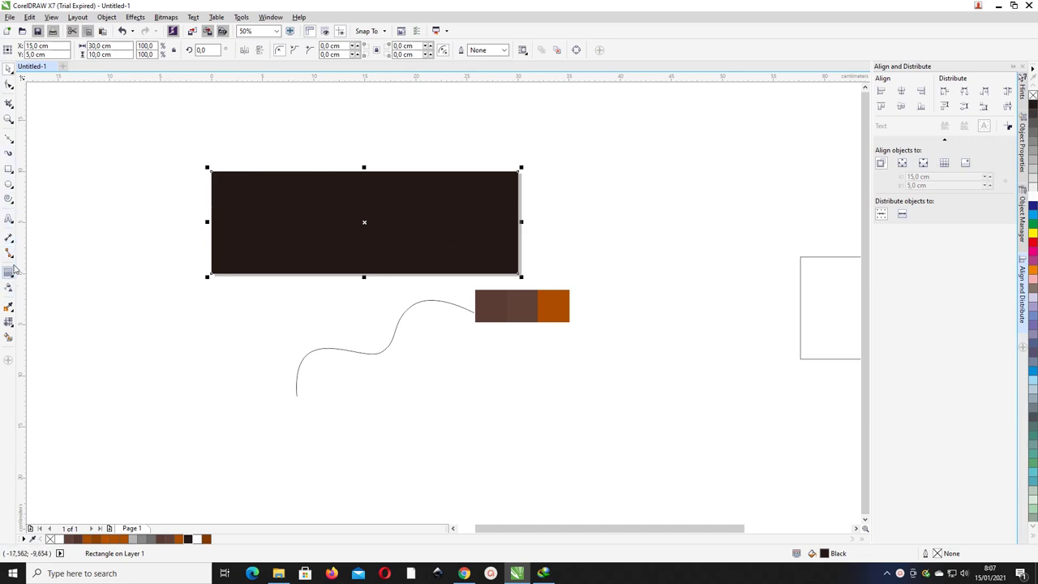
# - Fill the large black rectangle with the orange sampled from the colour palette swatch
pyautogui.click(10, 307)
pyautogui.click(555, 309)
pyautogui.click(412, 219)
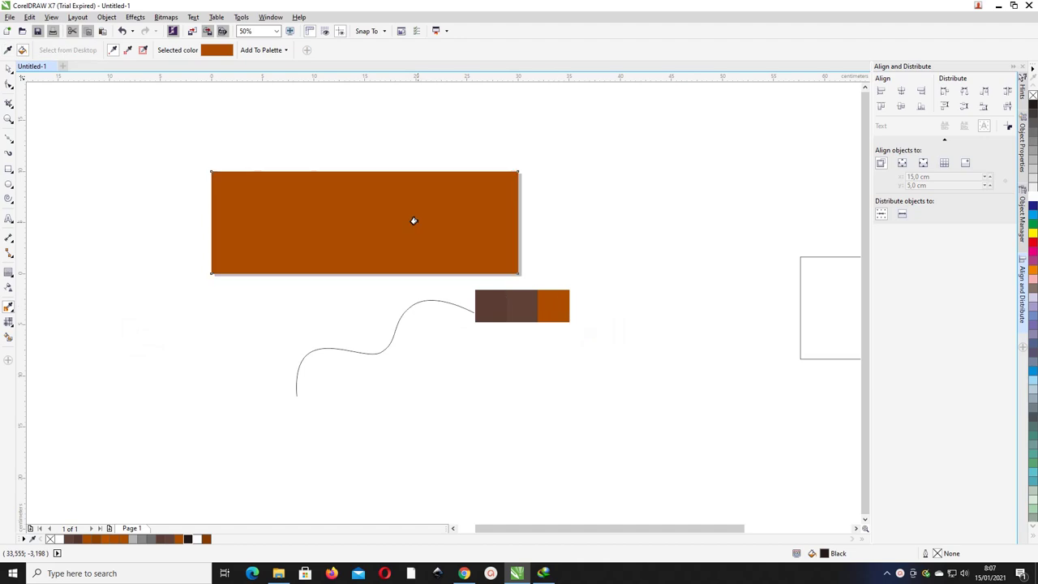
# - Darken the rectangle's orange to RGB 145, 65, 0 (#914100), apply it, and deselect the rectangle
pyautogui.doubleClick(824, 553)
pyautogui.moveTo(535, 170); pyautogui.dragTo(663, 141)
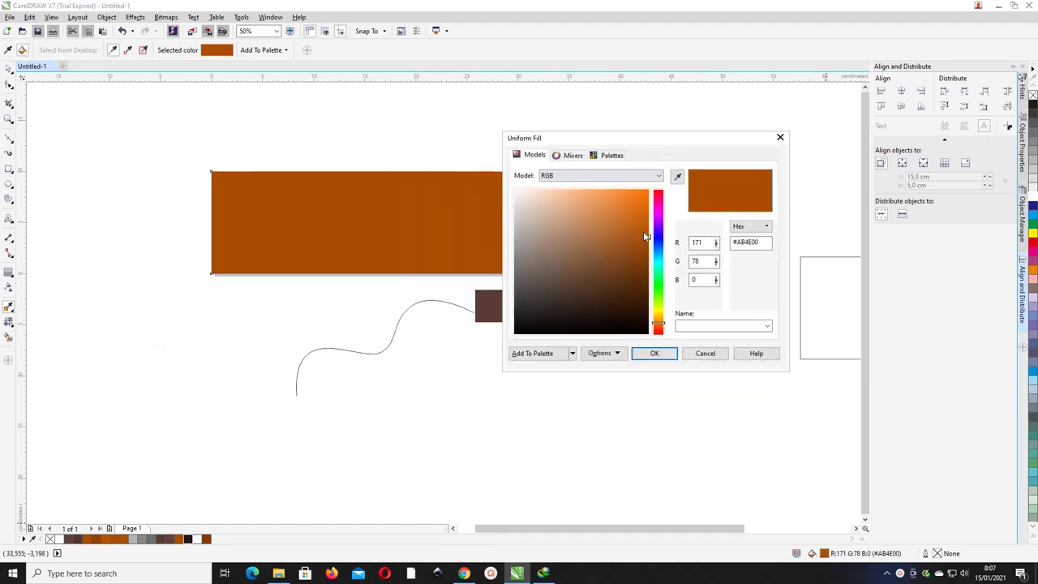
pyautogui.moveTo(648, 239); pyautogui.dragTo(648, 253)
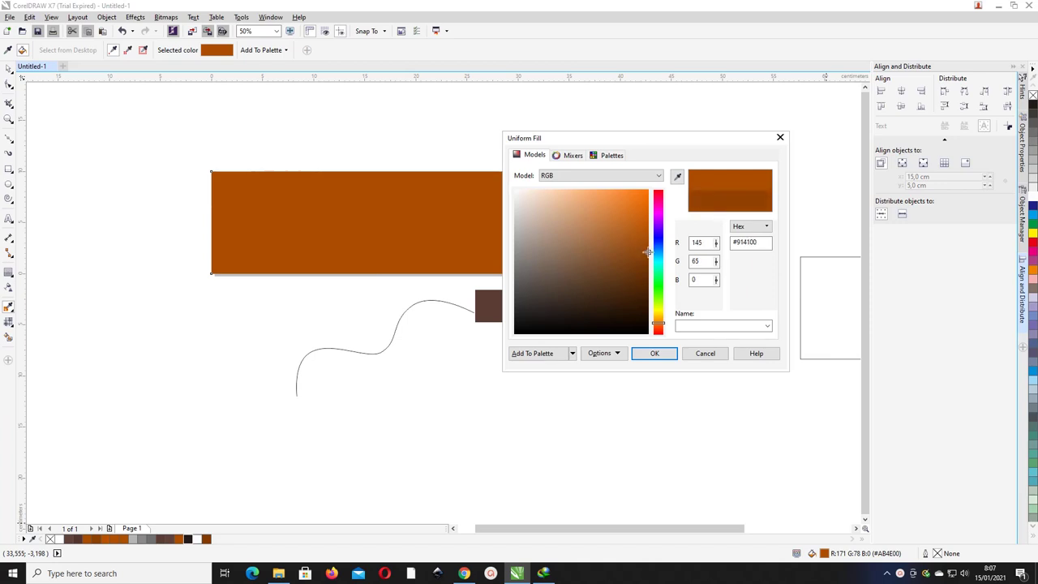
pyautogui.click(670, 355)
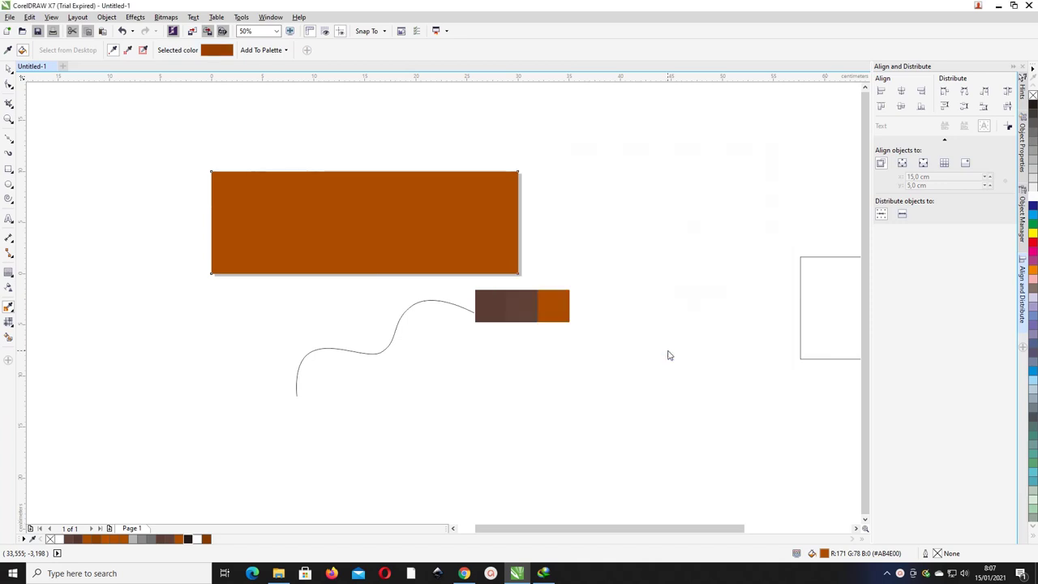
pyautogui.click(455, 233)
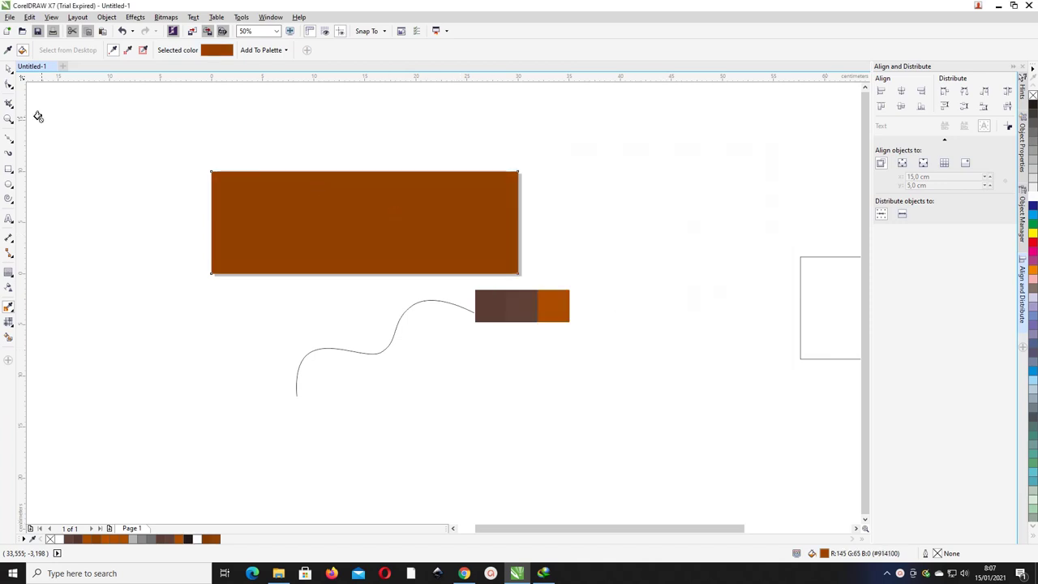
pyautogui.click(8, 70)
pyautogui.click(60, 101)
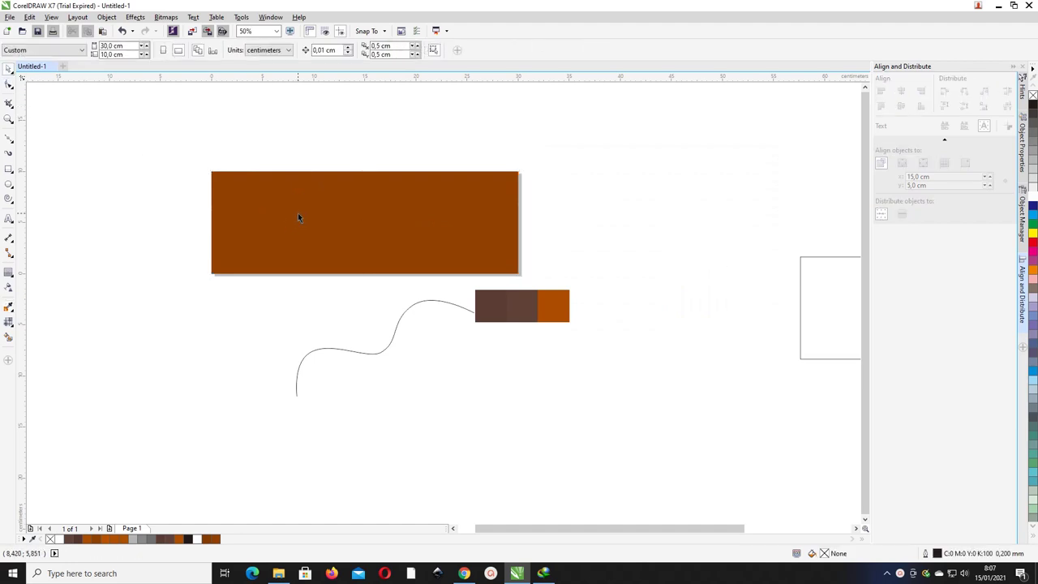
# - Apply a mesh fill to the brown rectangle with a grid of 11 columns and 5 rows
pyautogui.click(300, 216)
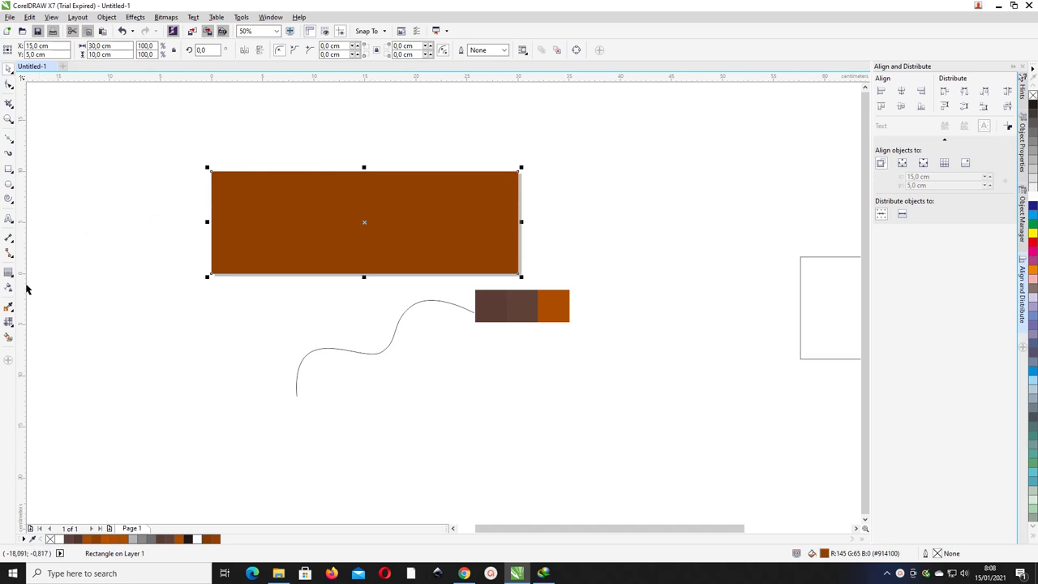
pyautogui.click(9, 321)
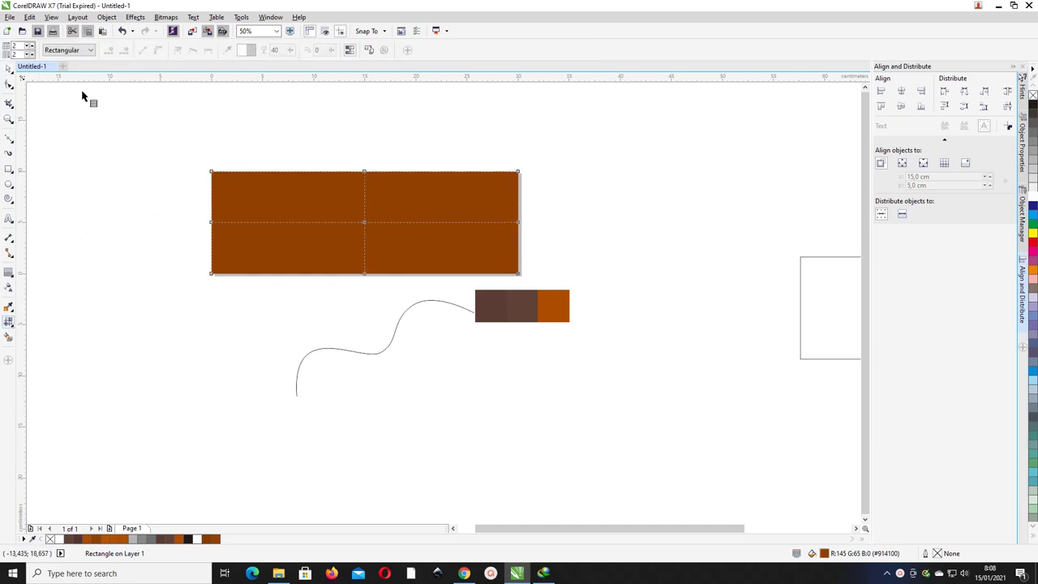
pyautogui.click(30, 47)
pyautogui.click(29, 47)
pyautogui.click(29, 47)
pyautogui.click(29, 47)
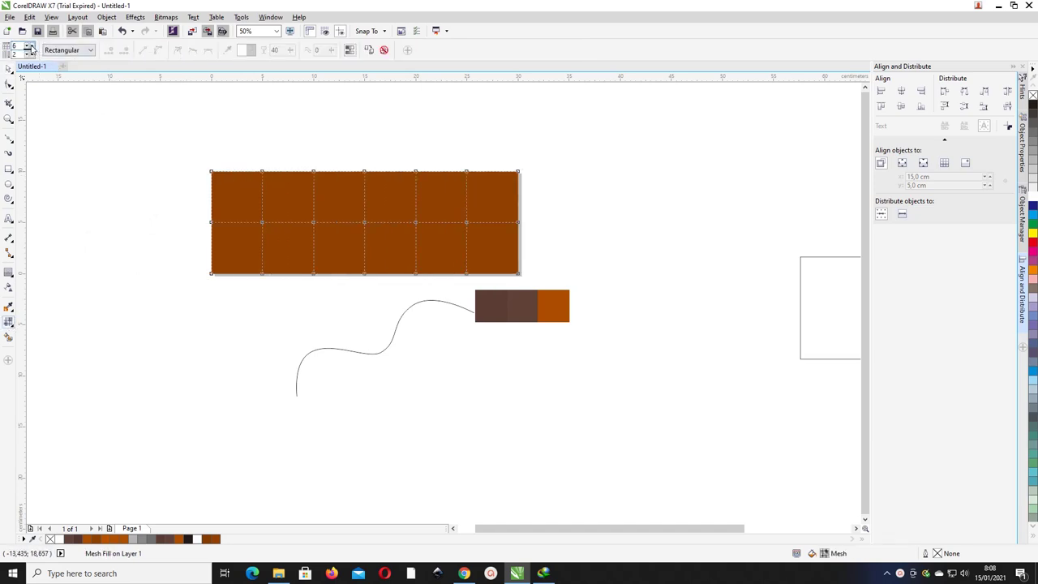
pyautogui.click(29, 47)
pyautogui.click(30, 47)
pyautogui.click(29, 47)
pyautogui.click(29, 48)
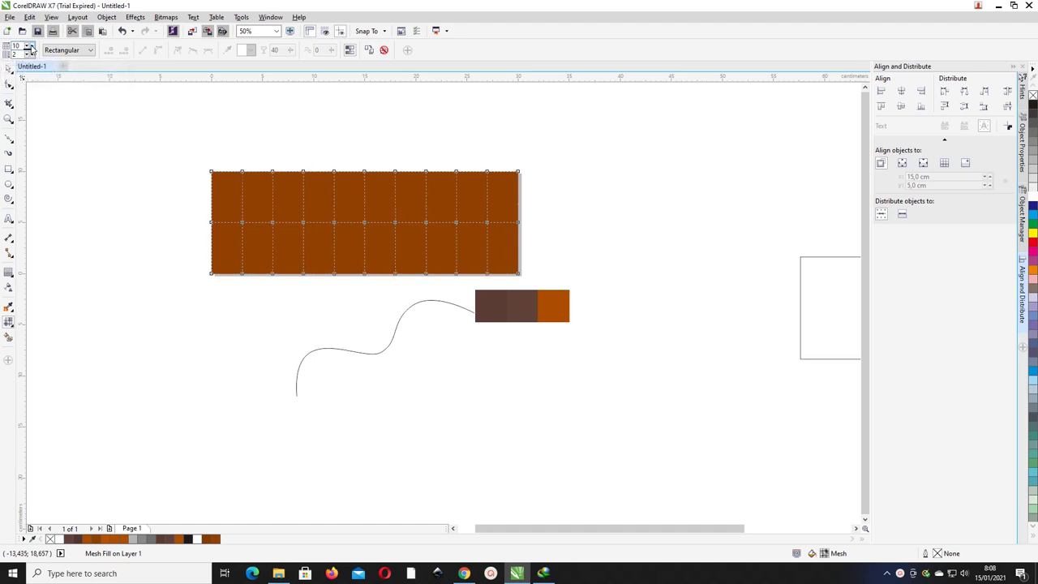
pyautogui.click(30, 53)
pyautogui.click(31, 53)
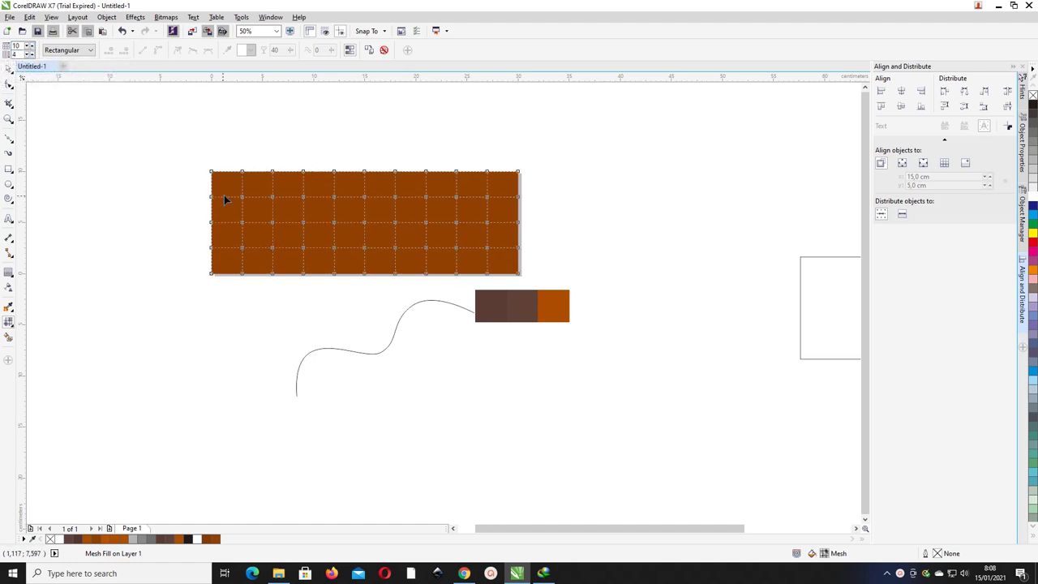
pyautogui.click(30, 53)
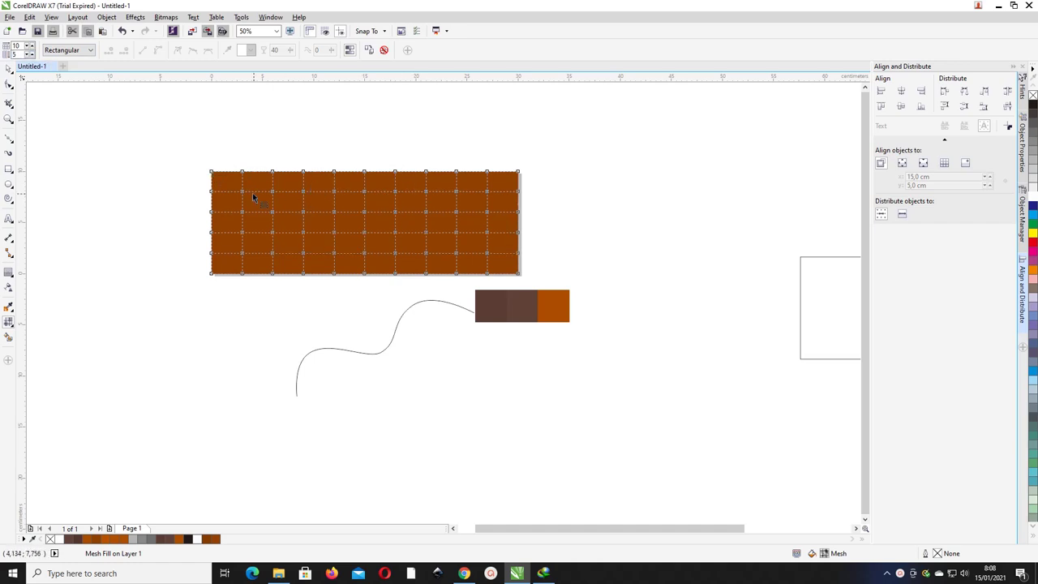
pyautogui.click(30, 46)
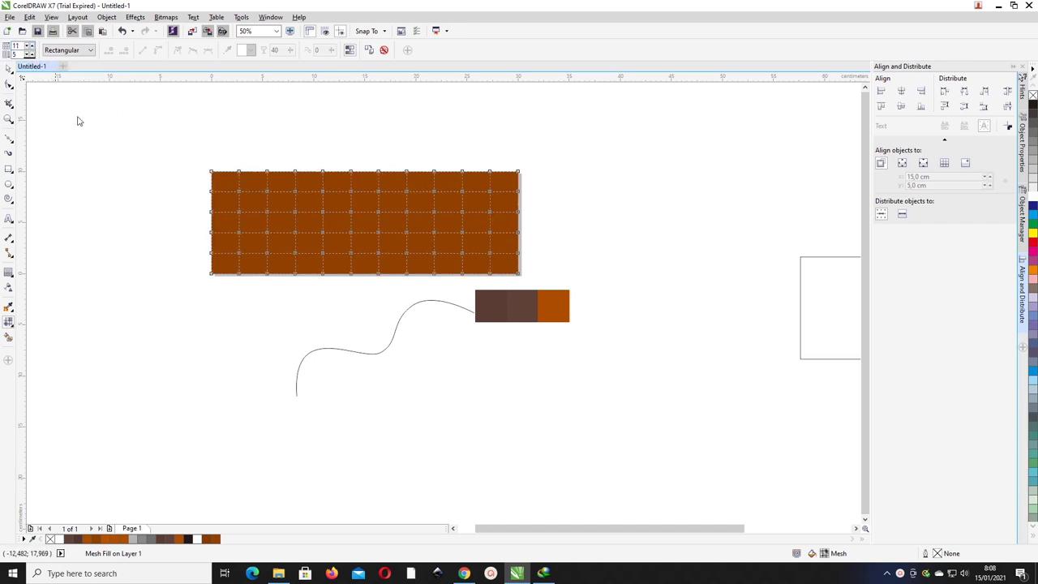
# - Set the transparency of all inner mesh nodes to 75 so the mesh rectangle darkens only towards its edges
pyautogui.moveTo(225, 182); pyautogui.dragTo(514, 270)
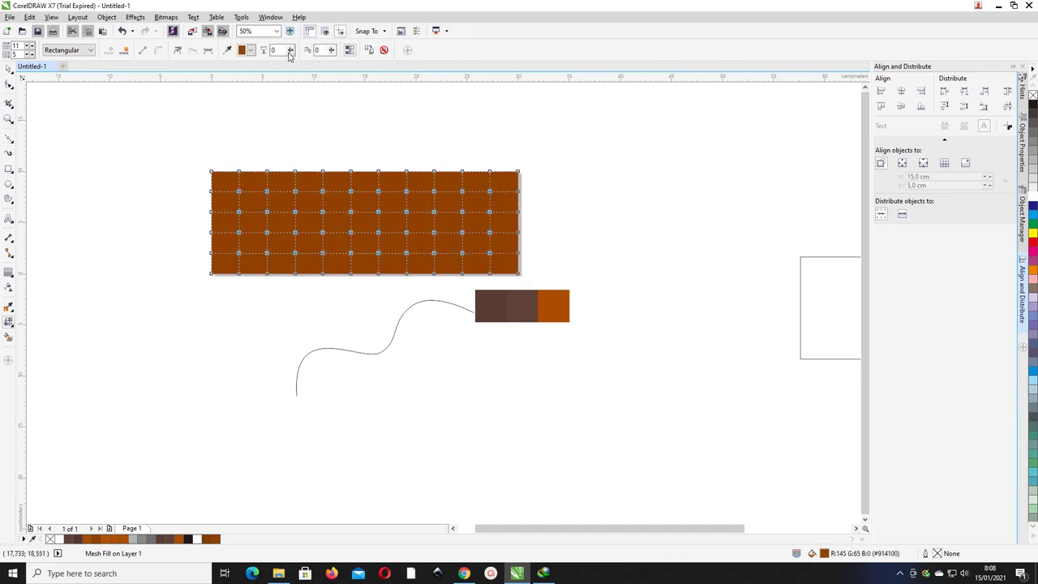
pyautogui.moveTo(301, 54); pyautogui.dragTo(300, 50)
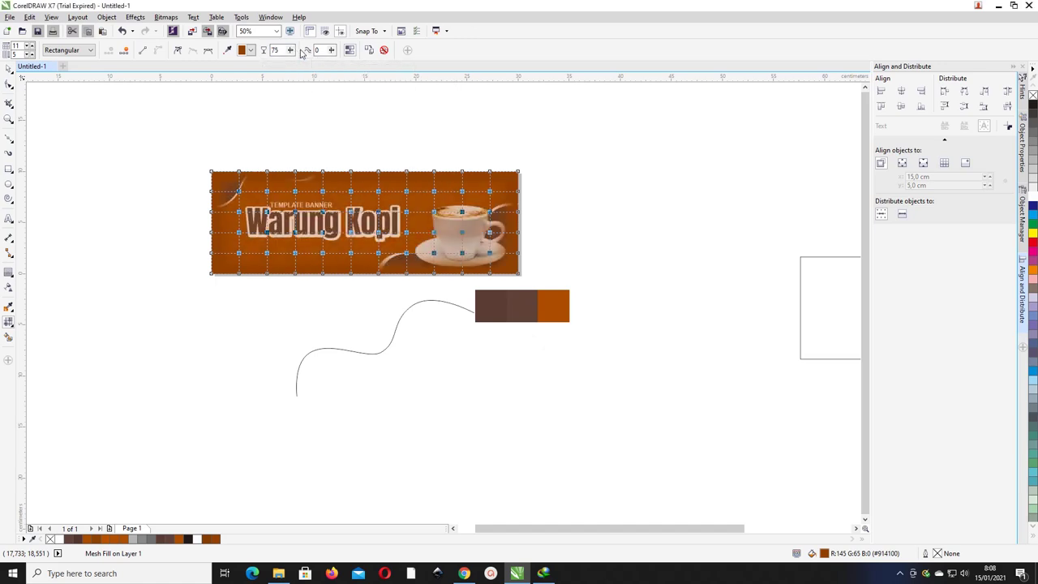
pyautogui.click(9, 70)
pyautogui.click(373, 153)
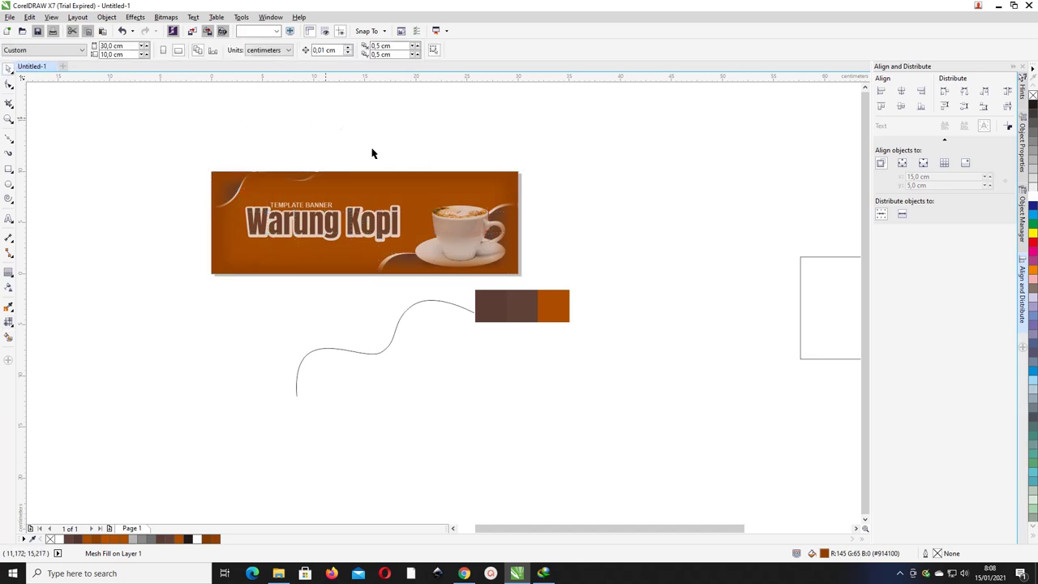
# - Reorder the mesh overlay so it lies above the orange background but behind the banner's wave shapes, title and coffee cup
pyautogui.press('m')
pyautogui.click(493, 186)
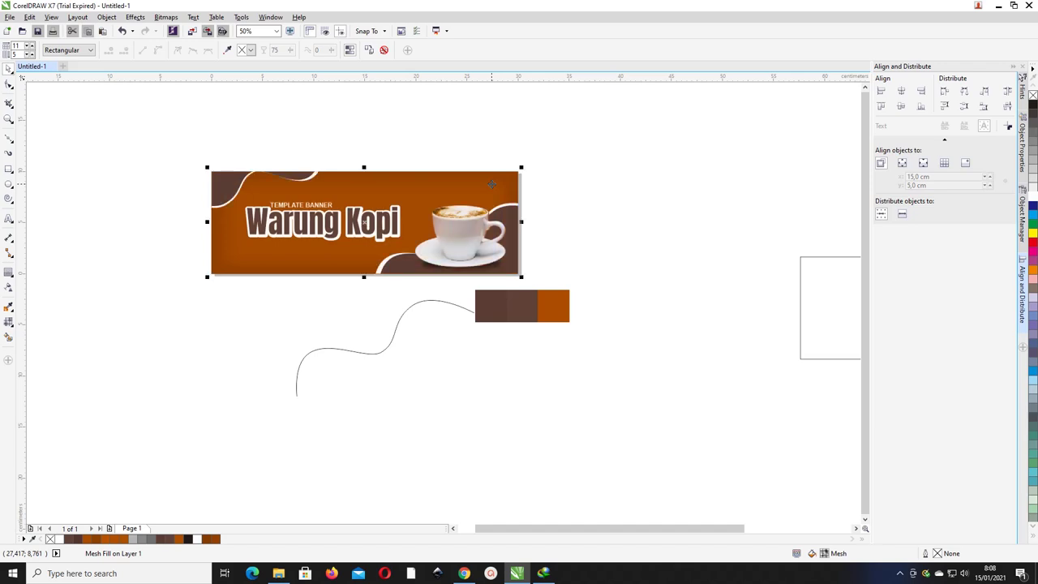
pyautogui.press('space')
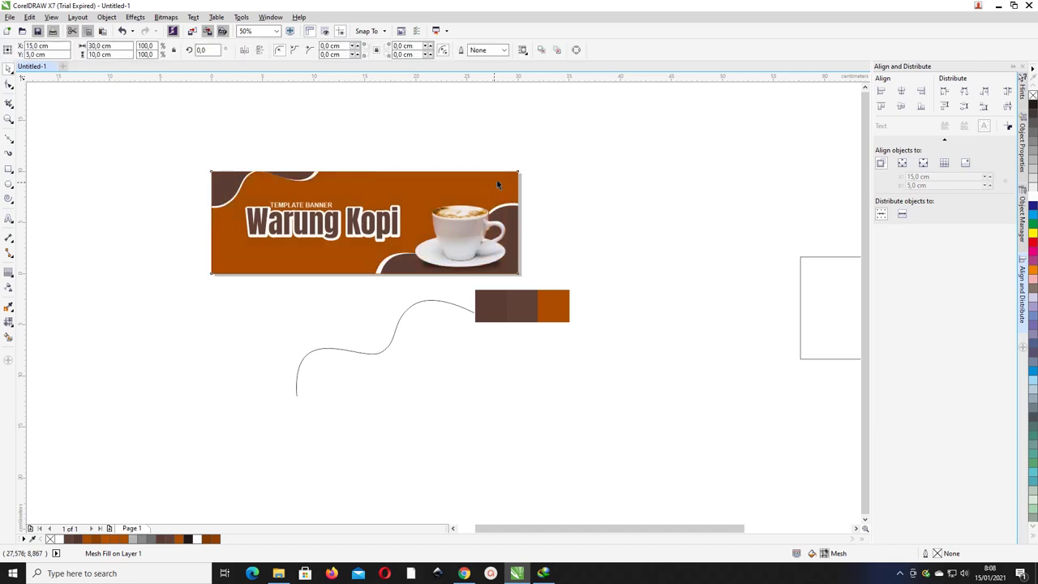
pyautogui.moveTo(493, 180); pyautogui.dragTo(530, 161)
pyautogui.hotkey('ctrl', 'z')
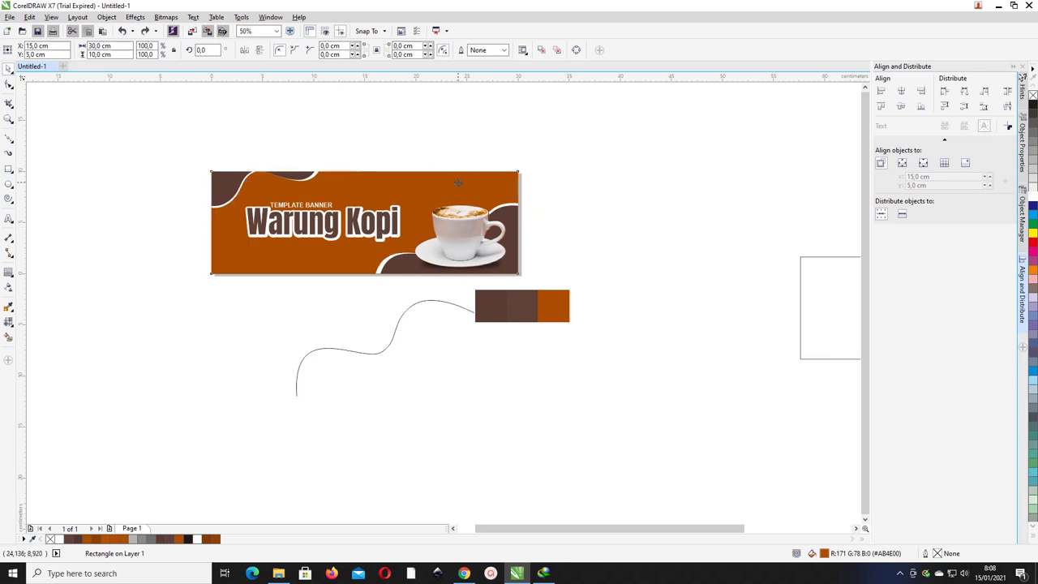
pyautogui.click(459, 183)
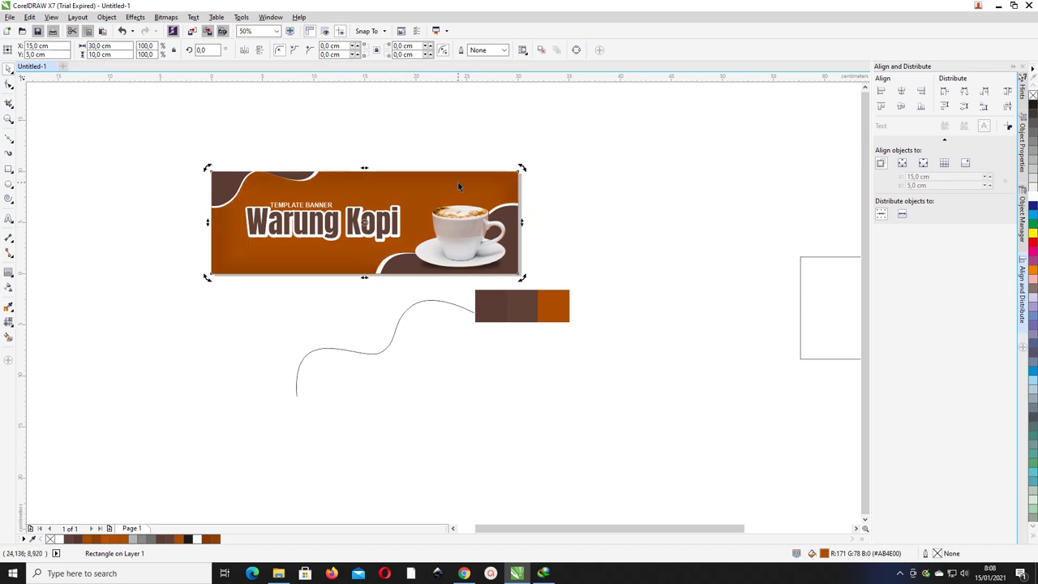
pyautogui.press('m')
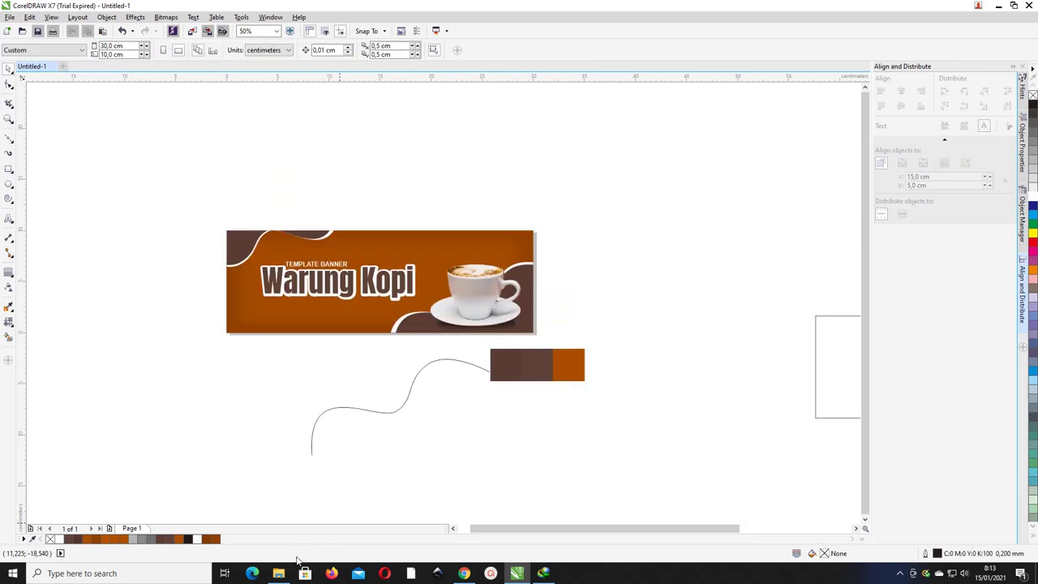
# - Import the Banner Warung Kopi 9 file from the Tutorial Dan Bahan folder and place it in the empty area left of the banner
pyautogui.click(278, 574)
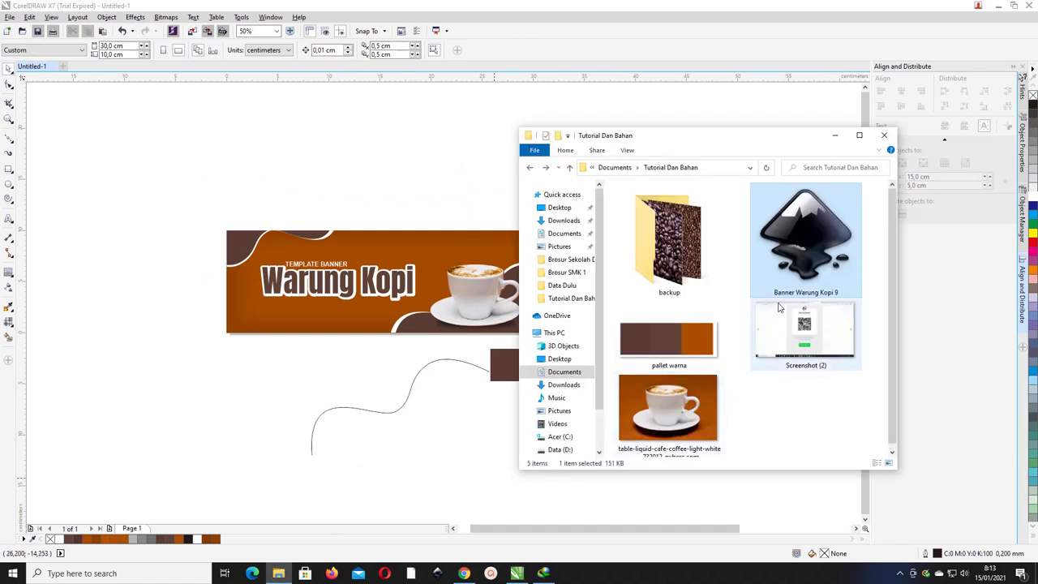
pyautogui.moveTo(807, 235); pyautogui.dragTo(630, 284)
pyautogui.click(836, 136)
pyautogui.rightClick(631, 282)
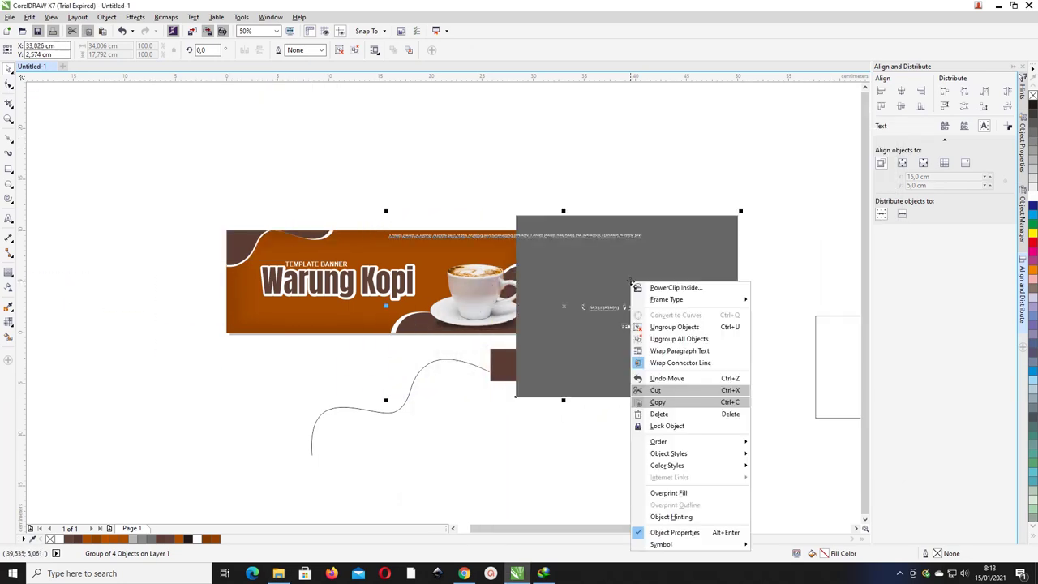
pyautogui.scroll(-1, 505, 241)
pyautogui.click(566, 262)
pyautogui.moveTo(555, 259); pyautogui.dragTo(221, 264)
# - Ungroup the imported artwork, unlock its locked layer and ungroup that layer into separate texts and icons
pyautogui.rightClick(220, 264)
pyautogui.click(271, 311)
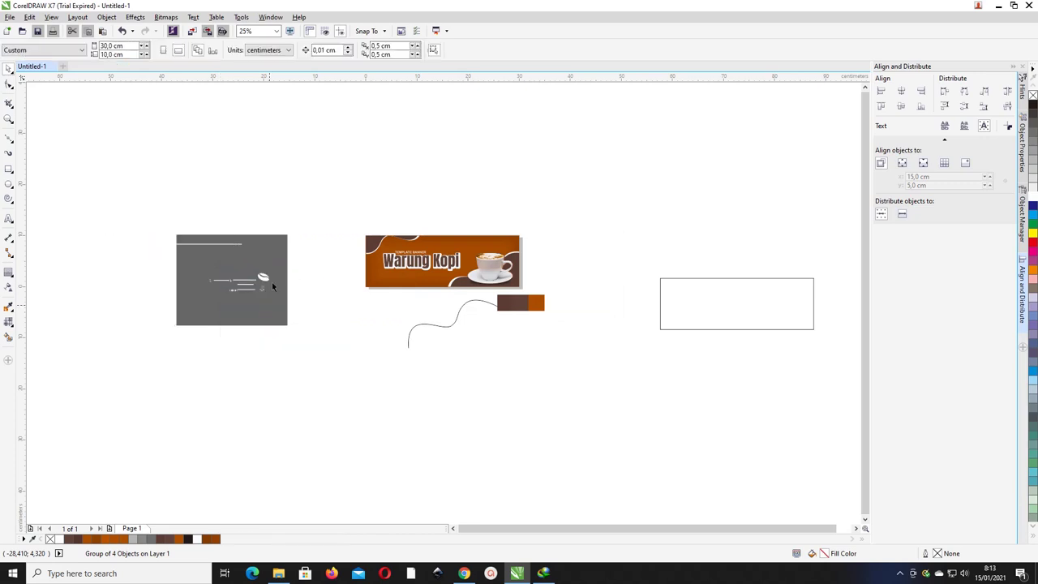
pyautogui.rightClick(262, 244)
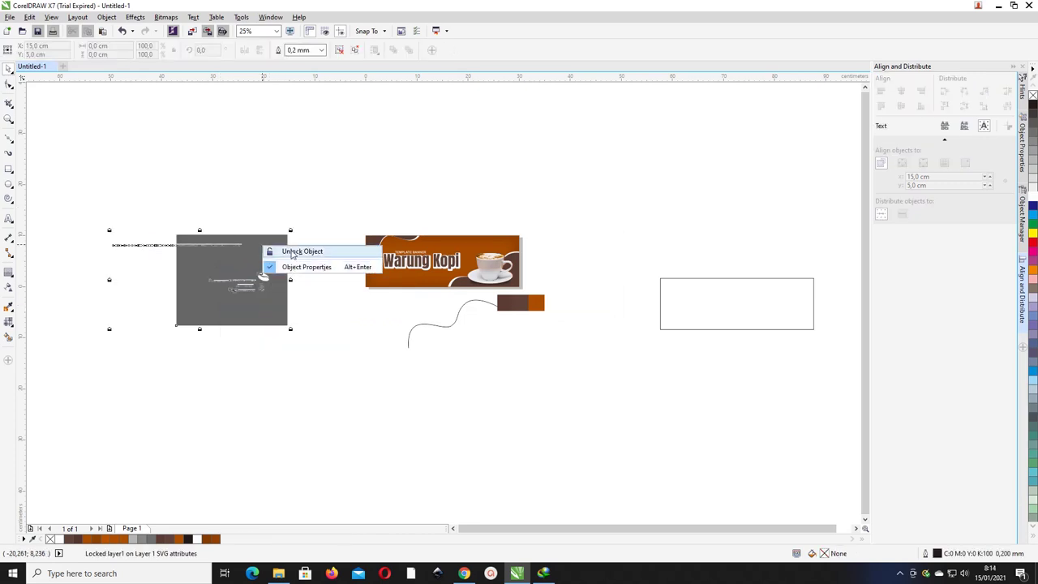
pyautogui.click(292, 252)
pyautogui.hotkey('ctrl', 'u')
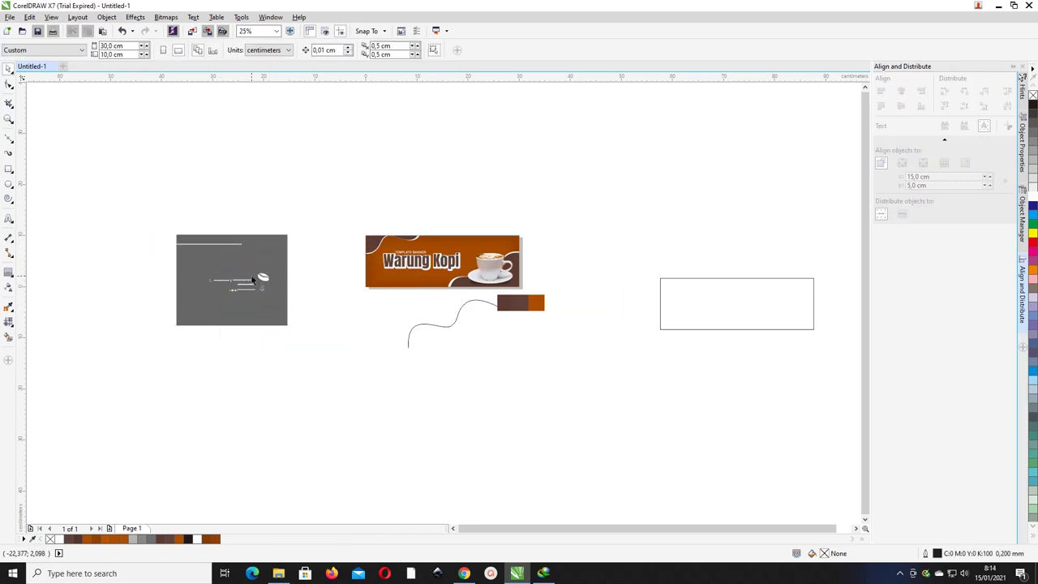
pyautogui.click(264, 281)
pyautogui.moveTo(264, 280); pyautogui.dragTo(253, 278)
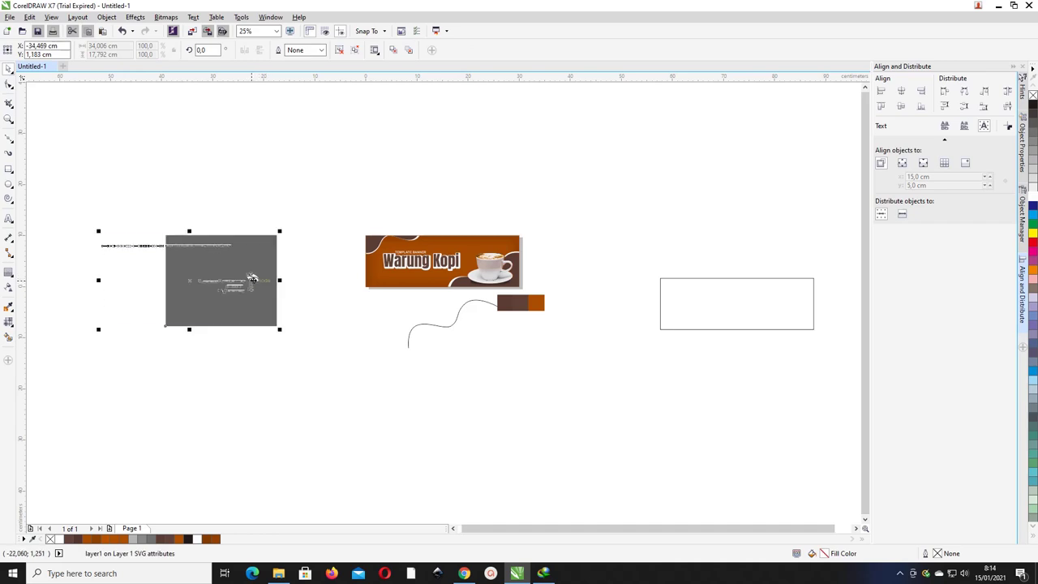
pyautogui.rightClick(252, 278)
pyautogui.click(299, 322)
pyautogui.click(234, 288)
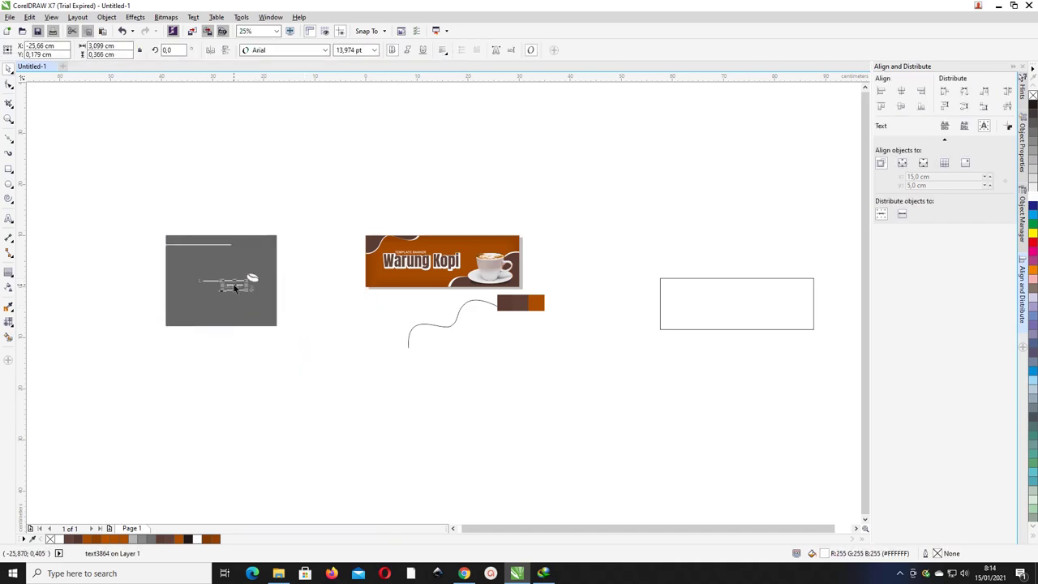
# - Group the phone, address, ORDER NOW and website texts with their icons, and move the group onto the banner below the Warung Kopi title
pyautogui.scroll(1, 210, 286)
pyautogui.click(389, 314)
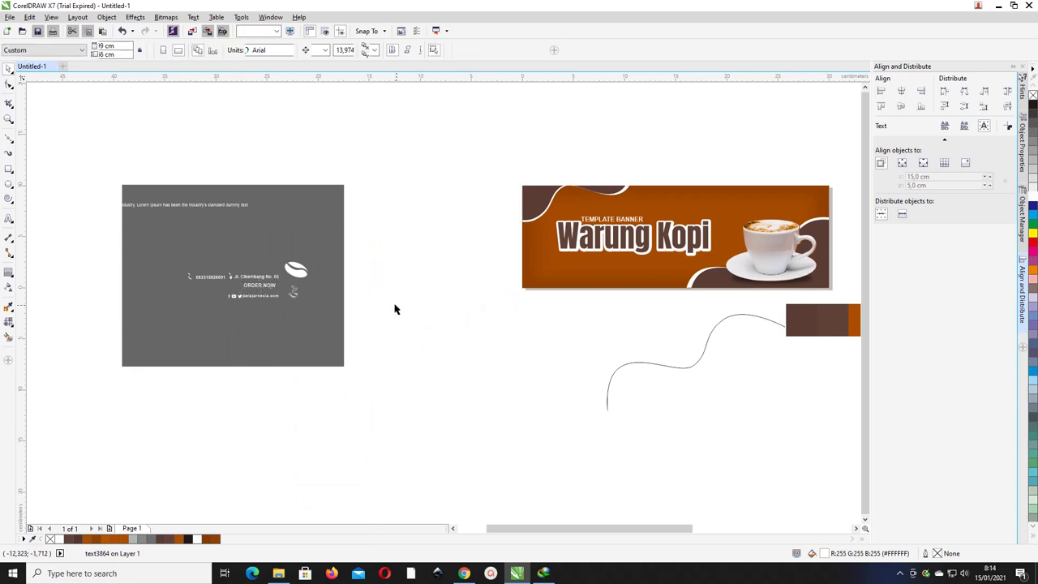
pyautogui.moveTo(288, 382); pyautogui.dragTo(161, 266)
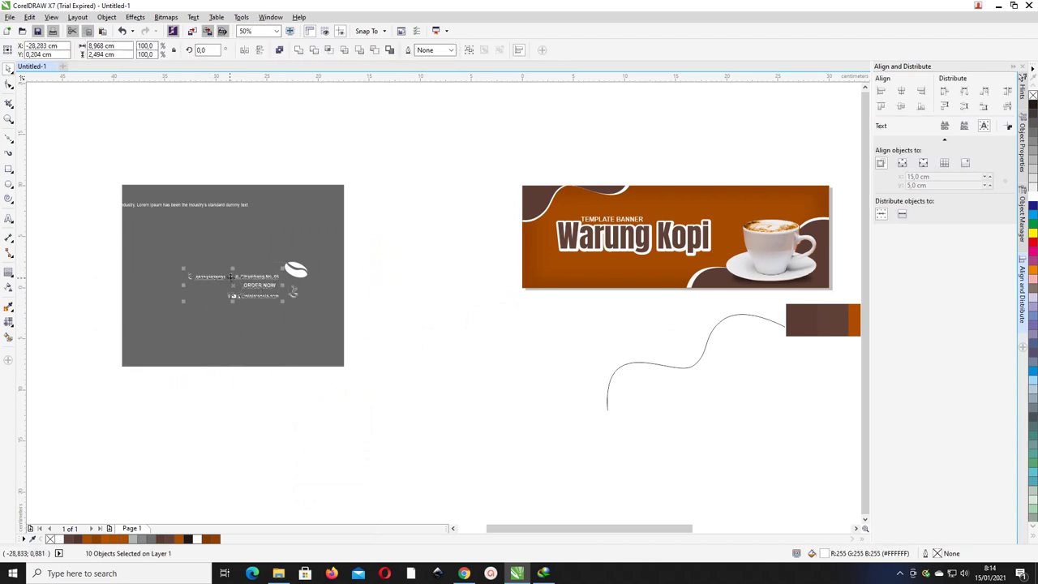
pyautogui.hotkey('ctrl', 'g')
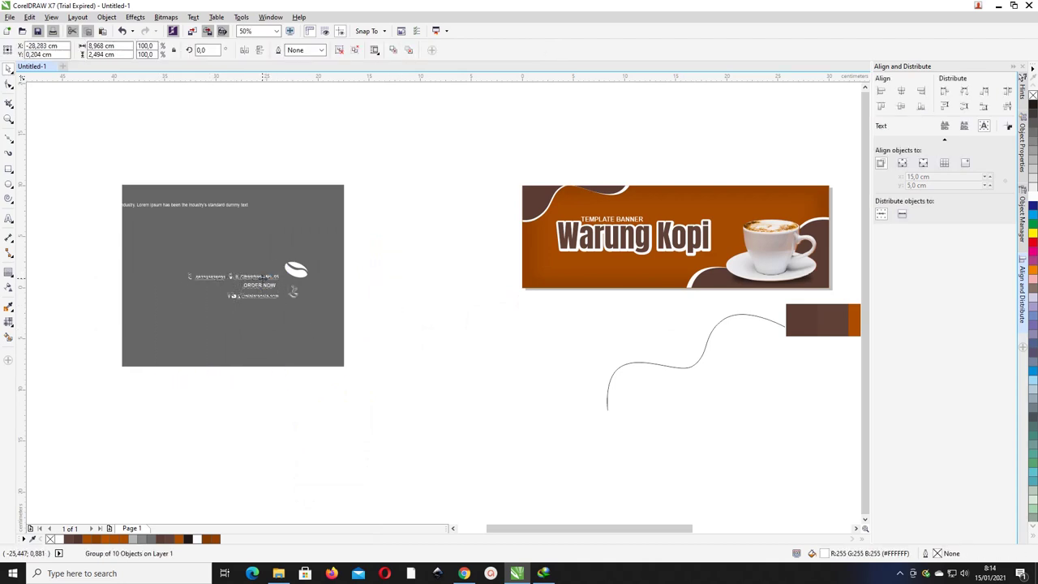
pyautogui.moveTo(262, 278); pyautogui.dragTo(690, 282)
pyautogui.scroll(2, 642, 262)
pyautogui.scroll(-2, 659, 301)
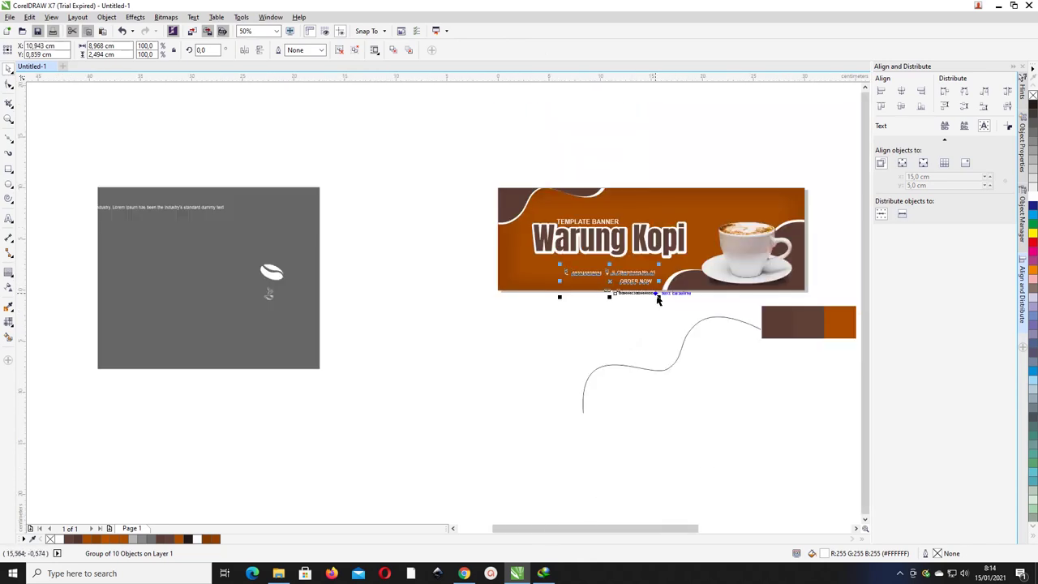
pyautogui.click(653, 307)
# - Move the social media icons and belajarnesia.com text into the banner's lower-left corner
pyautogui.scroll(2, 653, 308)
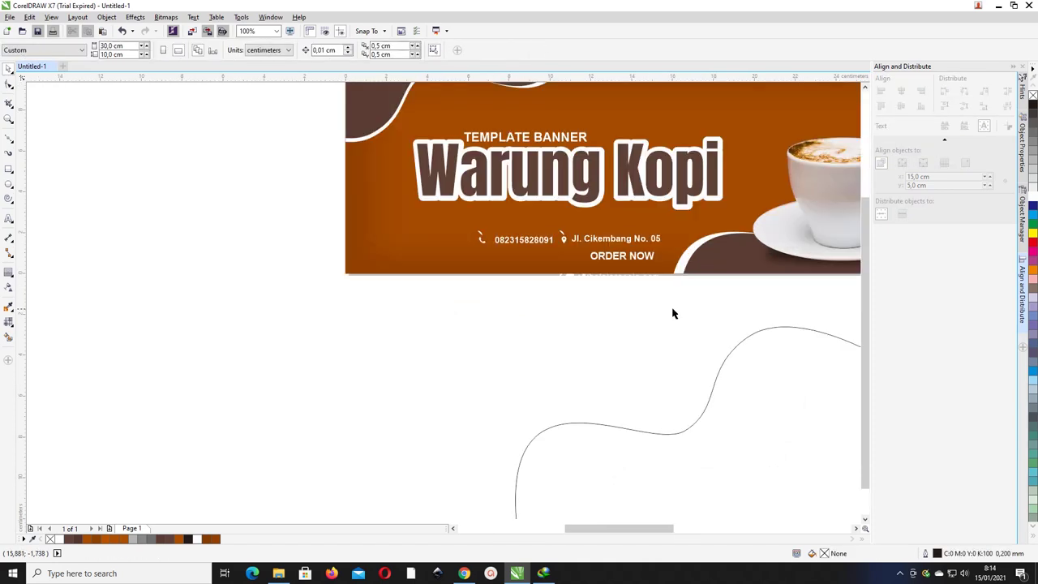
pyautogui.moveTo(532, 260); pyautogui.dragTo(381, 261)
pyautogui.click(631, 288)
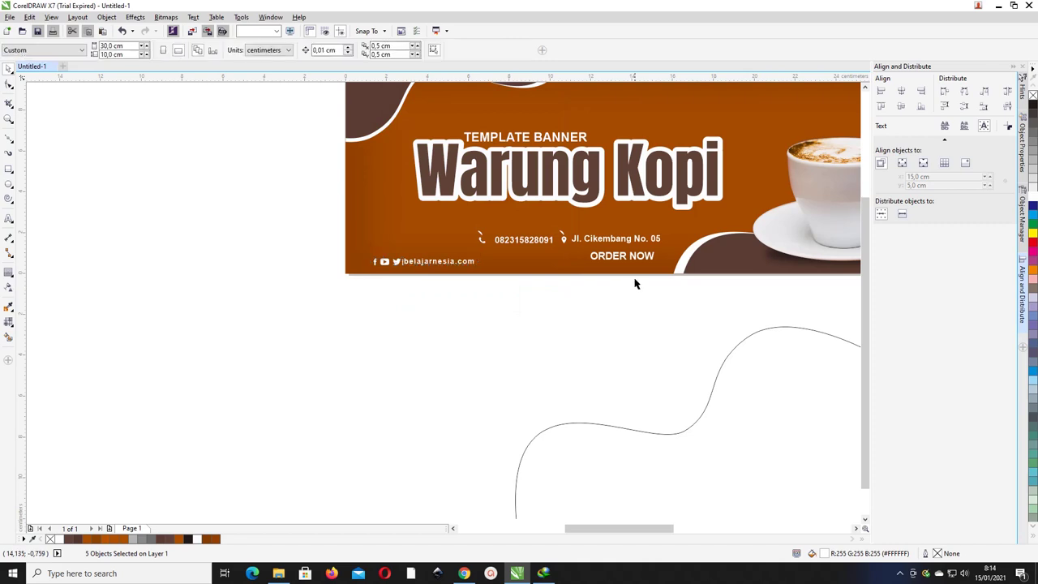
# - Nudge the phone and address line and the ORDER NOW text slightly upward, closer to the Warung Kopi title
pyautogui.click(657, 240)
pyautogui.moveTo(323, 208); pyautogui.dragTo(648, 247)
pyautogui.press('Up')
pyautogui.press('Up')
pyautogui.press('Up')
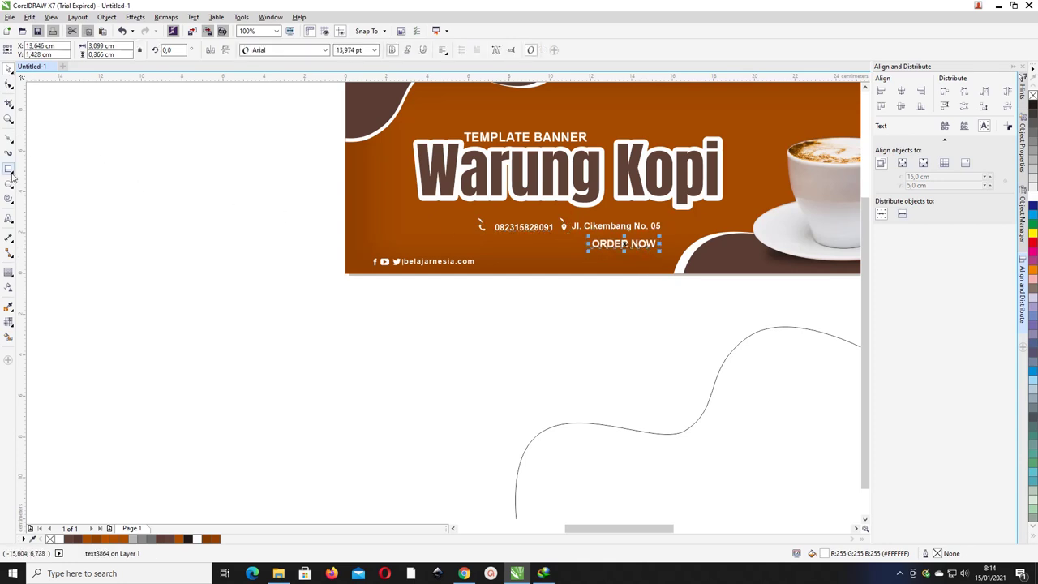
# - Draw a rectangle about 3.74 by 0.82 cm around the ORDER NOW text and fully round its corners
pyautogui.click(8, 173)
pyautogui.scroll(2, 616, 243)
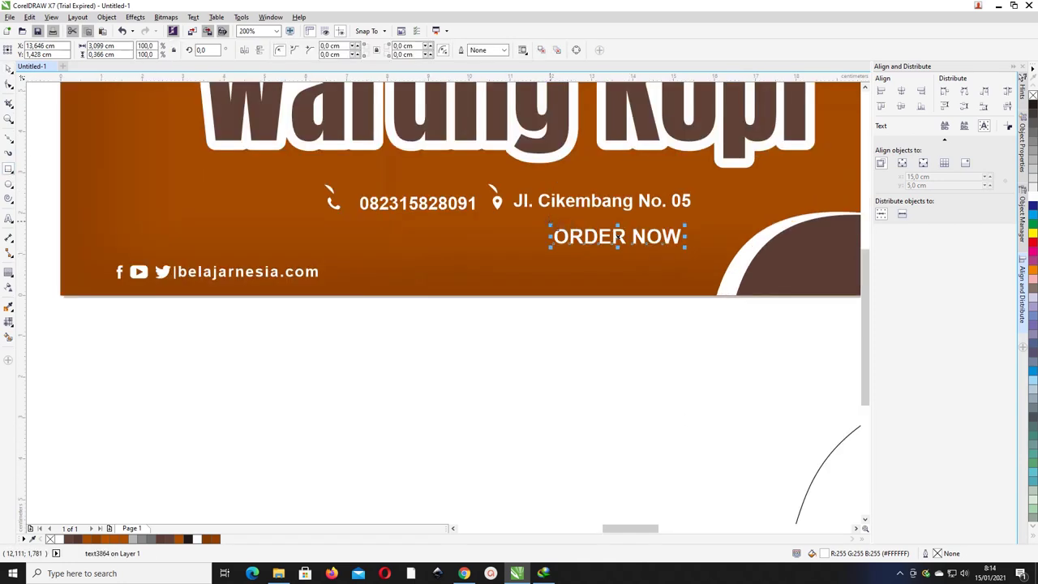
pyautogui.moveTo(538, 219); pyautogui.dragTo(693, 255)
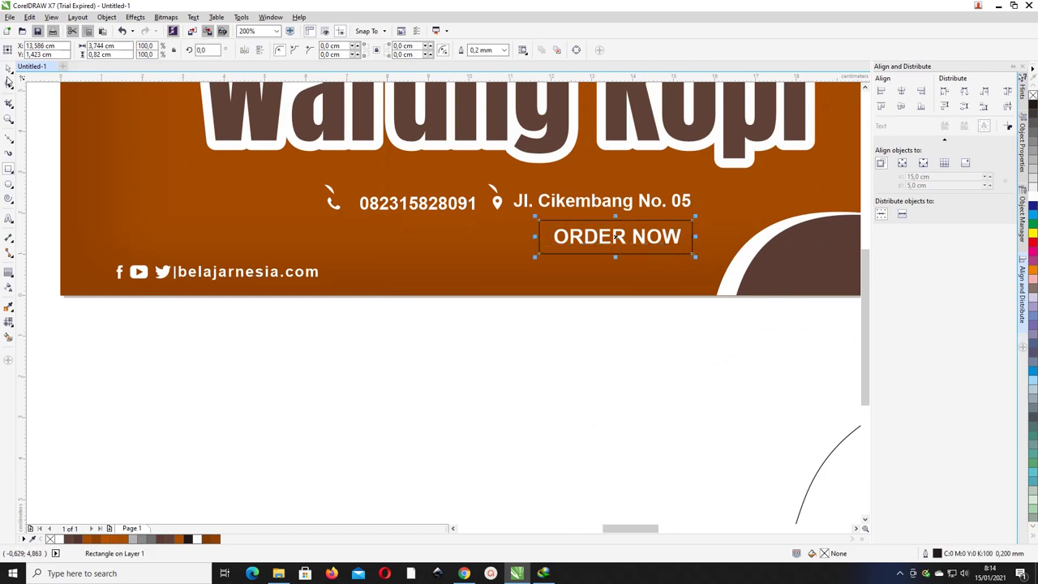
pyautogui.press('F10')
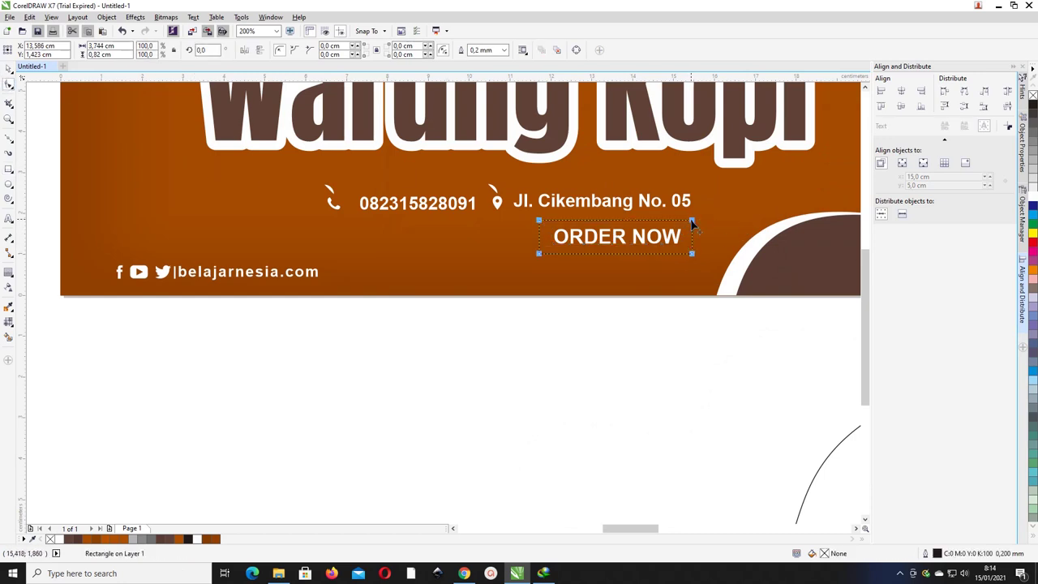
pyautogui.moveTo(691, 221); pyautogui.dragTo(686, 260)
pyautogui.click(9, 71)
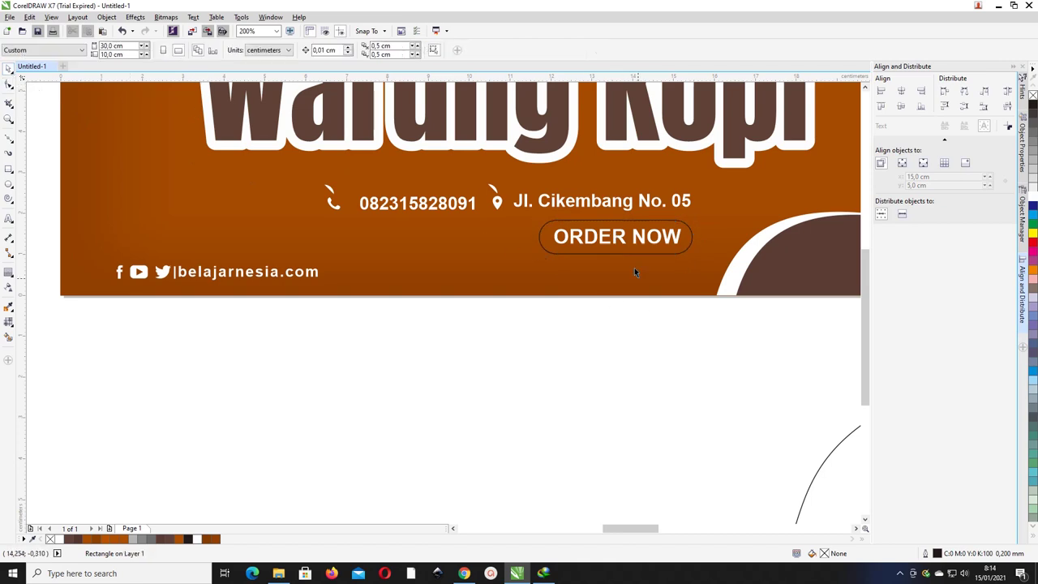
# - Bring the ORDER NOW text to the front of the page
pyautogui.click(620, 237)
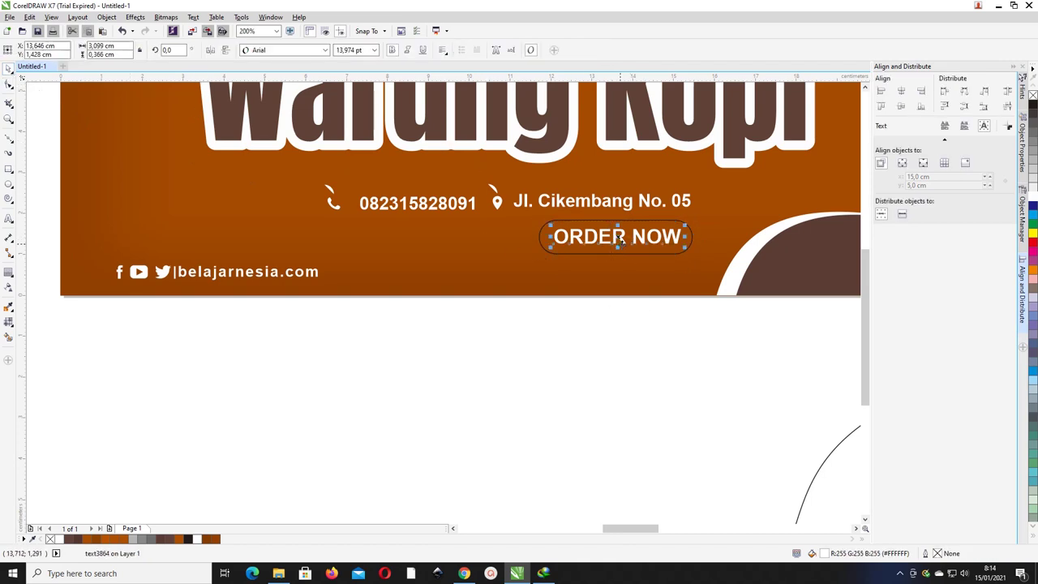
pyautogui.rightClick(619, 238)
pyautogui.moveTo(721, 383)
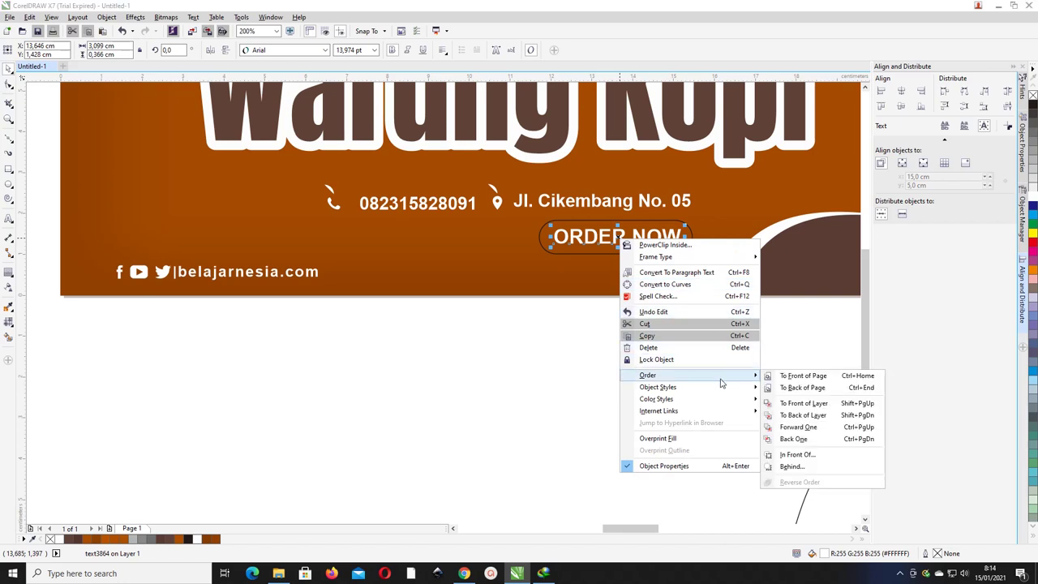
pyautogui.click(796, 377)
pyautogui.click(689, 350)
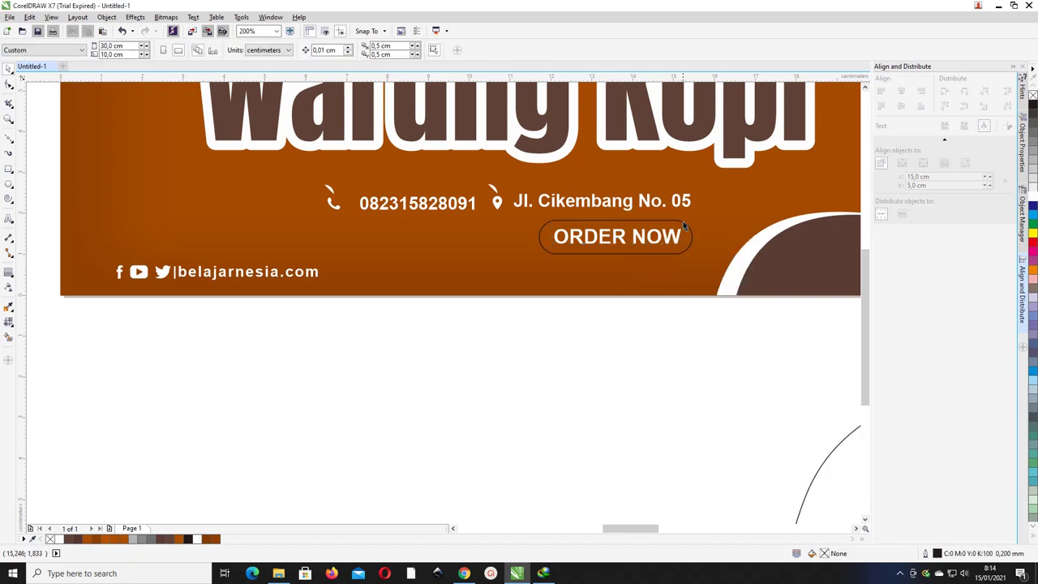
# - Fill the rounded rectangle with white and recolour the ORDER NOW text orange-brown (#AE5000)
pyautogui.click(683, 221)
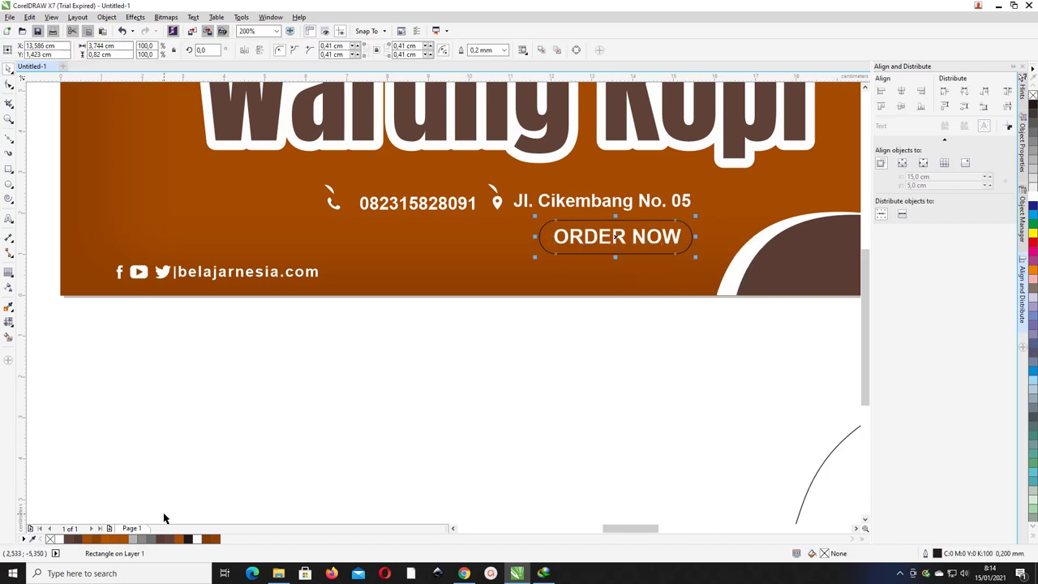
pyautogui.click(195, 539)
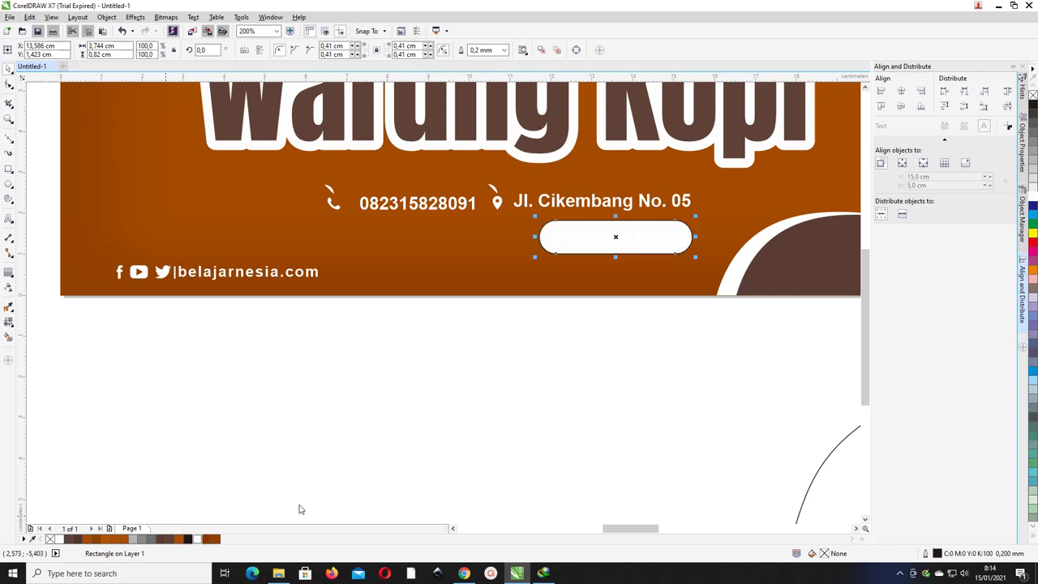
pyautogui.click(439, 312)
pyautogui.click(586, 231)
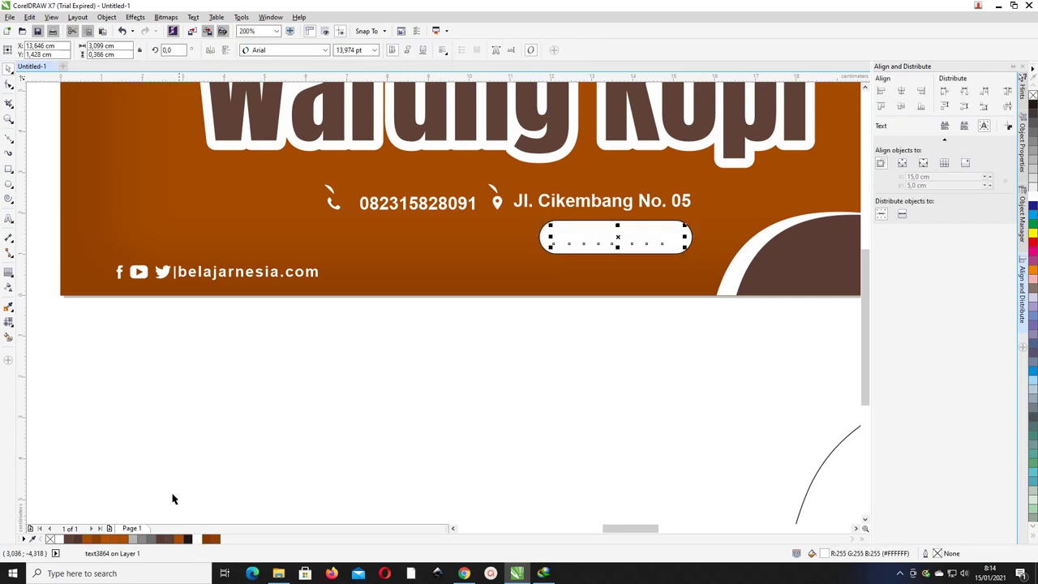
pyautogui.click(128, 539)
pyautogui.click(684, 331)
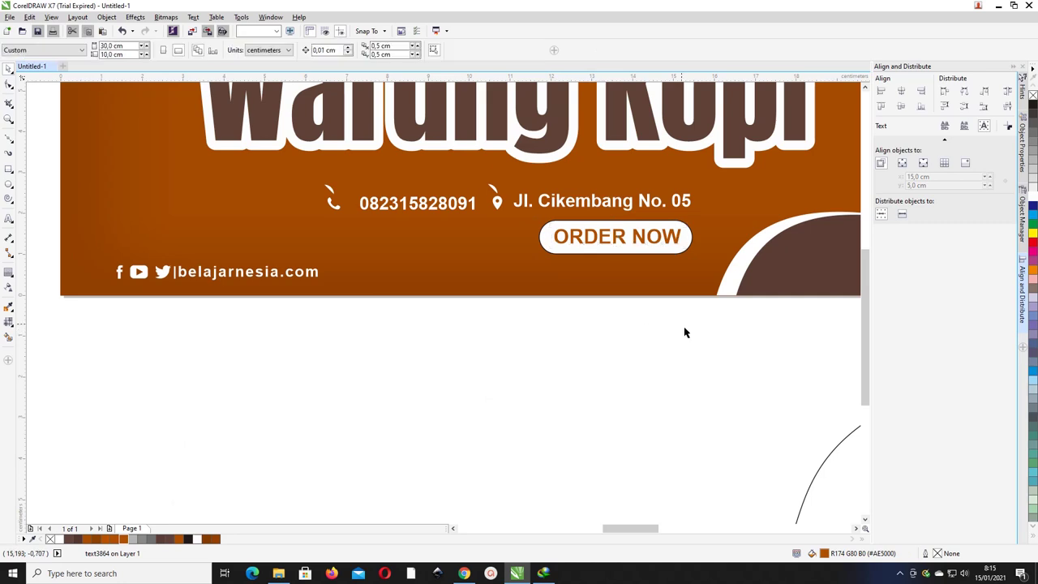
# - Remove the outline from the ORDER NOW button and its text
pyautogui.moveTo(704, 317); pyautogui.dragTo(516, 217)
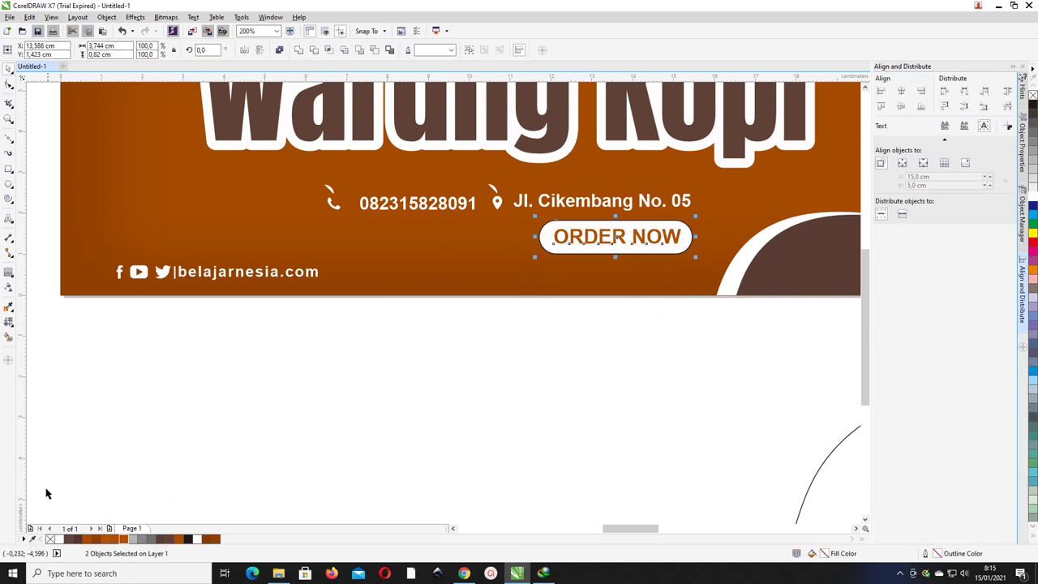
pyautogui.rightClick(50, 539)
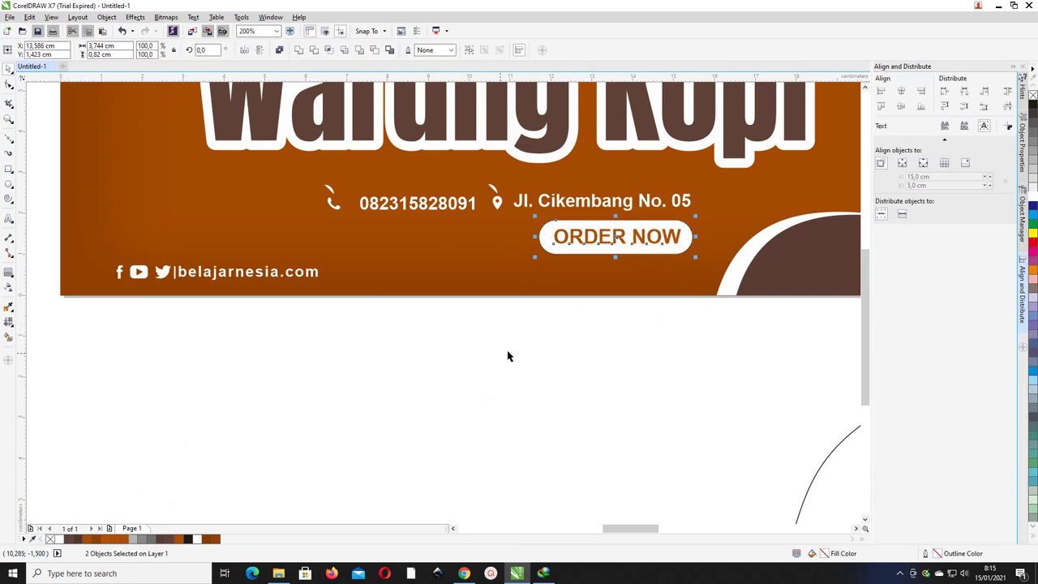
pyautogui.click(475, 339)
pyautogui.click(495, 195)
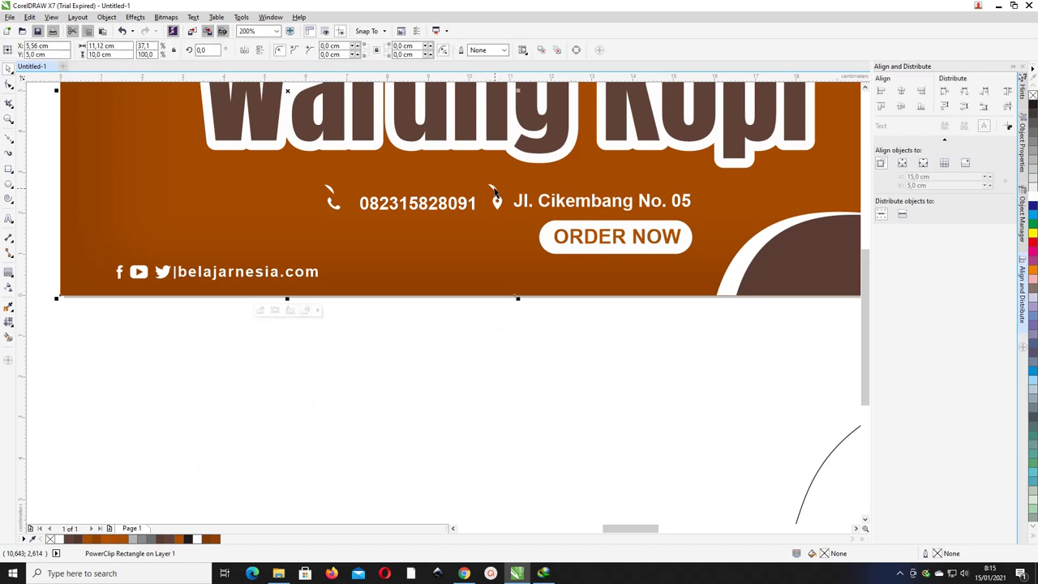
pyautogui.moveTo(495, 192); pyautogui.dragTo(477, 191)
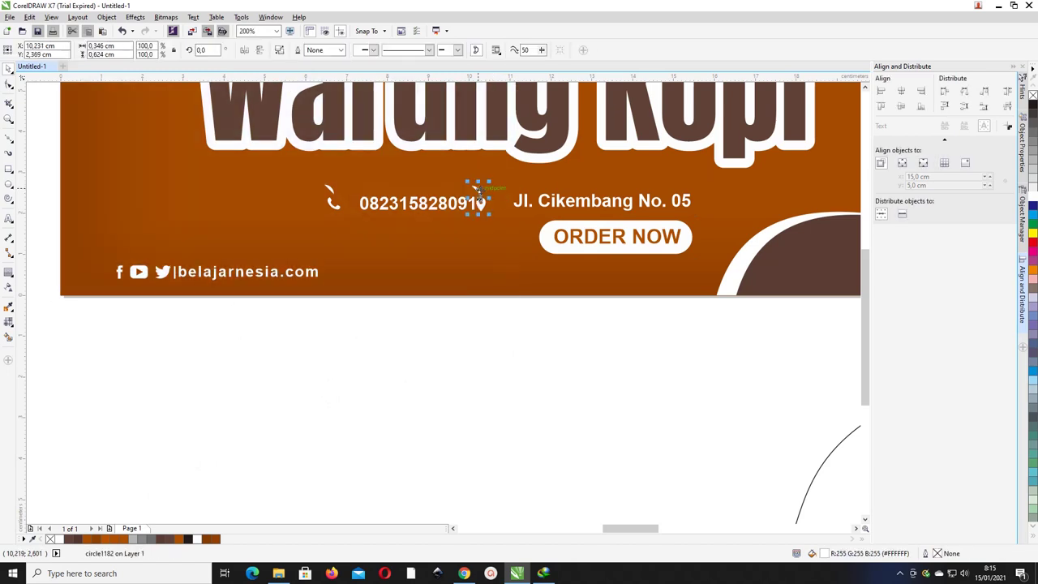
pyautogui.hotkey('ctrl', 'z')
# - Break the location icon apart and delete the stray curved fragment above the pin
pyautogui.click(330, 194)
pyautogui.click(492, 192)
pyautogui.rightClick(492, 189)
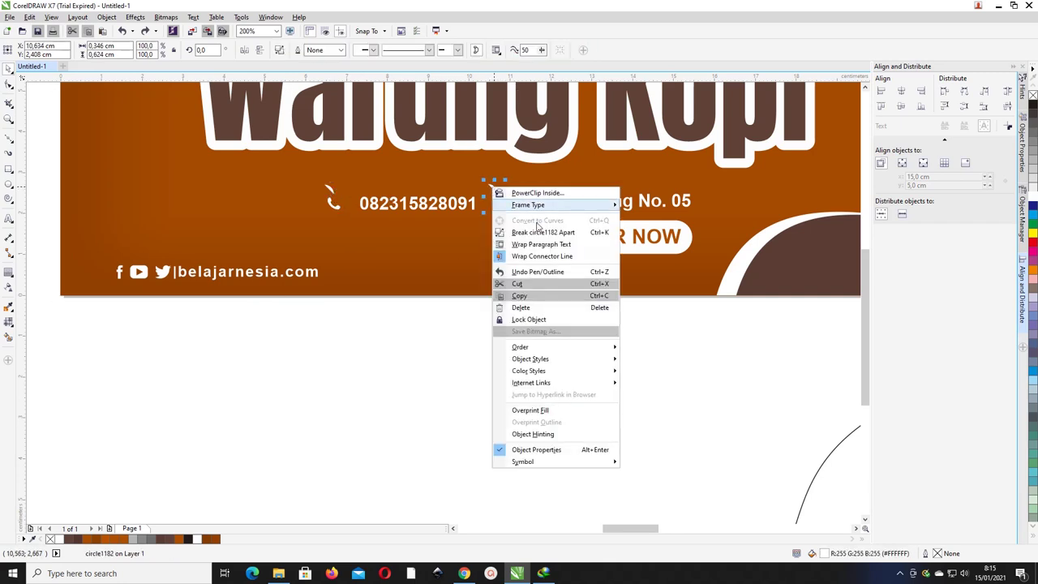
pyautogui.click(534, 233)
pyautogui.click(507, 256)
pyautogui.click(494, 190)
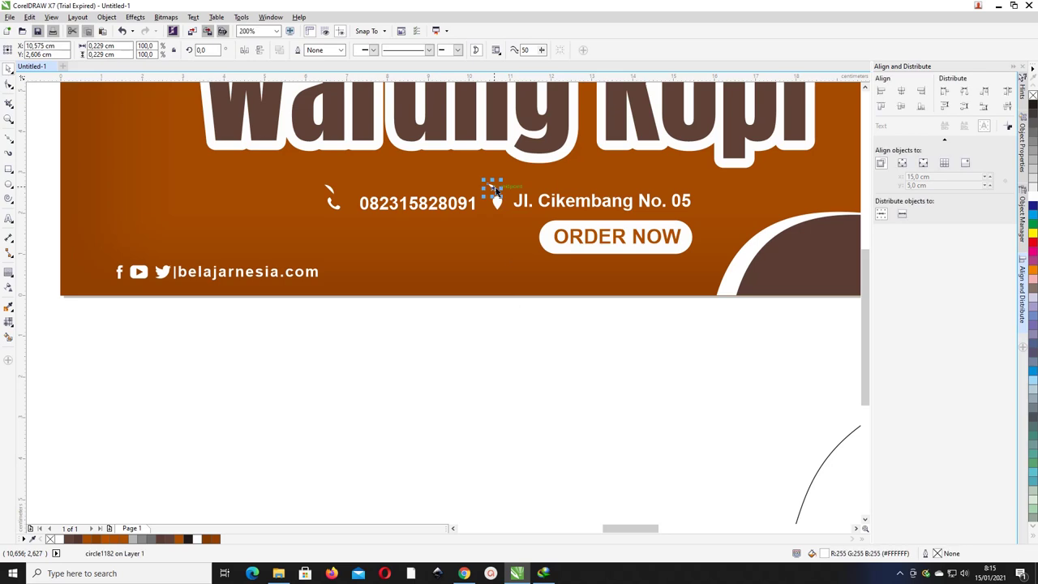
pyautogui.press('Escape')
# - Break the phone icon apart and delete the stray curved fragment above the handset
pyautogui.click(332, 195)
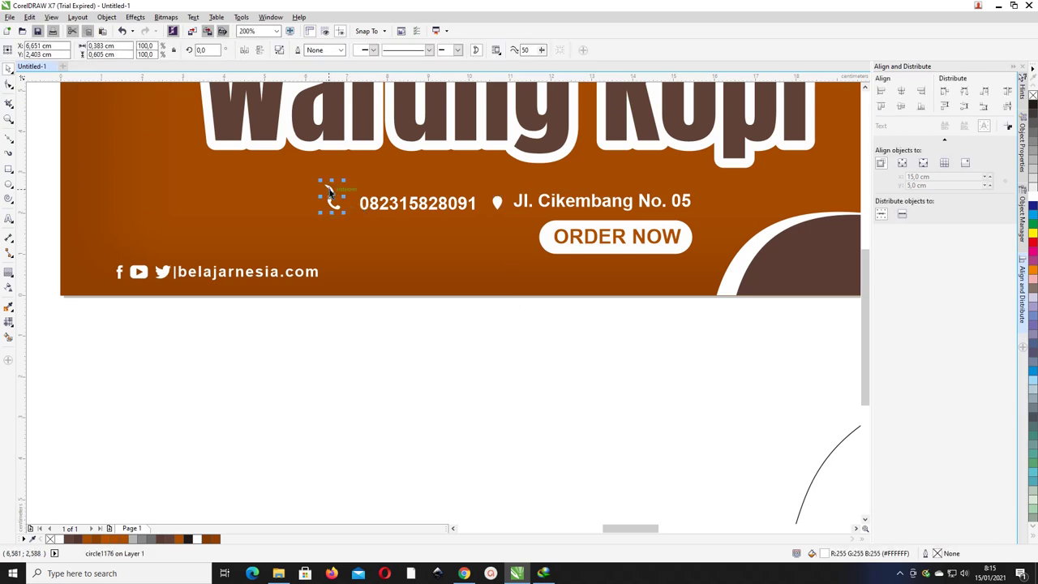
pyautogui.rightClick(329, 191)
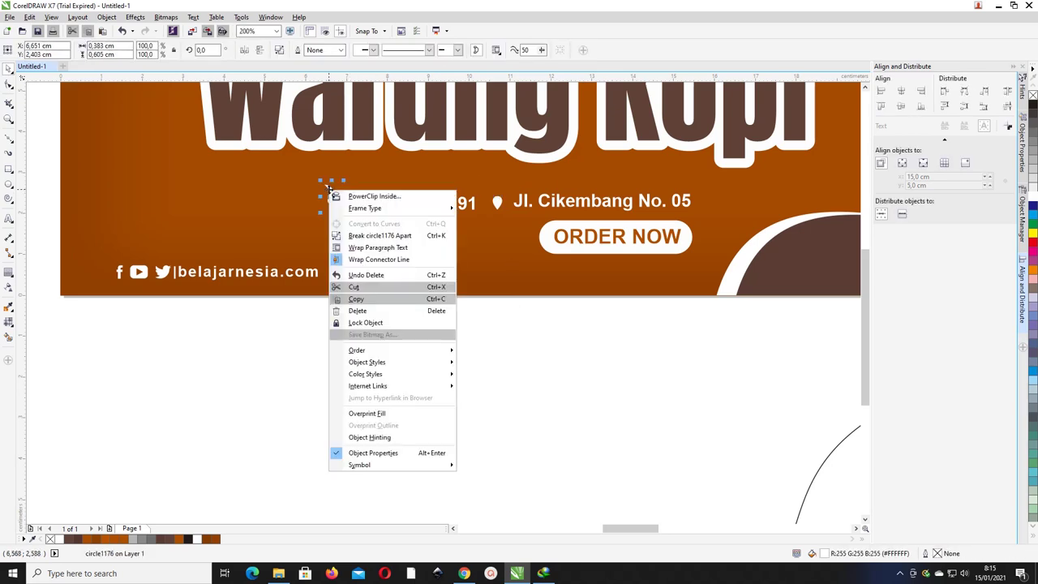
pyautogui.click(373, 234)
pyautogui.click(330, 189)
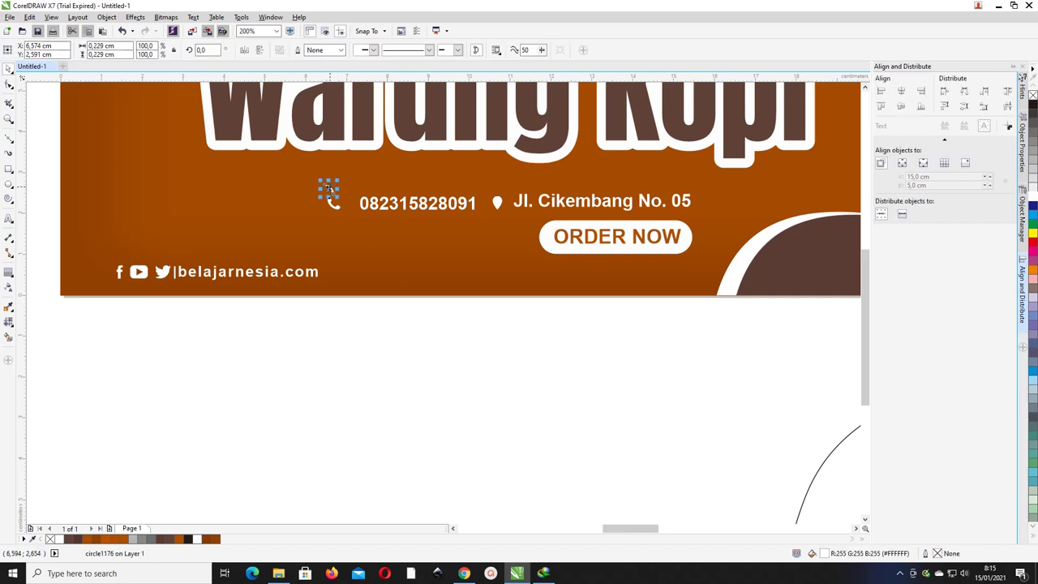
pyautogui.press('Delete')
# - Move the white pin shape aside to expose the small white circle hidden under it
pyautogui.press('z')
pyautogui.moveTo(512, 228); pyautogui.dragTo(618, 253)
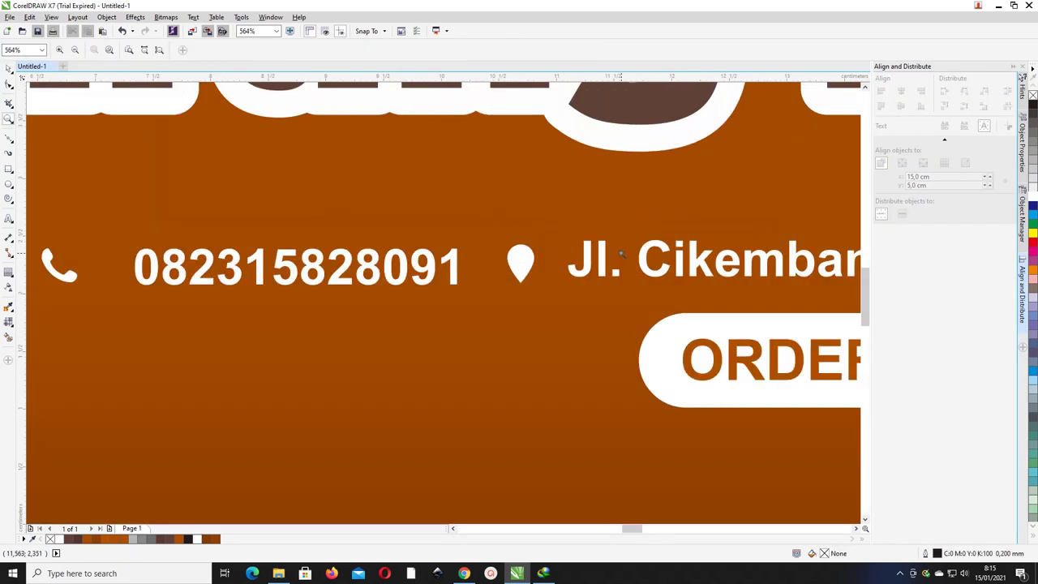
pyautogui.moveTo(504, 261); pyautogui.dragTo(617, 325)
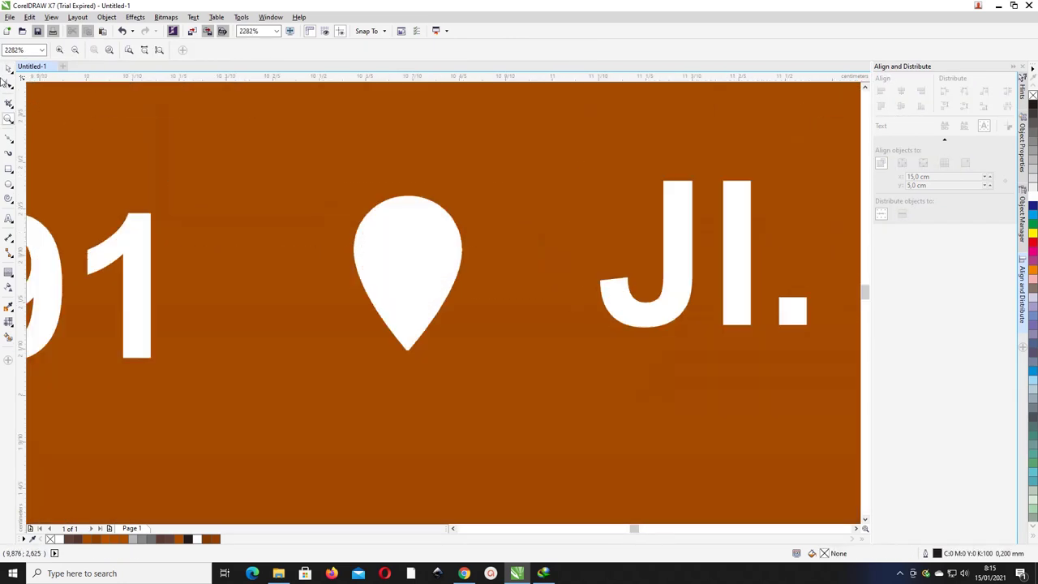
pyautogui.click(7, 68)
pyautogui.doubleClick(409, 256)
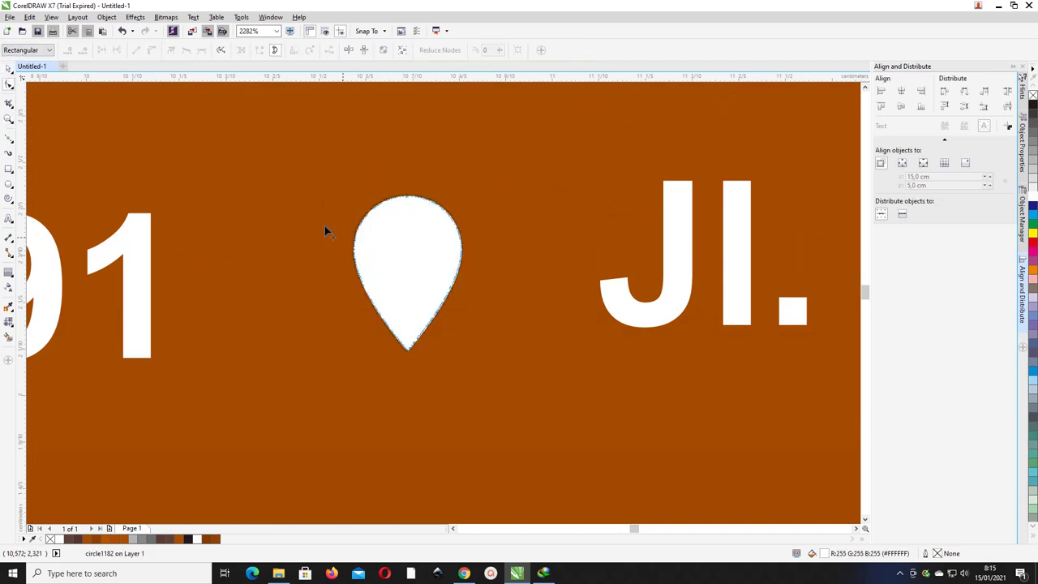
pyautogui.press('space')
pyautogui.moveTo(417, 244); pyautogui.dragTo(329, 239)
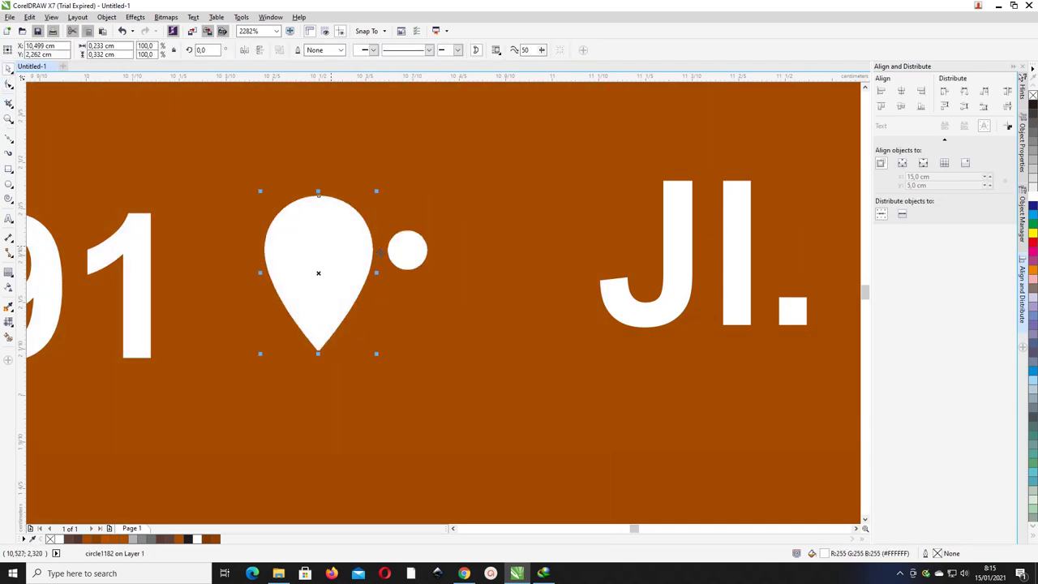
# - Select the small circle with the pin shape and centre it horizontally on the pin
pyautogui.click(408, 259)
pyautogui.keyDown('shift'); pyautogui.click(329, 244); pyautogui.keyUp('shift')
pyautogui.press('x')
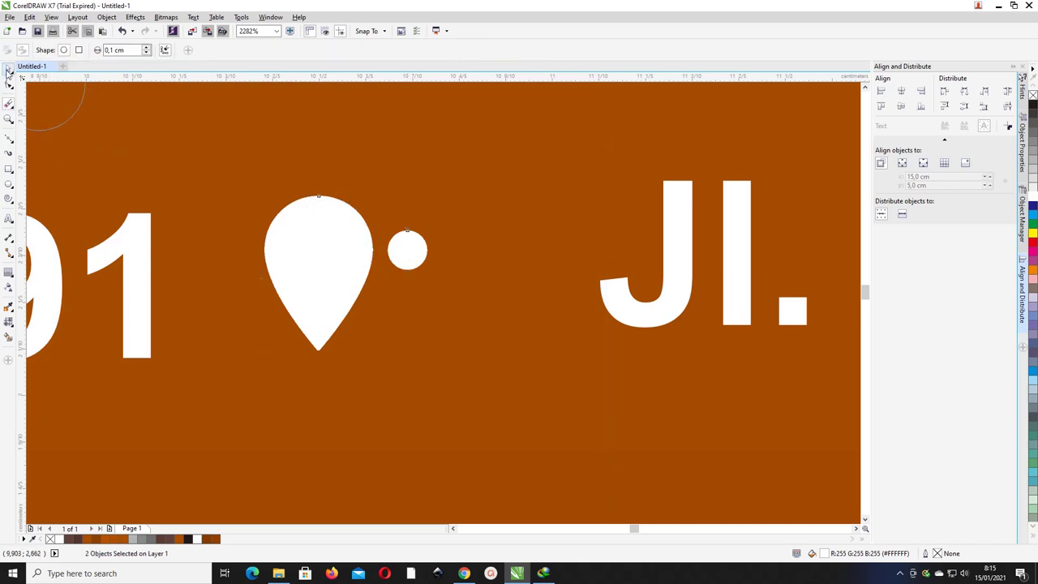
pyautogui.click(7, 70)
pyautogui.press('c')
pyautogui.click(386, 249)
# - Trim the pin shape with the small circle to cut a round hole in it
pyautogui.click(338, 251)
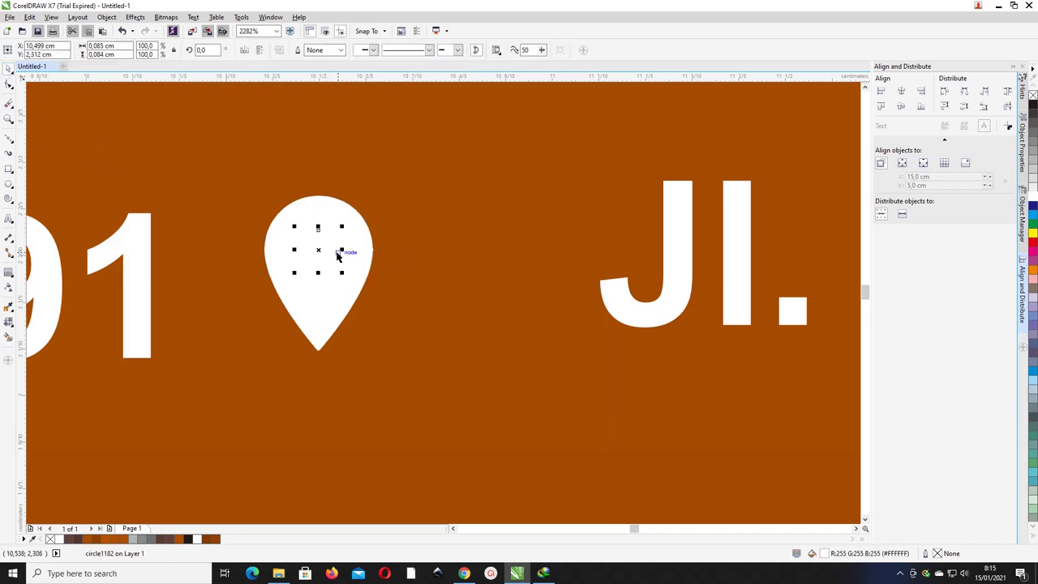
pyautogui.keyDown('shift'); pyautogui.click(324, 214); pyautogui.keyUp('shift')
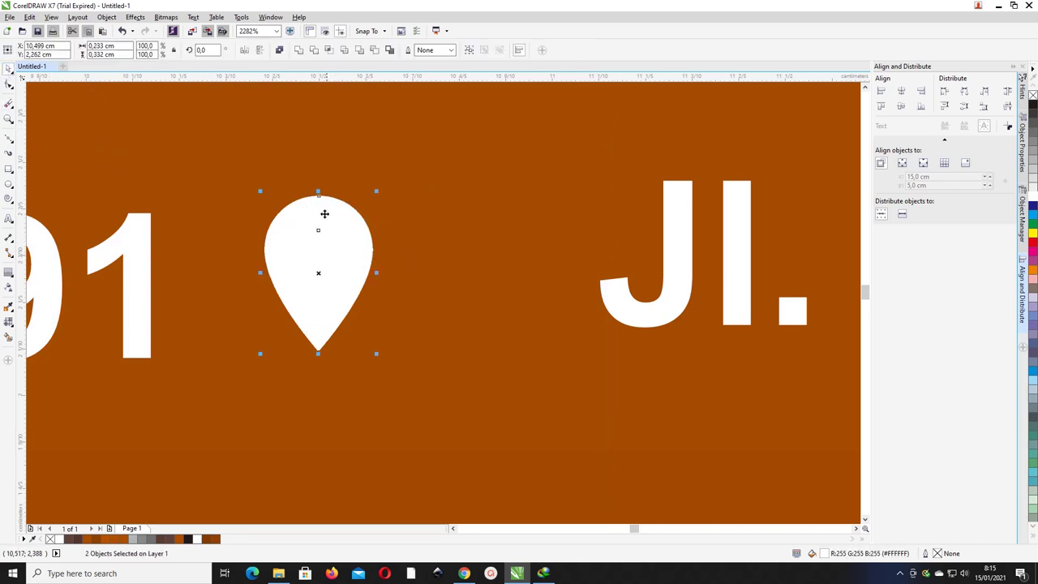
pyautogui.click(314, 50)
# - Move the trimmed pin next to the address text and delete the leftover small circle
pyautogui.moveTo(319, 215); pyautogui.dragTo(508, 224)
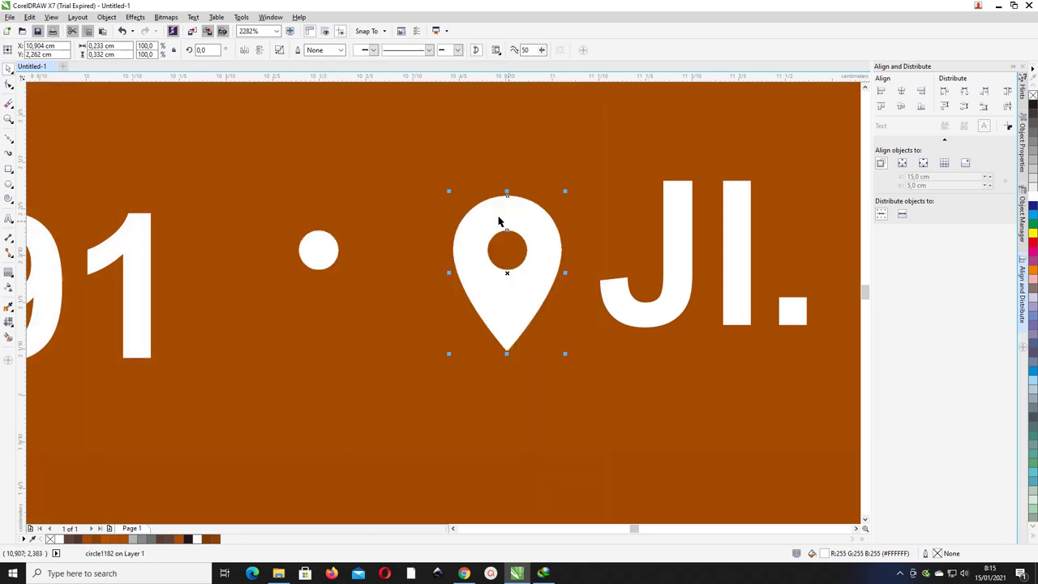
pyautogui.click(328, 246)
pyautogui.press('Delete')
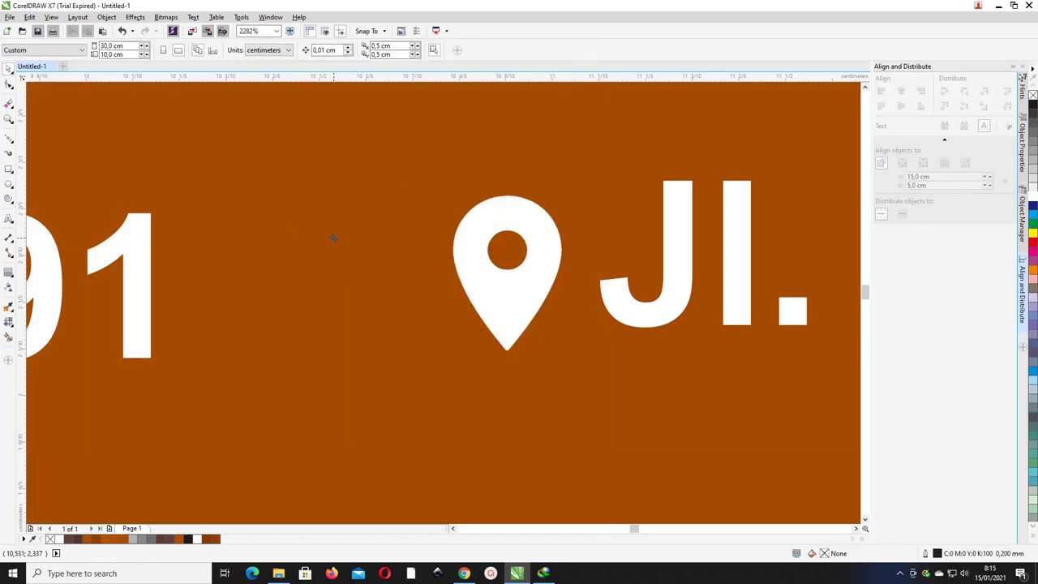
# - Draw a circle about 0.42 cm across around the location pin and fill it with white
pyautogui.scroll(-4, 333, 238)
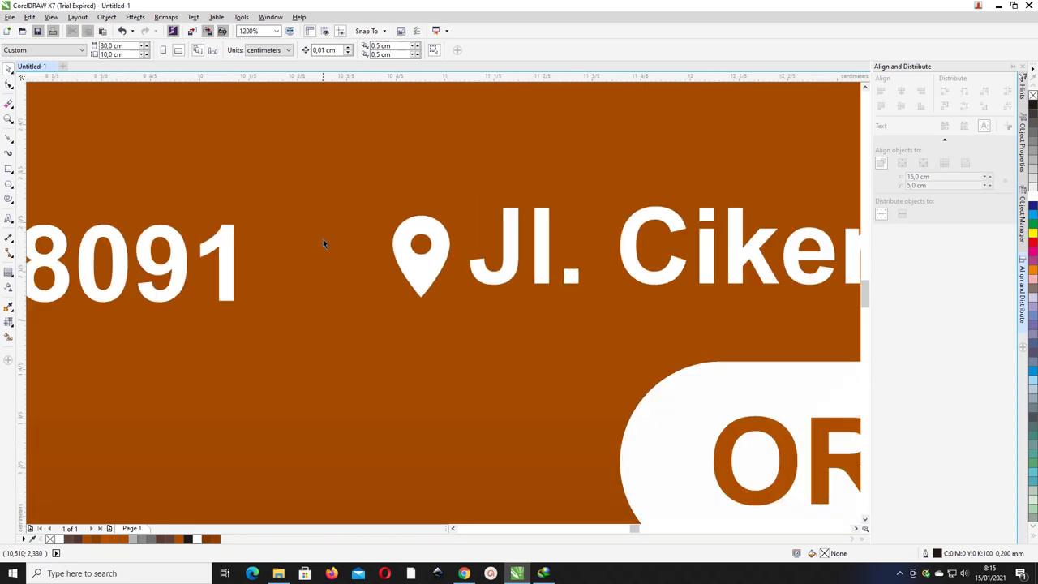
pyautogui.click(9, 185)
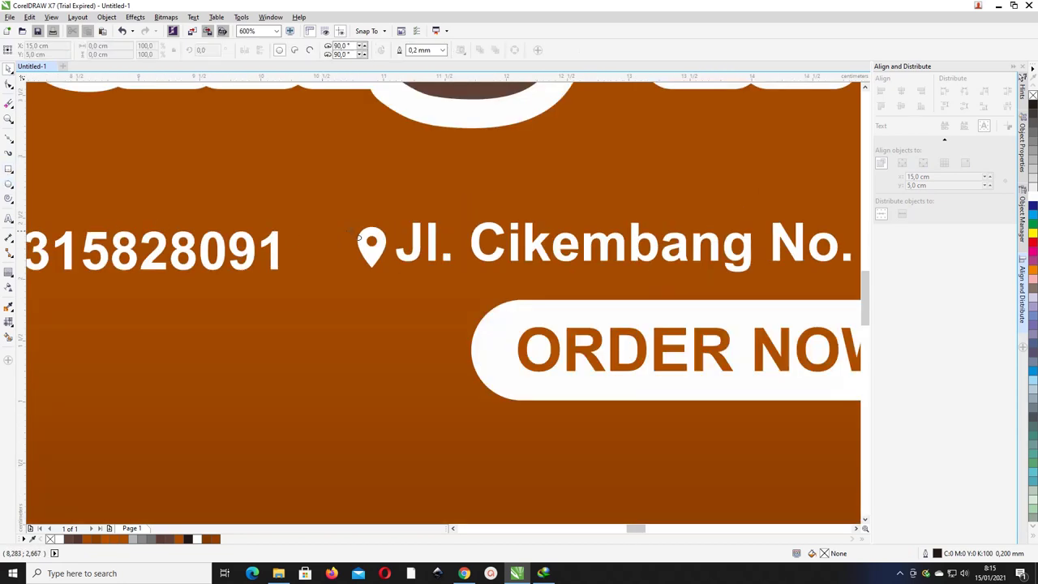
pyautogui.moveTo(345, 226)
pyautogui.mouseDown()
pyautogui.moveTo(402, 262)
pyautogui.moveTo(398, 278)
pyautogui.mouseUp()
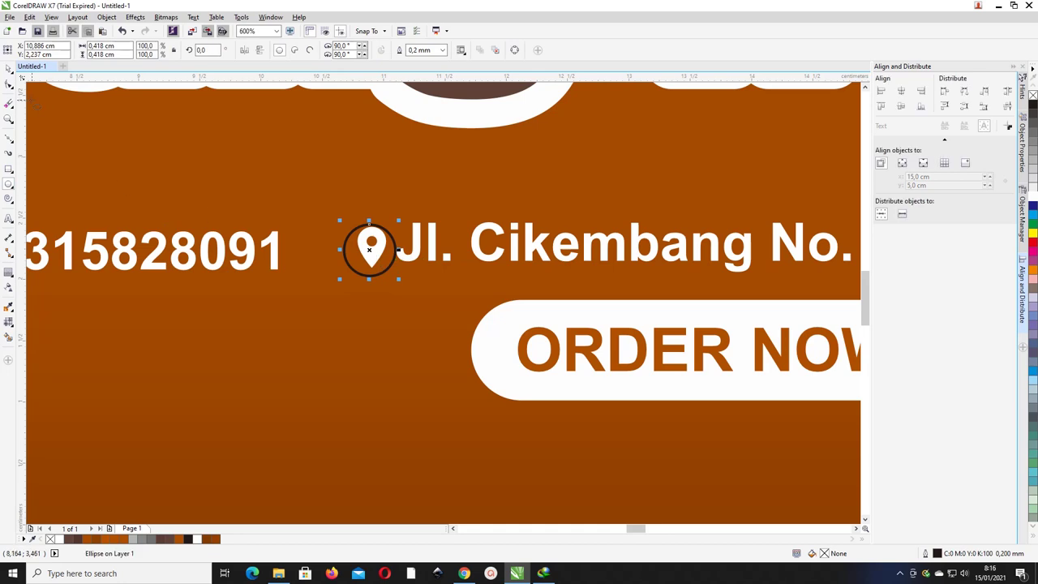
pyautogui.click(9, 70)
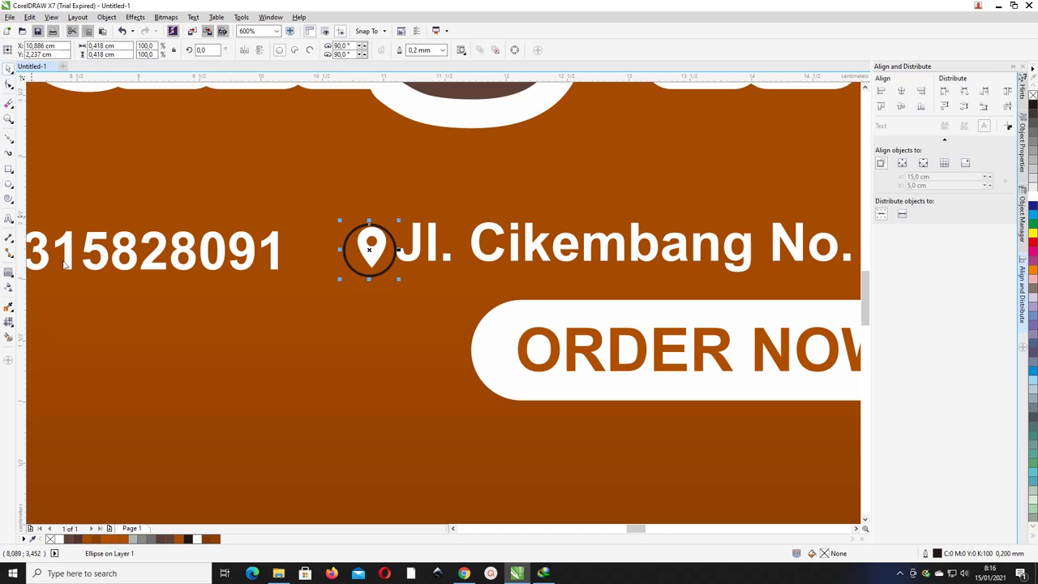
pyautogui.click(197, 539)
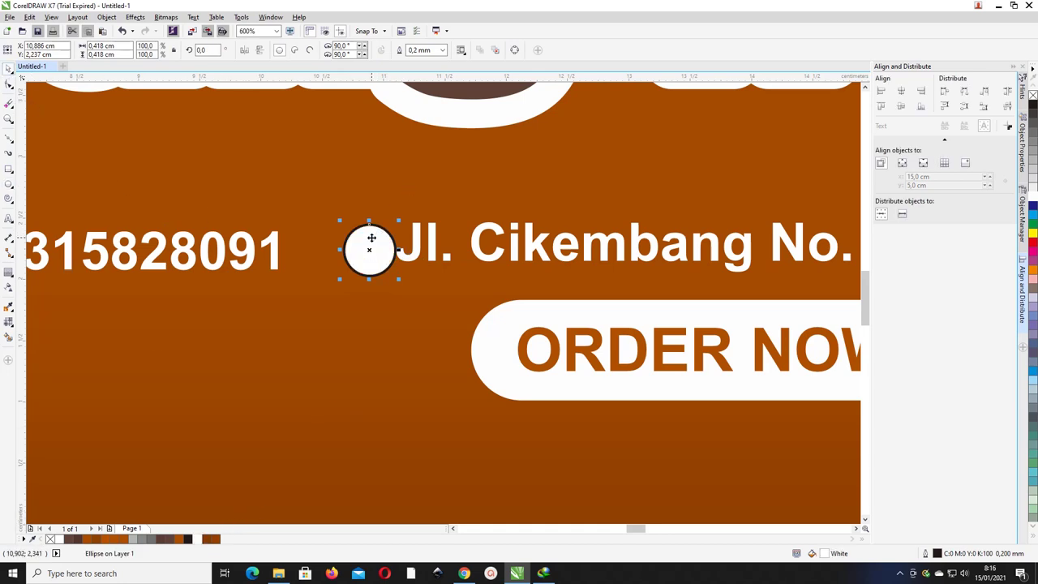
# - Move the white circle just left of the location pin and send it one level back in the stacking order
pyautogui.moveTo(372, 238); pyautogui.dragTo(335, 237)
pyautogui.rightClick(335, 236)
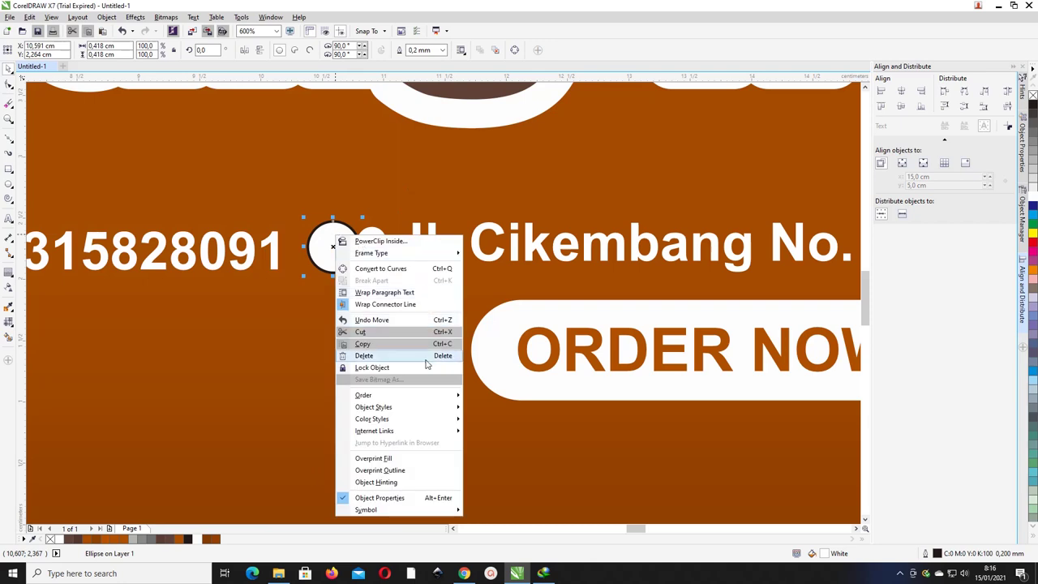
pyautogui.moveTo(430, 396)
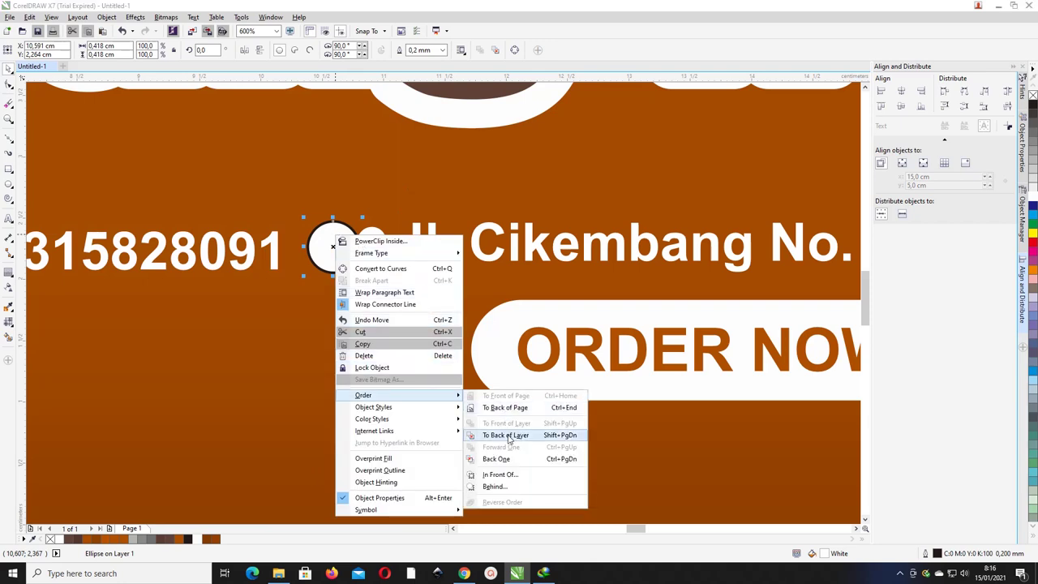
pyautogui.click(497, 459)
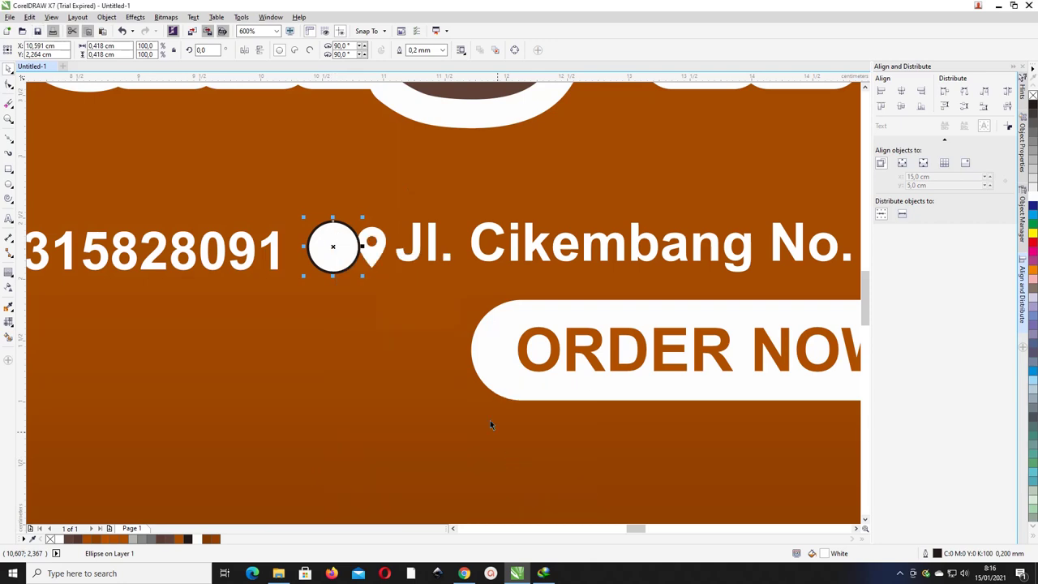
# - Fill the location pin with the banner's orange and centre it horizontally on the white circle
pyautogui.click(372, 246)
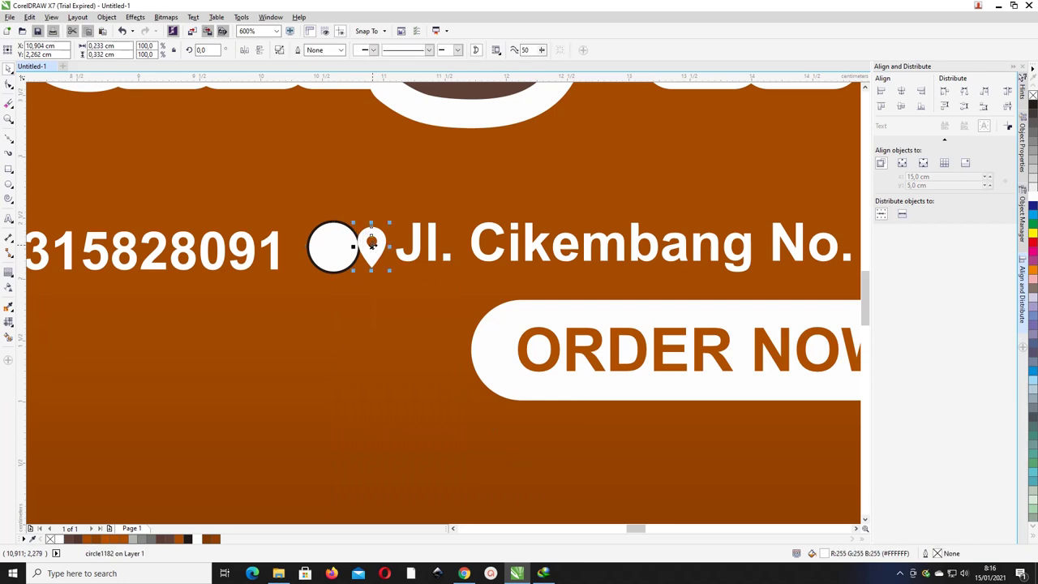
pyautogui.click(180, 539)
pyautogui.press('c')
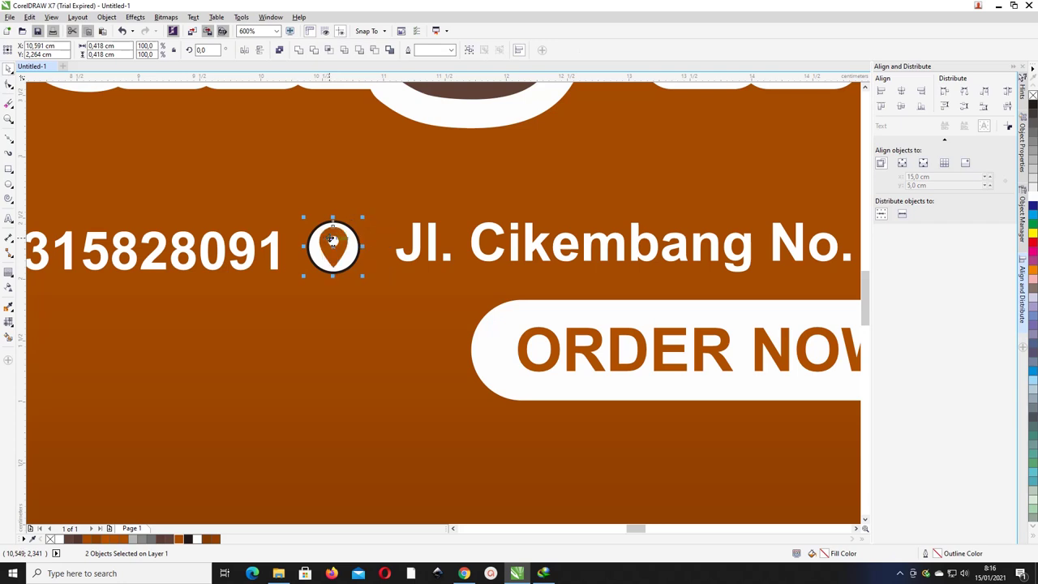
# - Remove the black outline from the white circle behind the location pin
pyautogui.click(373, 220)
pyautogui.click(357, 241)
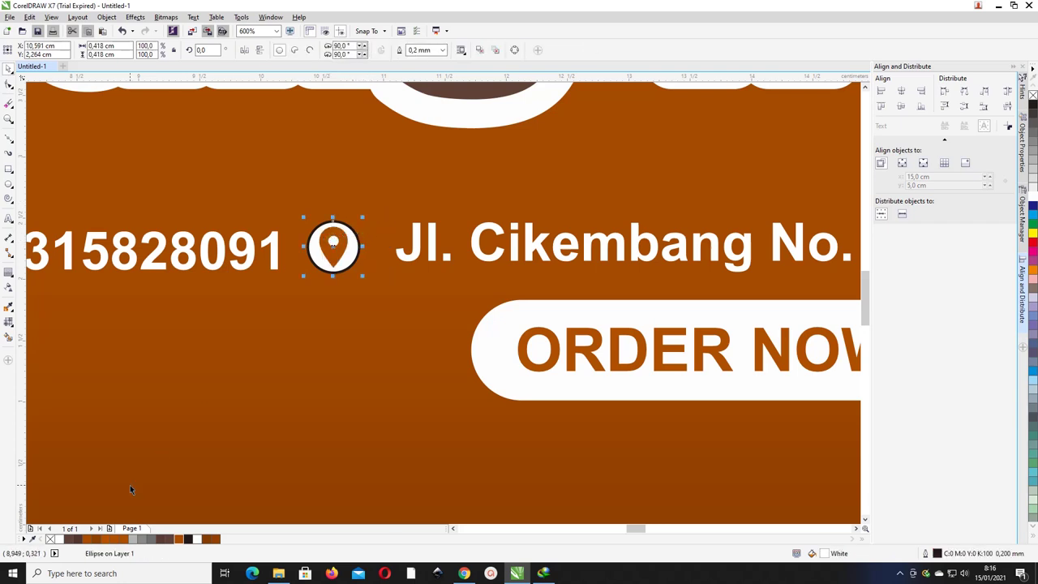
pyautogui.rightClick(48, 539)
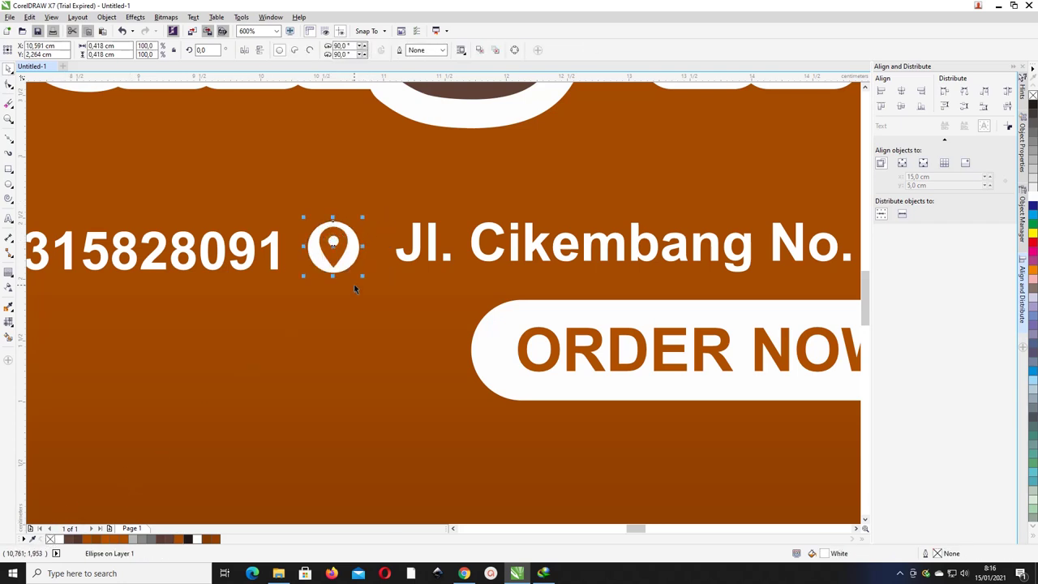
# - Duplicate the white circle and centre the copy horizontally and vertically on the phone icon
pyautogui.click(358, 265)
pyautogui.click(358, 256)
pyautogui.hotkey('ctrl', 'd')
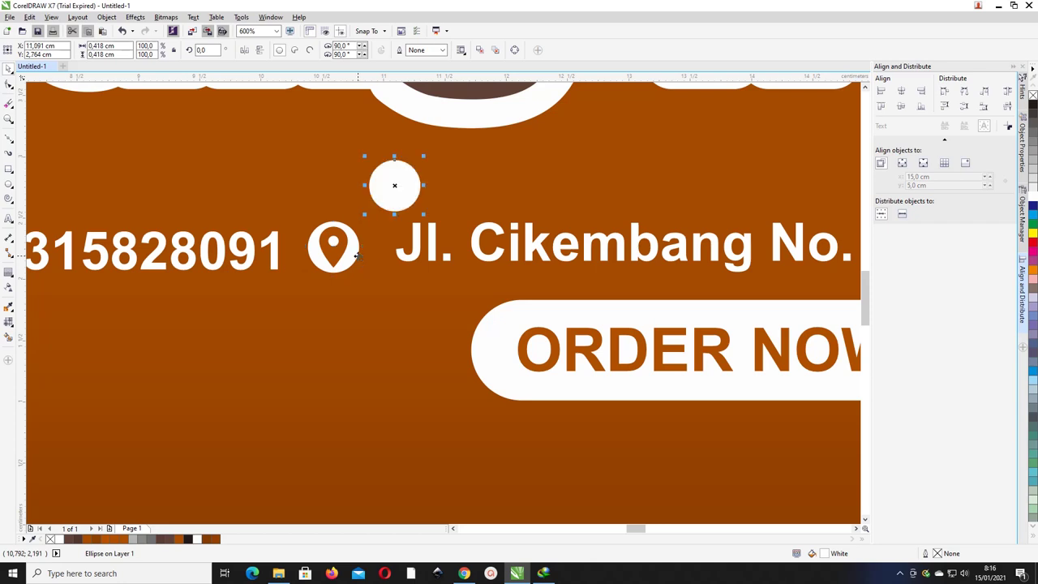
pyautogui.scroll(-2, 384, 240)
pyautogui.keyDown('shift'); pyautogui.click(118, 252); pyautogui.keyUp('shift')
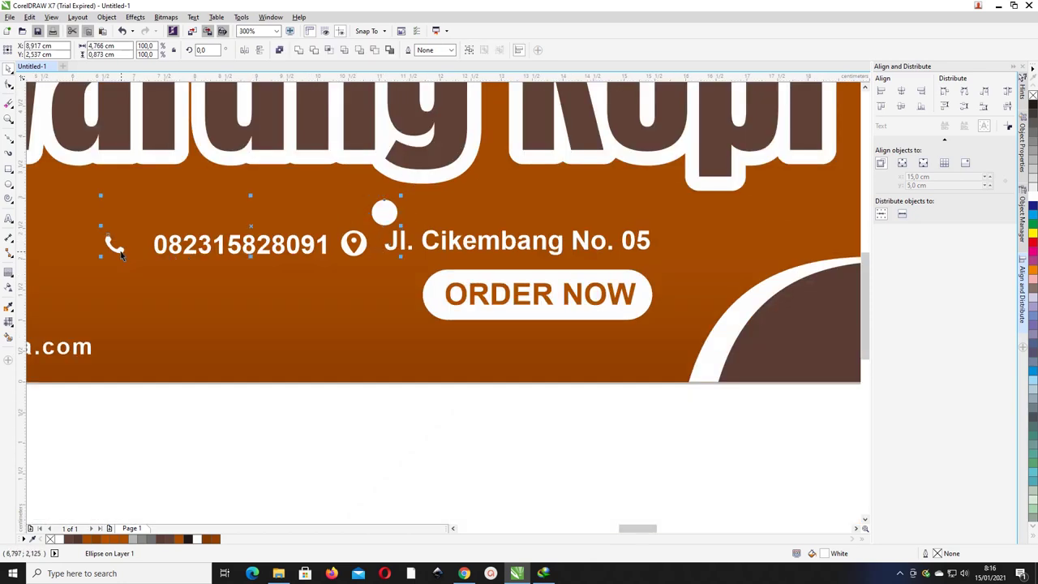
pyautogui.press('c')
pyautogui.press('e')
pyautogui.click(132, 223)
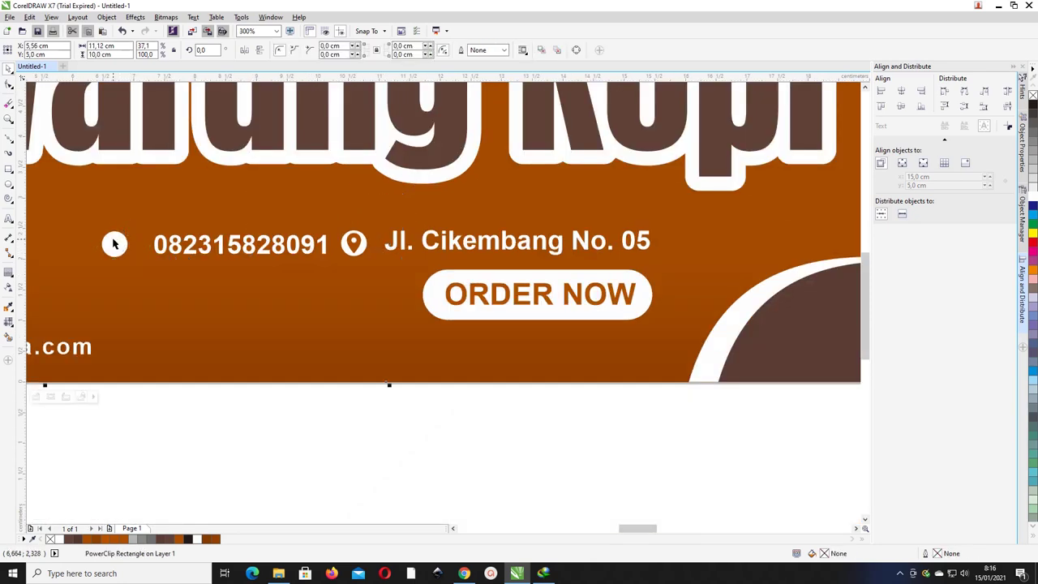
# - Move the copied circle aside, toward the phone number, and select the uncovered phone icon
pyautogui.click(114, 243)
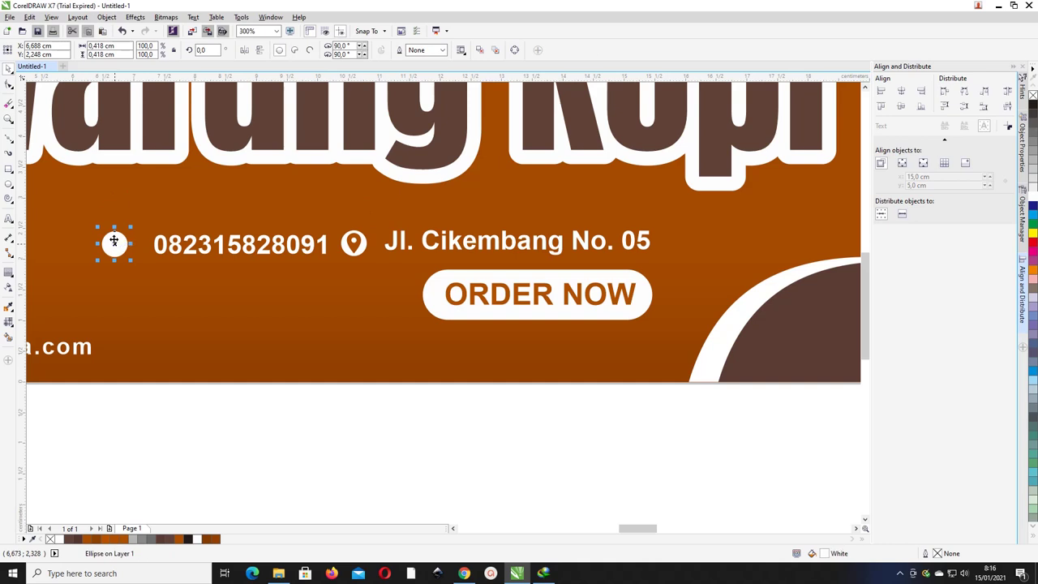
pyautogui.click(114, 245)
pyautogui.click(163, 403)
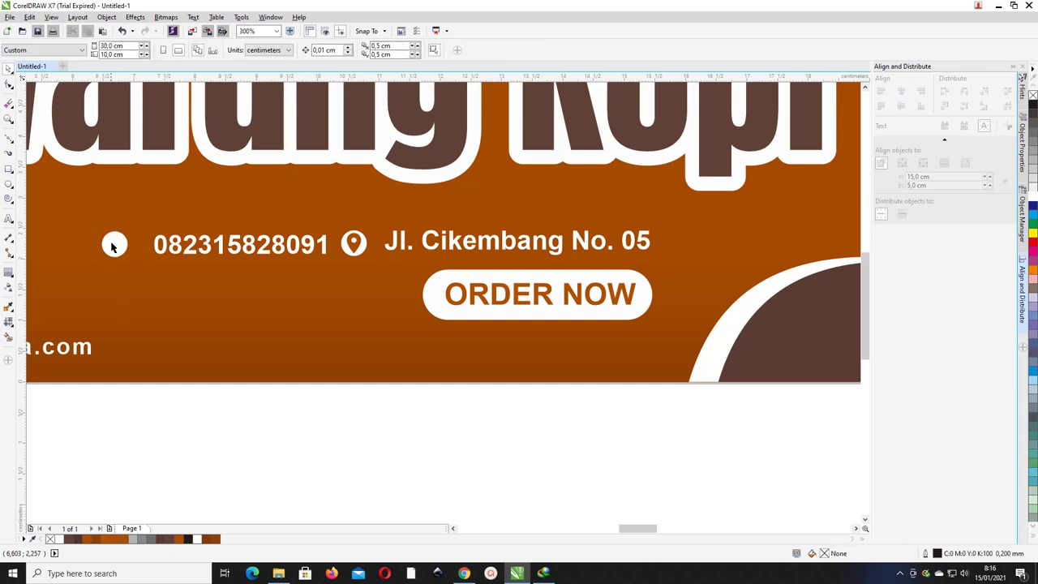
pyautogui.moveTo(113, 244); pyautogui.dragTo(140, 244)
pyautogui.click(115, 247)
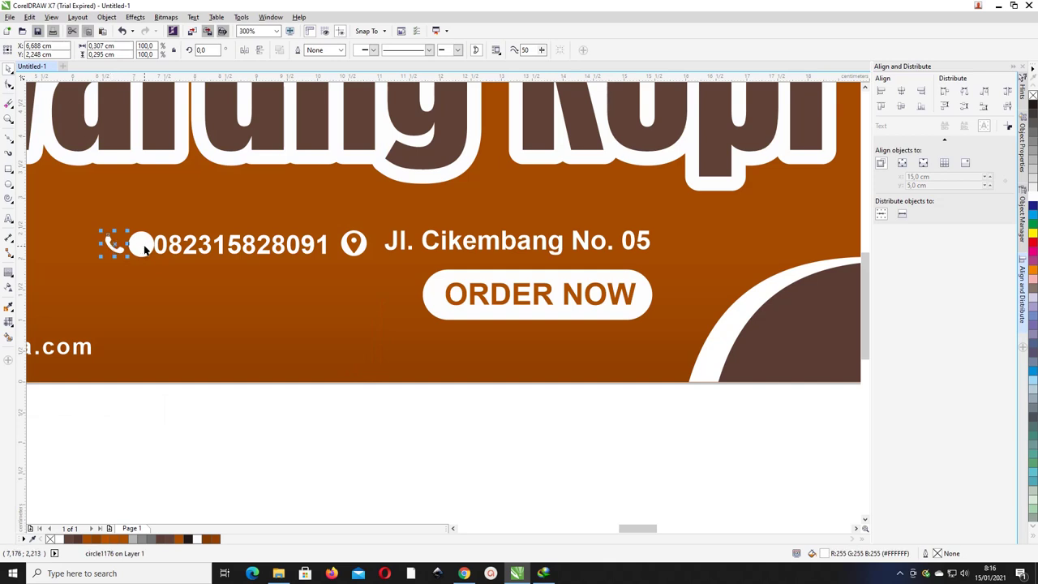
# - Centre the phone icon horizontally and vertically on the white circle and fill it with orange R174 G80 B0
pyautogui.keyDown('shift'); pyautogui.click(145, 249); pyautogui.keyUp('shift')
pyautogui.press('c')
pyautogui.press('e')
pyautogui.click(145, 224)
pyautogui.click(139, 244)
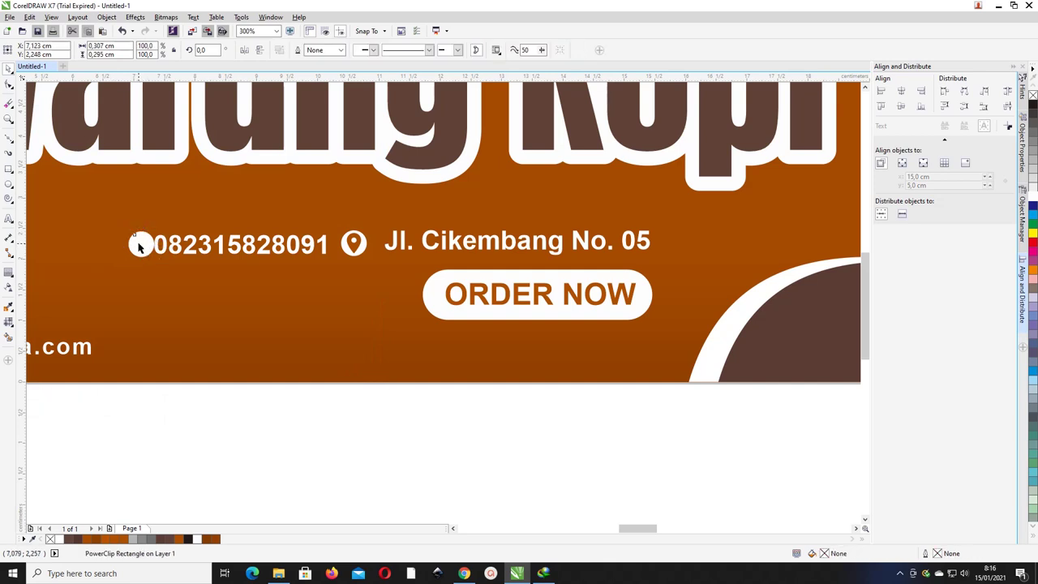
pyautogui.click(128, 541)
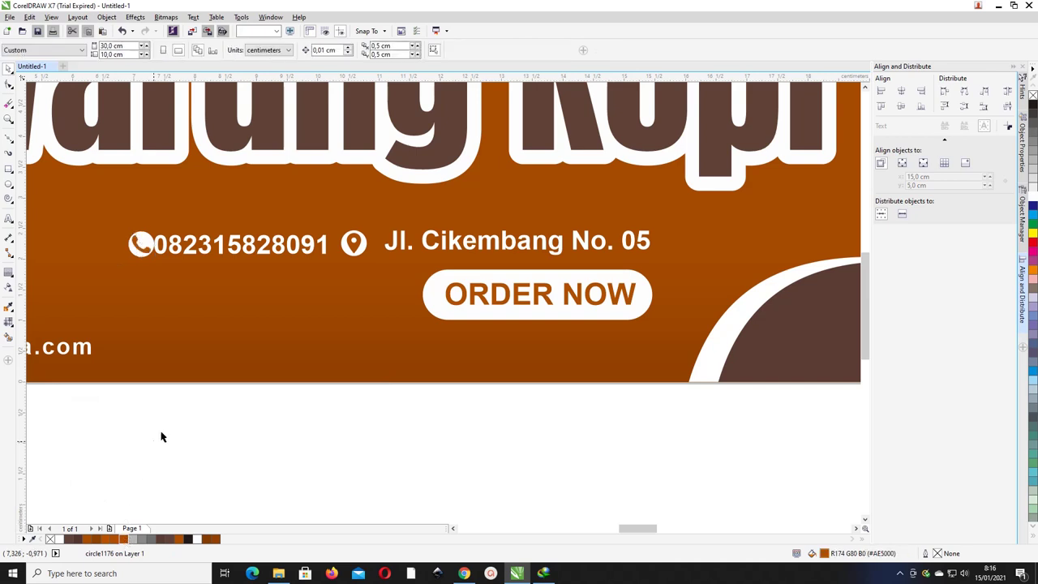
# - Group the phone icon with its white circle and move the group left, clear of the phone number
pyautogui.moveTo(186, 430); pyautogui.dragTo(91, 197)
pyautogui.hotkey('ctrl', 'g')
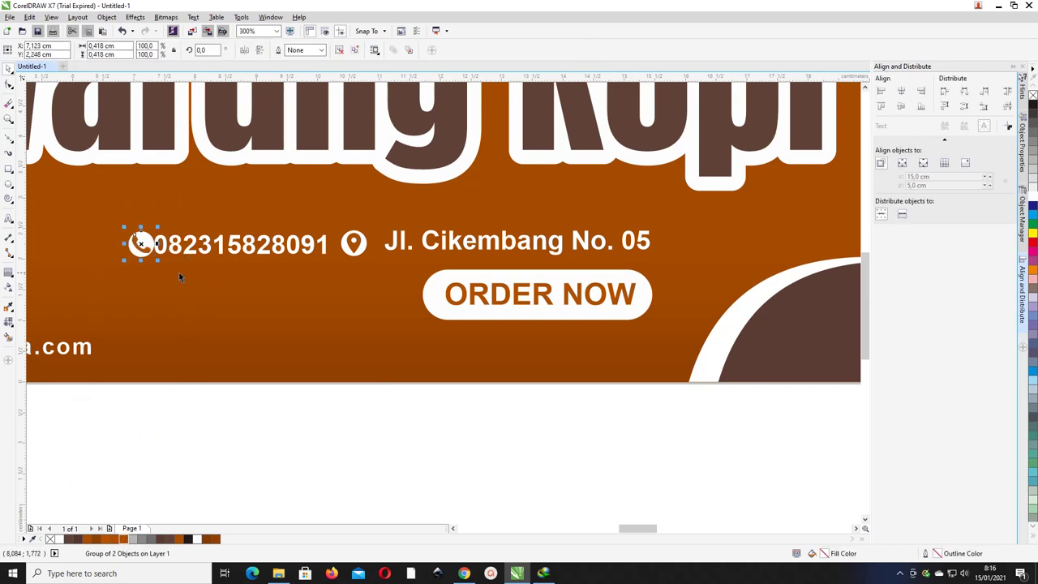
pyautogui.moveTo(141, 243); pyautogui.dragTo(128, 243)
pyautogui.click(322, 413)
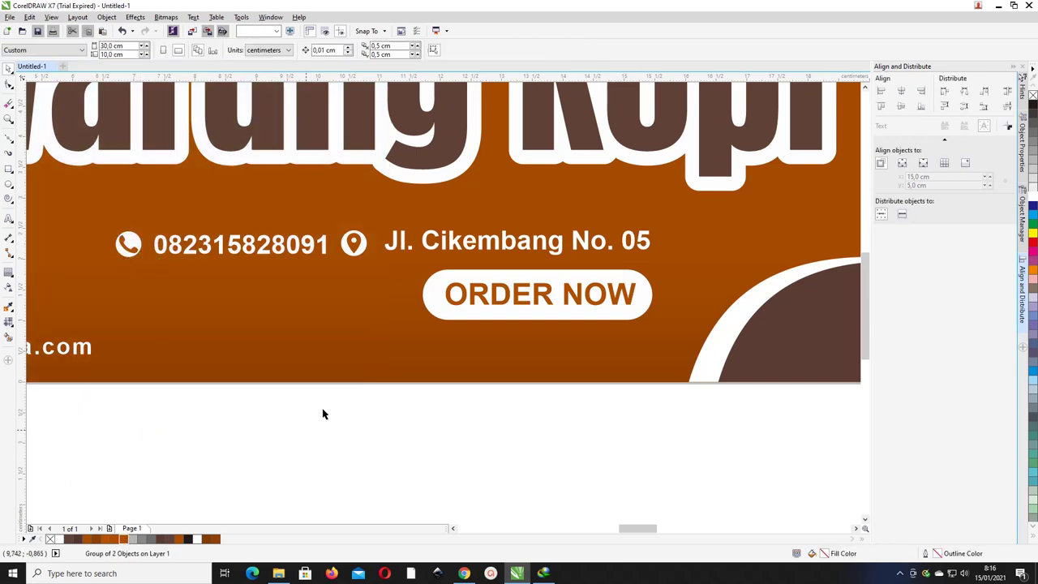
# - Select the contact line together with the ORDER NOW button and move them down about 0.6 cm
pyautogui.scroll(-3, 402, 301)
pyautogui.moveTo(205, 278); pyautogui.dragTo(480, 296)
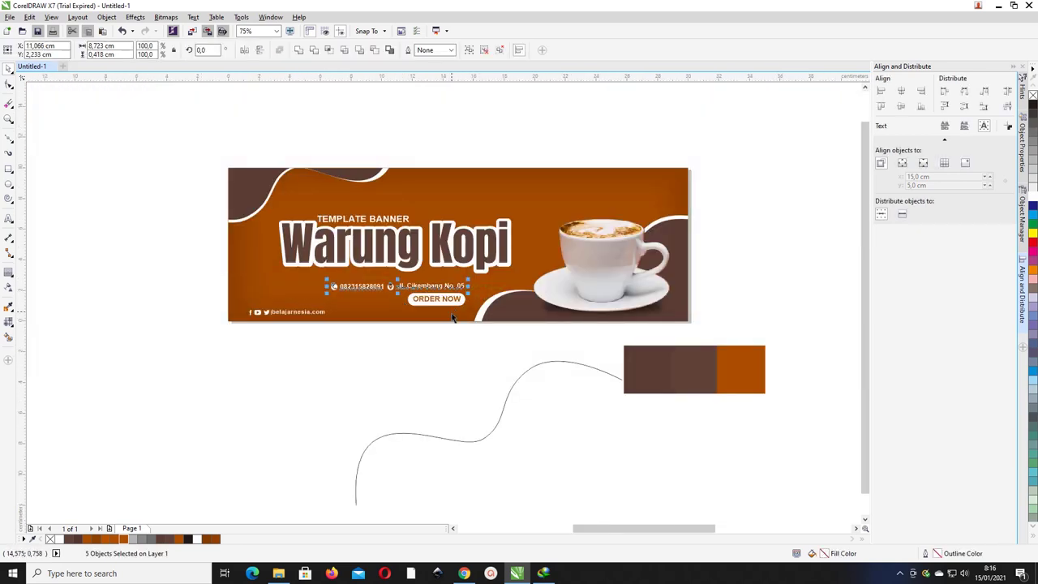
pyautogui.click(446, 348)
pyautogui.moveTo(382, 333); pyautogui.dragTo(481, 279)
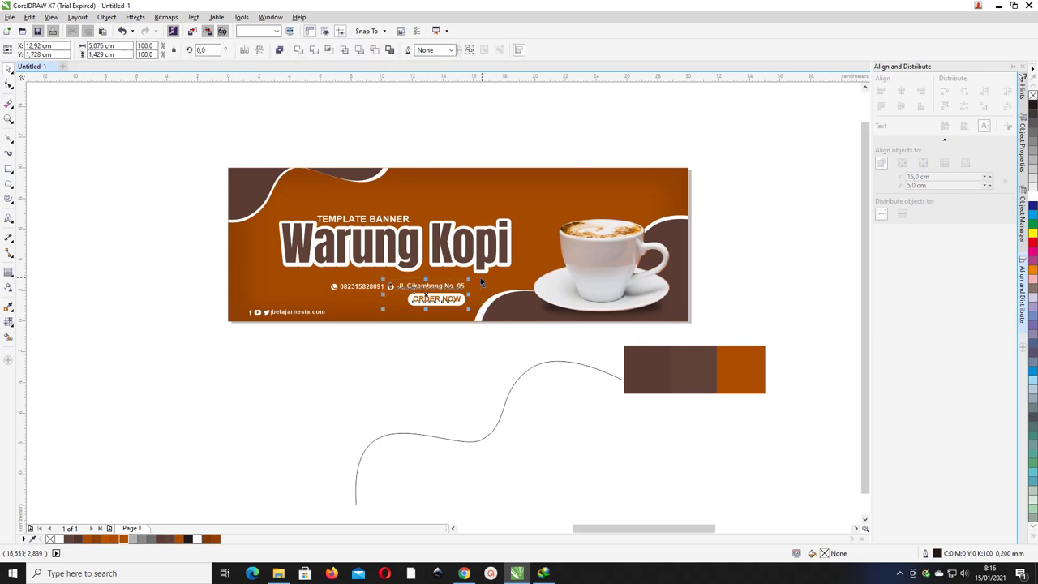
pyautogui.moveTo(477, 350); pyautogui.dragTo(316, 279)
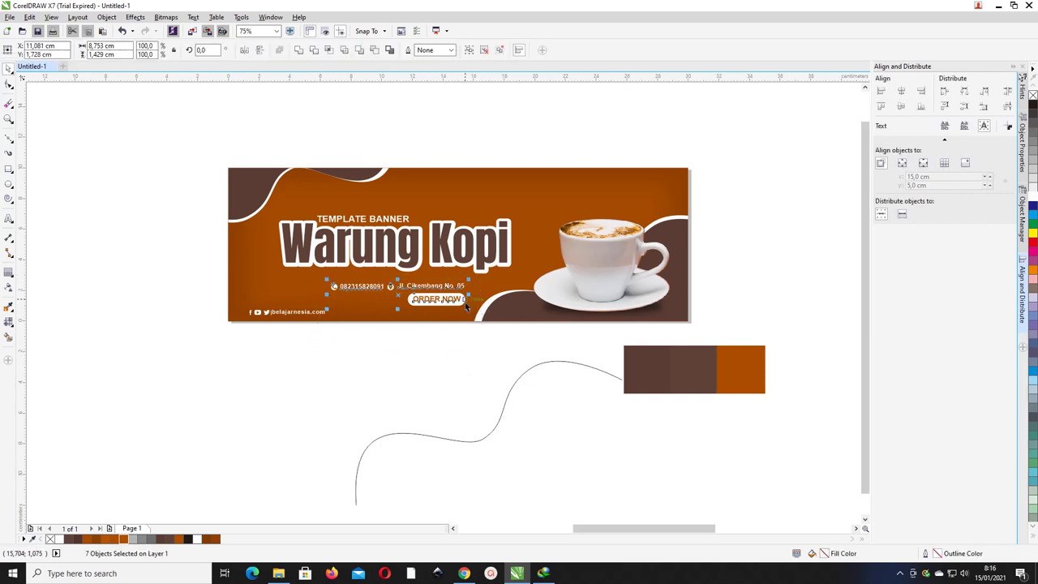
pyautogui.moveTo(447, 293); pyautogui.dragTo(448, 302)
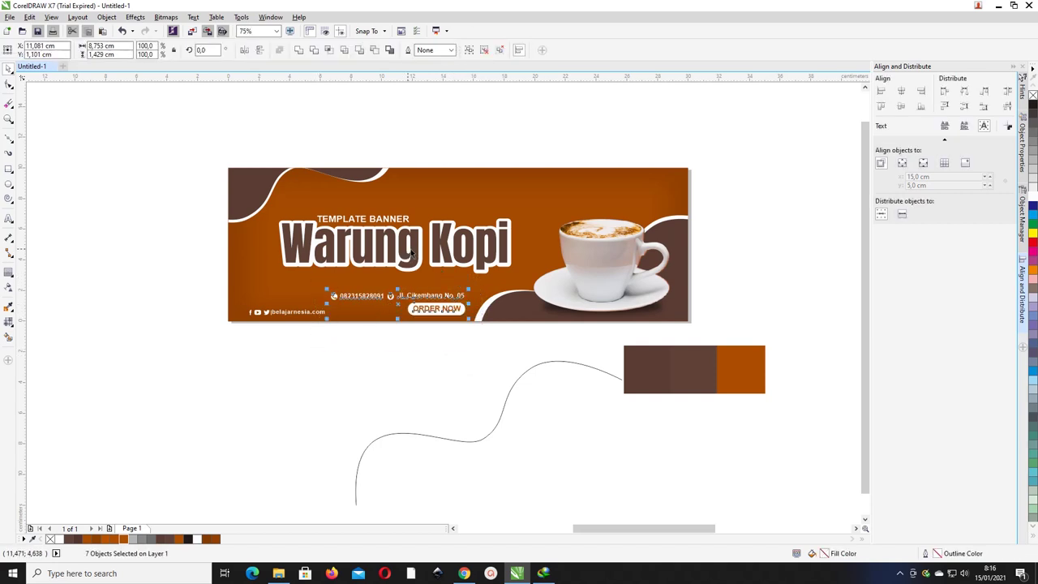
# - Move the TEMPLATE BANNER and Warung Kopi headings up together to open space above the contact line
pyautogui.moveTo(150, 190); pyautogui.dragTo(548, 275)
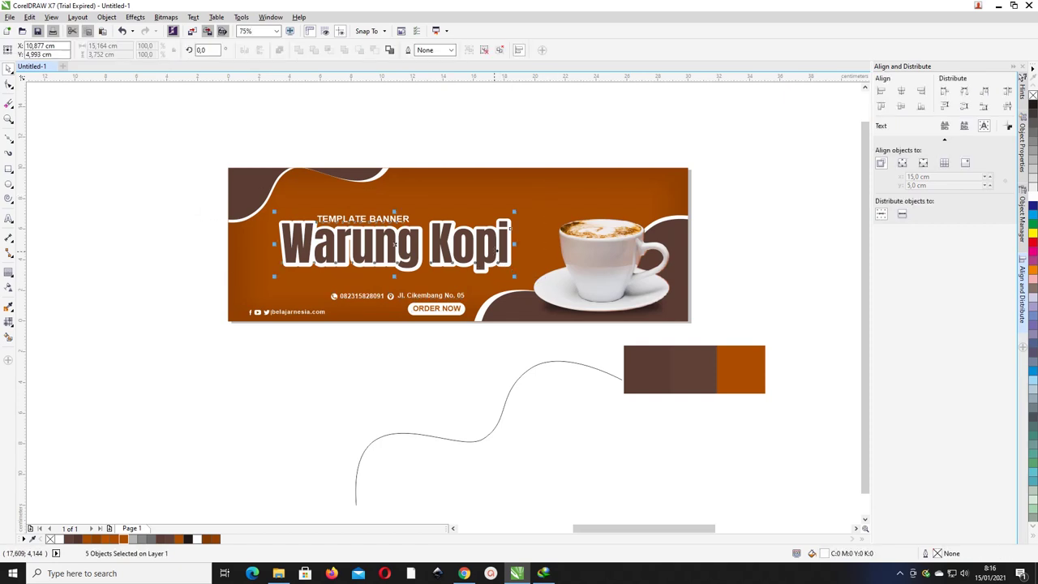
pyautogui.moveTo(493, 248); pyautogui.dragTo(495, 231)
pyautogui.click(484, 163)
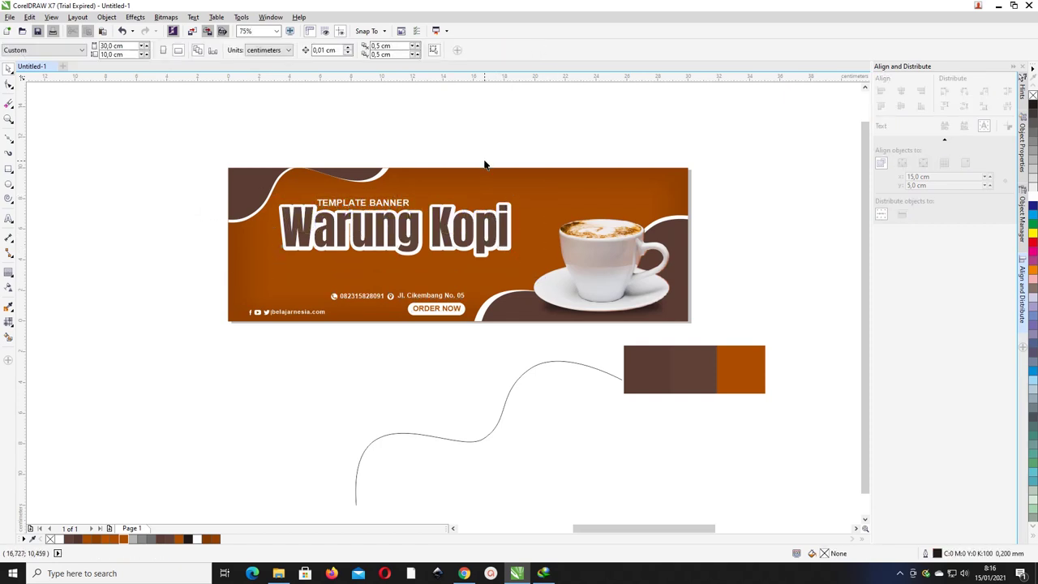
# - Create a paragraph text frame about 14.6 × 1.5 cm below the Warung Kopi title and paste the Lorem Ipsum text into it
pyautogui.click(8, 219)
pyautogui.moveTo(275, 258); pyautogui.dragTo(500, 281)
pyautogui.hotkey('ctrl', 'v')
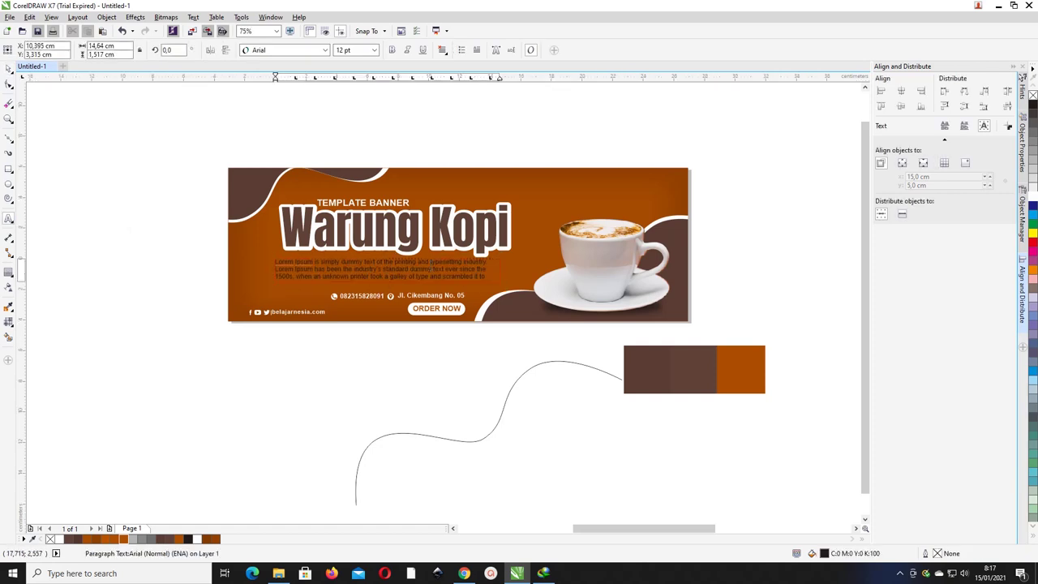
# - Delete a portion of the Lorem Ipsum text to shorten it and right-align the whole paragraph
pyautogui.hotkey('ctrl', 'a')
pyautogui.click(452, 277)
pyautogui.moveTo(489, 268); pyautogui.dragTo(488, 277)
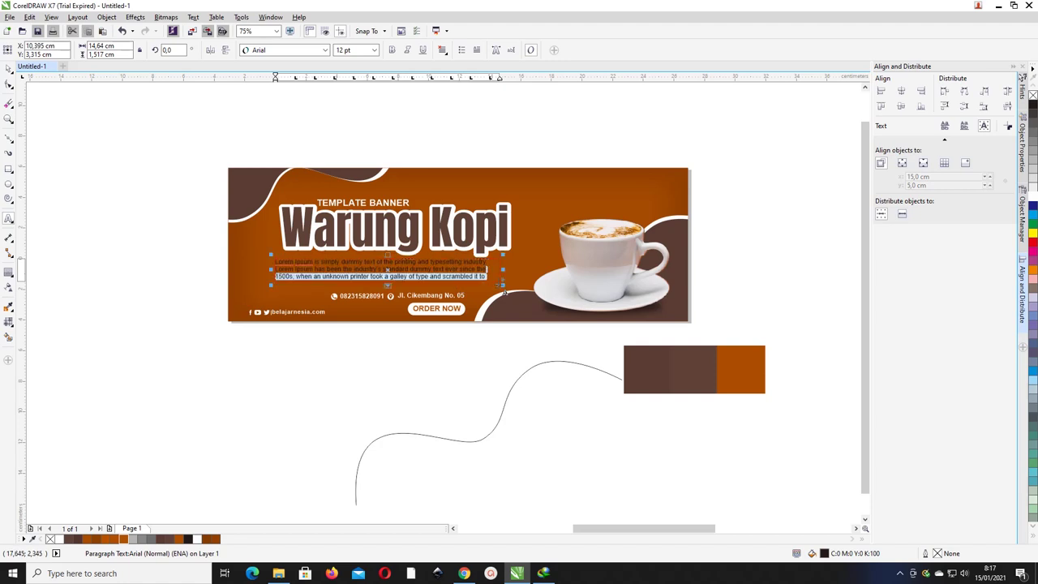
pyautogui.press('Delete')
pyautogui.hotkey('ctrl', 'a')
pyautogui.hotkey('ctrl', 'r')
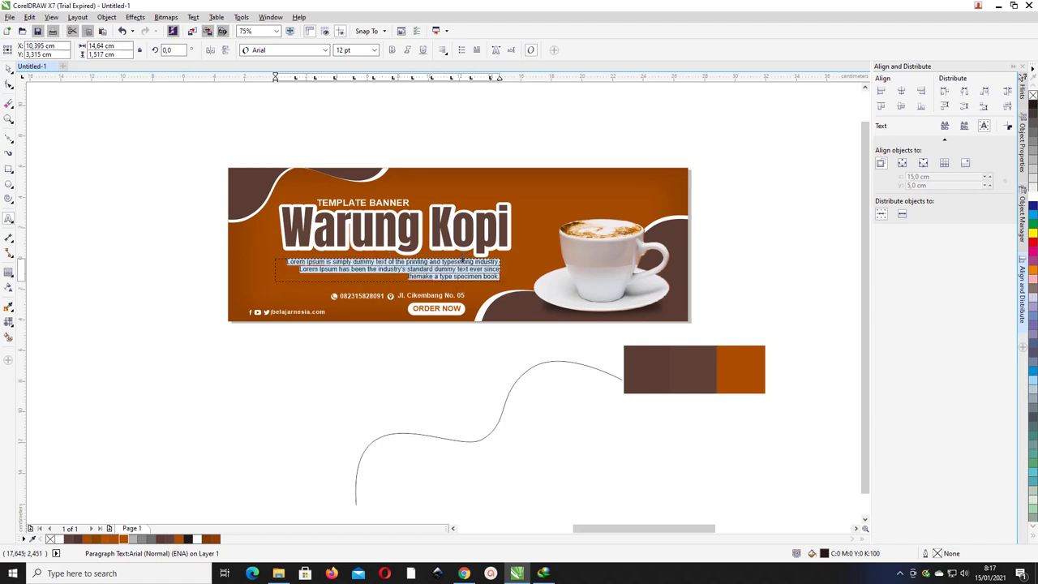
# - Fill the Lorem Ipsum paragraph with white and move it slightly down from the title
pyautogui.click(4, 63)
pyautogui.hscroll(-1, 417, 273)
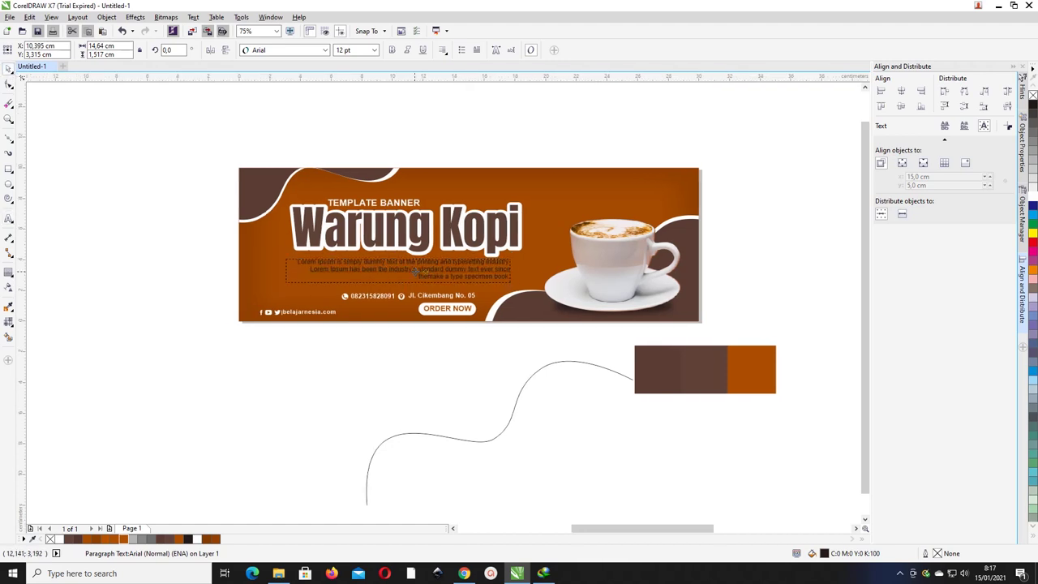
pyautogui.scroll(2, 439, 272)
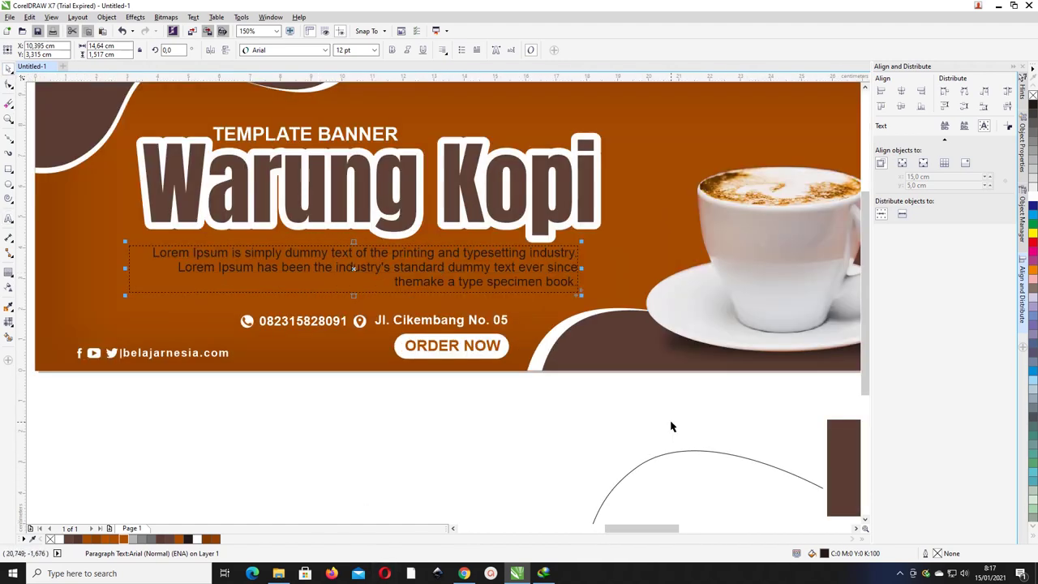
pyautogui.click(1033, 198)
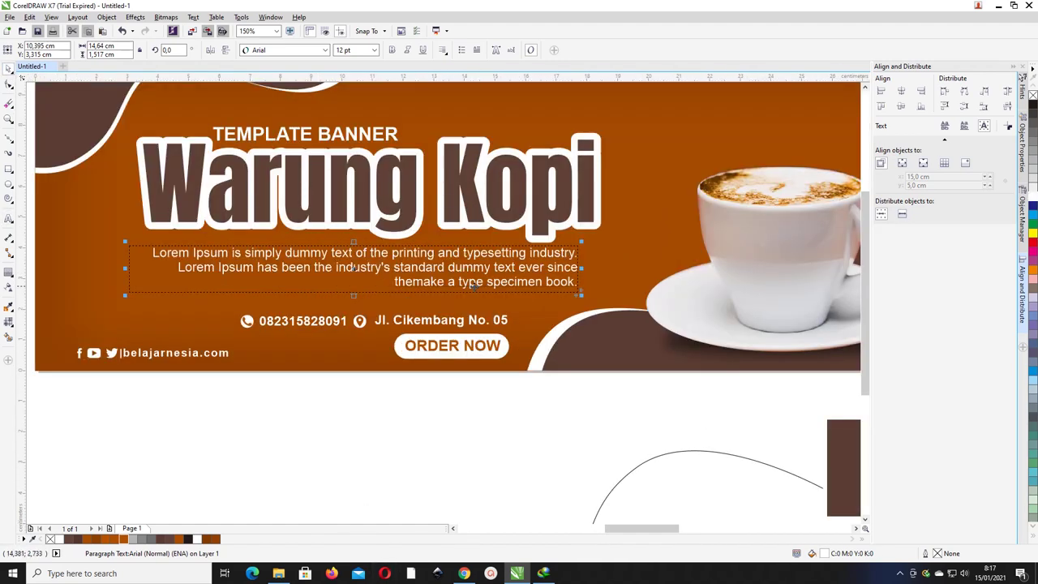
pyautogui.moveTo(491, 272); pyautogui.dragTo(491, 277)
pyautogui.click(443, 321)
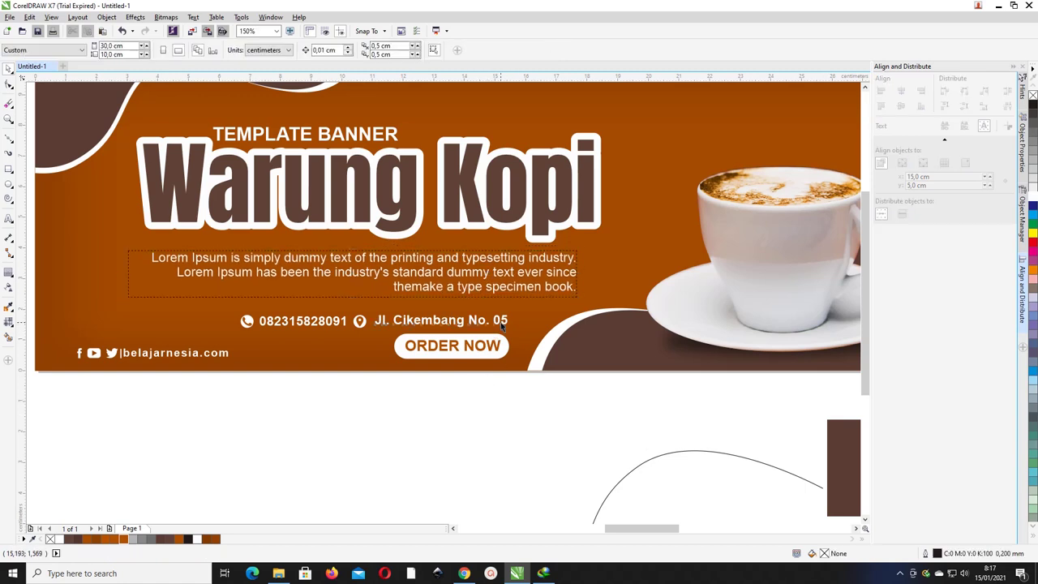
# - Move the contact line and the ORDER NOW button right and up, under the right edge of the paragraph
pyautogui.moveTo(29, 309); pyautogui.dragTo(564, 307)
pyautogui.moveTo(522, 410); pyautogui.dragTo(352, 326)
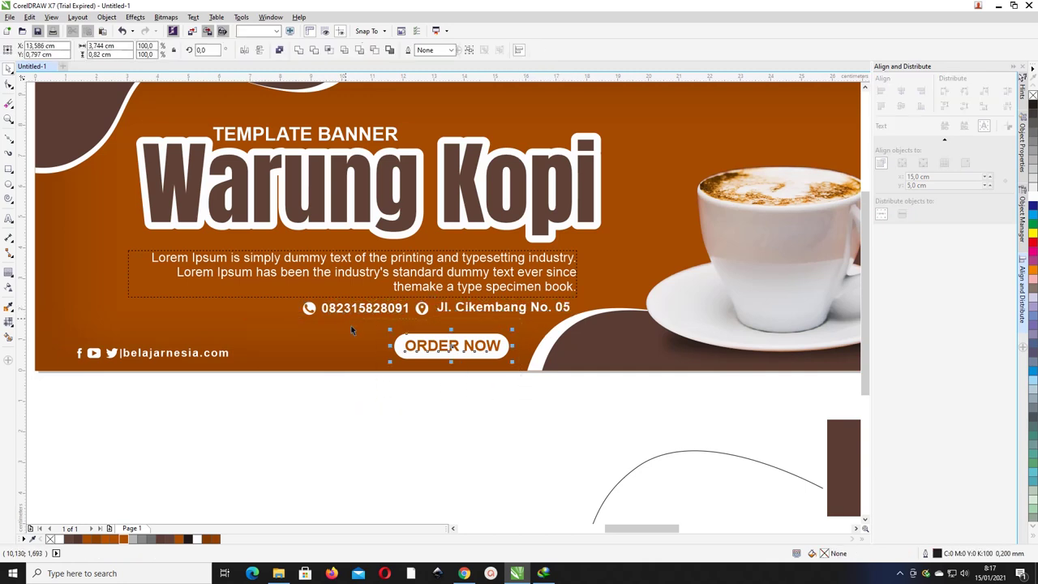
pyautogui.moveTo(457, 346); pyautogui.dragTo(520, 328)
pyautogui.scroll(-2, 423, 321)
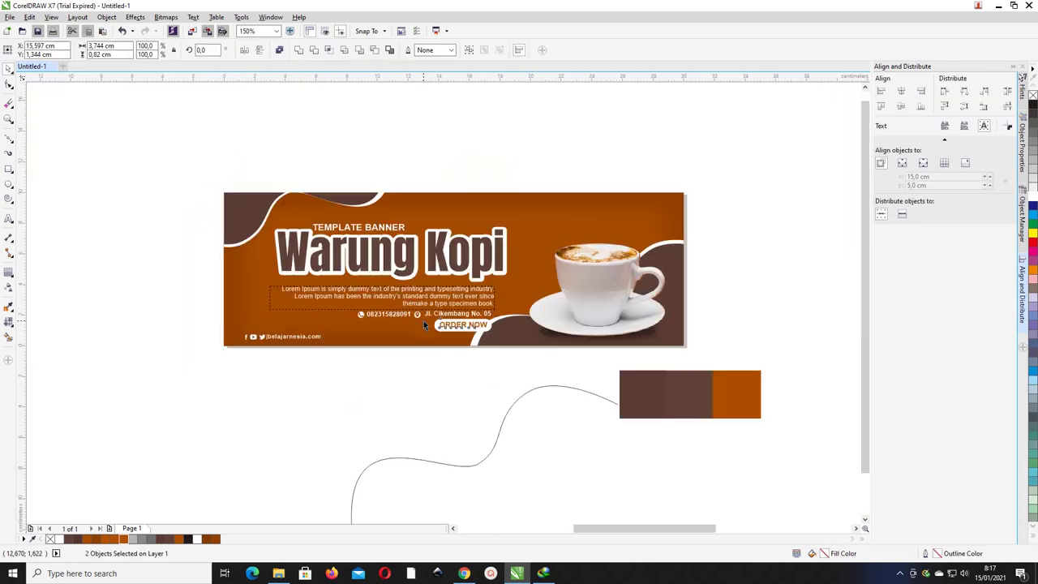
# - Select the headings, paragraph, contact line and ORDER NOW button and move them up together
pyautogui.moveTo(260, 162); pyautogui.dragTo(531, 342)
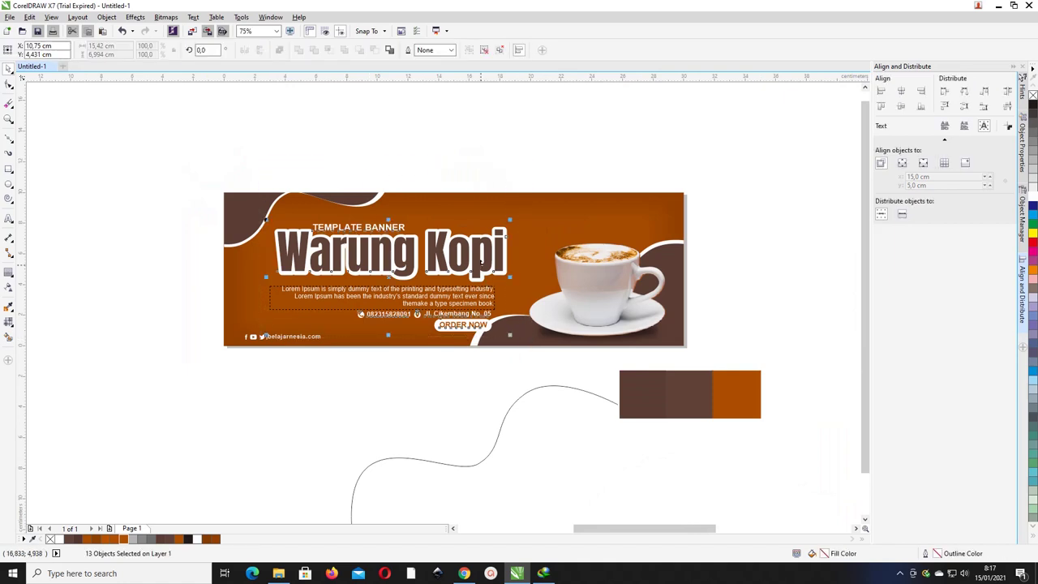
pyautogui.moveTo(495, 300); pyautogui.dragTo(495, 288)
pyautogui.click(492, 189)
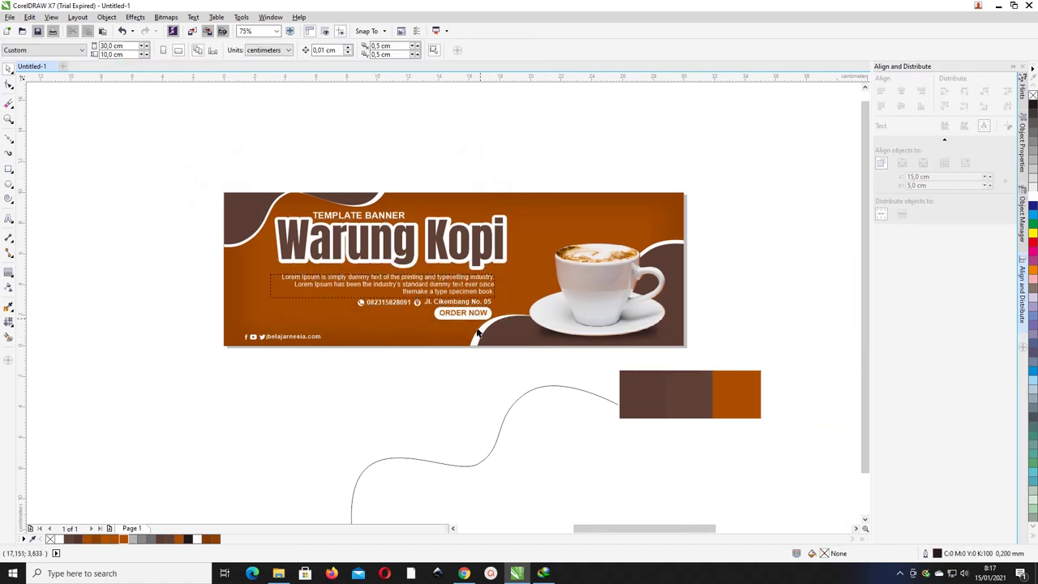
# - Group the phone number, address and their icons in the contact line into one object
pyautogui.click(479, 267)
pyautogui.click(481, 289)
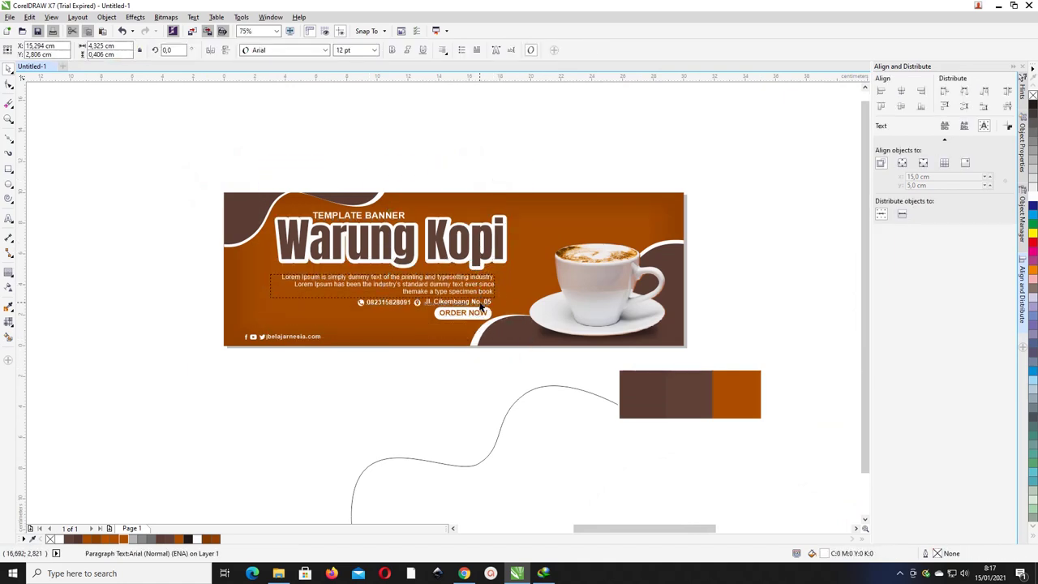
pyautogui.click(480, 305)
pyautogui.moveTo(204, 295); pyautogui.dragTo(512, 316)
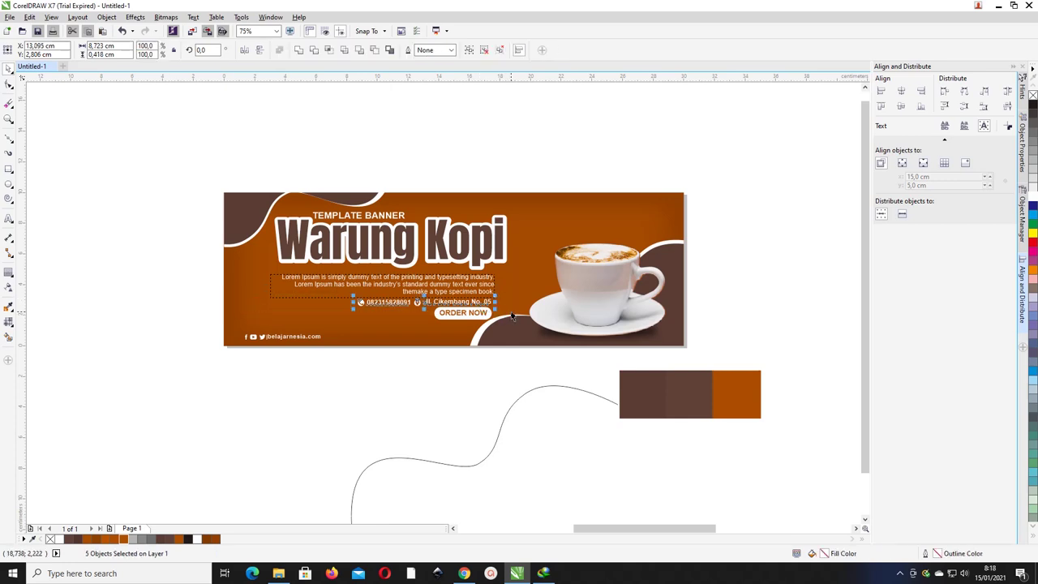
pyautogui.hotkey('ctrl', 'g')
# - Right-align the paragraph, contact line and ORDER NOW button with the Warung Kopi title, leaving out the TEMPLATE BANNER heading
pyautogui.moveTo(554, 173); pyautogui.dragTo(260, 321)
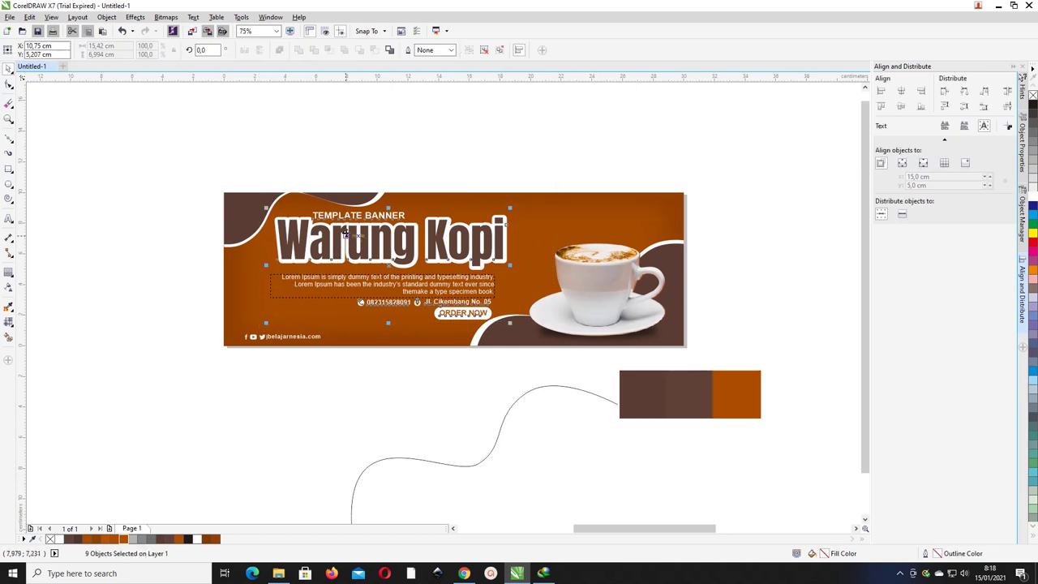
pyautogui.keyDown('shift'); pyautogui.click(348, 217); pyautogui.keyUp('shift')
pyautogui.press('r')
pyautogui.press('Escape')
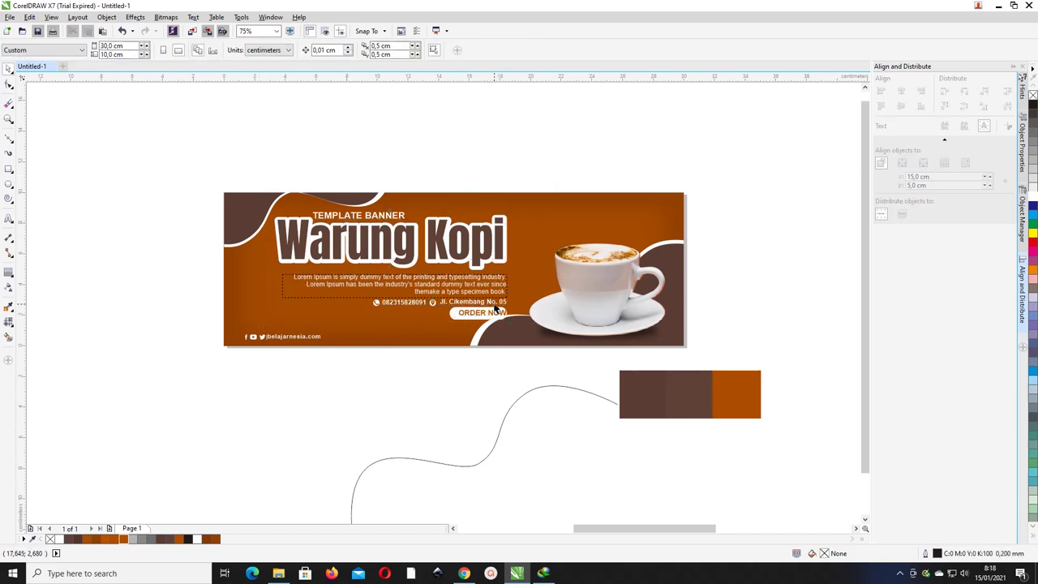
# - Centre the ORDER NOW text on its rounded button and move the button slightly left and down
pyautogui.click(496, 306)
pyautogui.click(491, 313)
pyautogui.keyDown('shift'); pyautogui.click(451, 314); pyautogui.keyUp('shift')
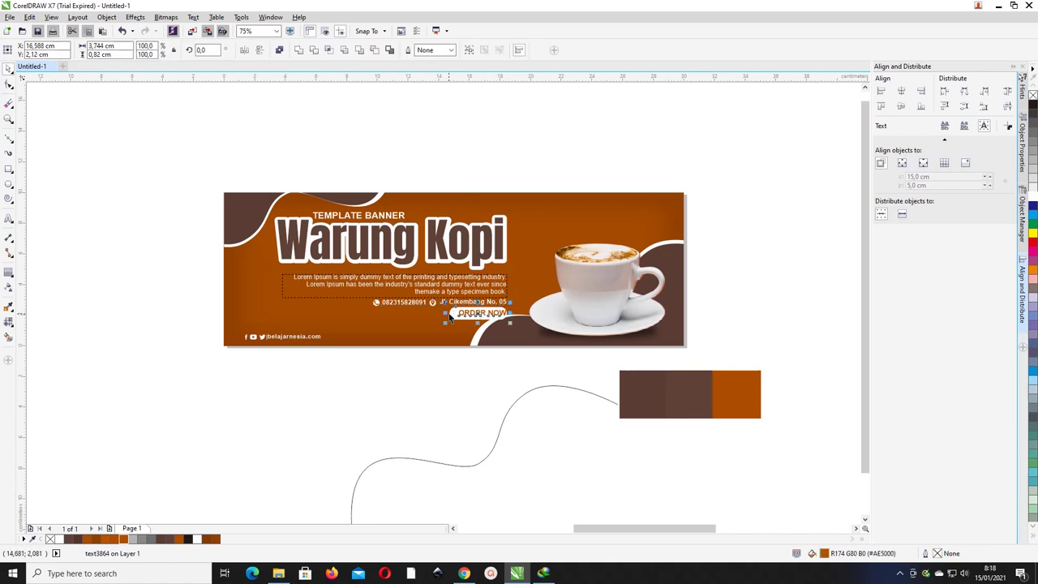
pyautogui.press('c')
pyautogui.moveTo(451, 312); pyautogui.dragTo(431, 316)
pyautogui.click(736, 332)
# - Scale down the coffee cup together with the brown wave shapes, keeping them in the banner's lower right corner
pyautogui.moveTo(757, 206); pyautogui.dragTo(443, 375)
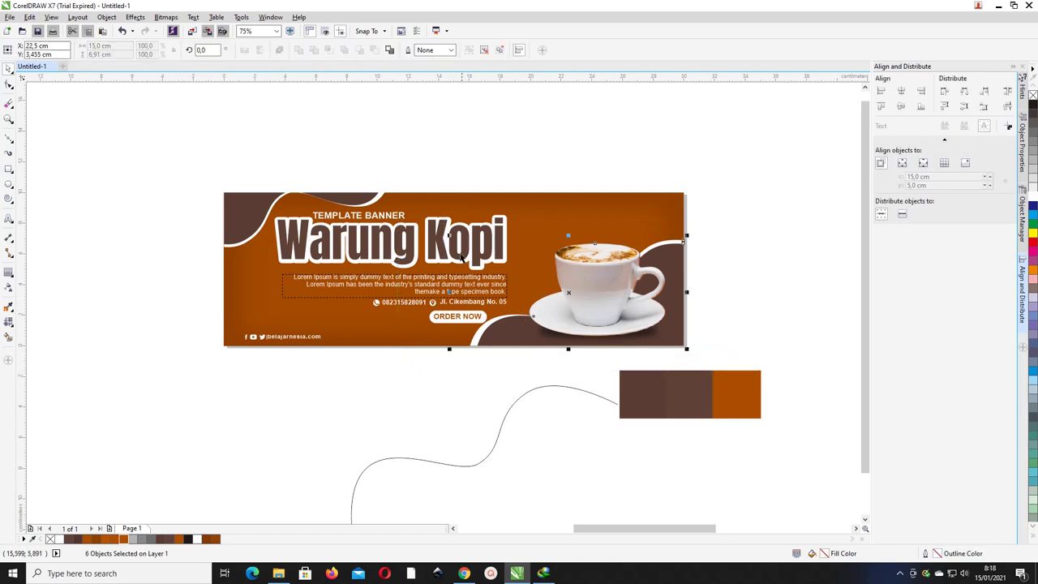
pyautogui.moveTo(450, 236); pyautogui.dragTo(481, 257)
pyautogui.click(458, 362)
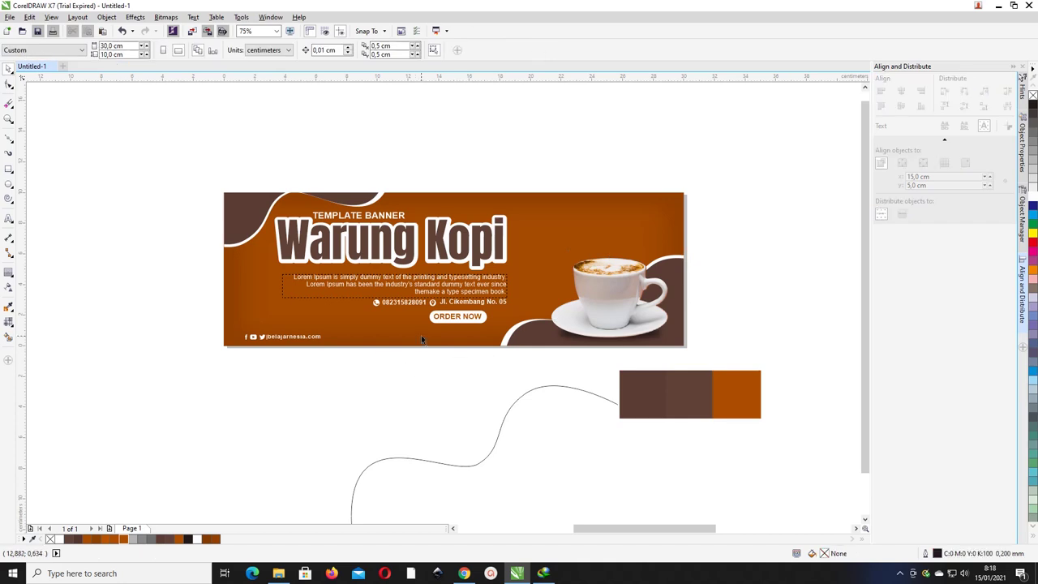
# - Scale down the brown and white wave shapes in the banner's upper left corner
pyautogui.moveTo(198, 163); pyautogui.dragTo(402, 250)
pyautogui.moveTo(398, 348); pyautogui.dragTo(382, 335)
pyautogui.click(479, 147)
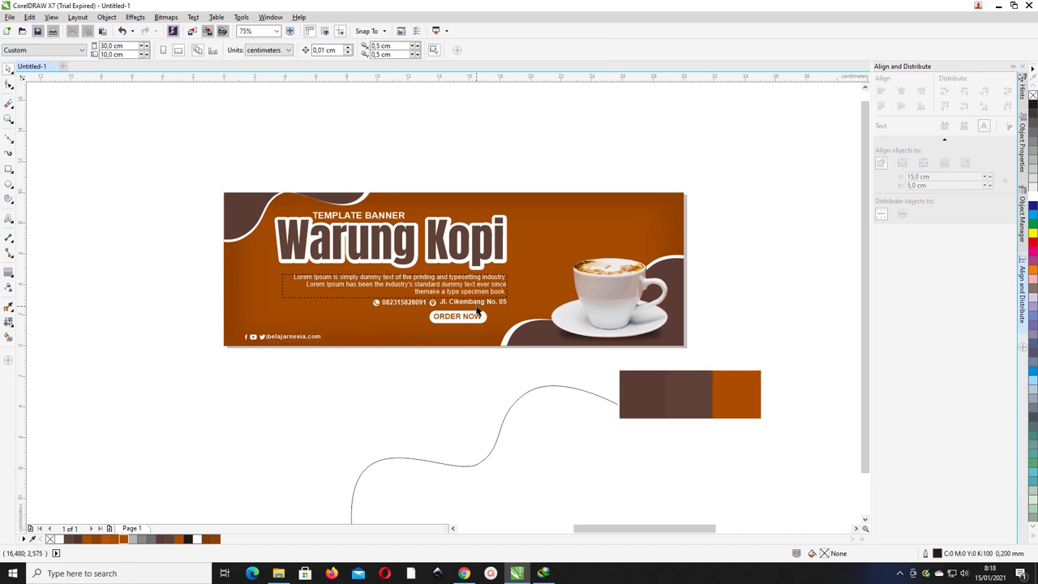
# - Group the ORDER NOW text with its button and right-align the group with the Lorem Ipsum paragraph
pyautogui.moveTo(548, 166); pyautogui.dragTo(538, 315)
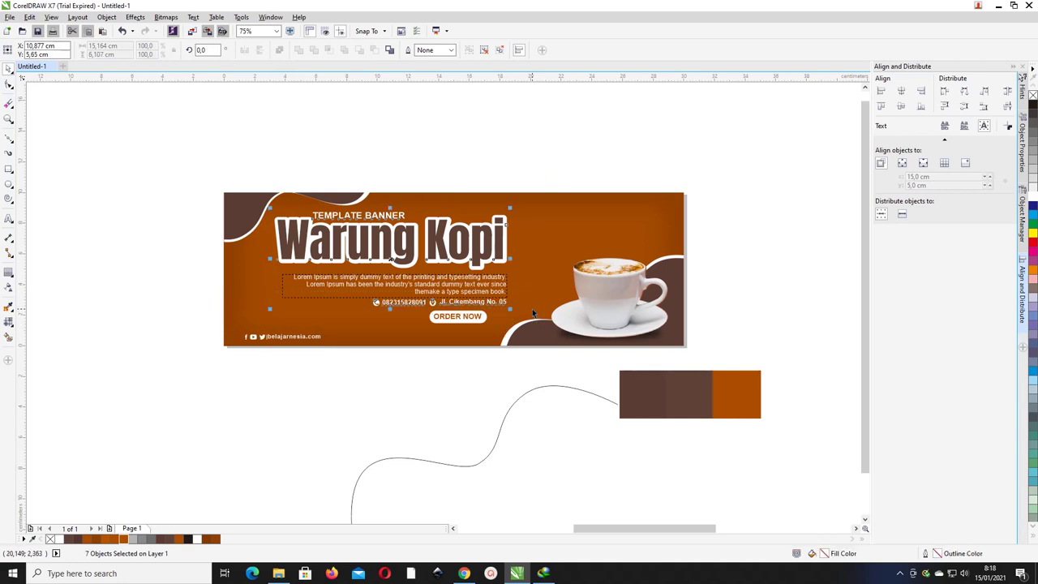
pyautogui.keyDown('shift'); pyautogui.click(477, 319); pyautogui.keyUp('shift')
pyautogui.moveTo(508, 370); pyautogui.dragTo(408, 305)
pyautogui.hotkey('ctrl', 'g')
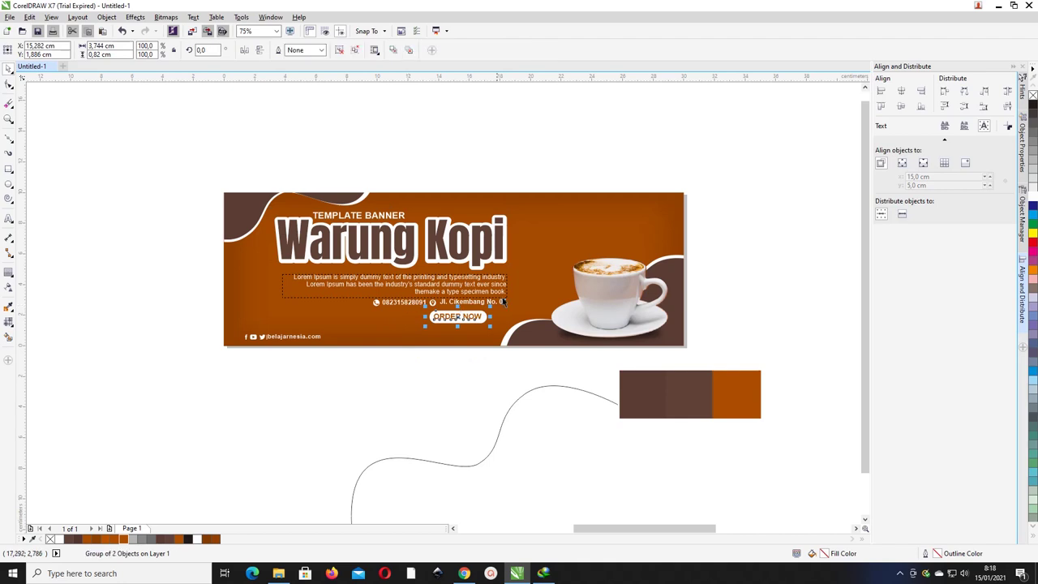
pyautogui.keyDown('shift'); pyautogui.click(504, 291); pyautogui.keyUp('shift')
pyautogui.press('r')
pyautogui.click(497, 175)
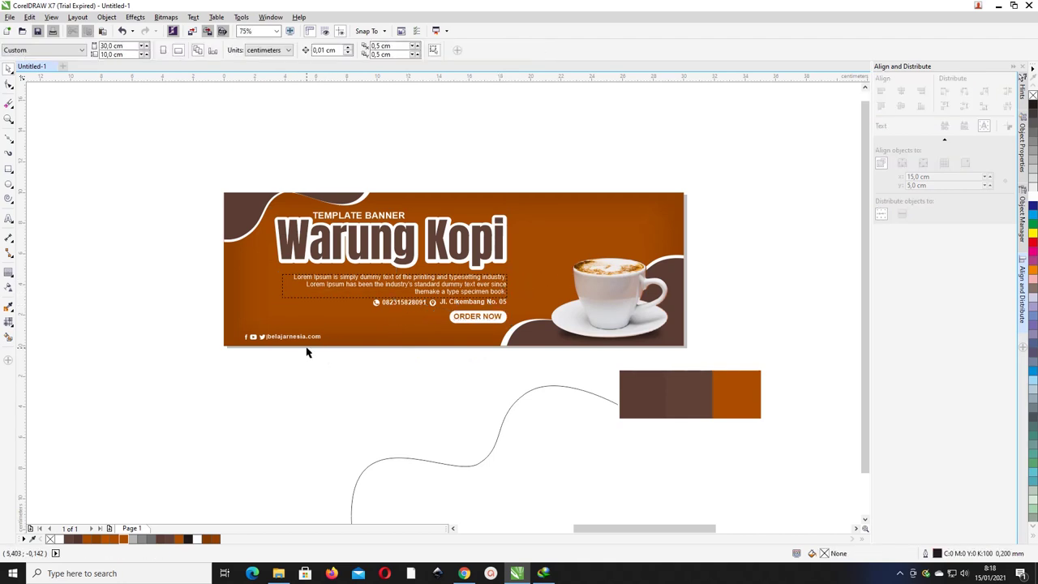
# - Move the small white icon onto the banner's lower left area and the coffee bean icon above the cup
pyautogui.scroll(-2, 416, 326)
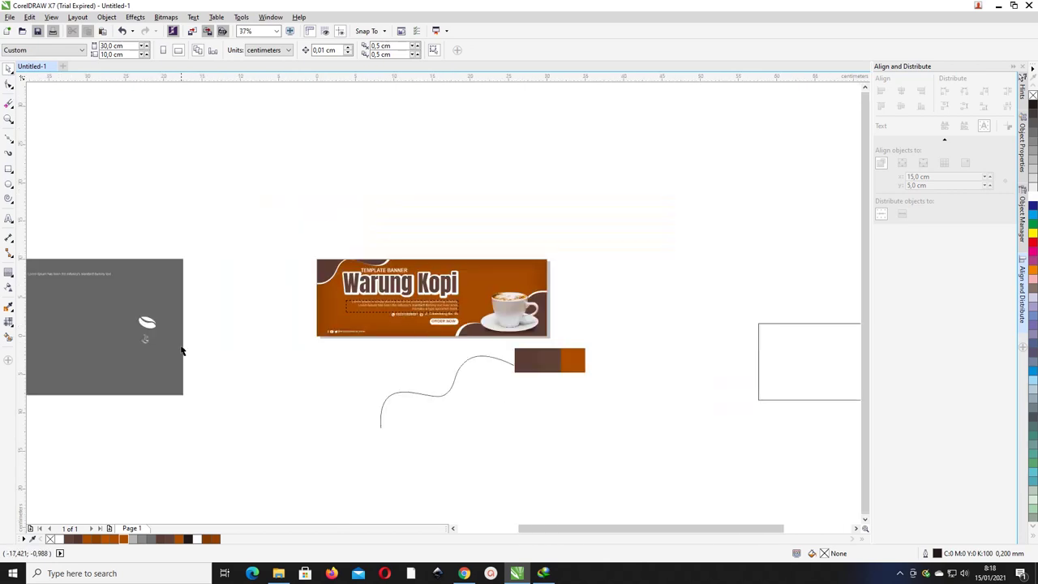
pyautogui.moveTo(123, 343); pyautogui.dragTo(341, 339)
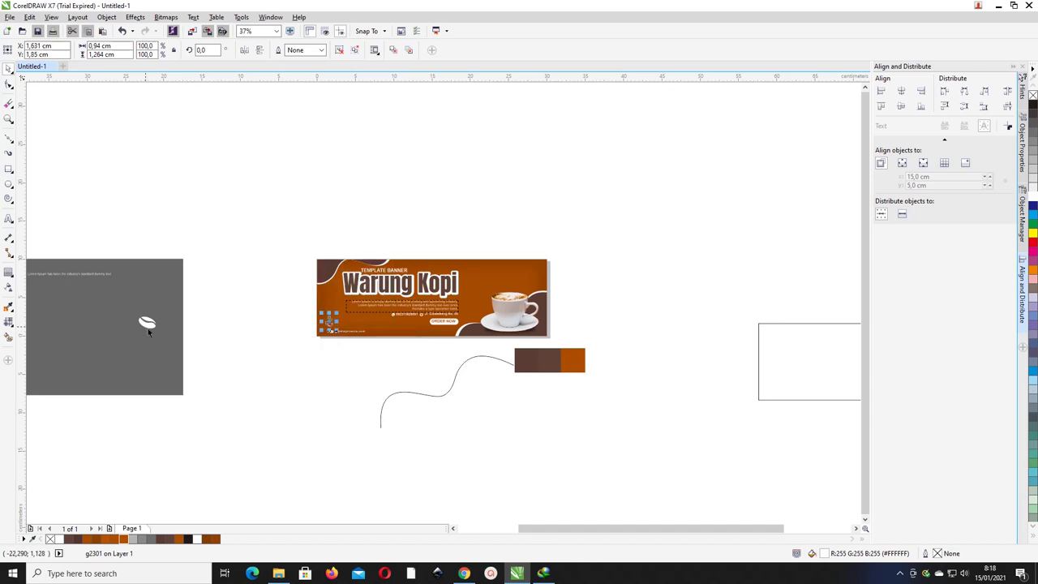
pyautogui.moveTo(146, 321); pyautogui.dragTo(513, 284)
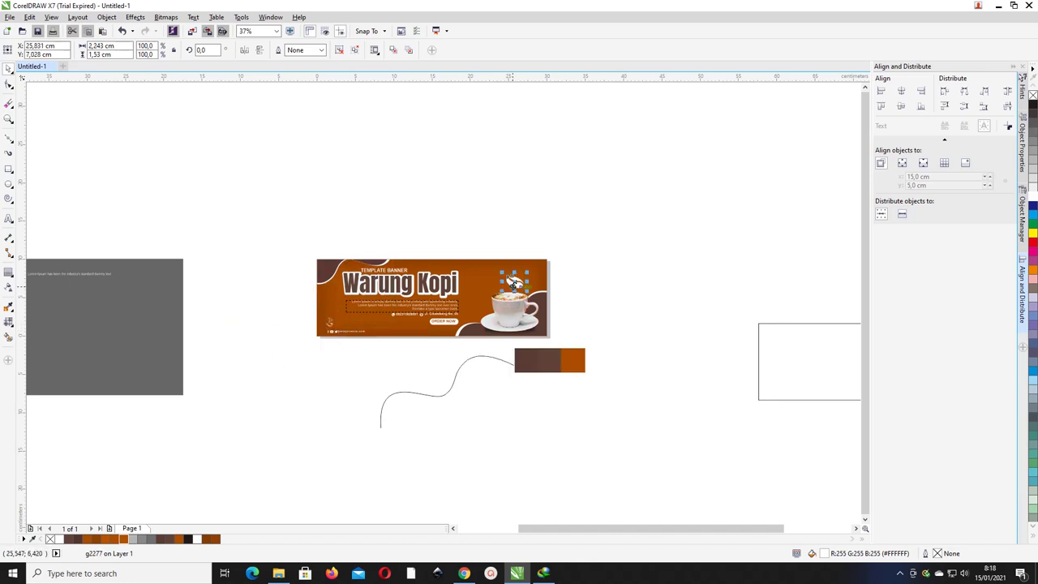
# - Rotate the coffee bean to about 279 degrees, shift it right and shrink it to about 0.33 by 0.54 cm
pyautogui.scroll(3, 513, 283)
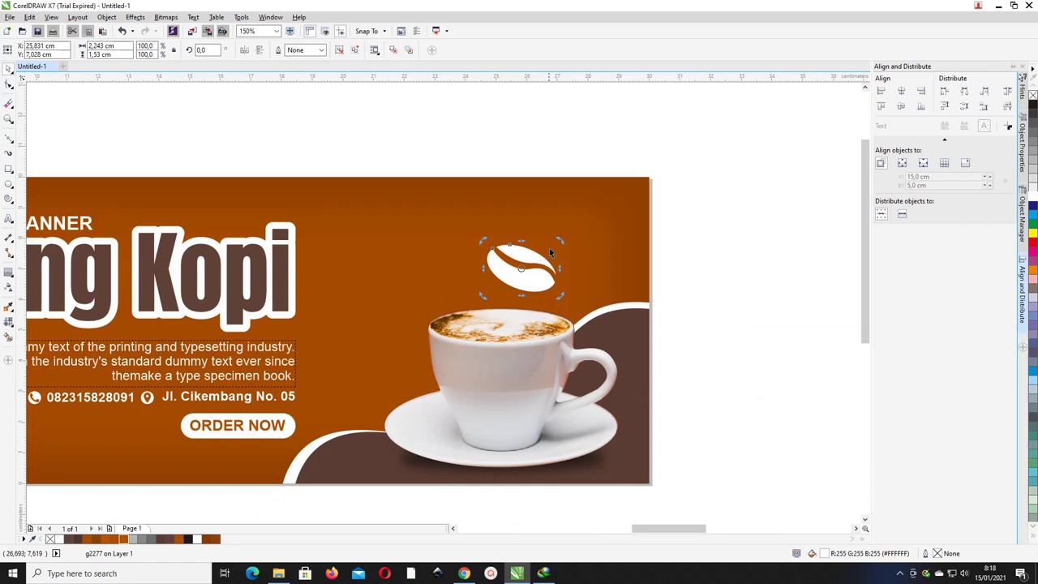
pyautogui.moveTo(559, 242); pyautogui.dragTo(593, 292)
pyautogui.moveTo(519, 257); pyautogui.dragTo(553, 240)
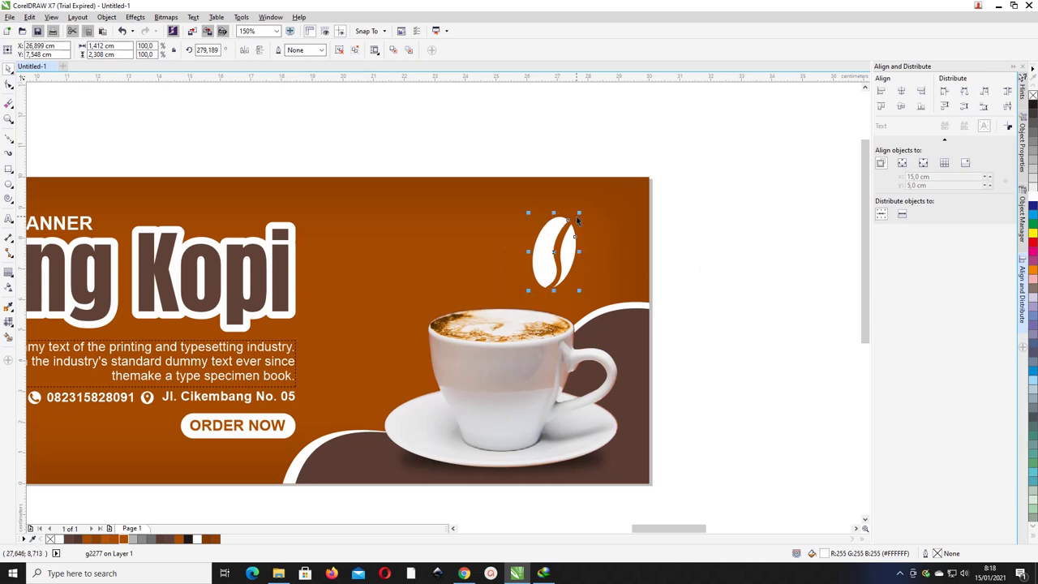
pyautogui.moveTo(578, 215); pyautogui.dragTo(549, 263)
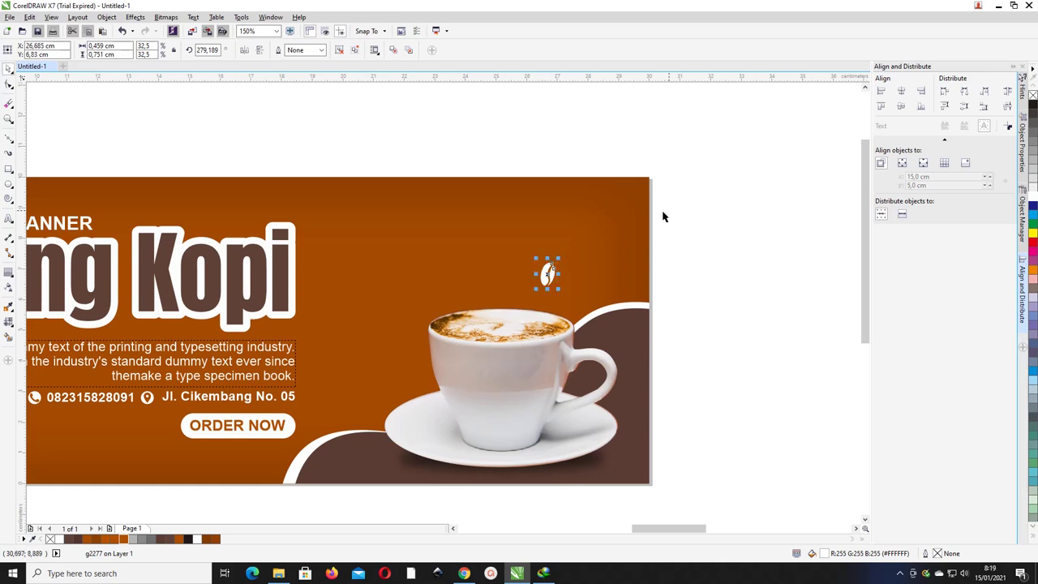
pyautogui.scroll(1, 567, 260)
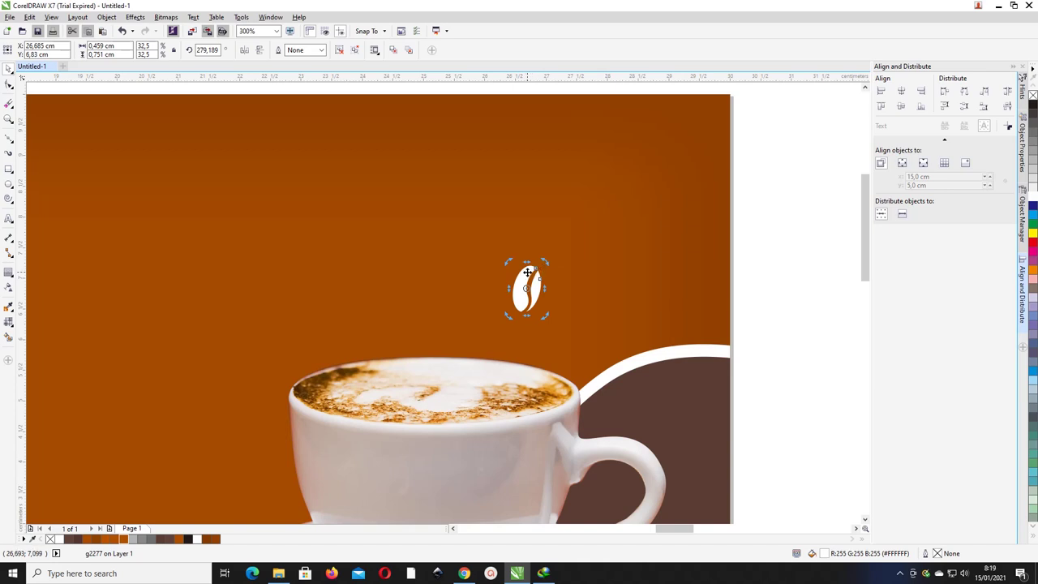
pyautogui.click(528, 272)
pyautogui.moveTo(547, 261); pyautogui.dragTo(537, 275)
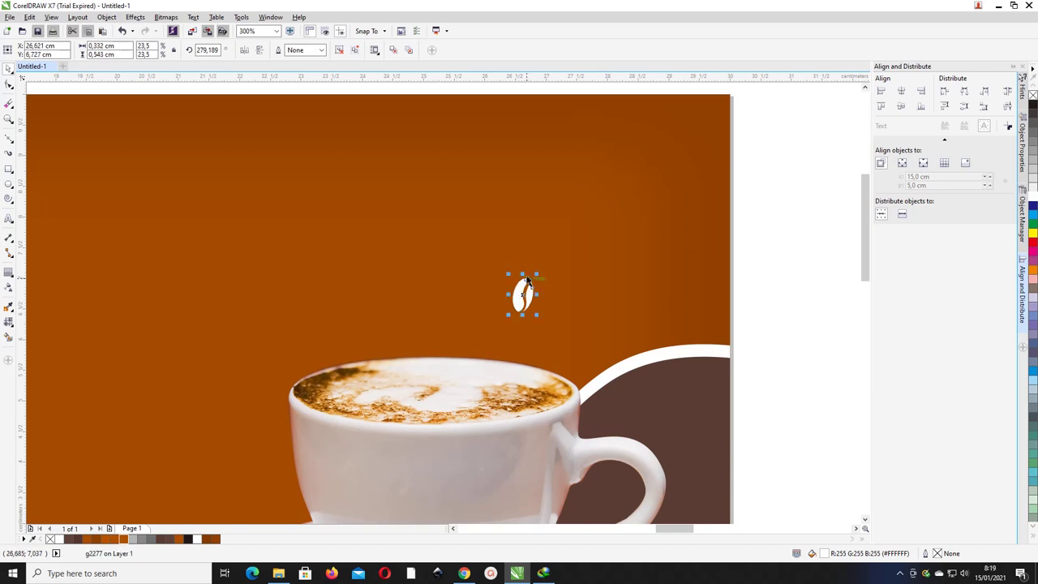
# - Draw a narrow three-sided polygon about 0.47 cm wide and 2.78 cm high above the coffee cup
pyautogui.click(11, 188)
pyautogui.click(11, 173)
pyautogui.click(9, 204)
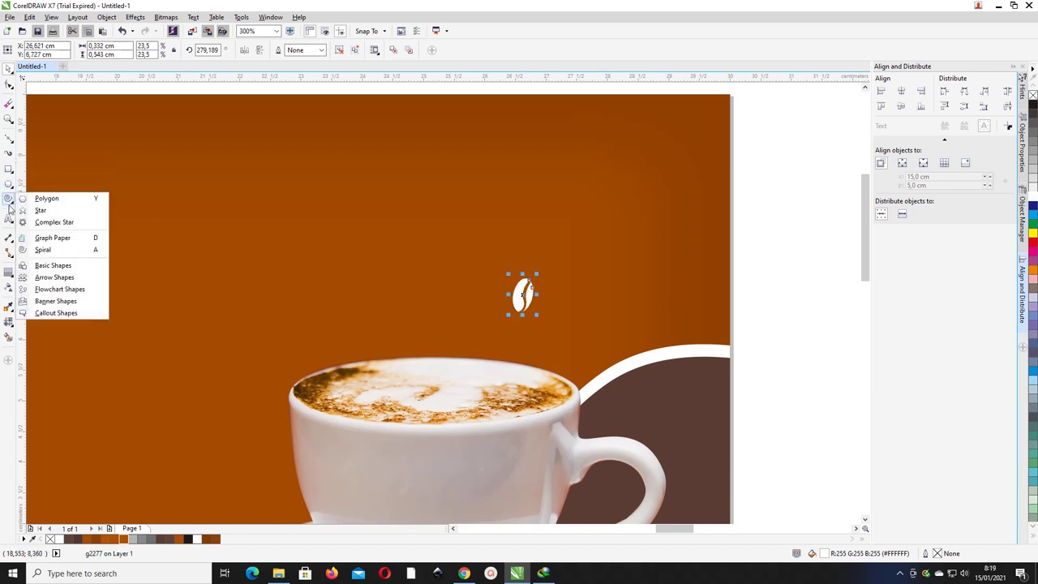
pyautogui.click(47, 199)
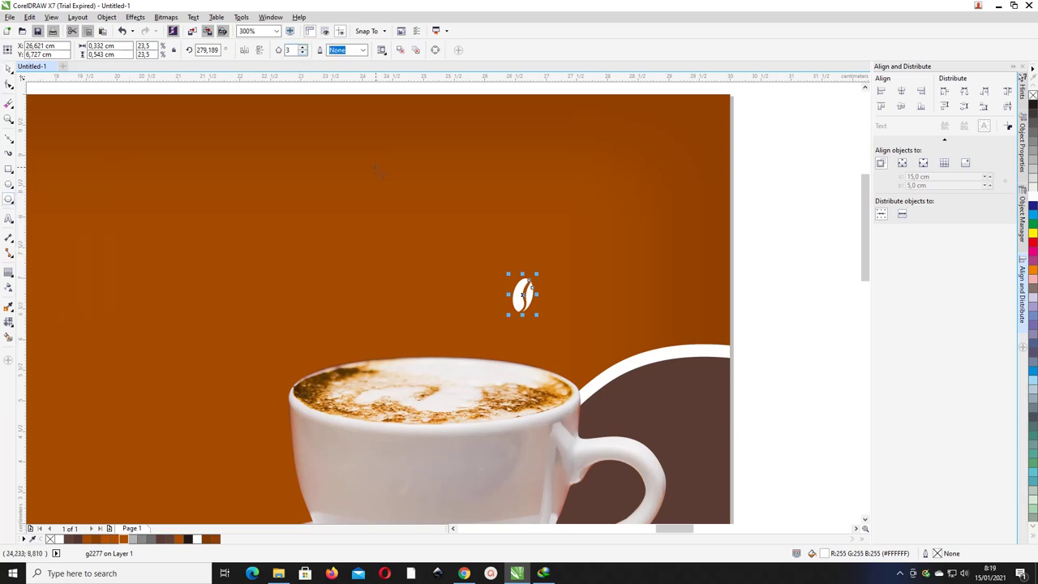
pyautogui.moveTo(373, 161)
pyautogui.mouseDown()
pyautogui.moveTo(431, 297)
pyautogui.moveTo(407, 333)
pyautogui.mouseUp()
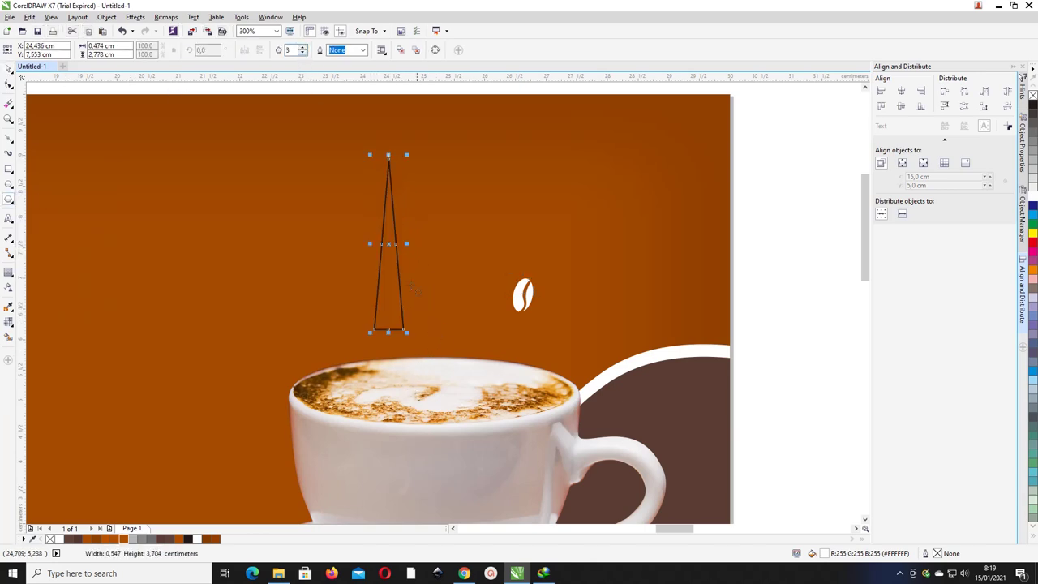
# - Fill the narrow triangle with white, remove its outline and mirror it vertically so it points down
pyautogui.click(195, 539)
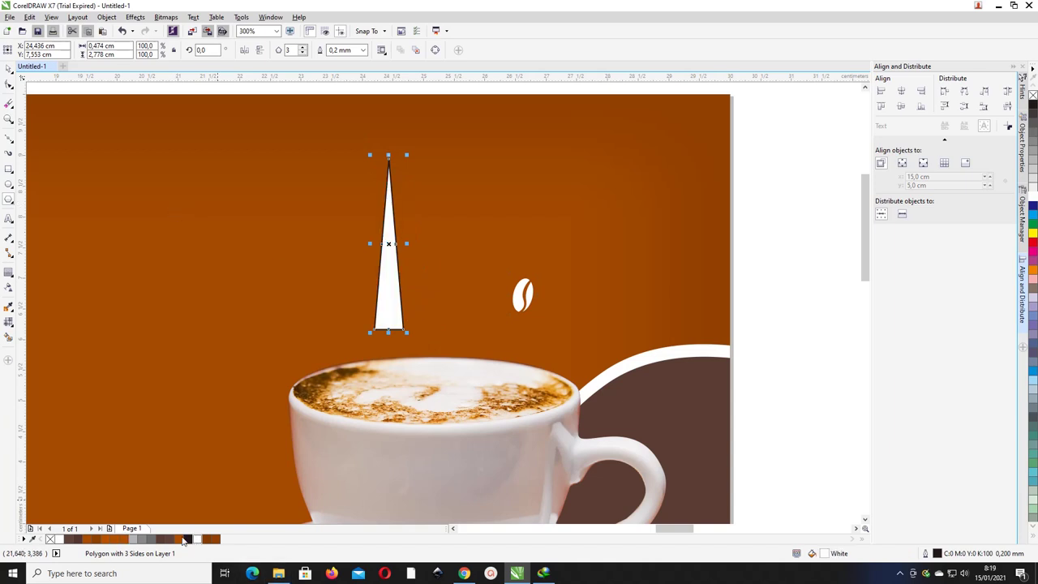
pyautogui.rightClick(49, 539)
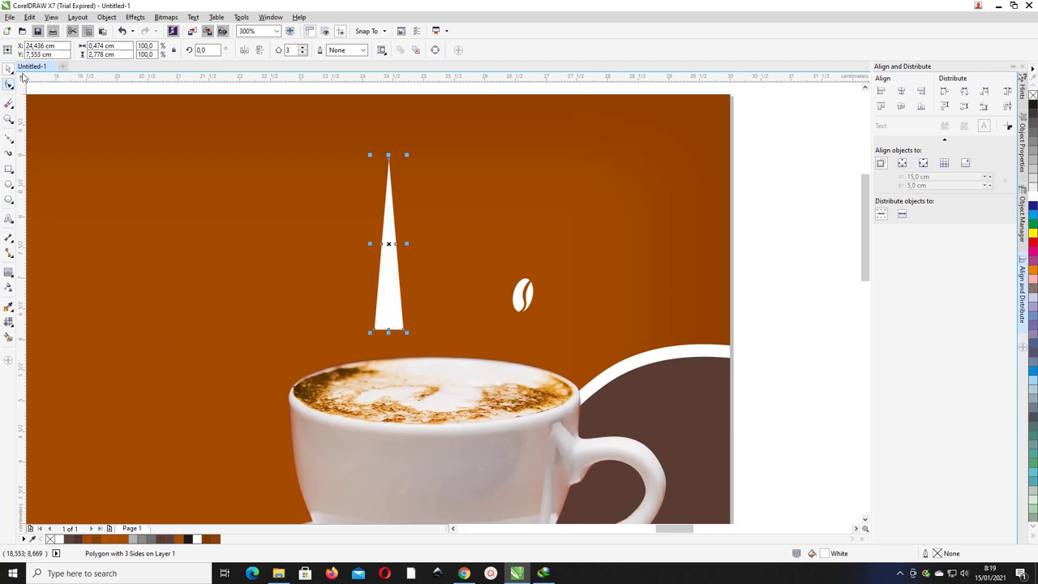
pyautogui.click(260, 49)
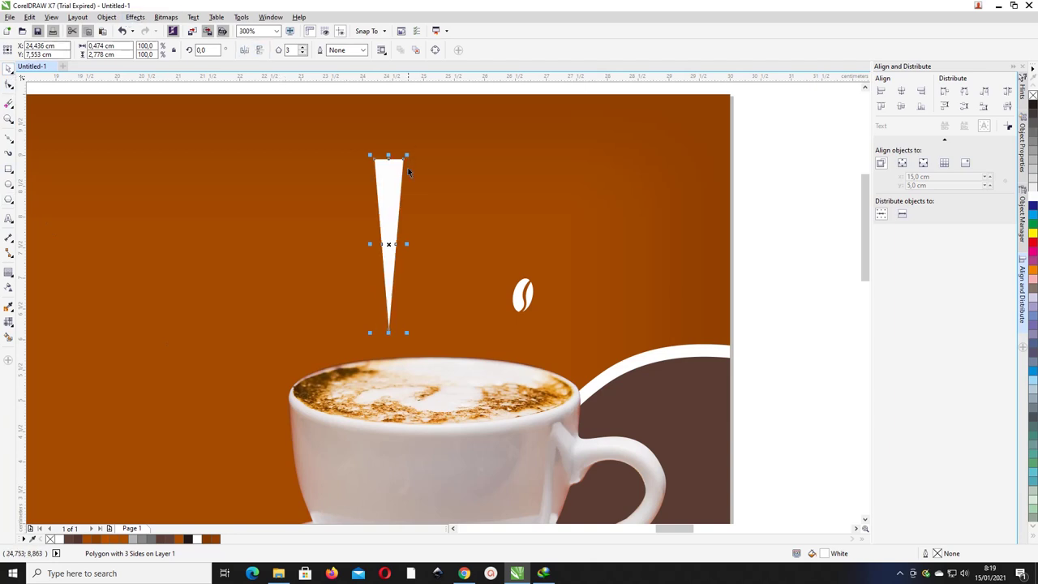
# - Pull the middle node of the triangle's top edge slightly upward and convert the polygon to curves
pyautogui.press('z')
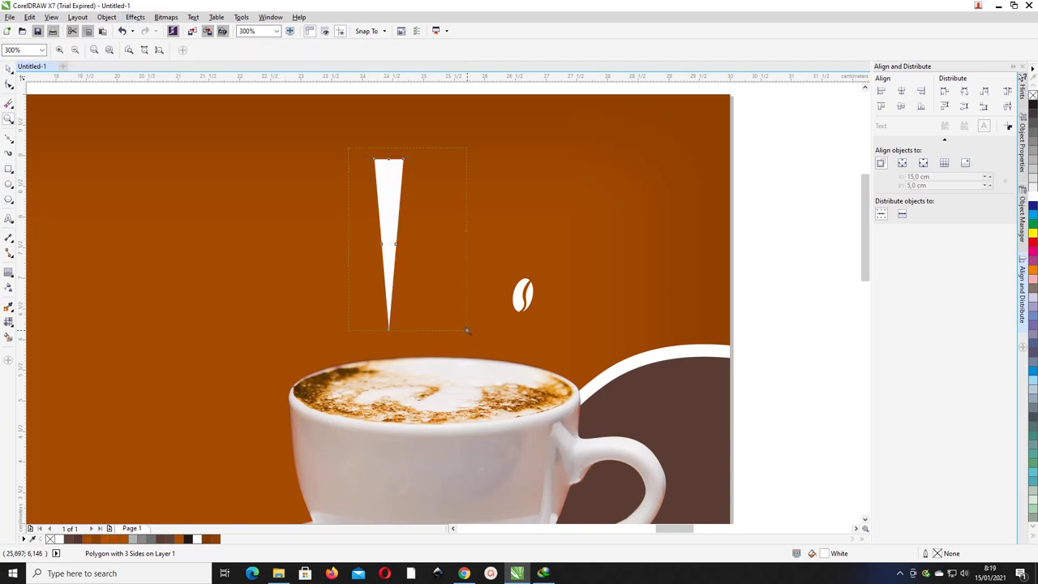
pyautogui.moveTo(467, 331); pyautogui.dragTo(467, 331)
pyautogui.click(8, 83)
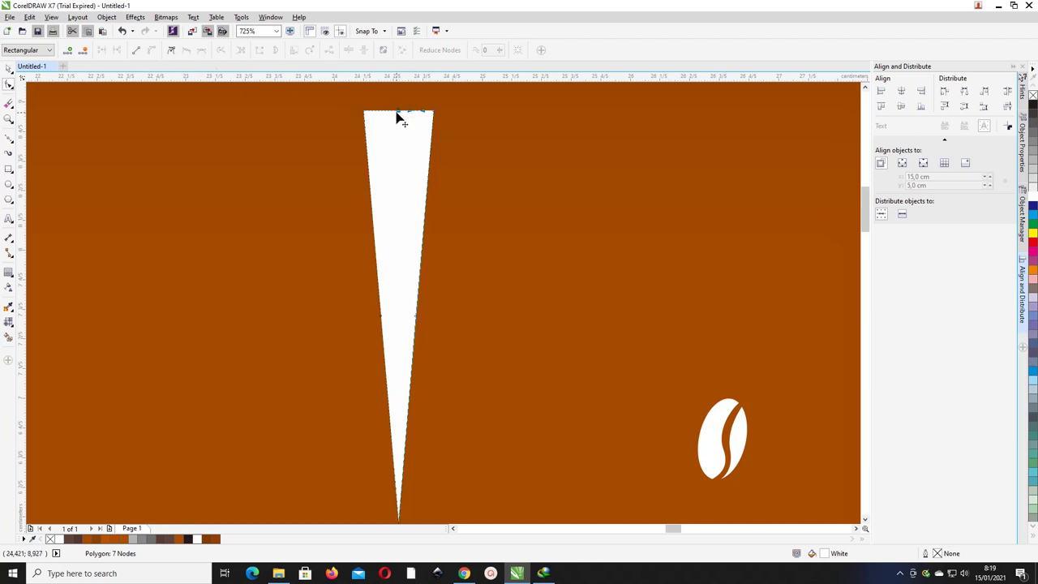
pyautogui.moveTo(398, 116); pyautogui.dragTo(398, 103)
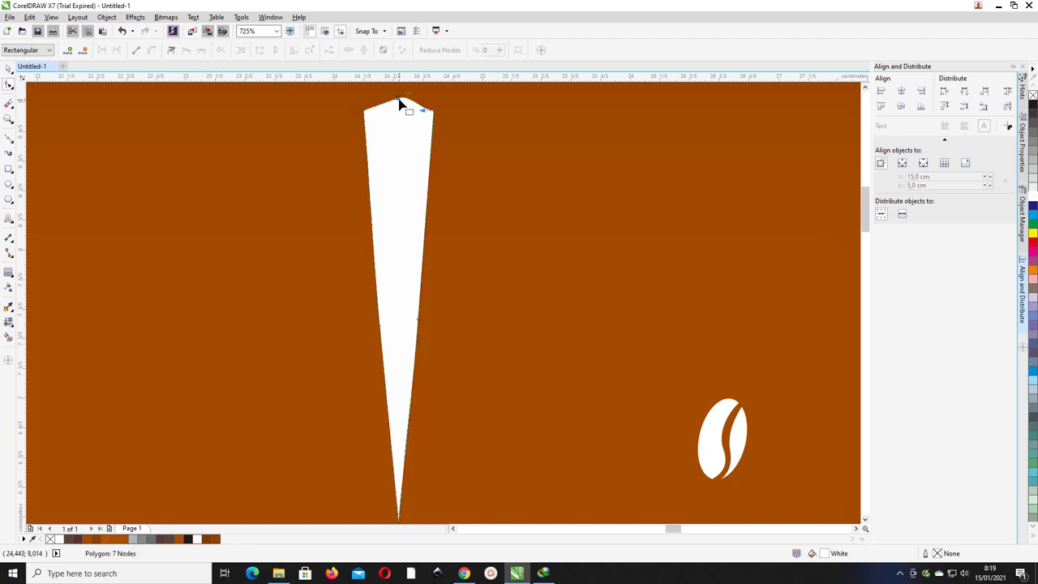
pyautogui.click(106, 17)
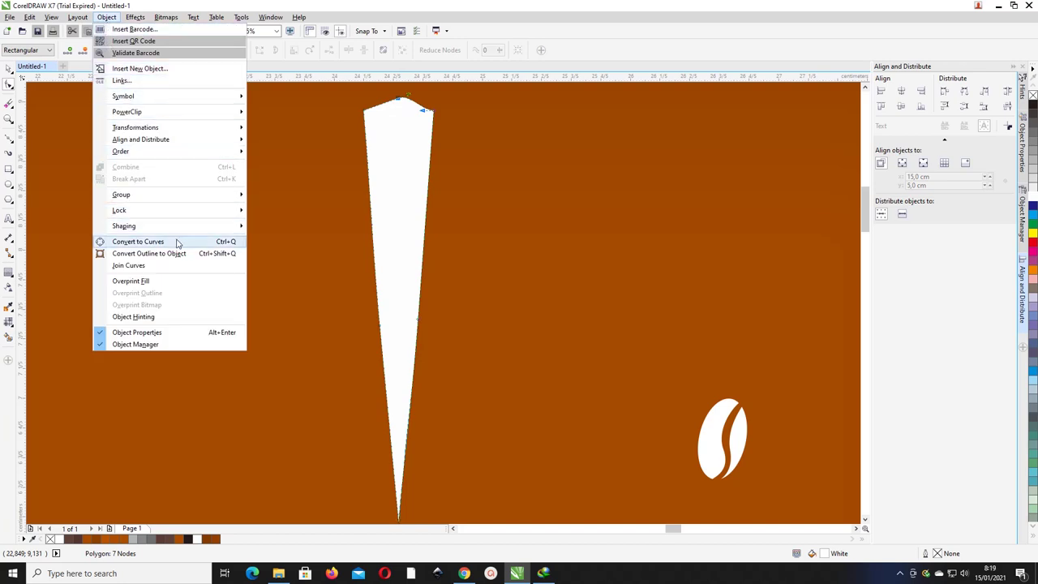
pyautogui.click(138, 241)
# - Delete the peak node in the middle of the white shape's top edge
pyautogui.click(399, 102)
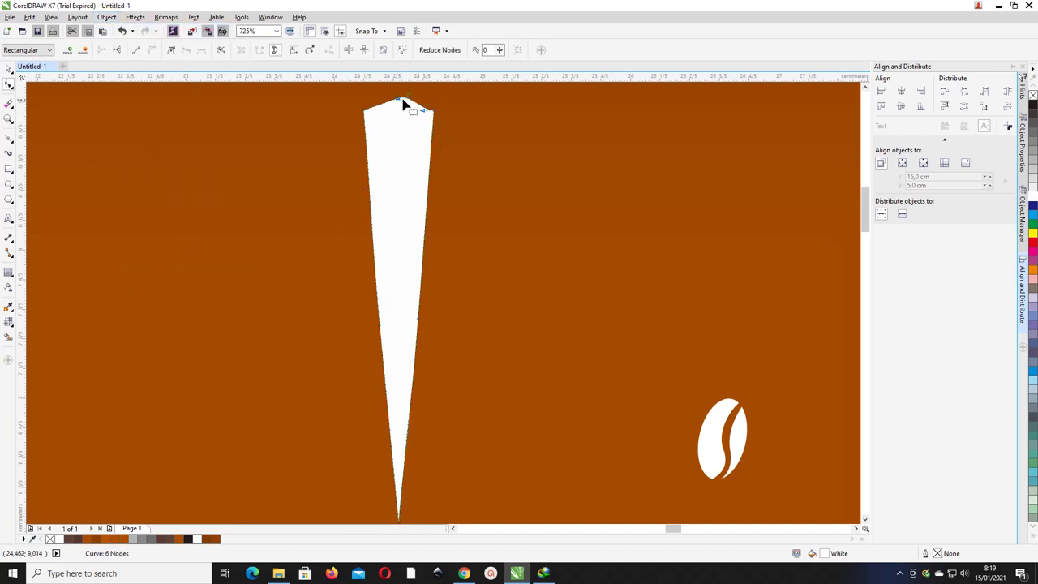
pyautogui.scroll(3, 402, 102)
pyautogui.scroll(2, 394, 102)
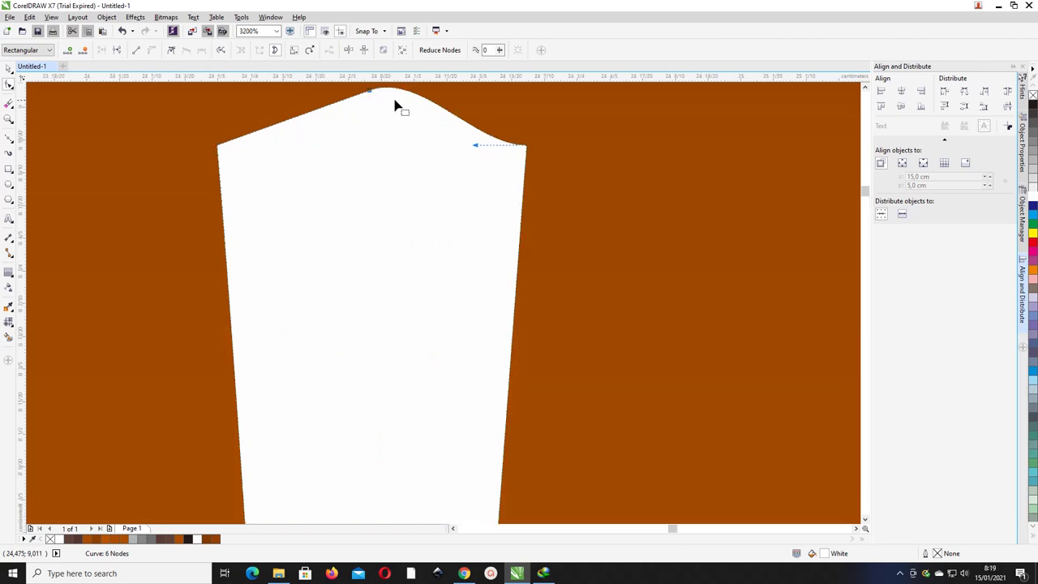
pyautogui.scroll(-2, 394, 102)
pyautogui.click(82, 49)
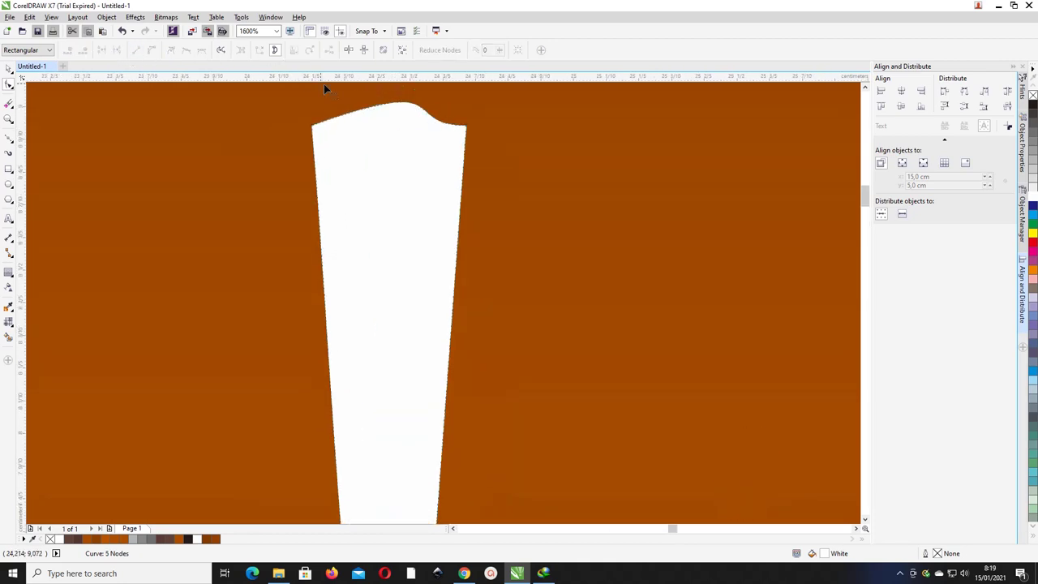
# - Reshape the top edge of the white spike into an even, rounded dome by adjusting its curve handles
pyautogui.click(464, 127)
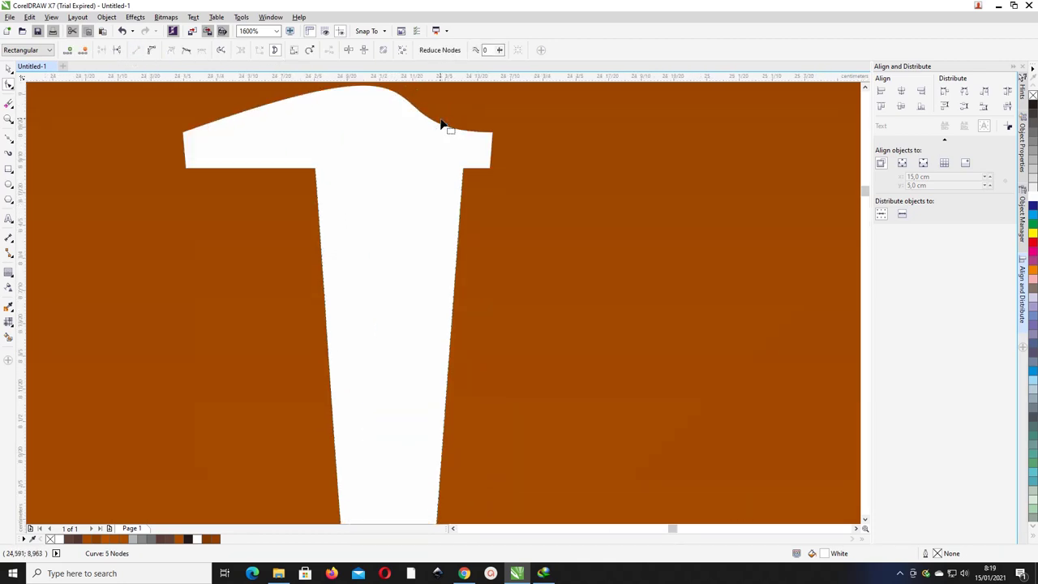
pyautogui.scroll(-2, 458, 132)
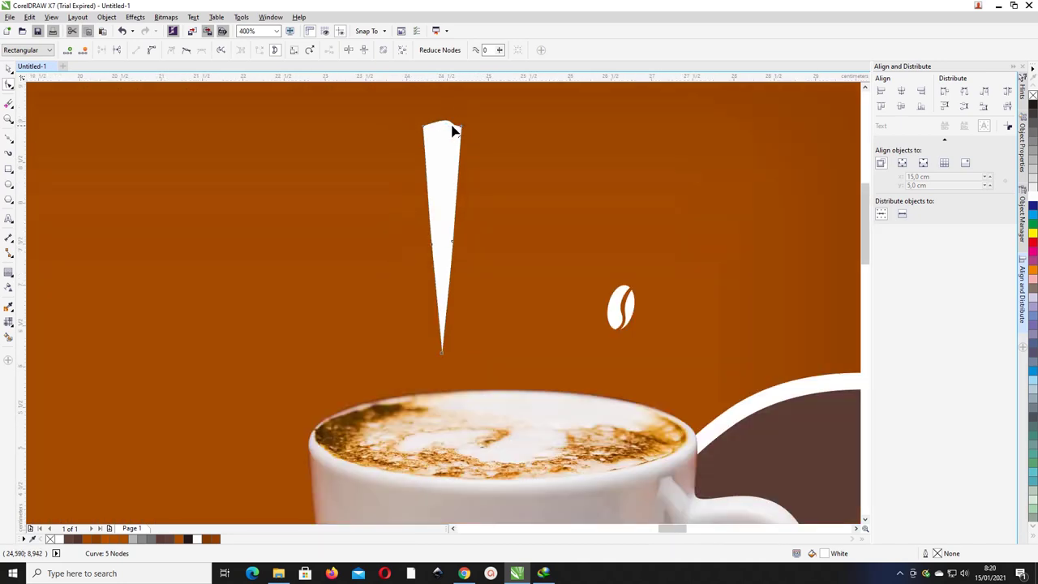
pyautogui.press('z')
pyautogui.moveTo(490, 144); pyautogui.dragTo(542, 162)
pyautogui.click(9, 84)
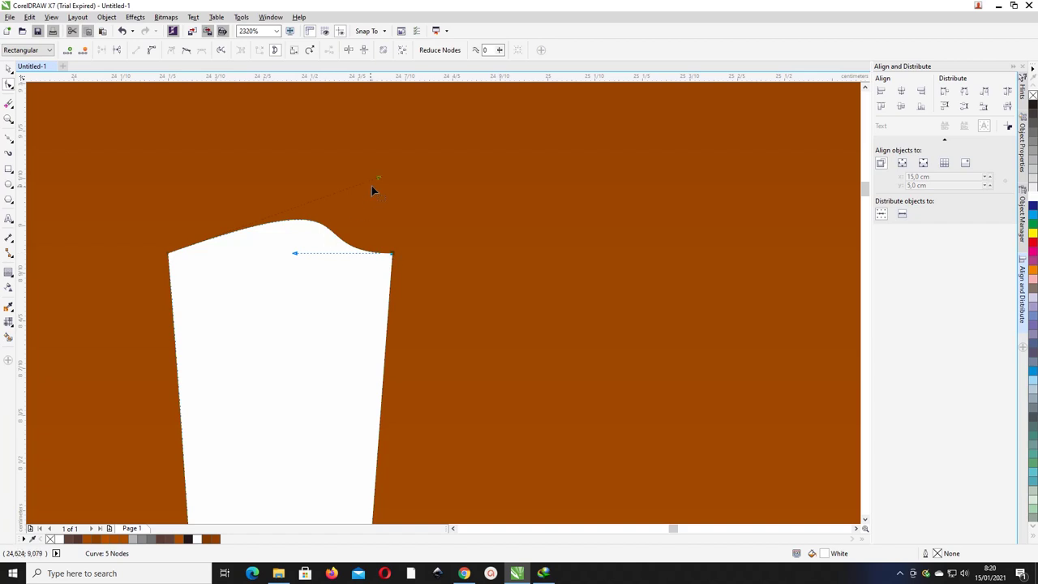
pyautogui.moveTo(378, 177); pyautogui.dragTo(276, 177)
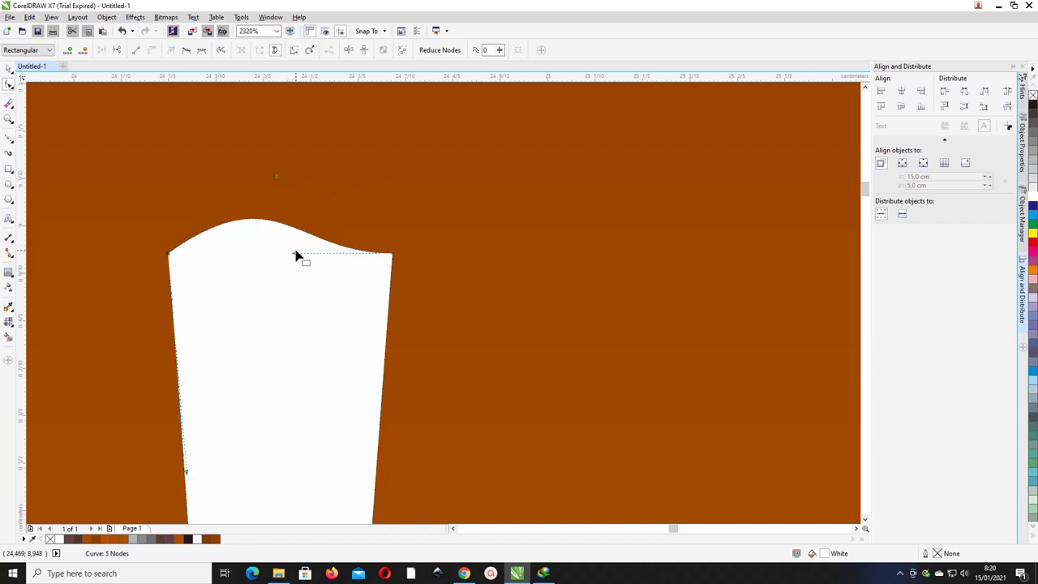
pyautogui.moveTo(296, 257); pyautogui.dragTo(231, 155)
pyautogui.moveTo(325, 185); pyautogui.dragTo(345, 140)
pyautogui.moveTo(234, 155); pyautogui.dragTo(222, 141)
pyautogui.click(9, 70)
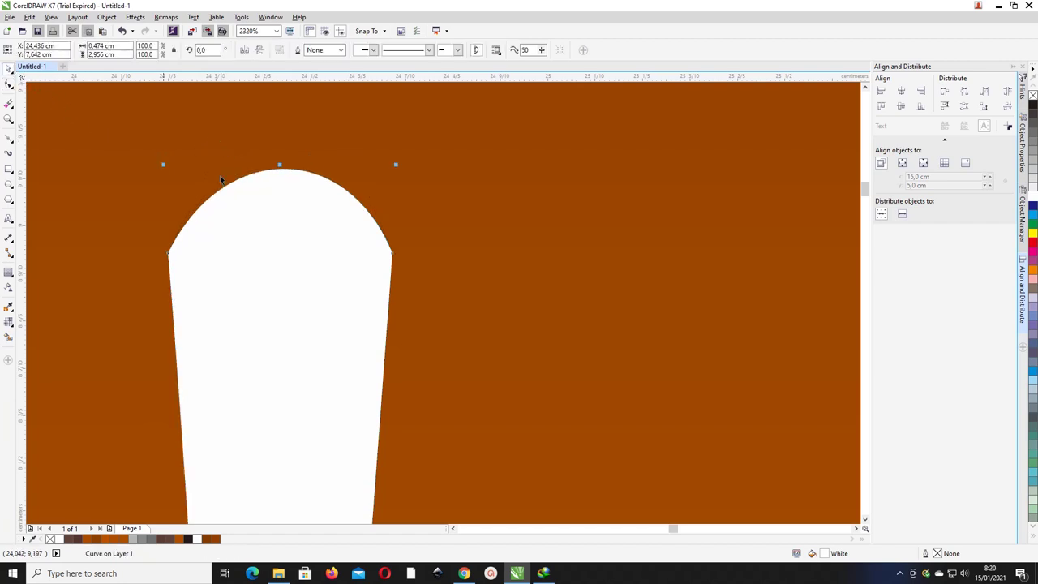
# - Move the rounded white spike above the cup's left rim and tilt it to about 8 degrees
pyautogui.scroll(-8, 396, 200)
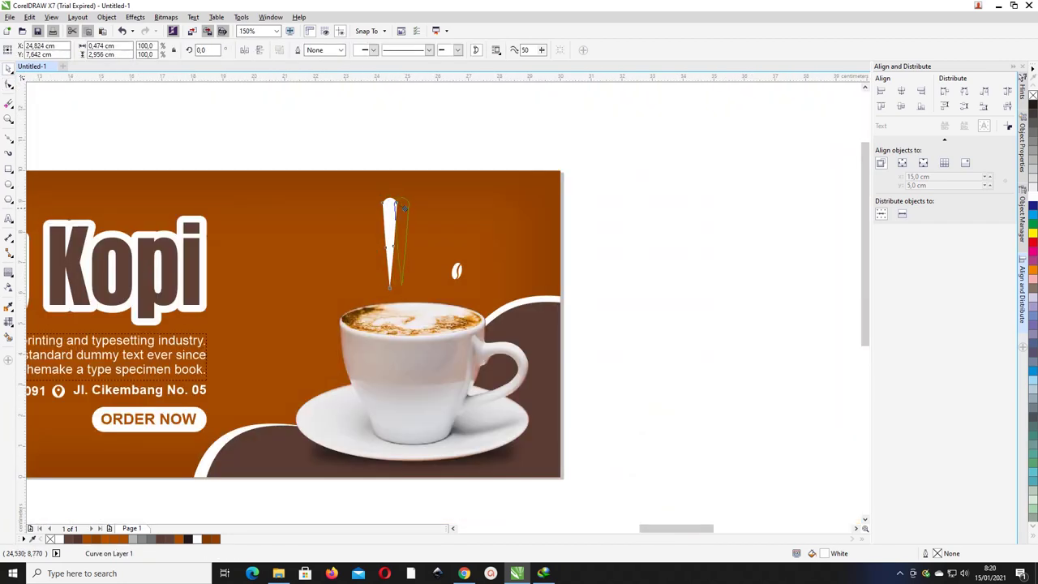
pyautogui.moveTo(399, 207); pyautogui.dragTo(328, 220)
pyautogui.click(397, 205)
pyautogui.press('m')
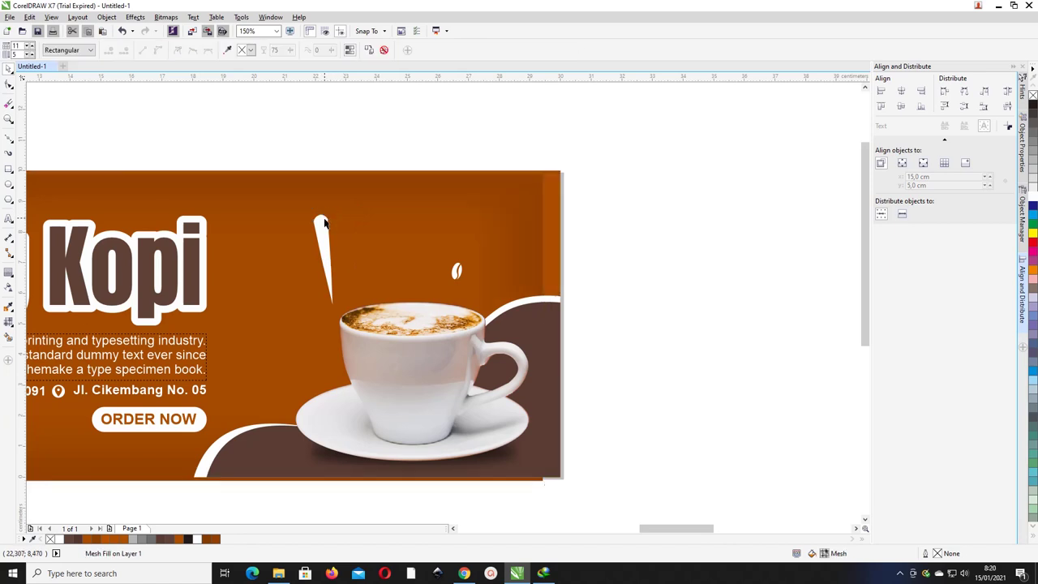
pyautogui.press('space')
pyautogui.click(325, 217)
pyautogui.press('space')
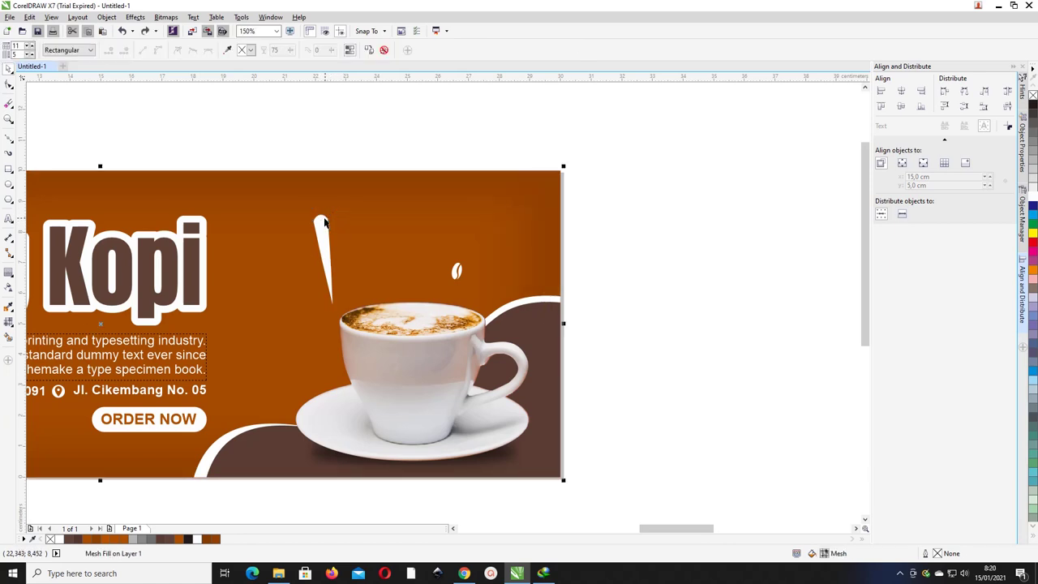
pyautogui.press('space')
pyautogui.press('space')
pyautogui.press('space')
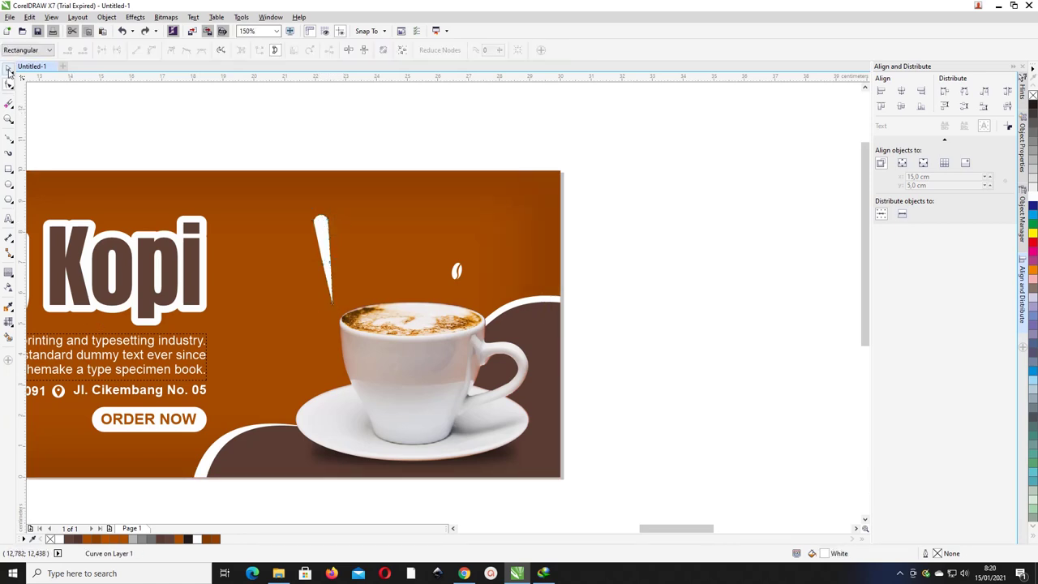
# - Tilt the white spike further outward and shrink it beside the cup's left rim
pyautogui.click(323, 225)
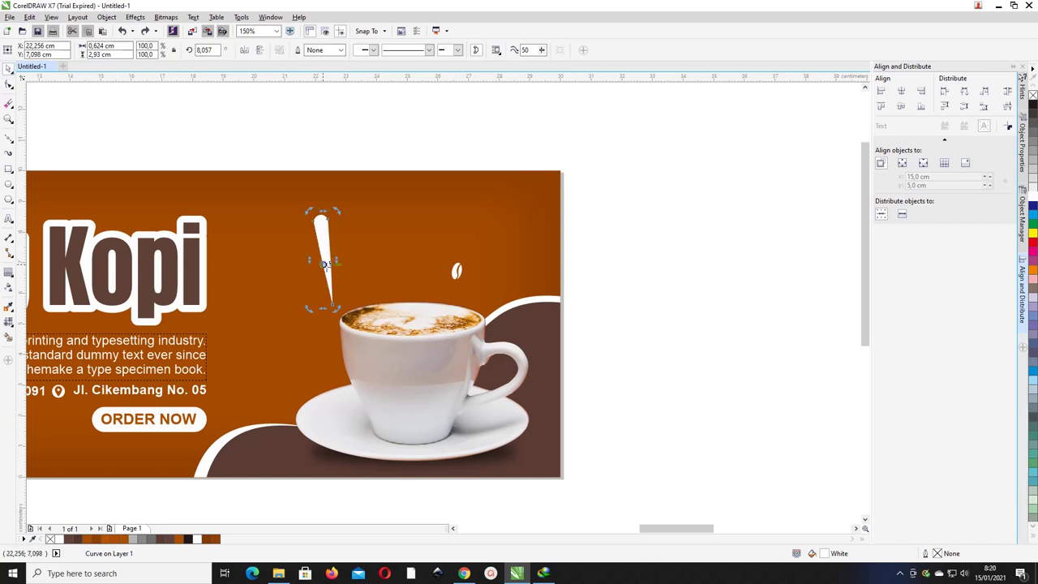
pyautogui.moveTo(338, 212)
pyautogui.mouseDown()
pyautogui.moveTo(300, 219)
pyautogui.moveTo(294, 232)
pyautogui.moveTo(324, 263)
pyautogui.moveTo(342, 240)
pyautogui.moveTo(385, 229)
pyautogui.moveTo(376, 200)
pyautogui.mouseUp()
pyautogui.click(291, 205)
pyautogui.click(292, 235)
# - Place a larger copy of the spike above the cup's left half, rotated about 15 degrees, and fill it with brown #604338
pyautogui.click(345, 245)
pyautogui.click(353, 234)
pyautogui.click(172, 539)
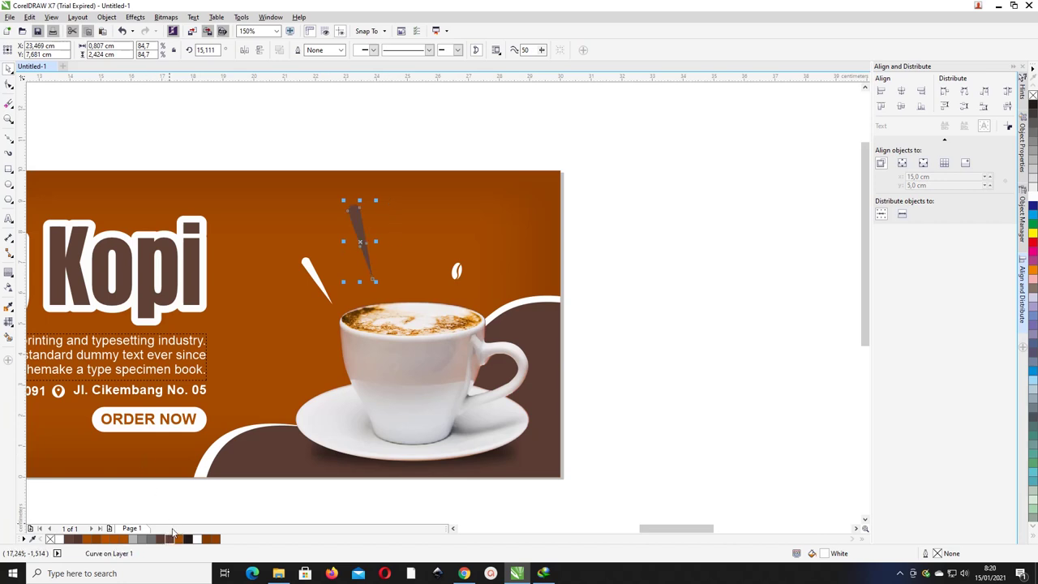
pyautogui.click(365, 145)
# - Duplicate the brown spike above the right half of the cup and tilt the copy outward to about 329 degrees
pyautogui.click(359, 225)
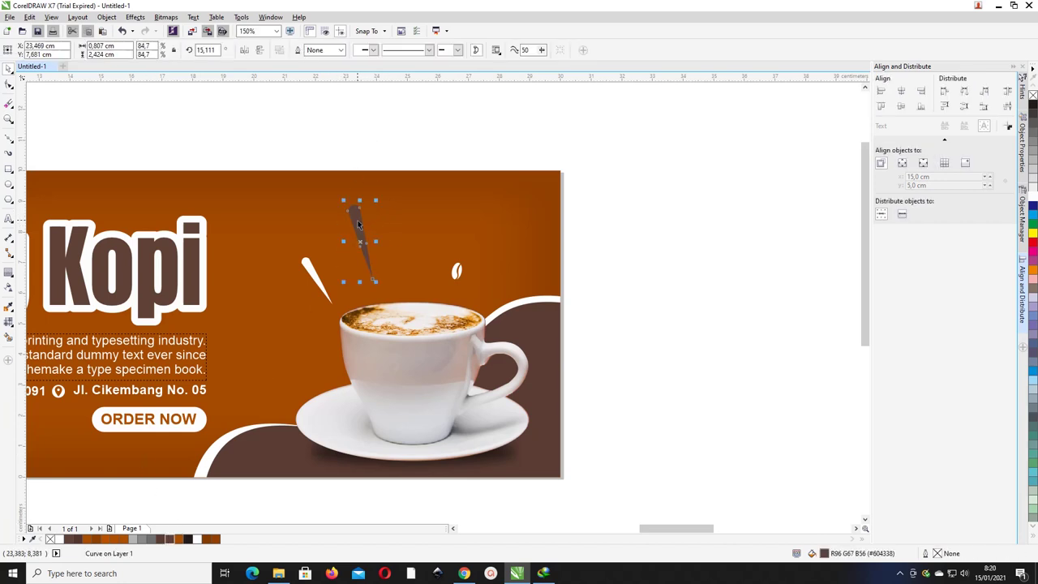
pyautogui.hotkey('ctrl', 'd')
pyautogui.moveTo(374, 202); pyautogui.dragTo(494, 224)
pyautogui.click(423, 213)
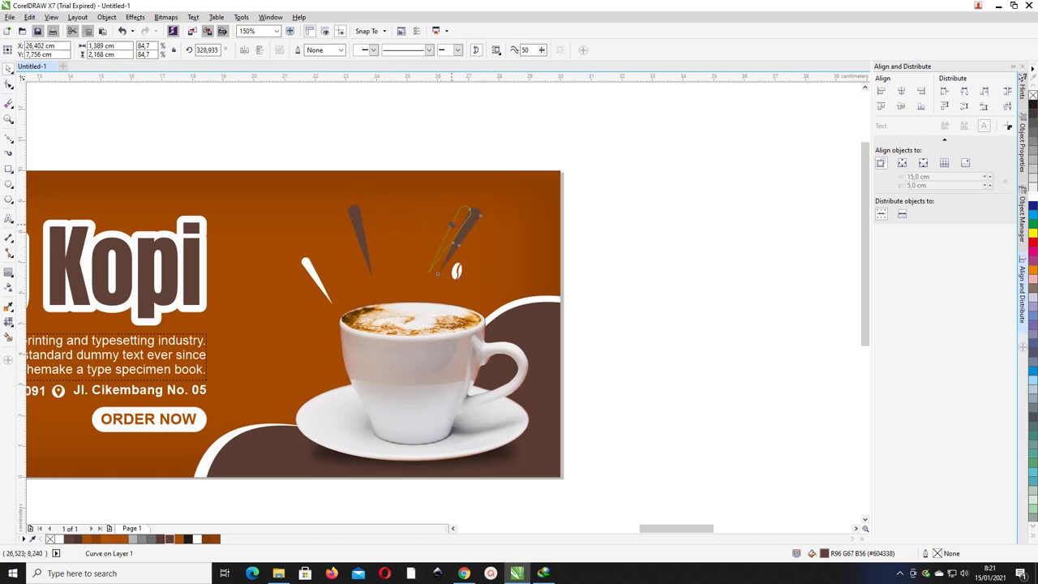
pyautogui.click(469, 223)
pyautogui.click(460, 214)
pyautogui.click(466, 212)
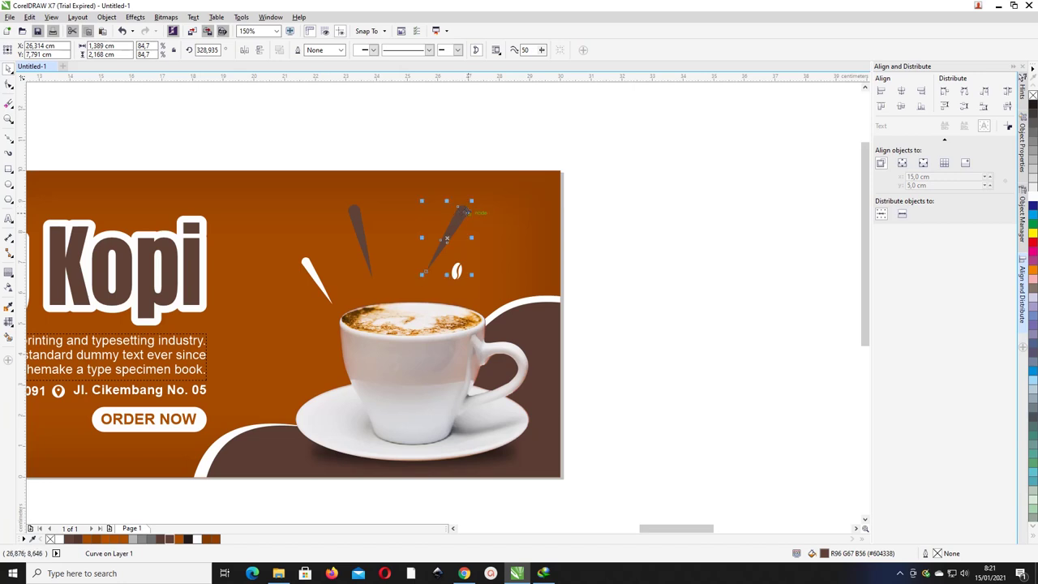
# - Scale the right-hand brown spike down to 53.1%, fill it with white and rotate it to about 340 degrees
pyautogui.moveTo(472, 202); pyautogui.dragTo(456, 226)
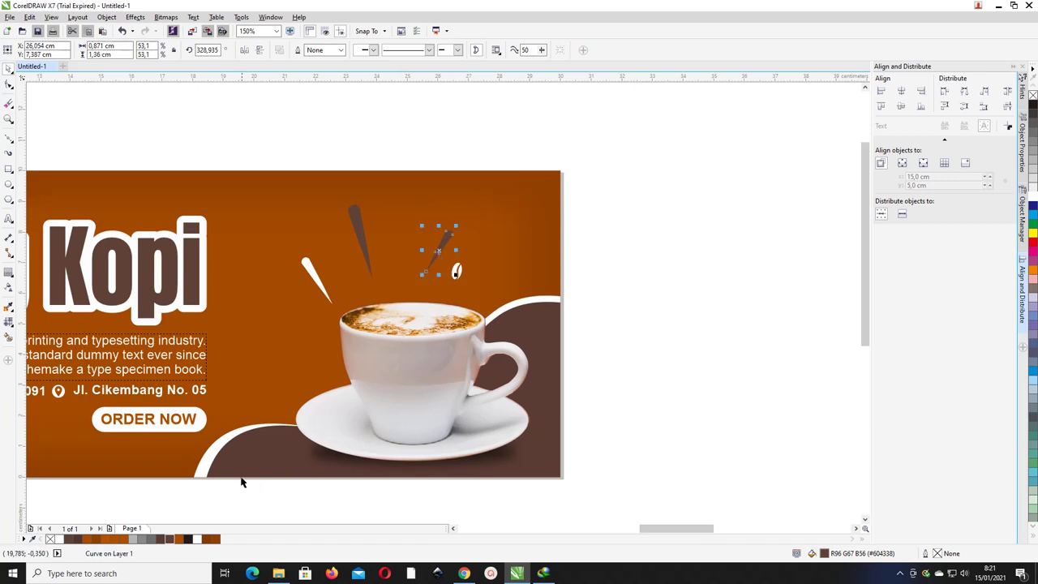
pyautogui.click(198, 538)
pyautogui.click(441, 243)
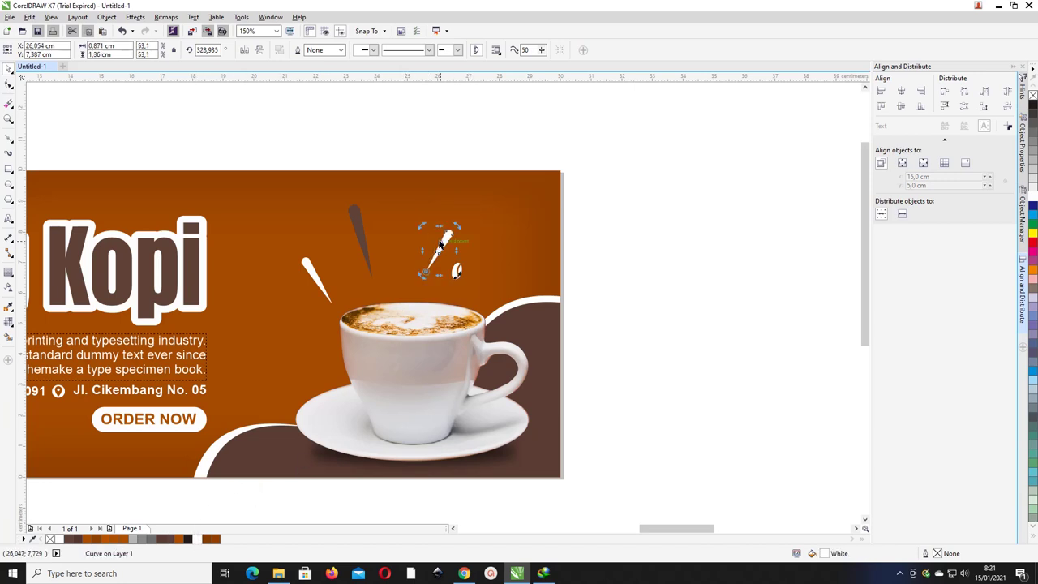
pyautogui.moveTo(461, 231); pyautogui.dragTo(441, 238)
pyautogui.press('F10')
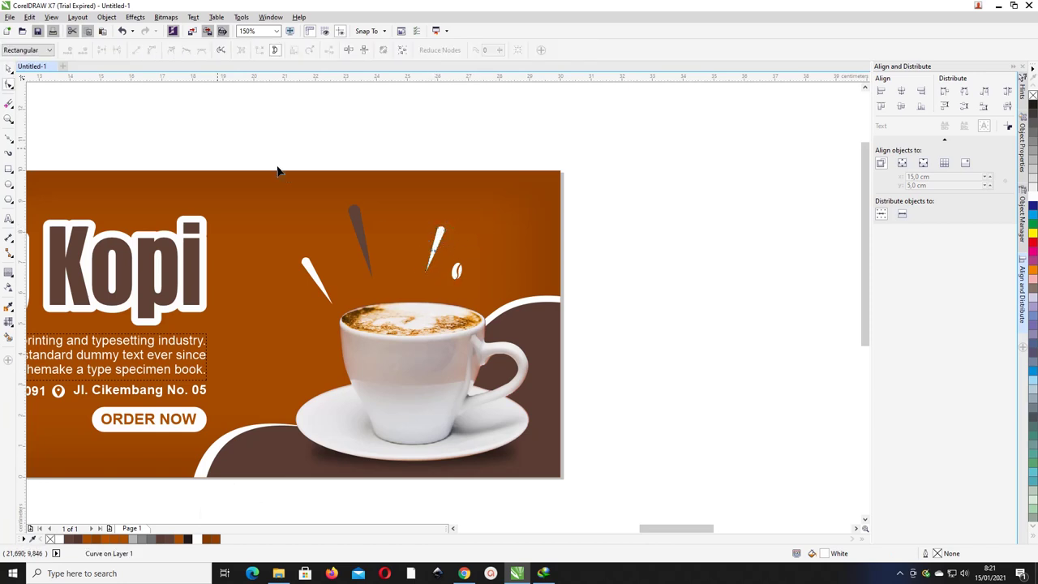
pyautogui.click(7, 69)
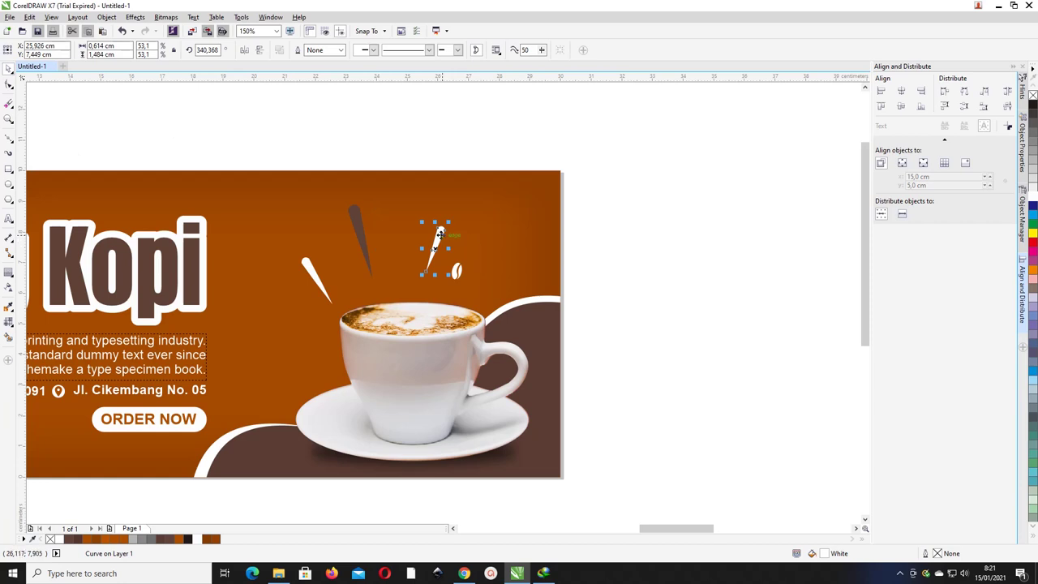
# - Duplicate the small white spike to its right, then remove the copy's fill and give it a white outline
pyautogui.moveTo(441, 235); pyautogui.dragTo(473, 233)
pyautogui.hotkey('ctrl', 'd')
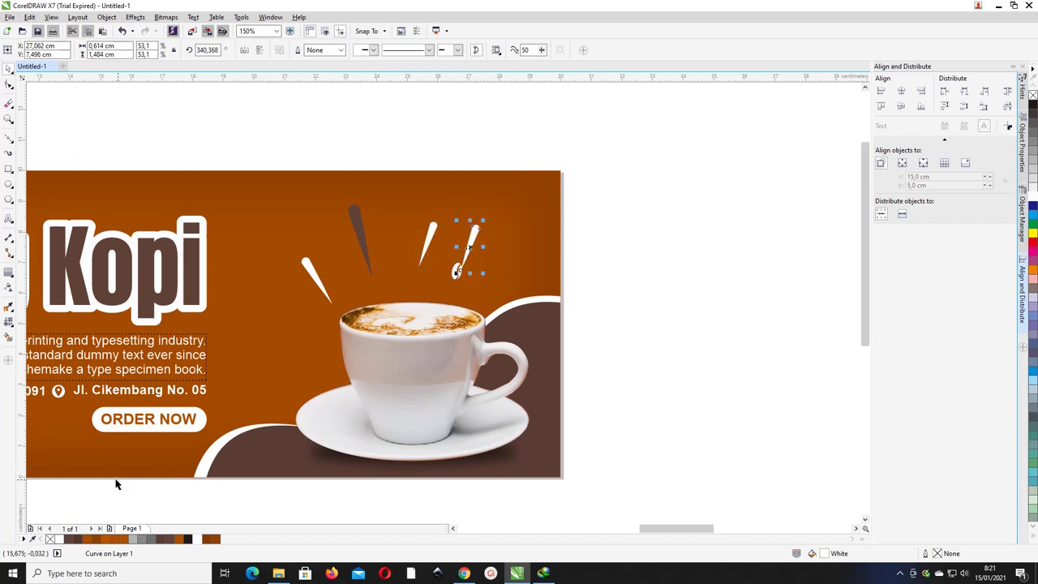
pyautogui.click(50, 541)
pyautogui.rightClick(197, 539)
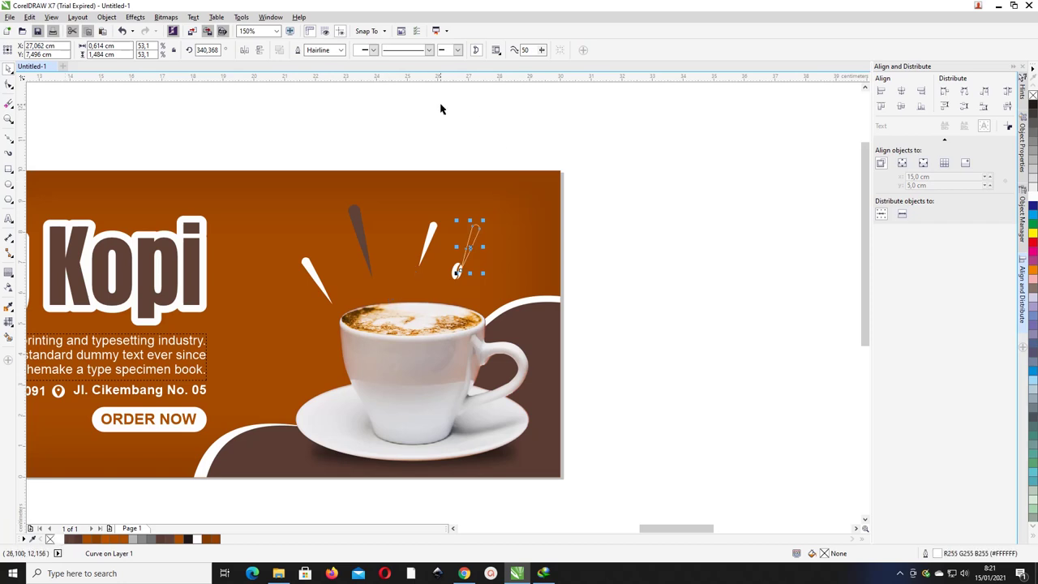
# - Set the outline width of the unfilled spike to 0.5 mm
pyautogui.click(340, 49)
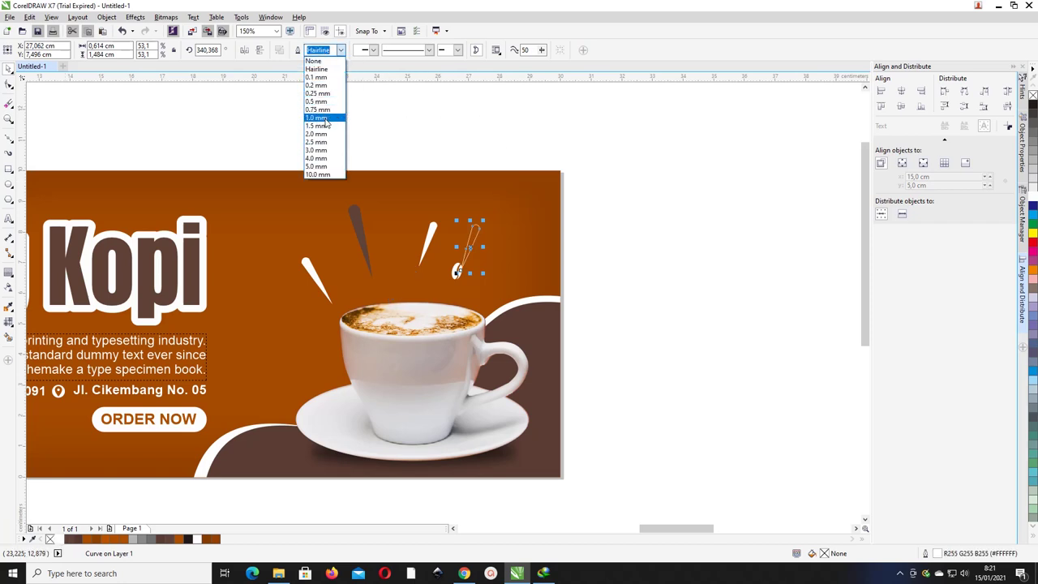
pyautogui.click(327, 124)
pyautogui.click(340, 50)
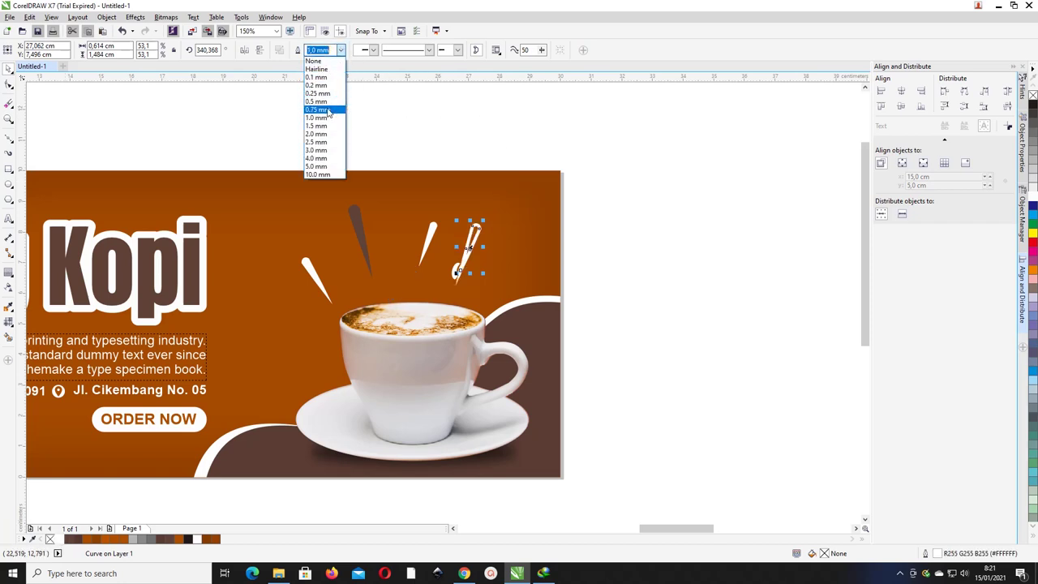
pyautogui.click(327, 102)
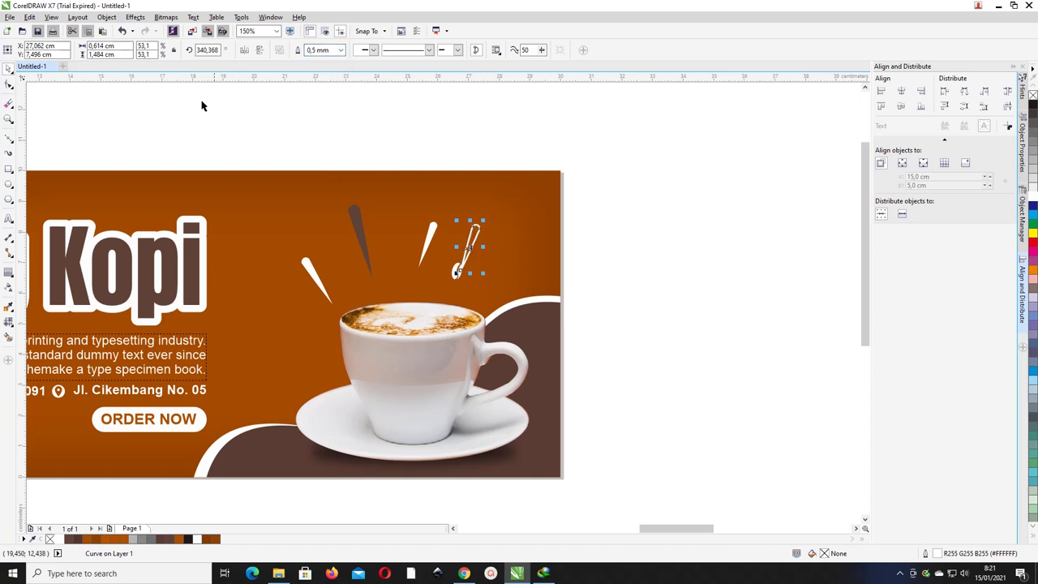
pyautogui.click(514, 162)
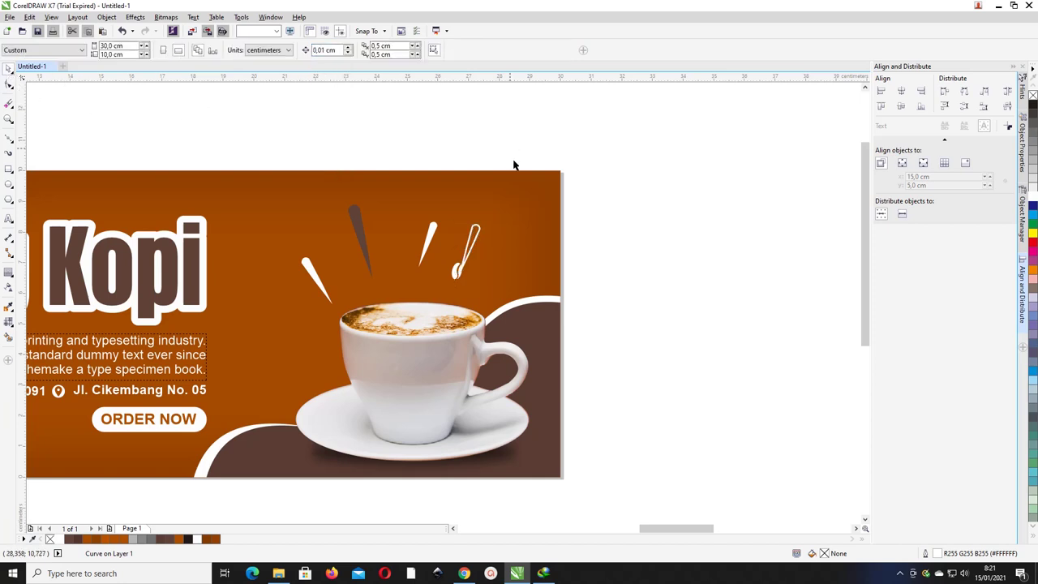
# - Move the small solid white spike slightly upward, rotate it to about 345 degrees and enlarge it to 64.9%
pyautogui.click(436, 226)
pyautogui.moveTo(439, 227); pyautogui.dragTo(442, 209)
pyautogui.click(437, 217)
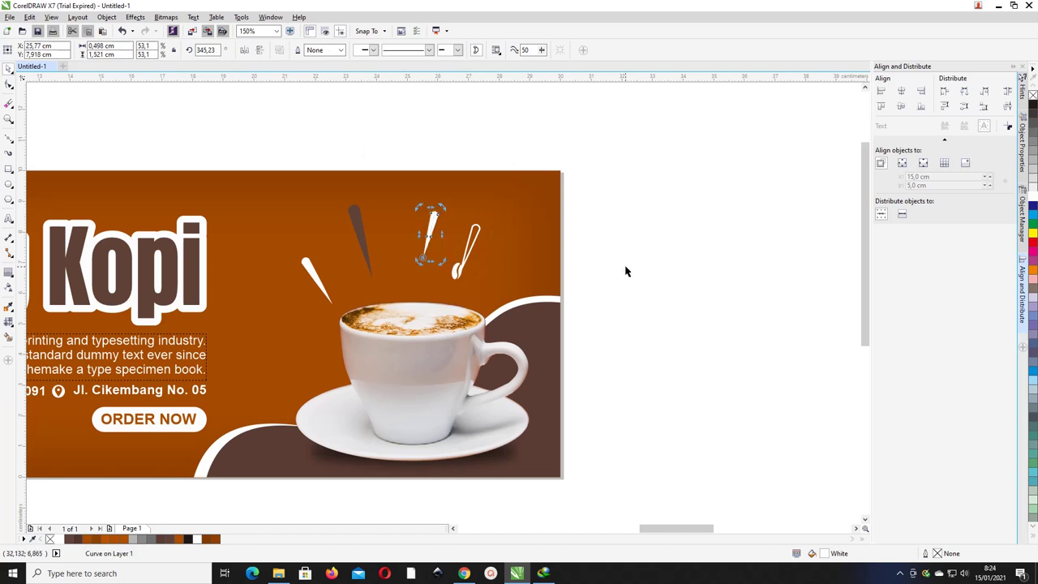
pyautogui.doubleClick(433, 218)
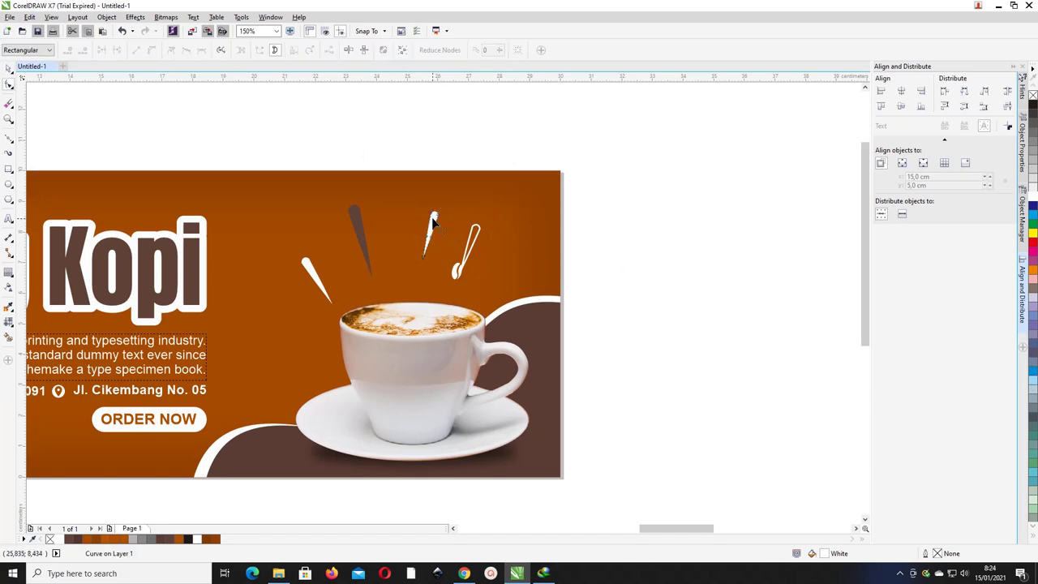
pyautogui.click(8, 69)
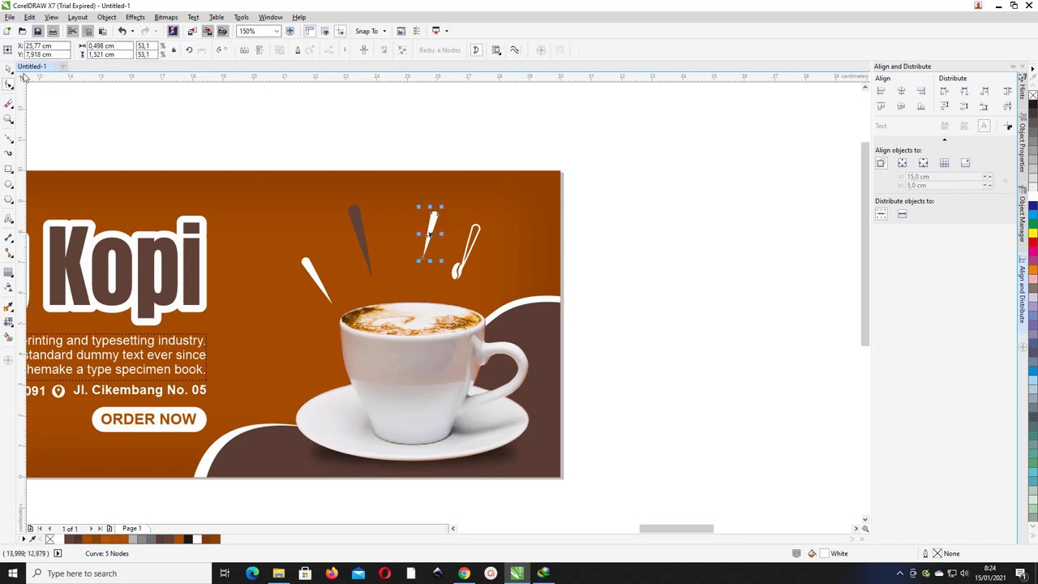
pyautogui.moveTo(443, 207); pyautogui.dragTo(445, 196)
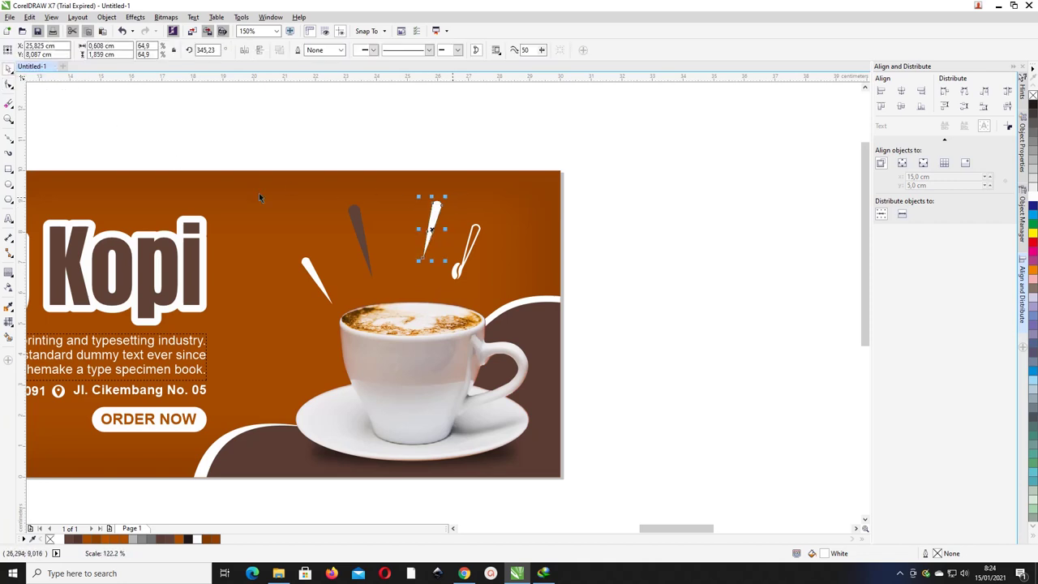
# - Draw a four-revolution spiral about 0.48 cm wide beside the cup's left rim and give it a white outline
pyautogui.click(6, 172)
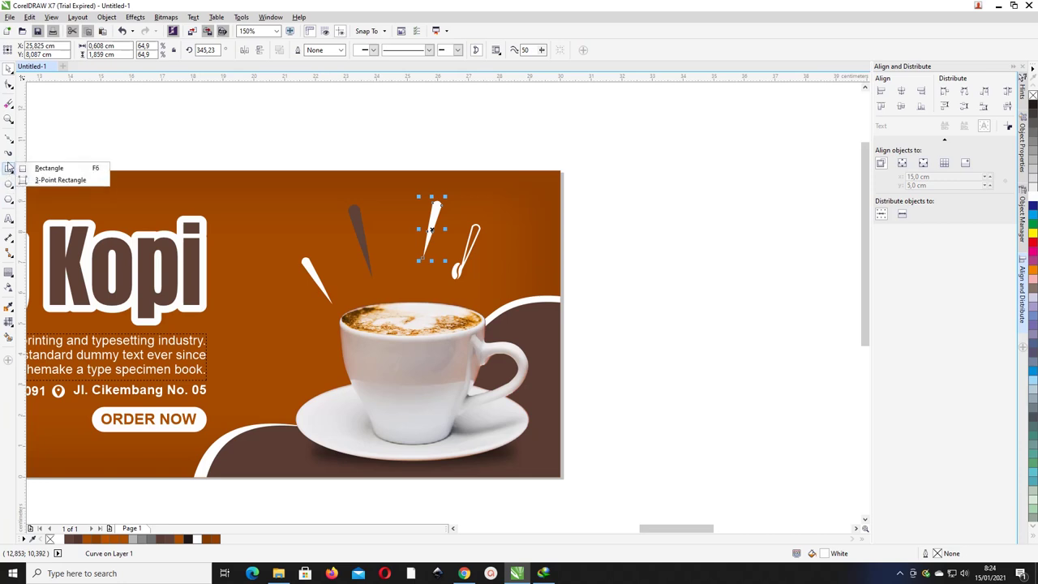
pyautogui.click(8, 200)
pyautogui.click(42, 249)
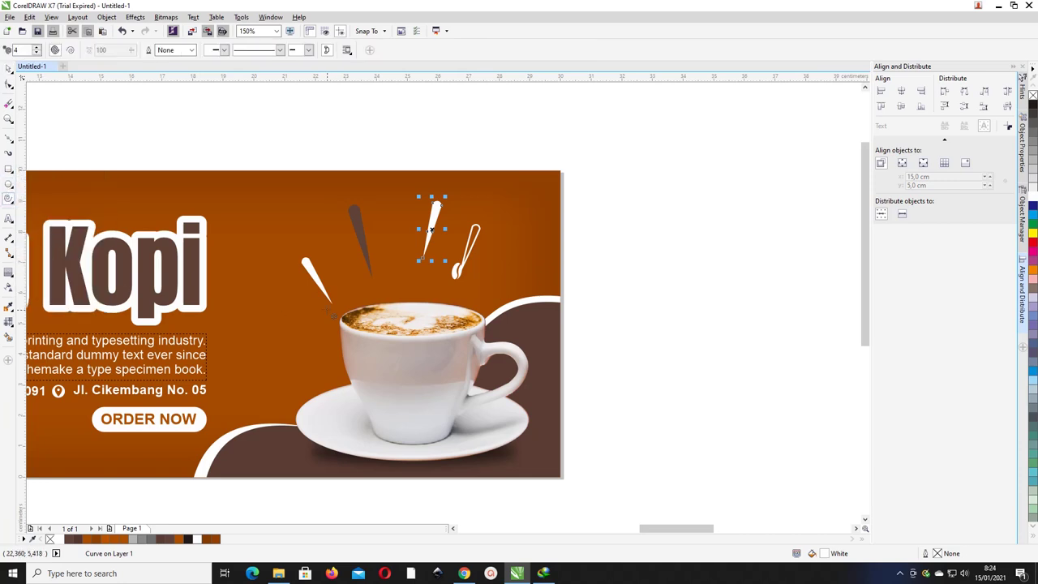
pyautogui.moveTo(291, 307); pyautogui.dragTo(312, 328)
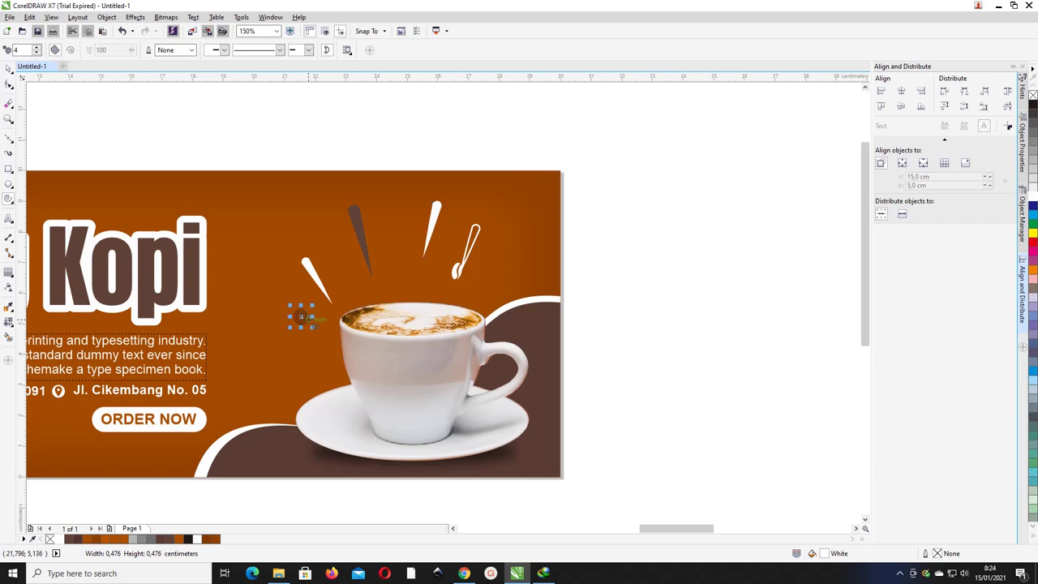
pyautogui.rightClick(197, 539)
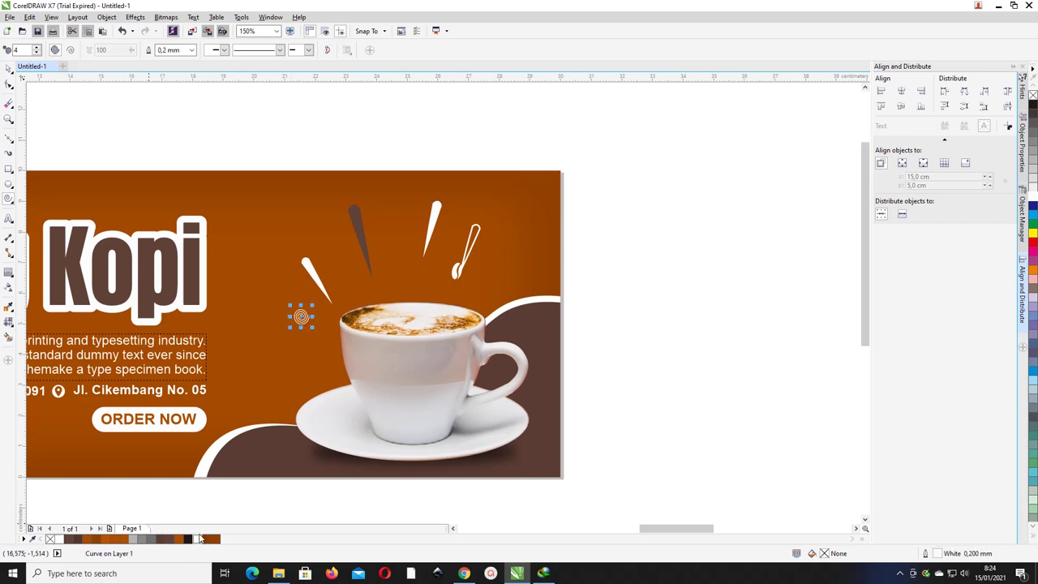
pyautogui.click(8, 66)
pyautogui.moveTo(301, 316); pyautogui.dragTo(303, 313)
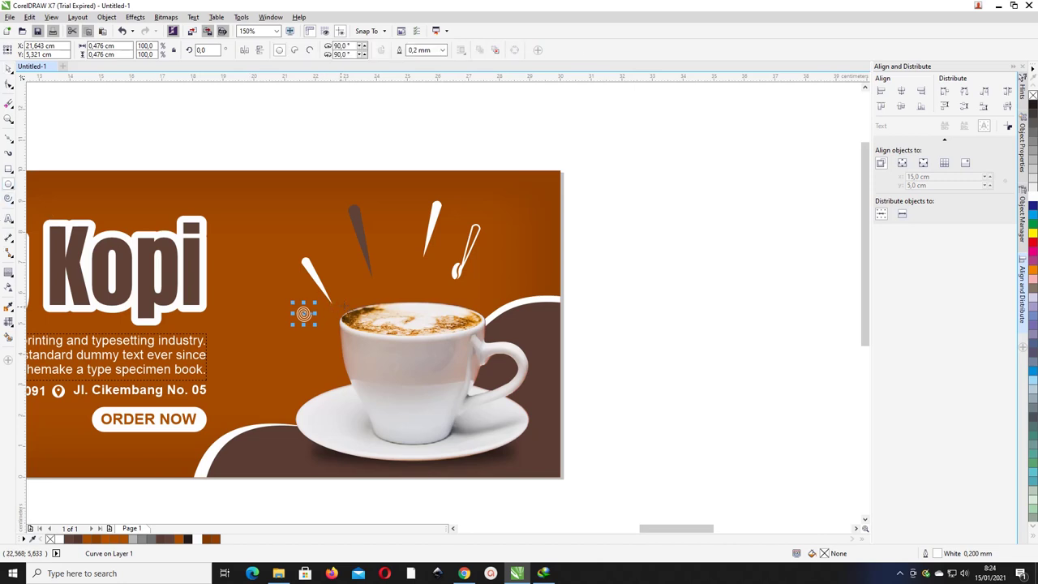
# - Draw a circle about 0.32 cm in diameter between the two left spikes and fill it with white
pyautogui.click(352, 279)
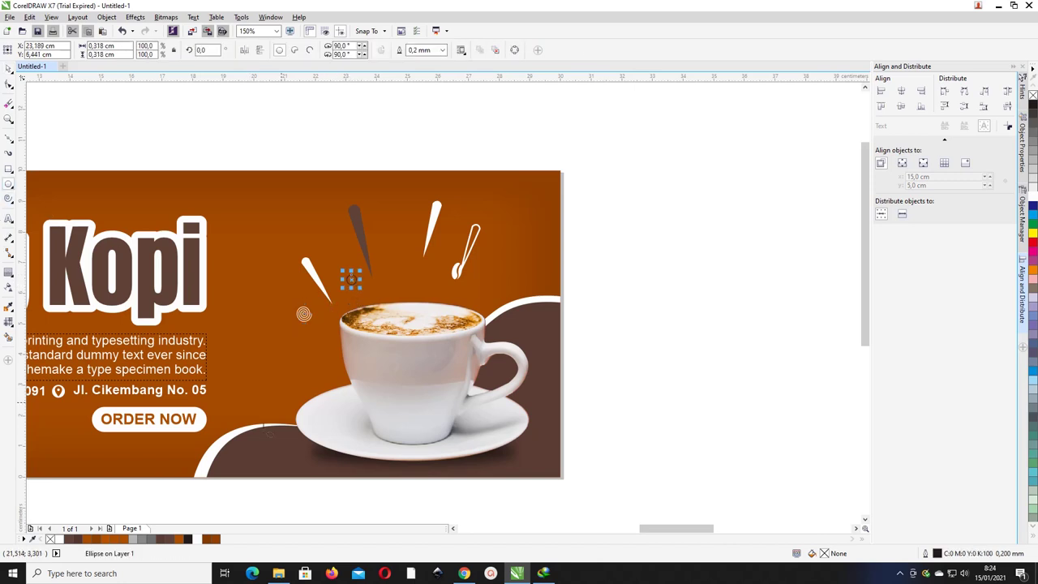
pyautogui.click(203, 539)
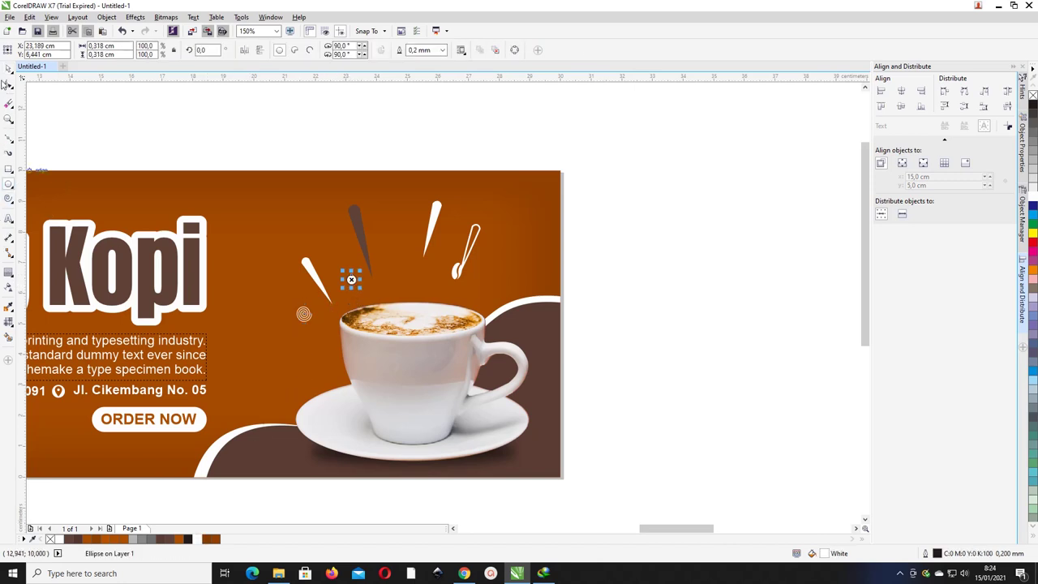
# - Remove the small white circle's outline and place the coffee bean, reduced in size, between the two right-hand spikes just above the cup
pyautogui.rightClick(50, 538)
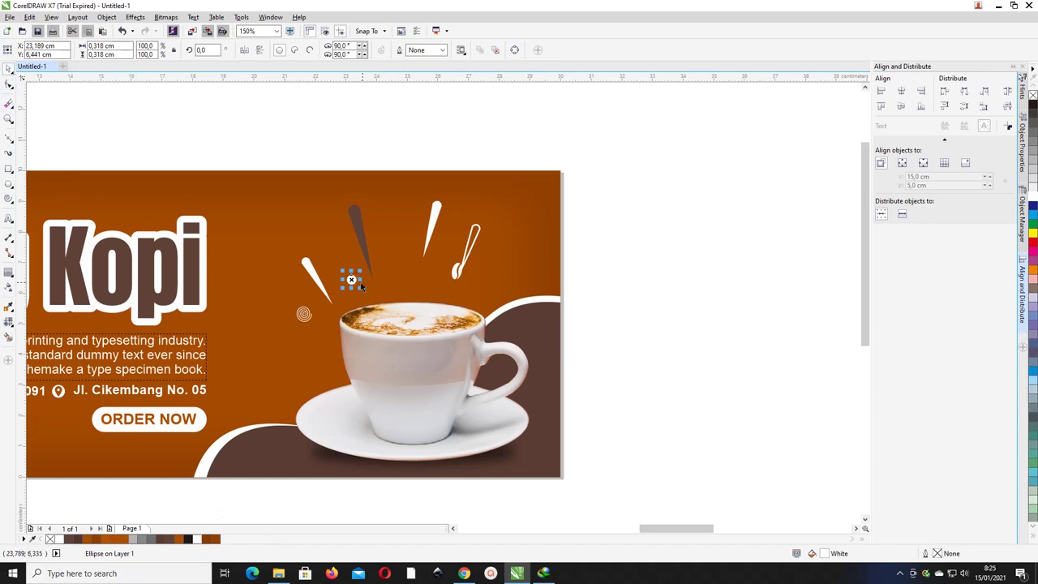
pyautogui.moveTo(460, 273); pyautogui.dragTo(436, 272)
# - Place two spiral copies reduced to about 57%, one between the brown and white spikes and one right of the unfilled spike
pyautogui.click(303, 314)
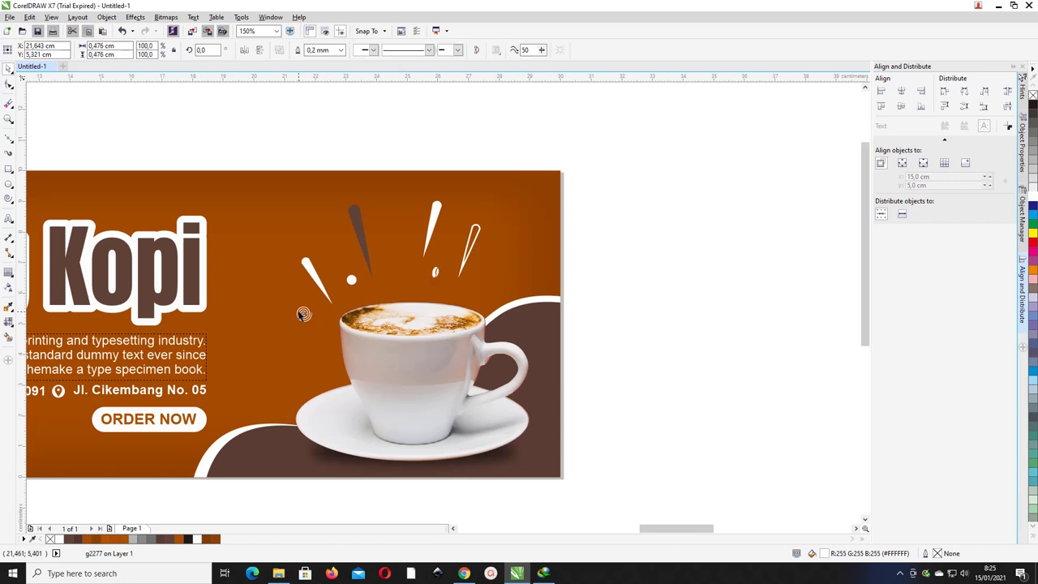
pyautogui.moveTo(303, 314); pyautogui.dragTo(492, 282)
pyautogui.click(394, 254)
pyautogui.click(395, 255)
pyautogui.hotkey('ctrl', 'd')
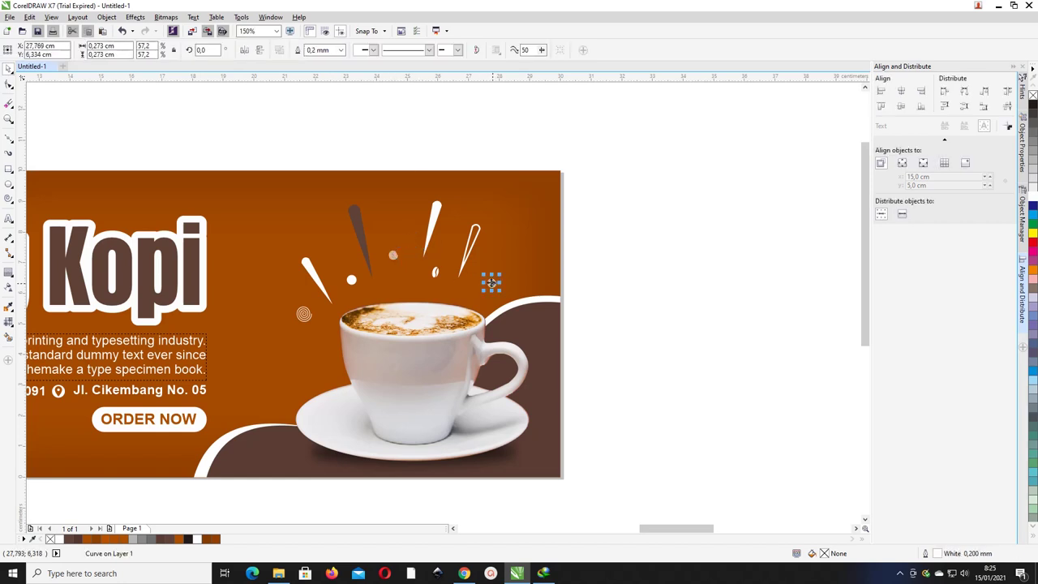
# - Try to change the number of revolutions of the existing spirals around the cup
pyautogui.keyDown('shift'); pyautogui.click(390, 258); pyautogui.keyUp('shift')
pyautogui.keyDown('shift'); pyautogui.click(304, 316); pyautogui.keyUp('shift')
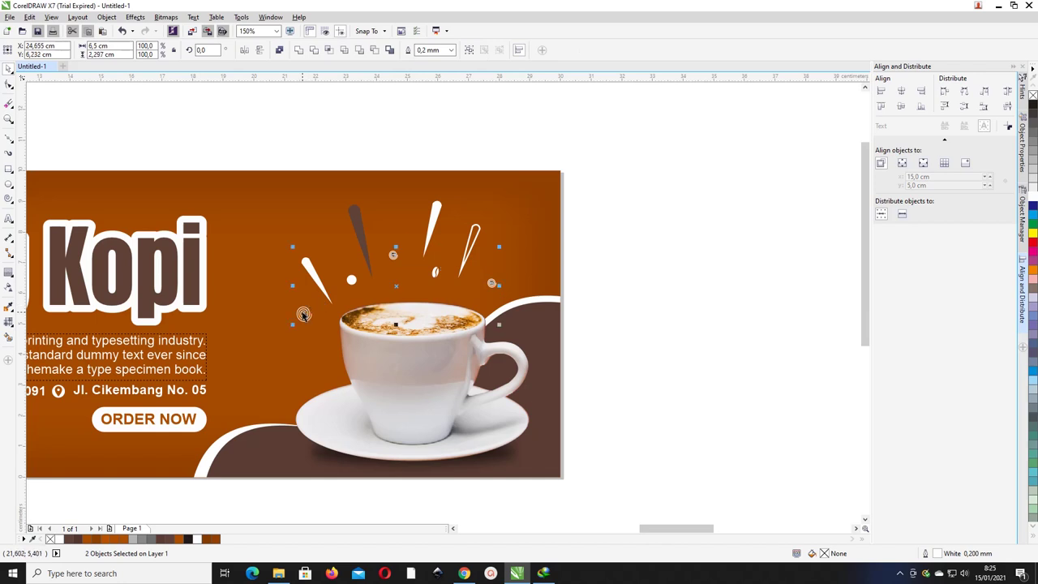
pyautogui.click(9, 198)
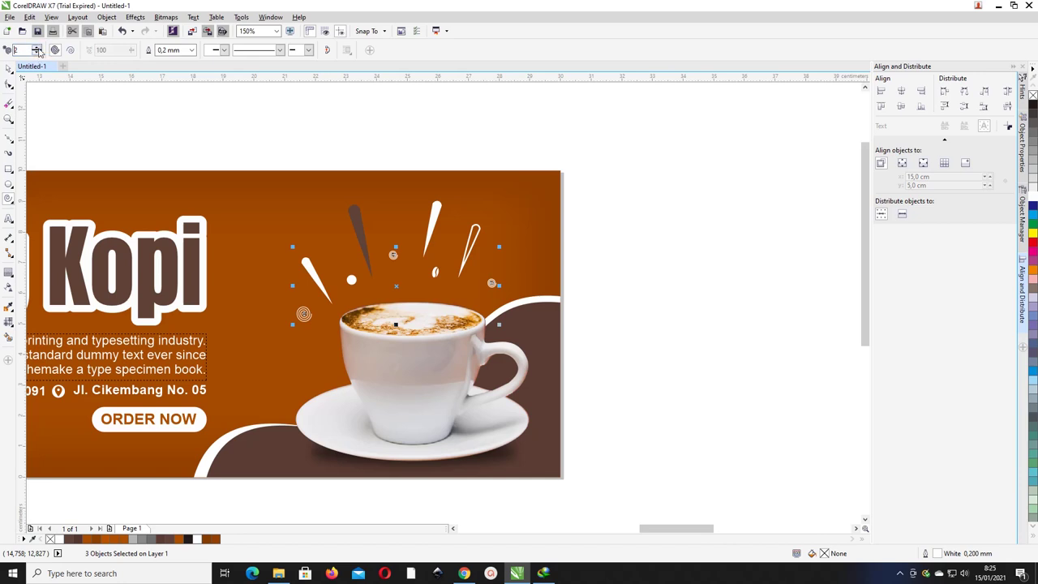
pyautogui.press('space')
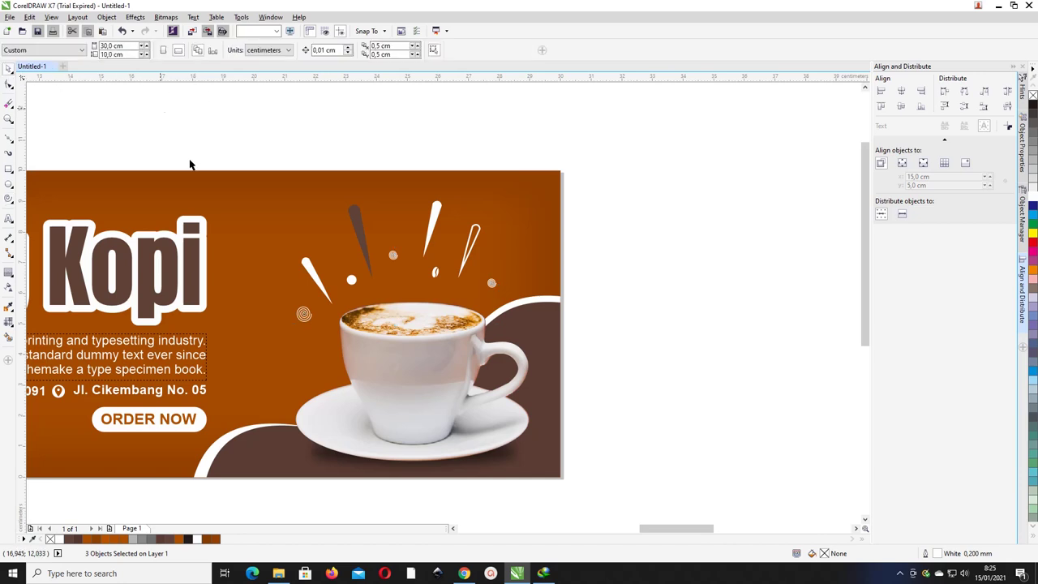
pyautogui.click(305, 315)
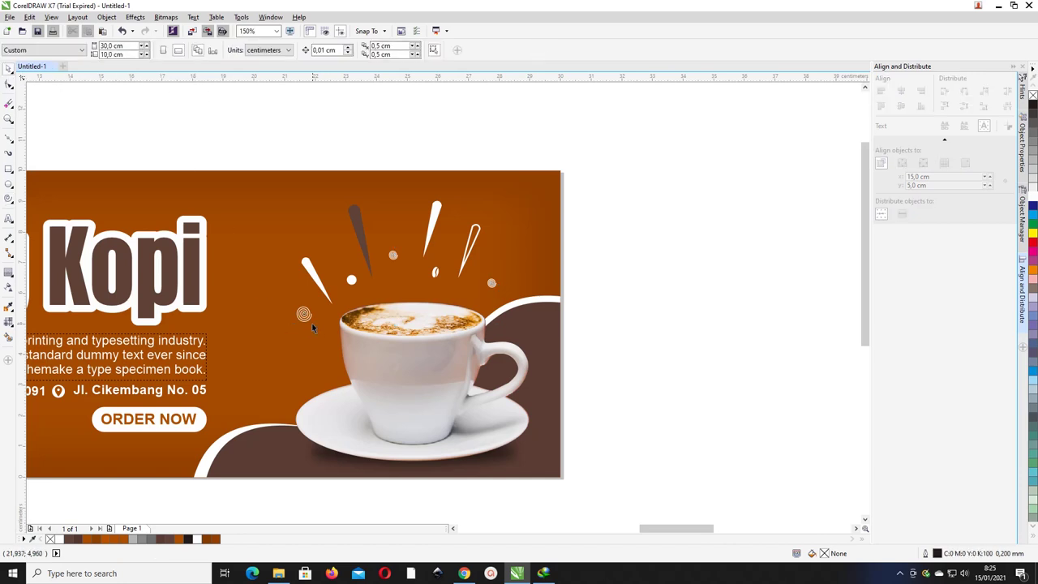
pyautogui.click(7, 278)
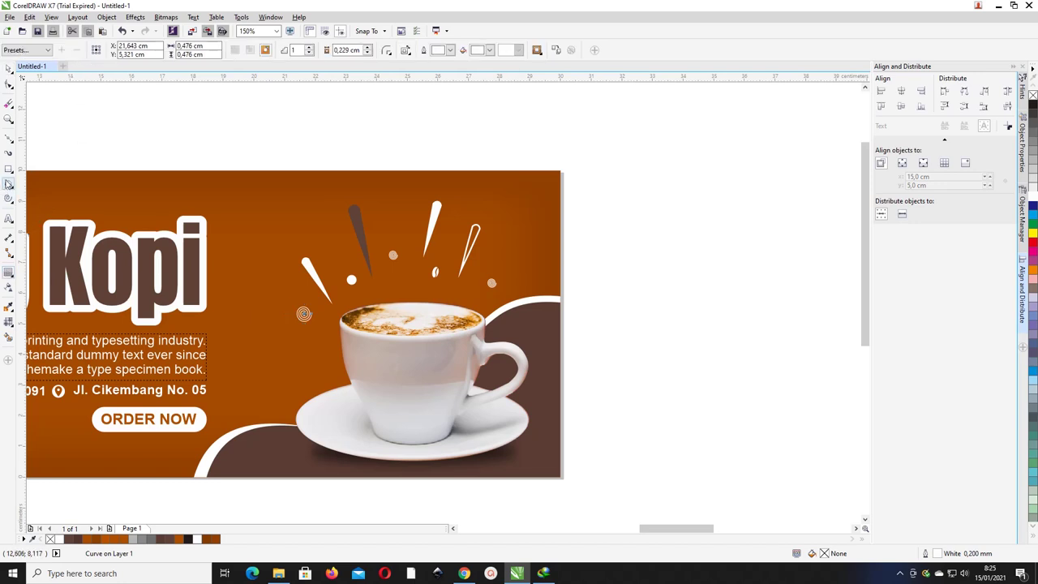
pyautogui.click(8, 198)
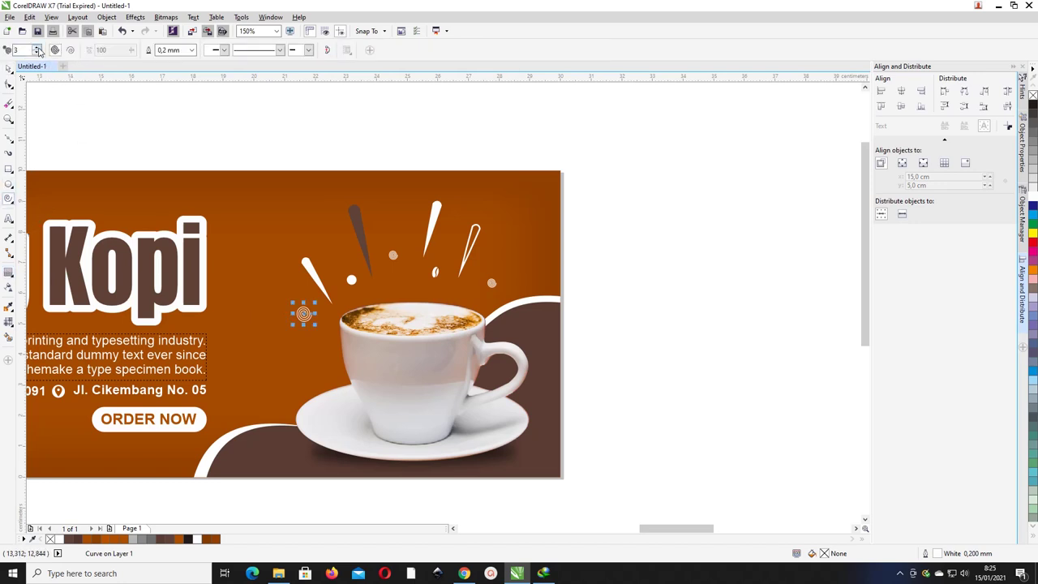
# - Draw a four-revolution spiral above the banner and a two-revolution spiral beside the Kopi heading, and delete both
pyautogui.moveTo(145, 122); pyautogui.dragTo(174, 152)
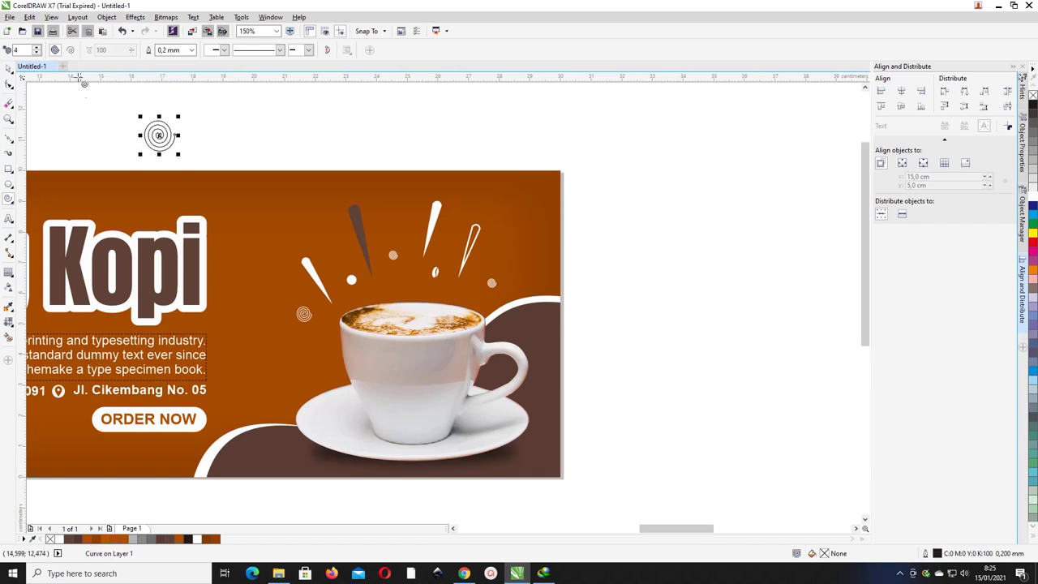
pyautogui.moveTo(232, 206); pyautogui.dragTo(279, 251)
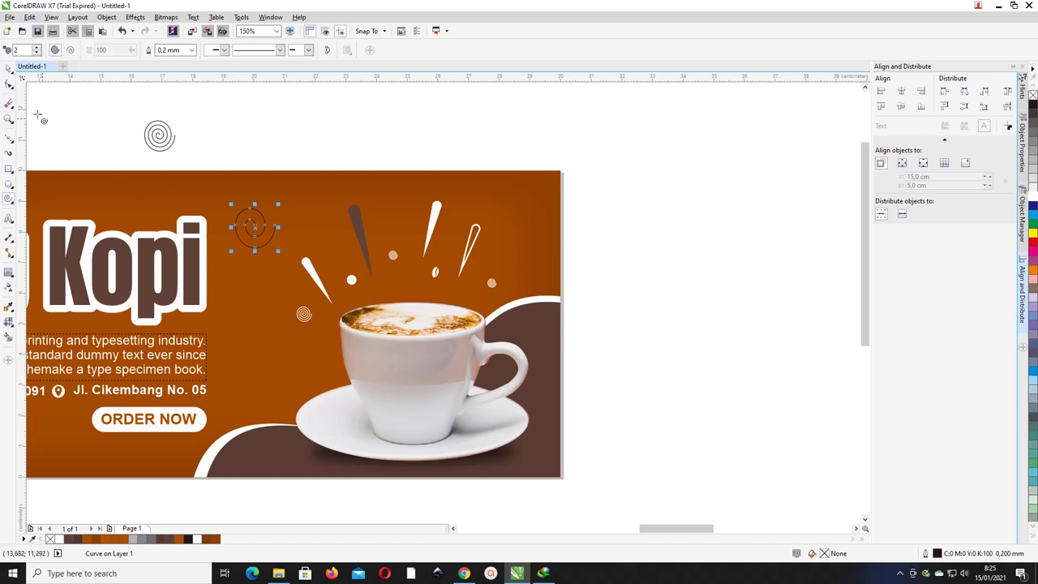
pyautogui.click(9, 69)
pyautogui.moveTo(96, 106); pyautogui.dragTo(284, 250)
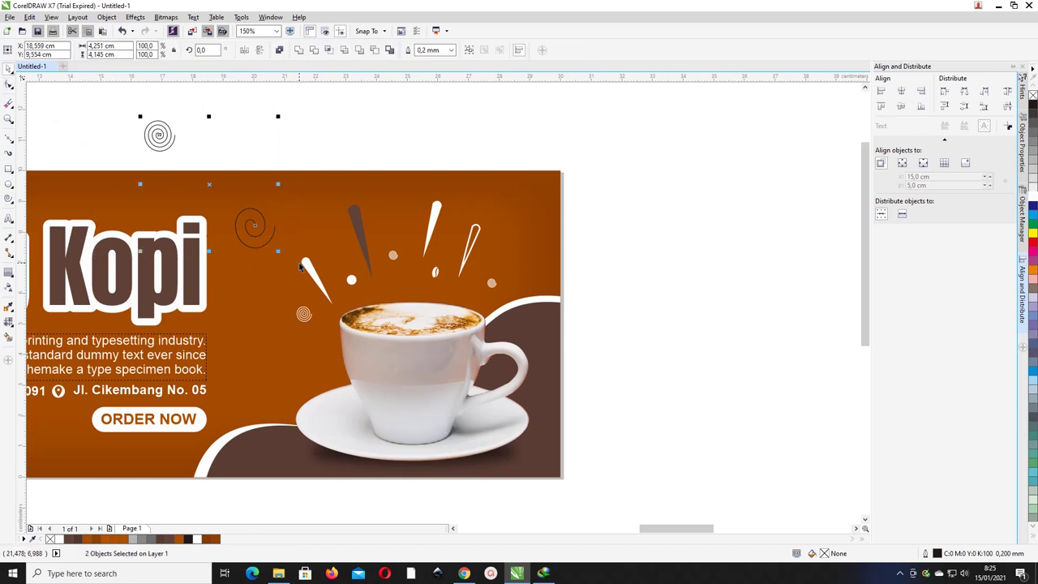
pyautogui.press('Delete')
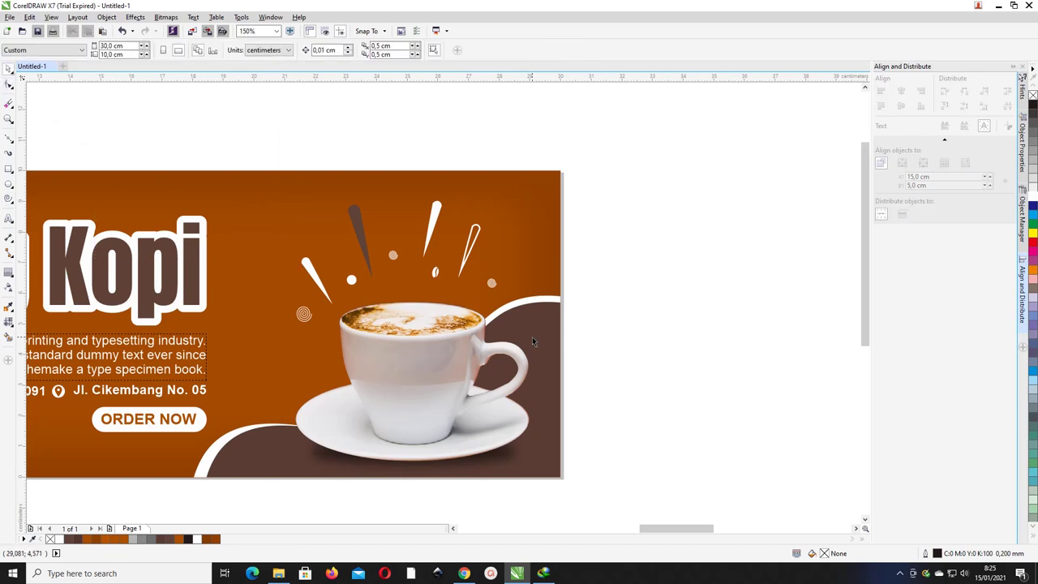
# - Move the cup logo, social media icons and belajarnesia.com text slightly upward in the banner's lower-left corner
pyautogui.press('F4')
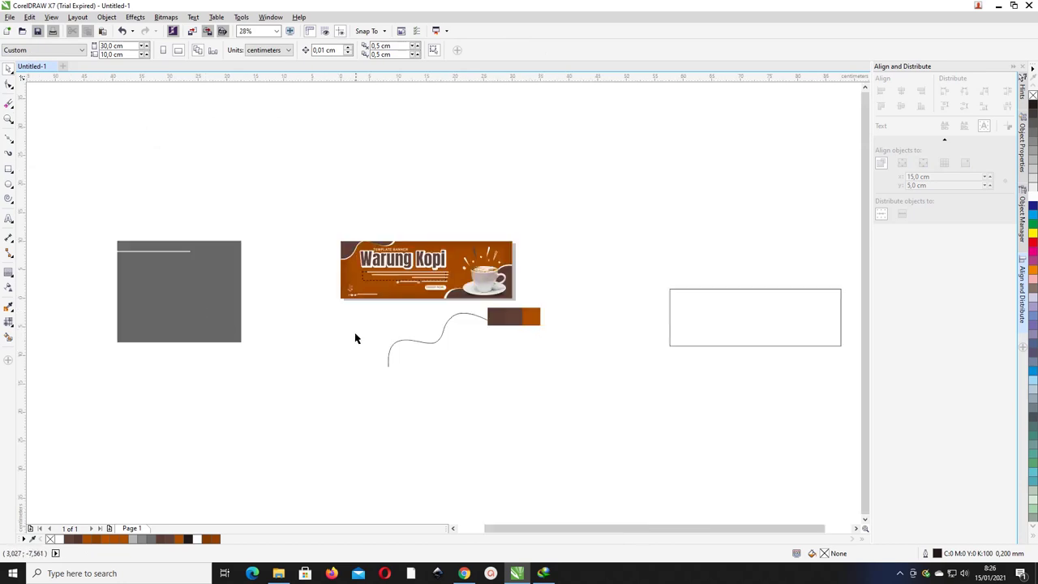
pyautogui.scroll(2, 359, 292)
pyautogui.moveTo(440, 340); pyautogui.dragTo(286, 250)
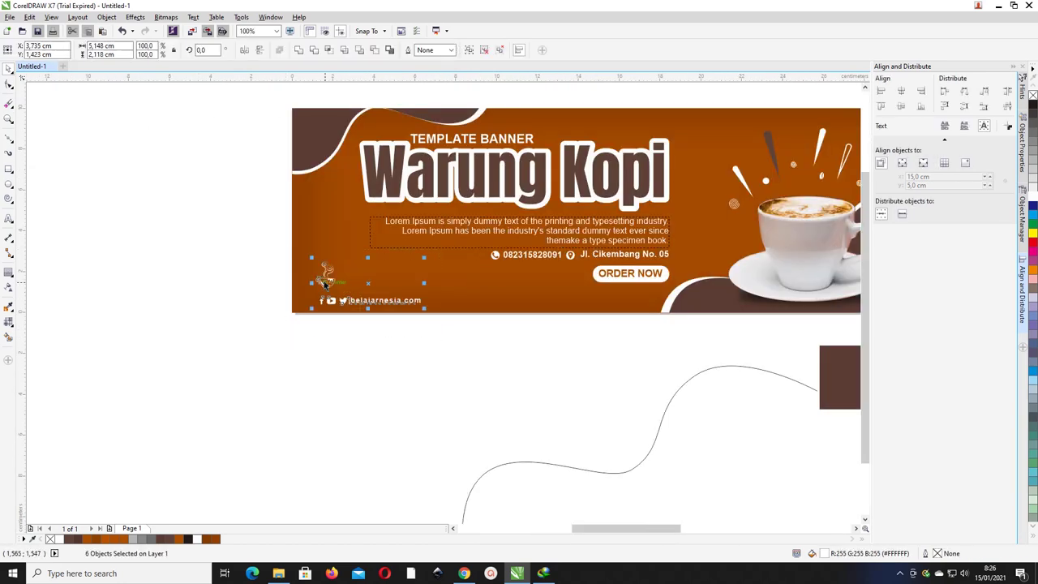
pyautogui.moveTo(326, 281); pyautogui.dragTo(327, 280)
pyautogui.click(348, 352)
pyautogui.click(335, 268)
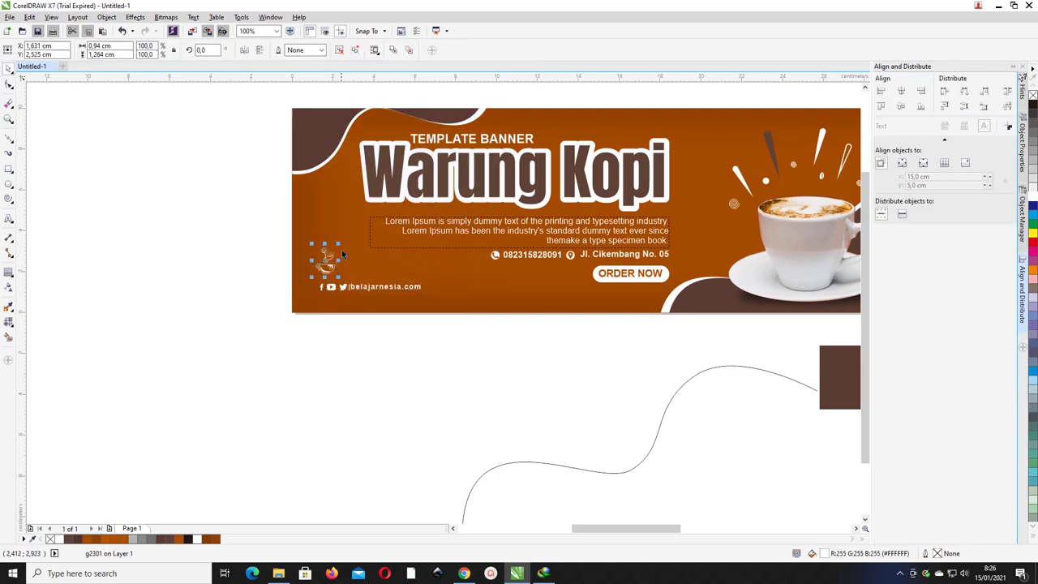
# - Draw a white circle without outline below the social media icons and shrink it to about 0.18 cm in diameter
pyautogui.moveTo(339, 242); pyautogui.dragTo(471, 332)
pyautogui.press('z')
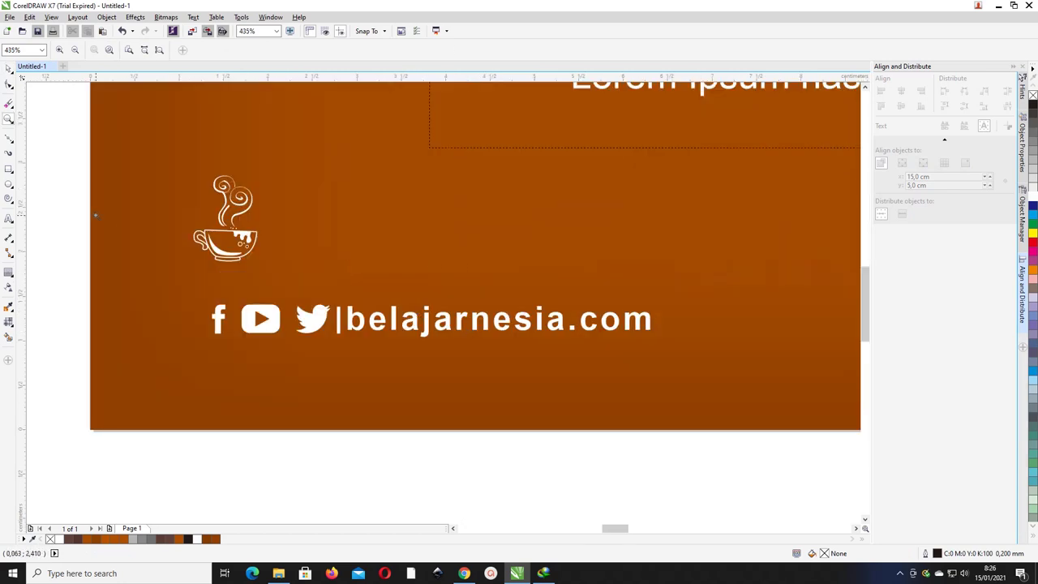
pyautogui.click(8, 184)
pyautogui.moveTo(175, 322); pyautogui.dragTo(198, 344)
pyautogui.click(59, 538)
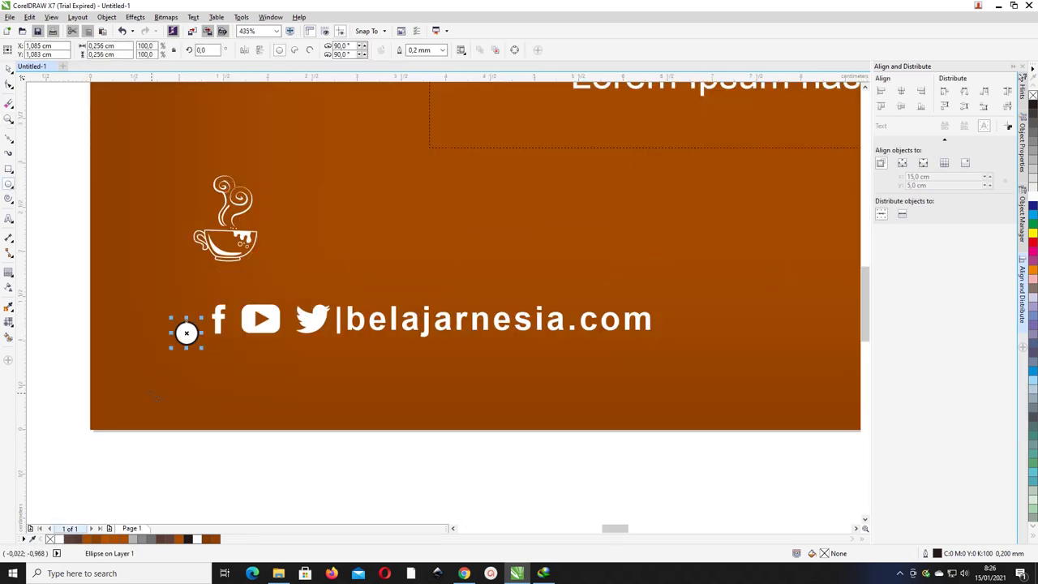
pyautogui.rightClick(50, 539)
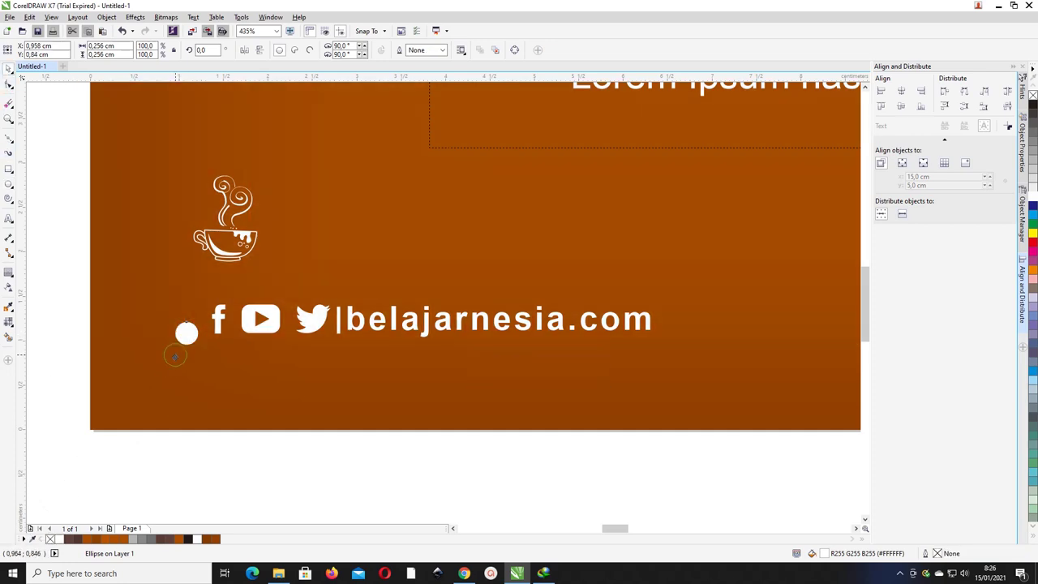
pyautogui.moveTo(186, 333); pyautogui.dragTo(176, 383)
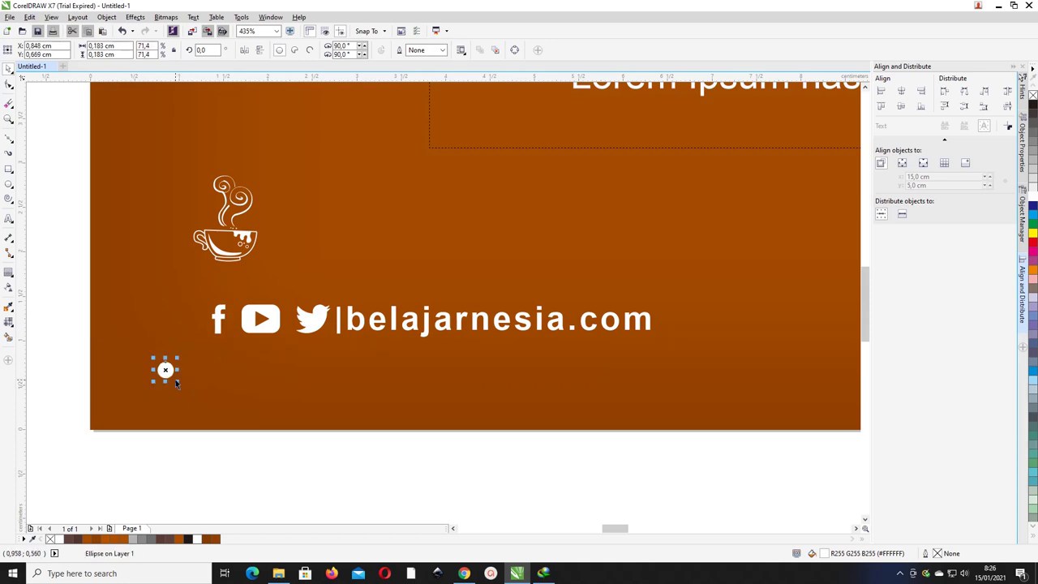
pyautogui.scroll(2, 175, 380)
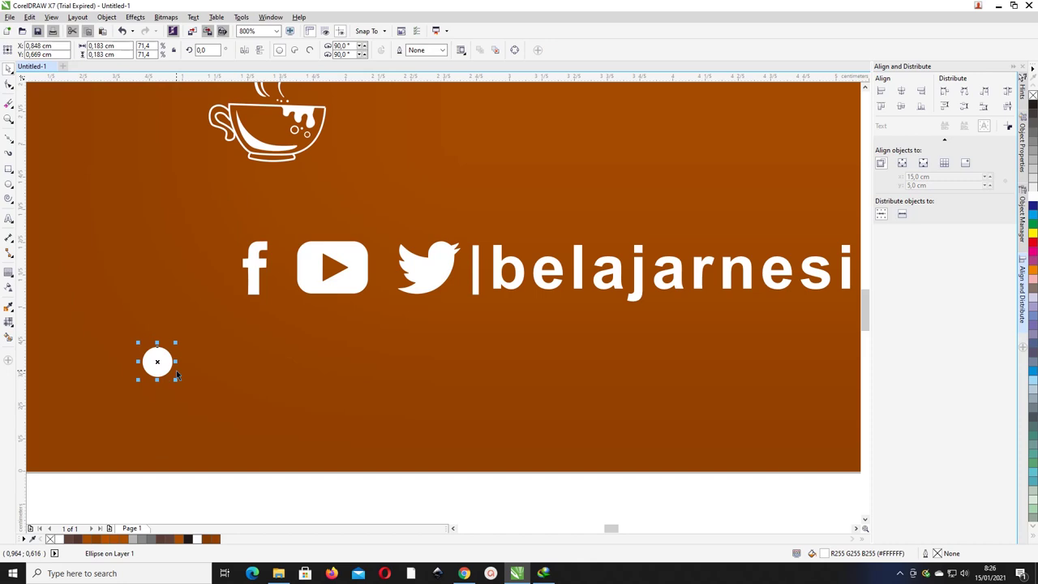
pyautogui.hotkey('ctrl', 'd')
pyautogui.hotkey('ctrl', 'd')
pyautogui.hotkey('ctrl', 'z')
pyautogui.hotkey('ctrl', 'z')
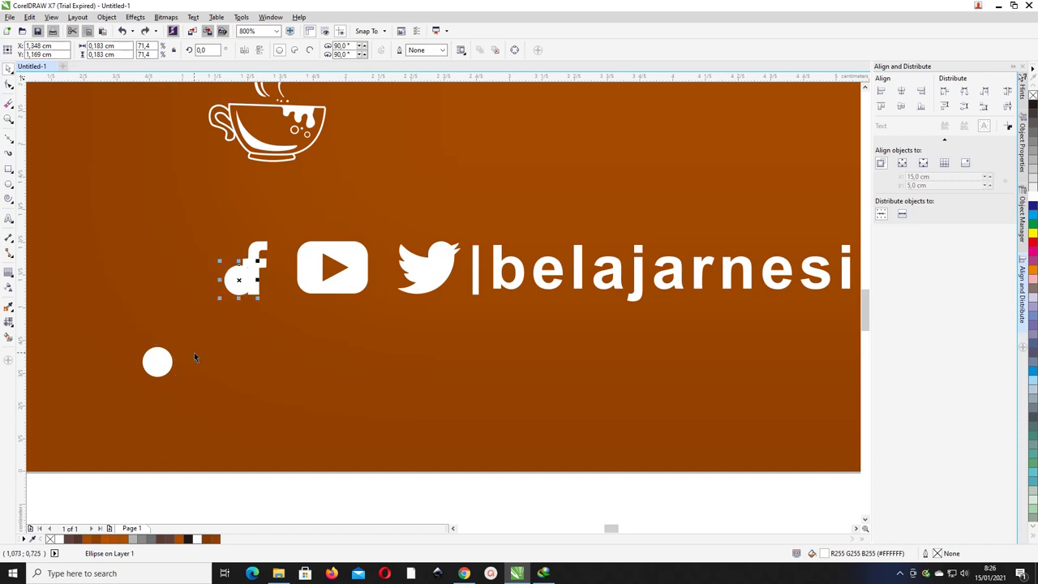
# - Duplicate the white circle five times and spread the copies below the social media icons
pyautogui.moveTo(163, 361); pyautogui.dragTo(223, 362)
pyautogui.hotkey('ctrl', 'd')
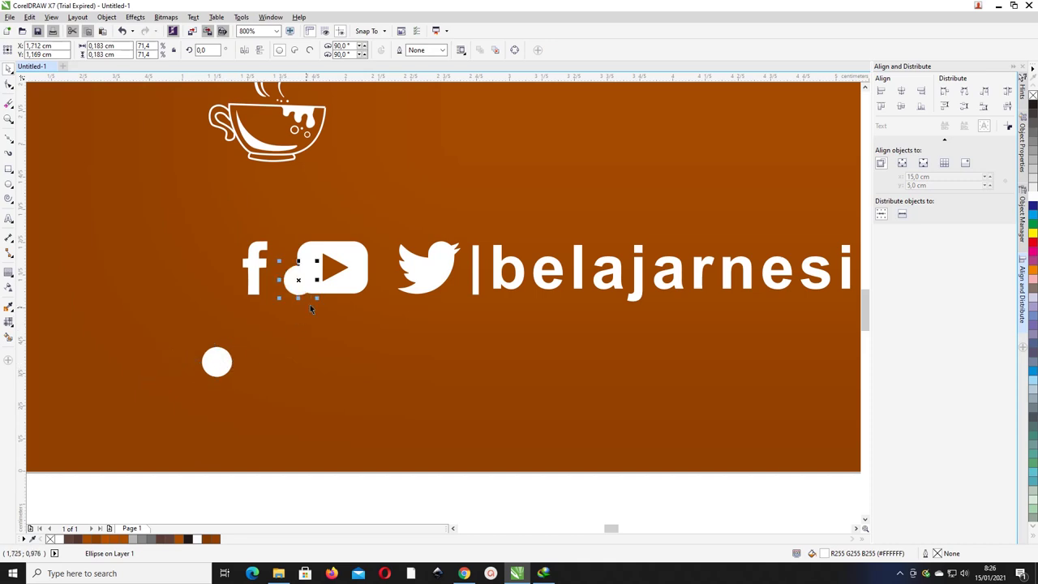
pyautogui.moveTo(298, 280); pyautogui.dragTo(294, 335)
pyautogui.hotkey('ctrl', 'd')
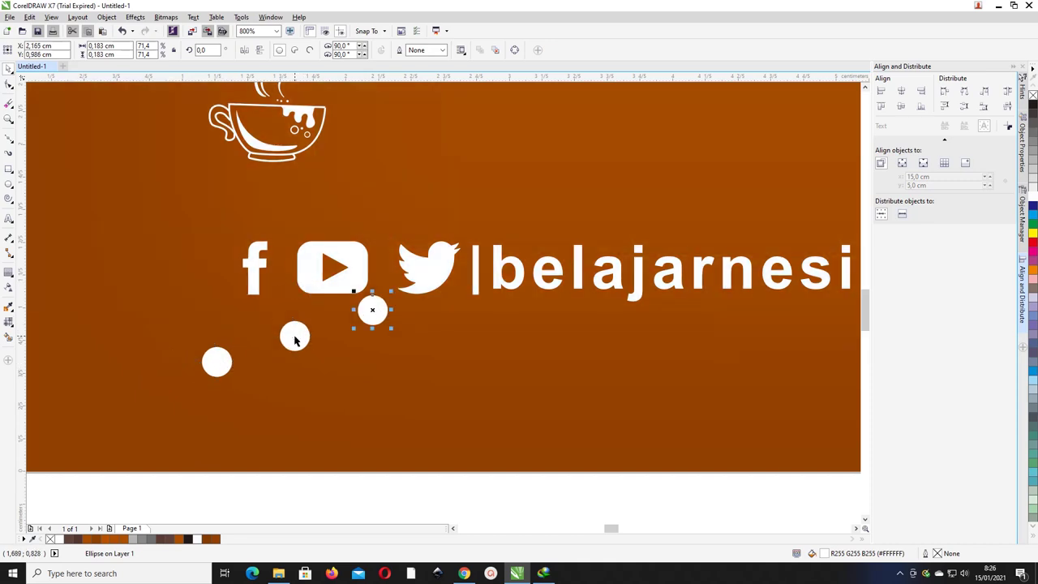
pyautogui.moveTo(365, 312); pyautogui.dragTo(370, 356)
pyautogui.hotkey('ctrl', 'd')
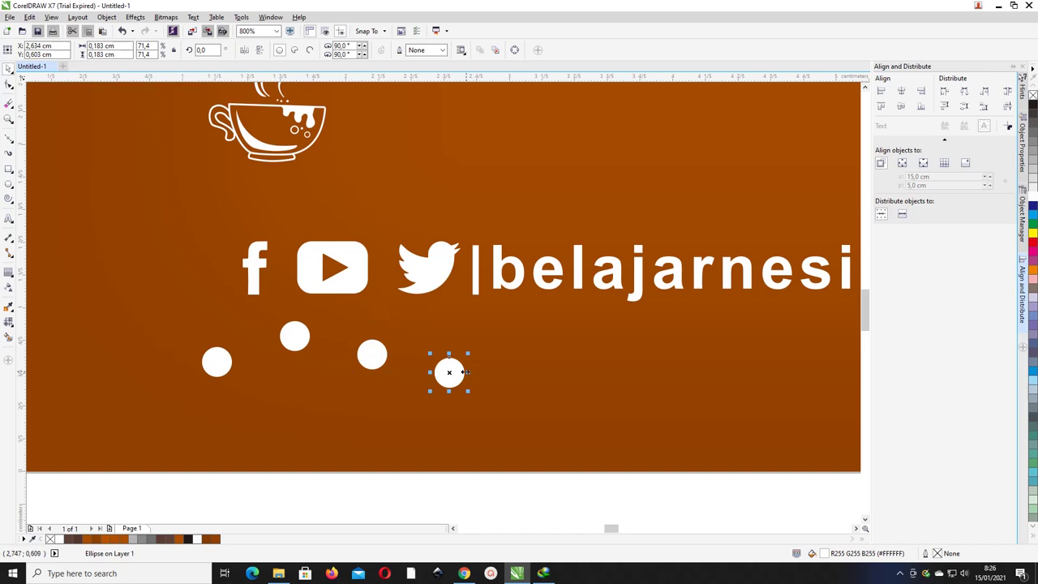
pyautogui.moveTo(451, 372); pyautogui.dragTo(470, 371)
pyautogui.hotkey('ctrl', 'd')
pyautogui.hotkey('ctrl', 'd')
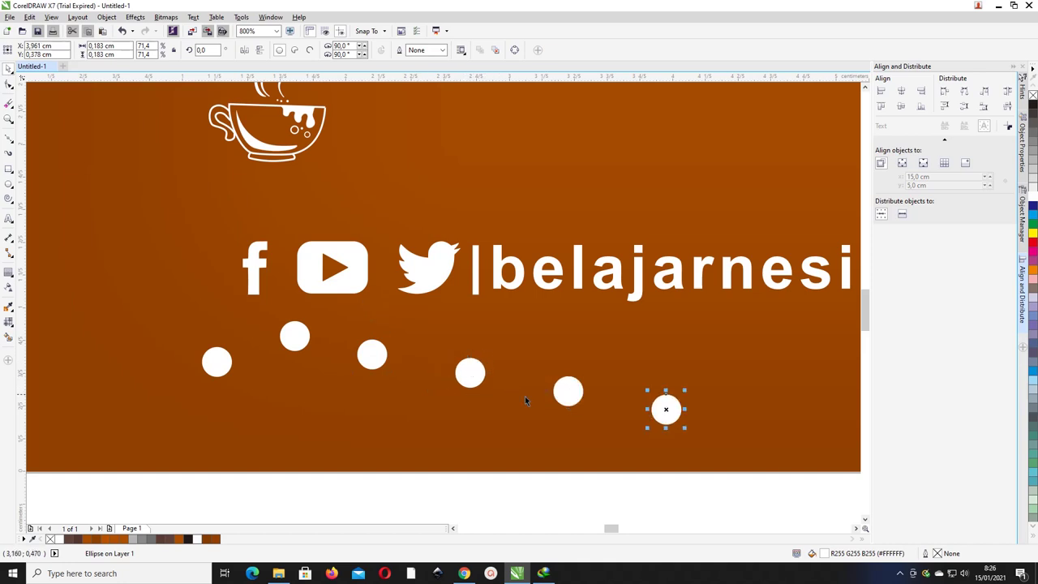
# - Align the six white circles on one horizontal line and shift them toward the banner's lower-left corner
pyautogui.scroll(-1, 501, 376)
pyautogui.moveTo(363, 375); pyautogui.dragTo(470, 389)
pyautogui.moveTo(672, 448); pyautogui.dragTo(356, 350)
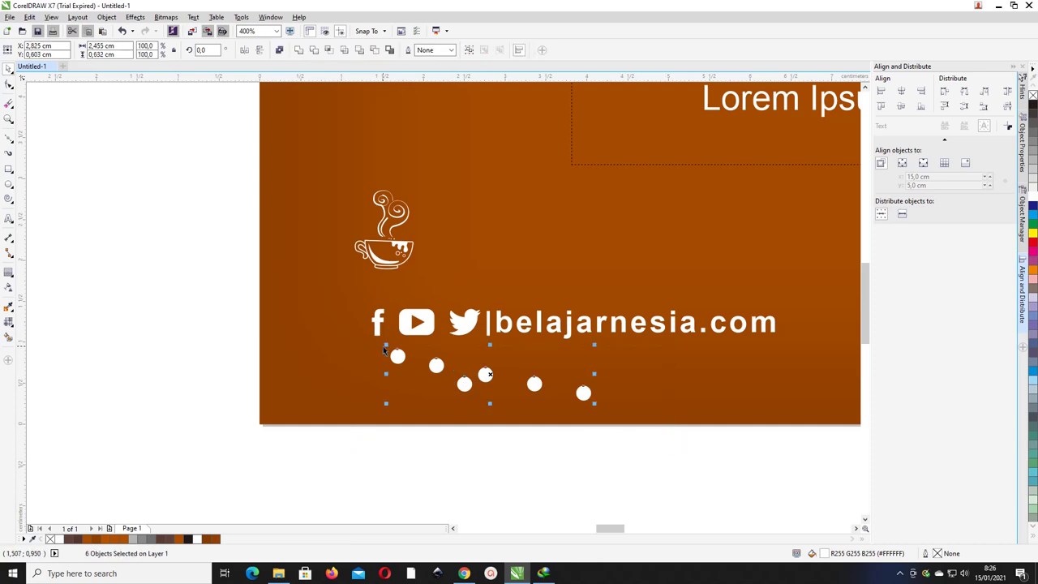
pyautogui.press('c')
pyautogui.moveTo(464, 382); pyautogui.dragTo(360, 384)
pyautogui.press('Escape')
pyautogui.moveTo(483, 386); pyautogui.dragTo(314, 386)
# - Distribute the six circles with equal horizontal spacing, tightening the row to about 1.59 cm wide by moving the rightmost circle inward
pyautogui.moveTo(216, 342); pyautogui.dragTo(500, 403)
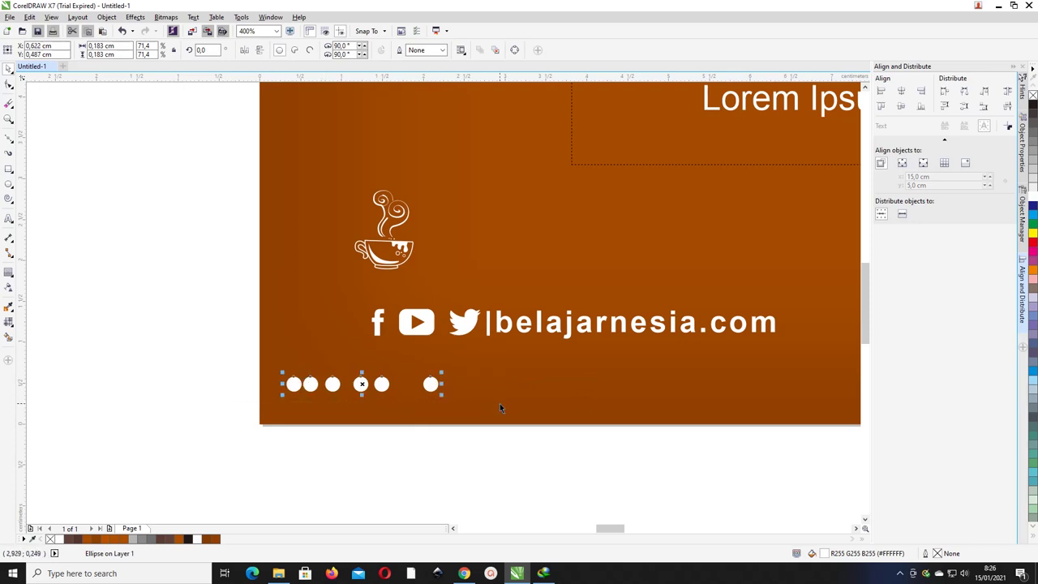
pyautogui.click(1007, 91)
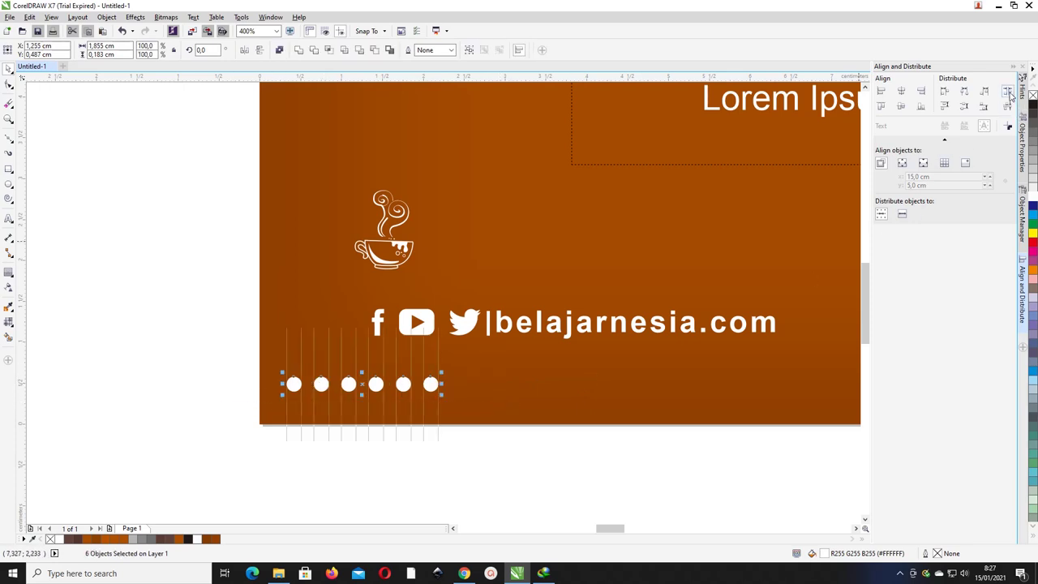
pyautogui.scroll(1, 465, 443)
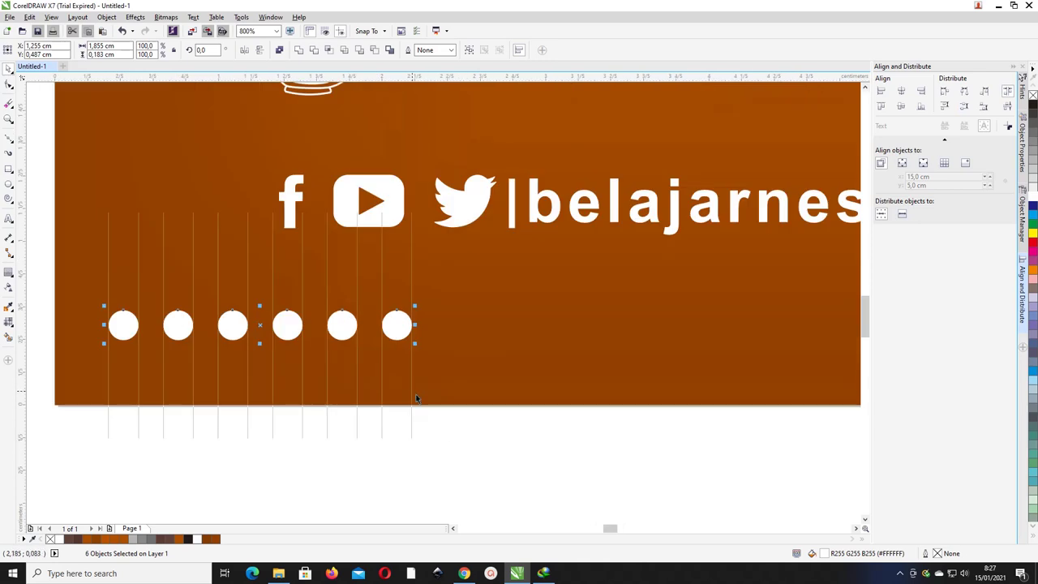
pyautogui.press('Escape')
pyautogui.click(384, 332)
pyautogui.moveTo(385, 331); pyautogui.dragTo(344, 331)
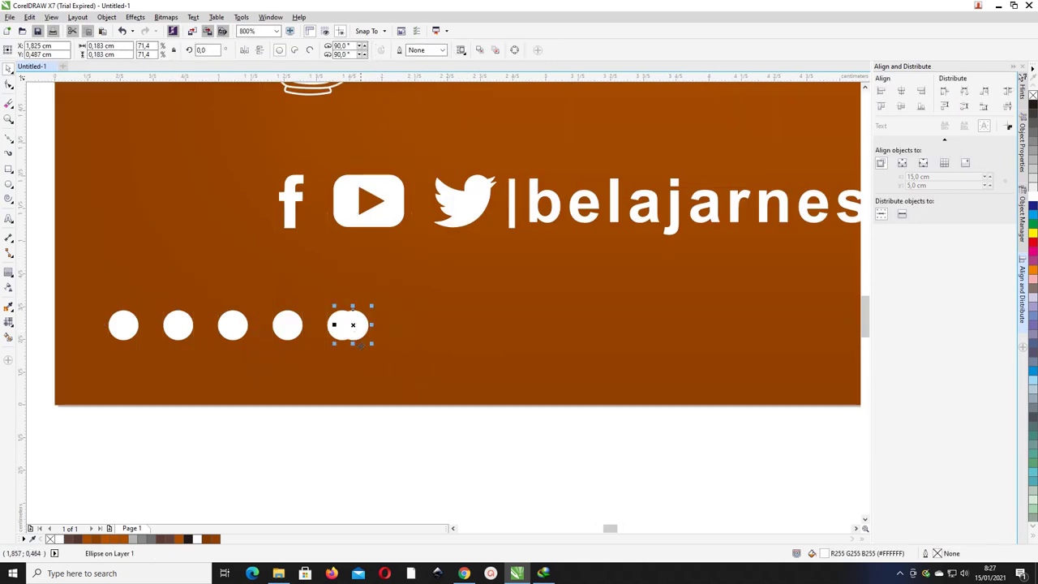
pyautogui.moveTo(430, 445); pyautogui.dragTo(83, 284)
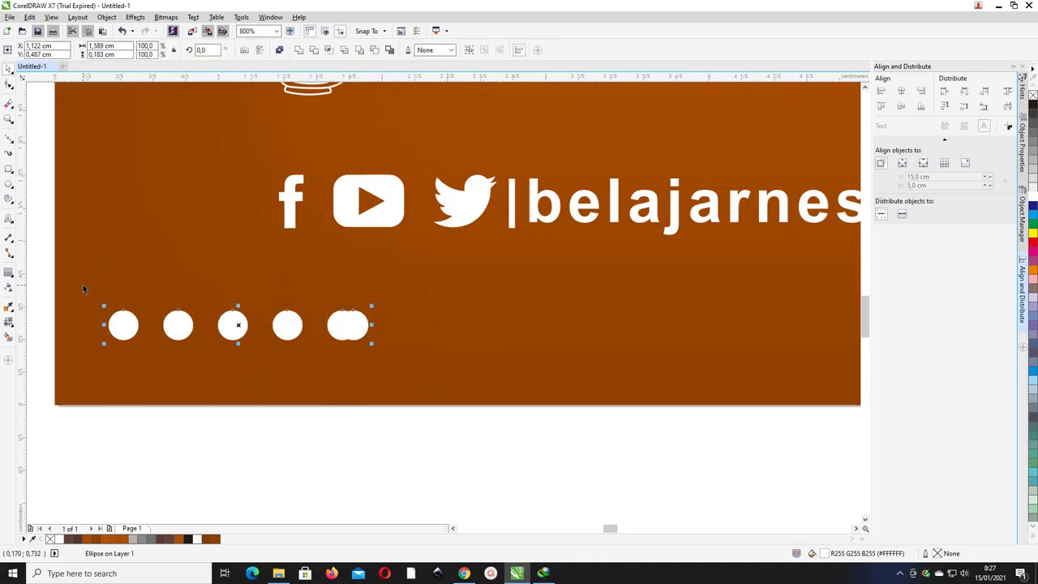
pyautogui.click(1007, 91)
# - Move the rightmost circle further inward and redistribute the six circles evenly across a row about 1.4 cm wide
pyautogui.click(352, 324)
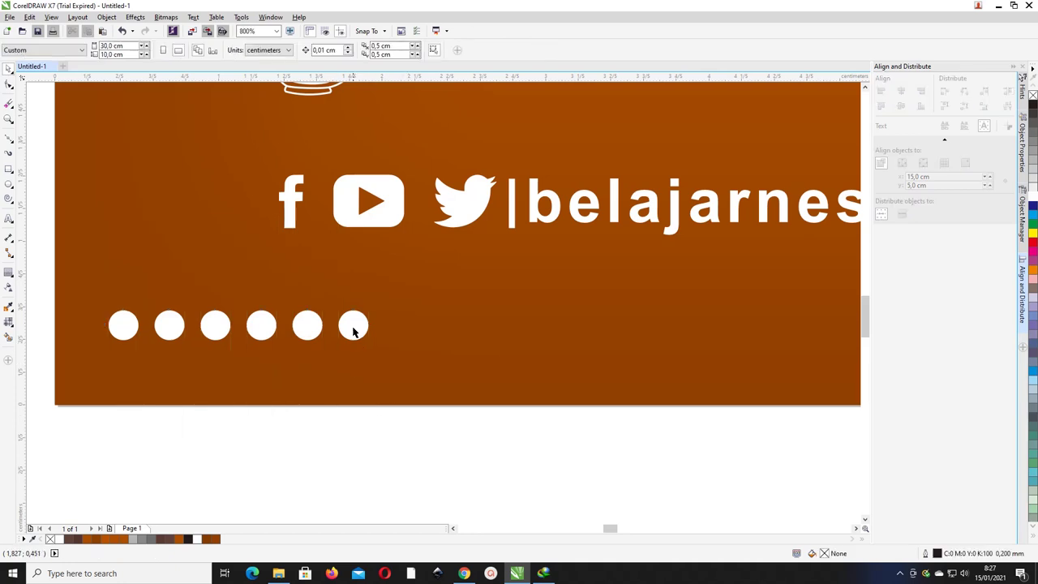
pyautogui.moveTo(352, 325); pyautogui.dragTo(307, 324)
pyautogui.moveTo(99, 300); pyautogui.dragTo(100, 300)
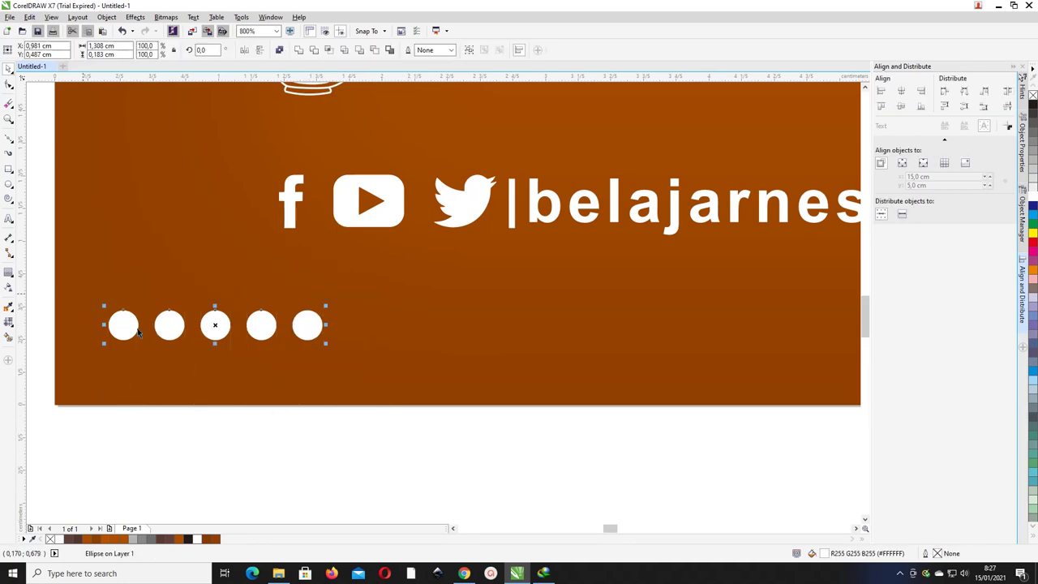
pyautogui.click(310, 351)
pyautogui.moveTo(304, 323); pyautogui.dragTo(320, 324)
pyautogui.moveTo(404, 430); pyautogui.dragTo(57, 279)
pyautogui.click(1008, 92)
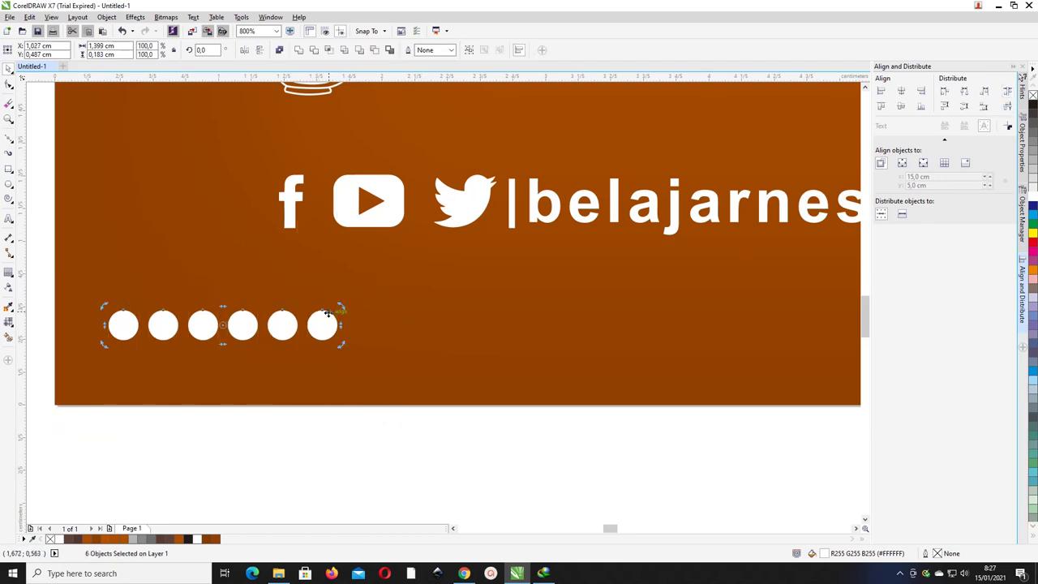
# - Shrink the row of six circles to about 0.69 cm wide, group it, and duplicate it into three more rows below
pyautogui.moveTo(340, 307); pyautogui.dragTo(232, 319)
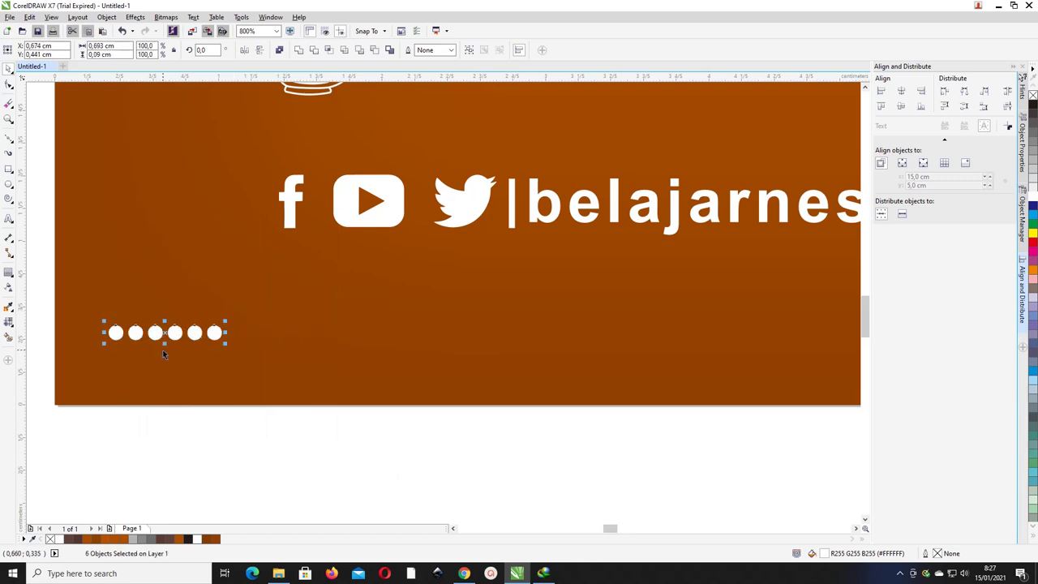
pyautogui.hotkey('ctrl', 'g')
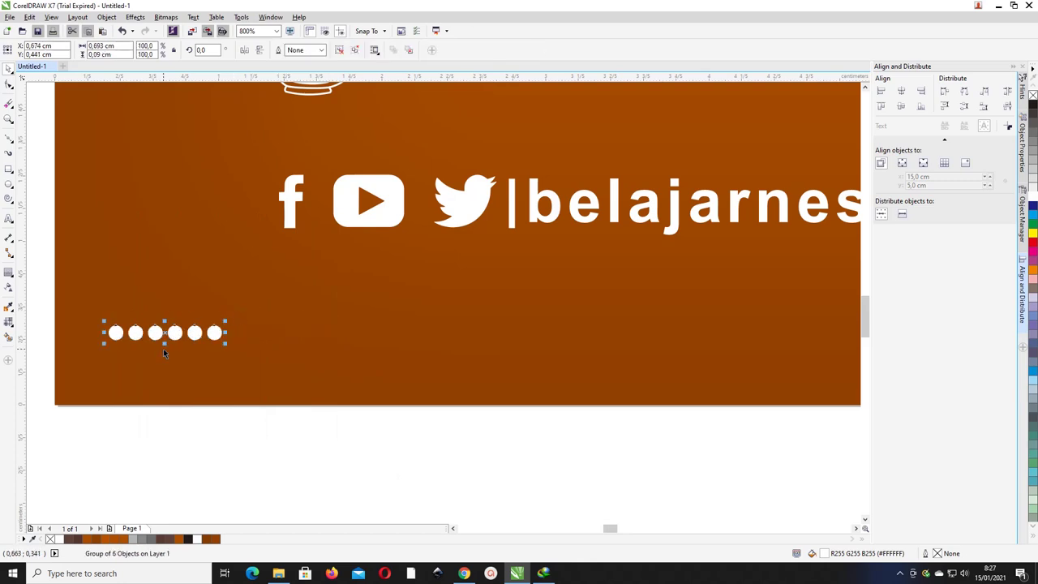
pyautogui.hotkey('ctrl', 'd')
pyautogui.moveTo(237, 251); pyautogui.dragTo(217, 384)
pyautogui.hotkey('ctrl', 'd')
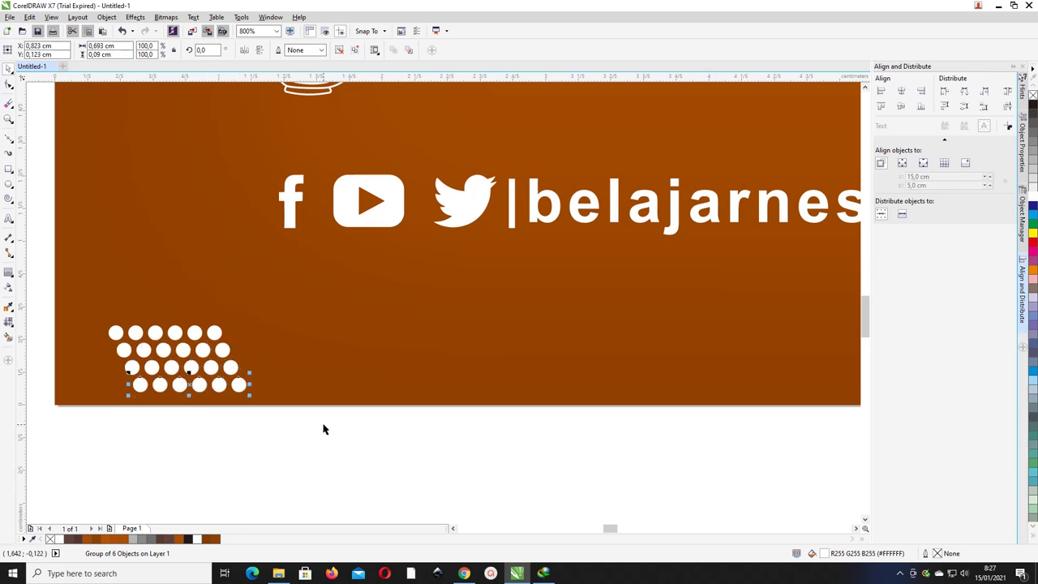
# - Left-align the four circle rows and space them evenly in height, with the bottom row lowered slightly
pyautogui.moveTo(297, 443); pyautogui.dragTo(74, 281)
pyautogui.press('l')
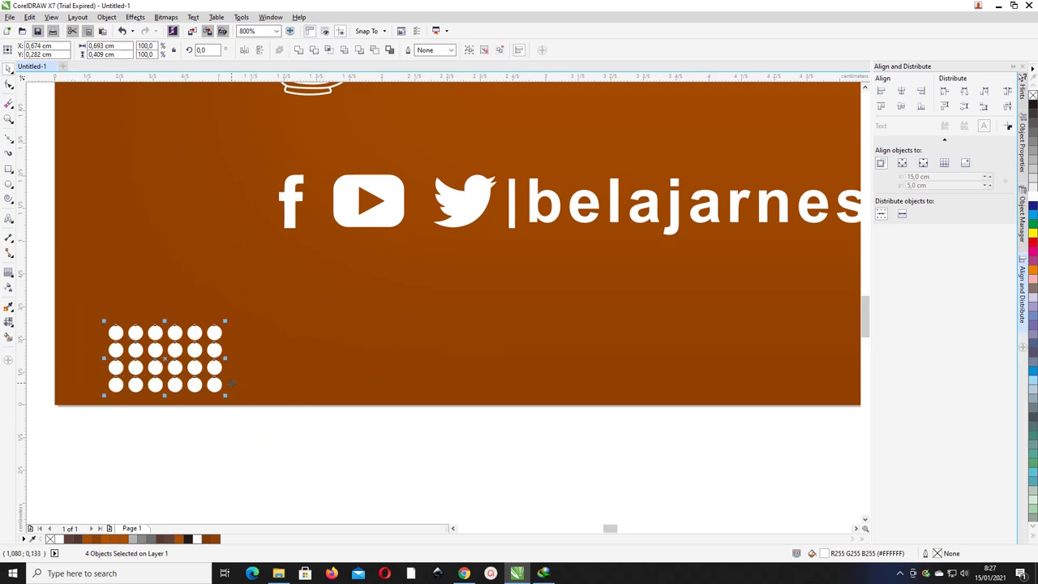
pyautogui.click(245, 429)
pyautogui.click(215, 350)
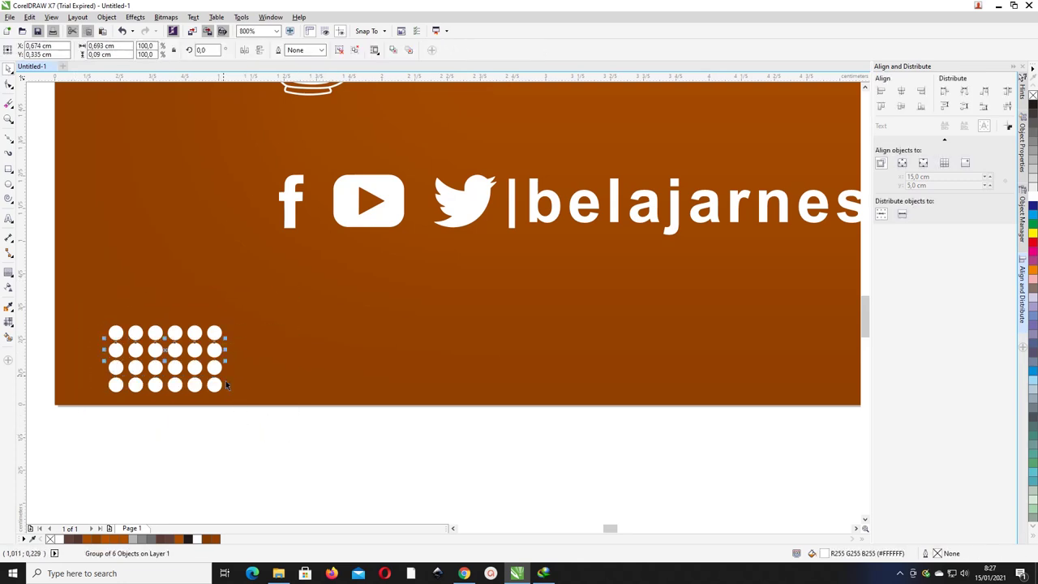
pyautogui.click(264, 424)
pyautogui.moveTo(214, 385); pyautogui.dragTo(215, 393)
pyautogui.moveTo(279, 426); pyautogui.dragTo(96, 313)
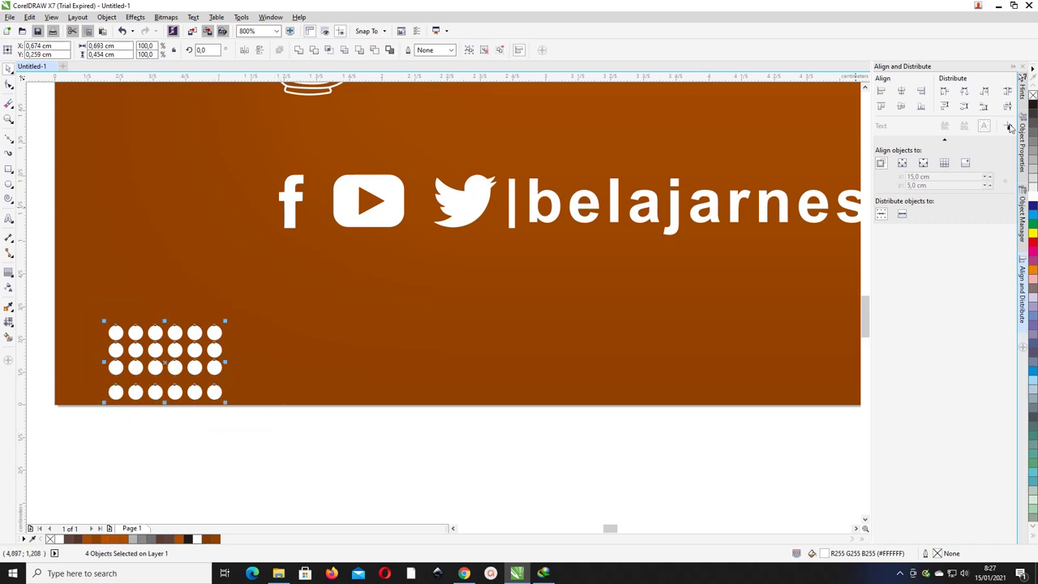
pyautogui.click(234, 438)
pyautogui.moveTo(303, 437); pyautogui.dragTo(46, 296)
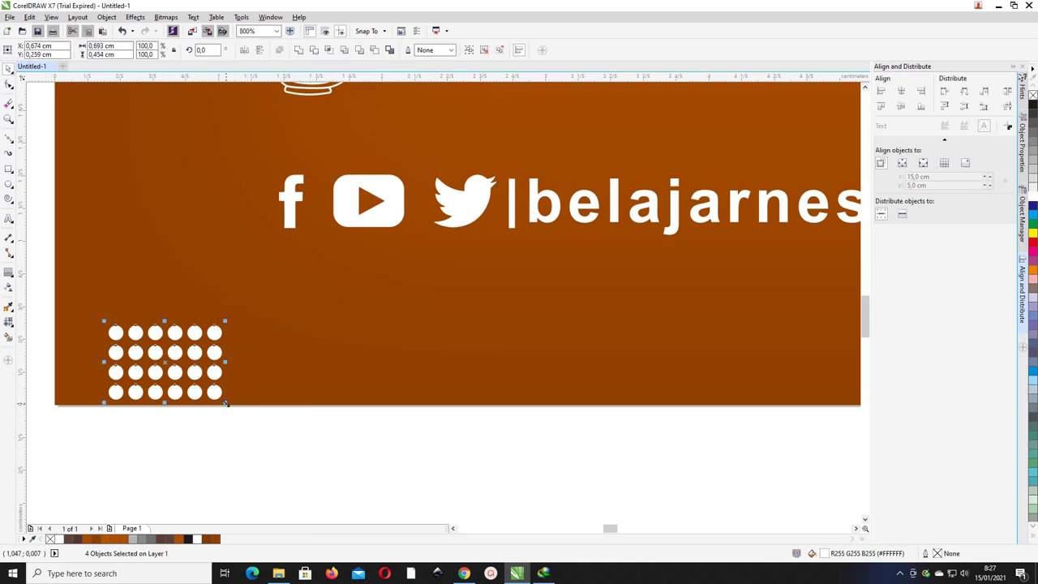
# - Shrink the dot grid to about 0.47 cm wide and group it slightly further in from the banner's lower-left corner
pyautogui.moveTo(227, 403); pyautogui.dragTo(201, 405)
pyautogui.press('Escape')
pyautogui.scroll(-2, 189, 331)
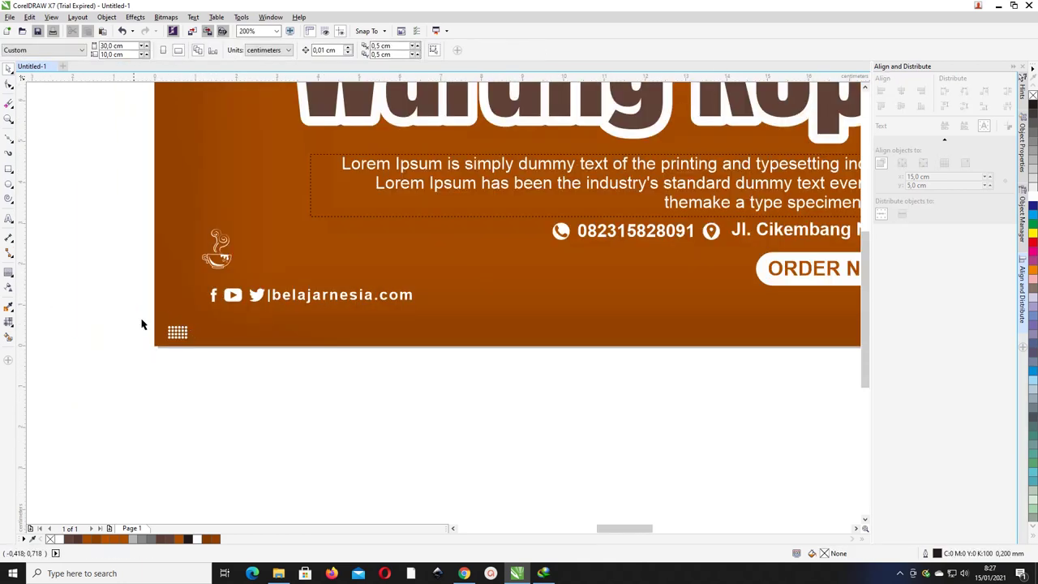
pyautogui.moveTo(141, 324); pyautogui.dragTo(192, 322)
pyautogui.hotkey('ctrl', 'g')
# - Move the small cup icon directly above the dot grid and group the social media icons with the belajarnesia.com text beside the grid
pyautogui.click(226, 256)
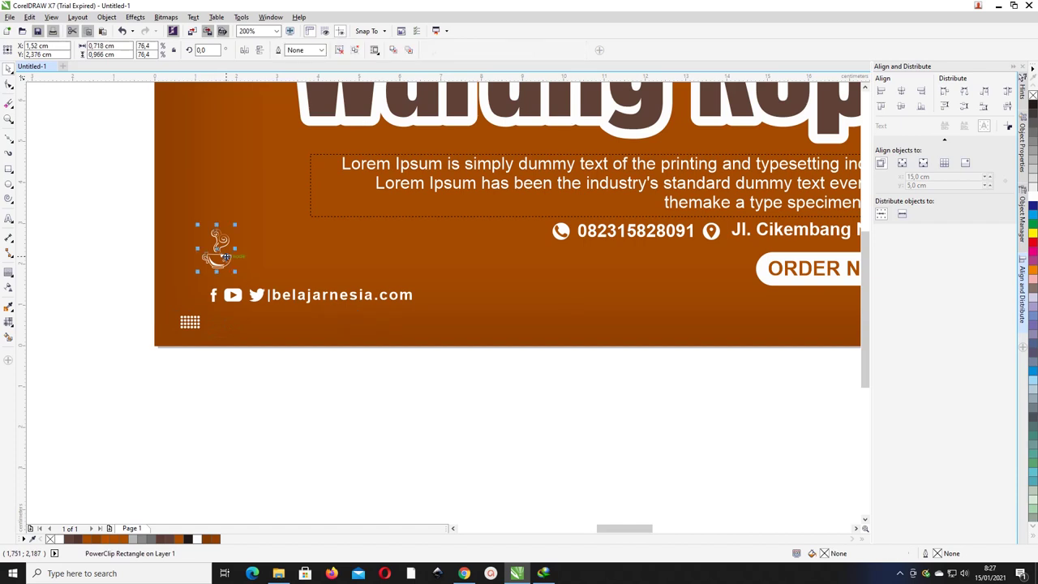
pyautogui.moveTo(226, 257); pyautogui.dragTo(196, 297)
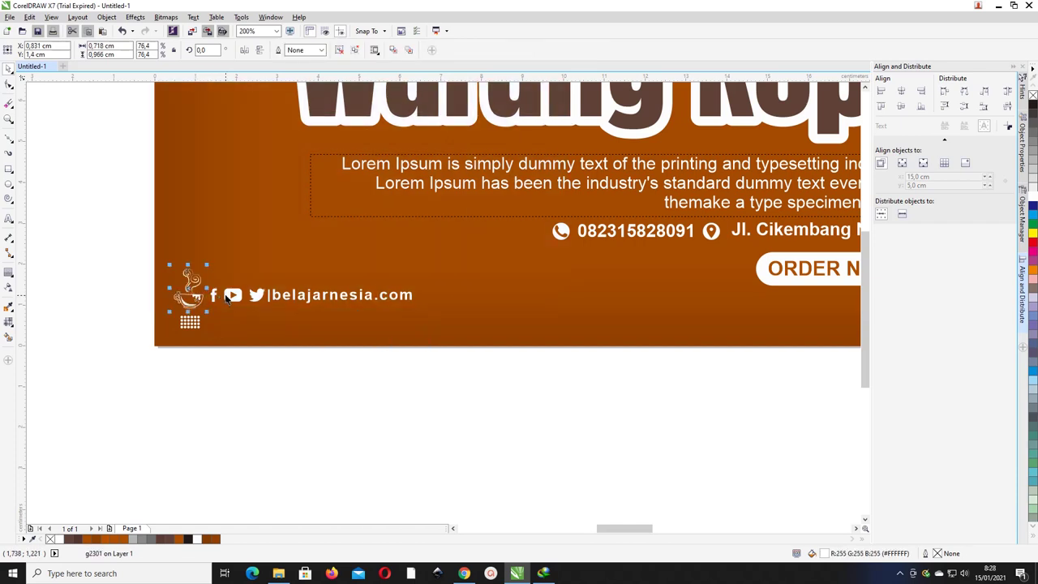
pyautogui.click(229, 299)
pyautogui.moveTo(478, 389); pyautogui.dragTo(257, 324)
pyautogui.hotkey('ctrl', 'g')
pyautogui.keyDown('shift'); pyautogui.click(193, 322); pyautogui.keyUp('shift')
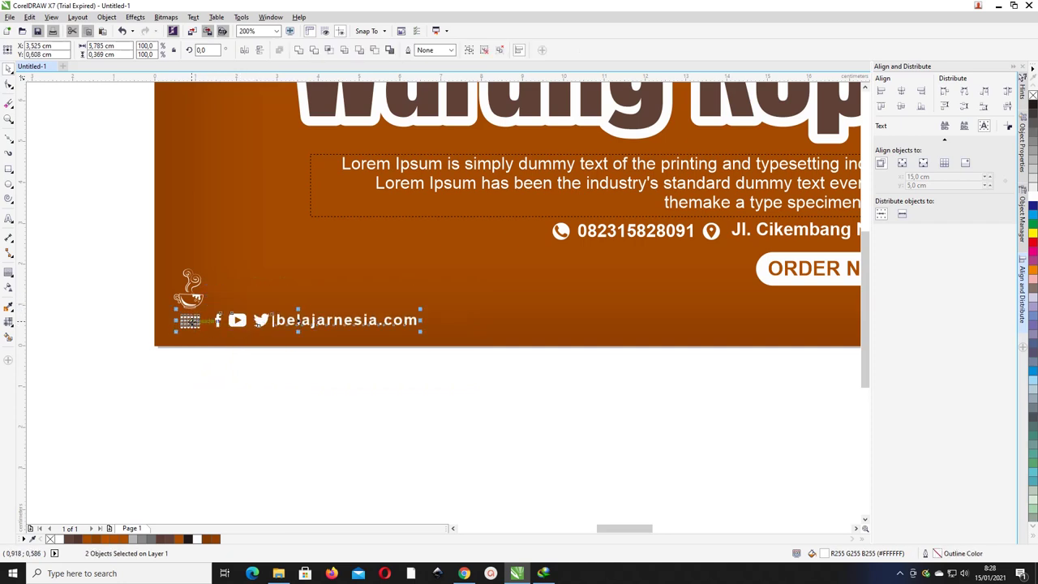
pyautogui.keyDown('shift'); pyautogui.click(194, 324); pyautogui.keyUp('shift')
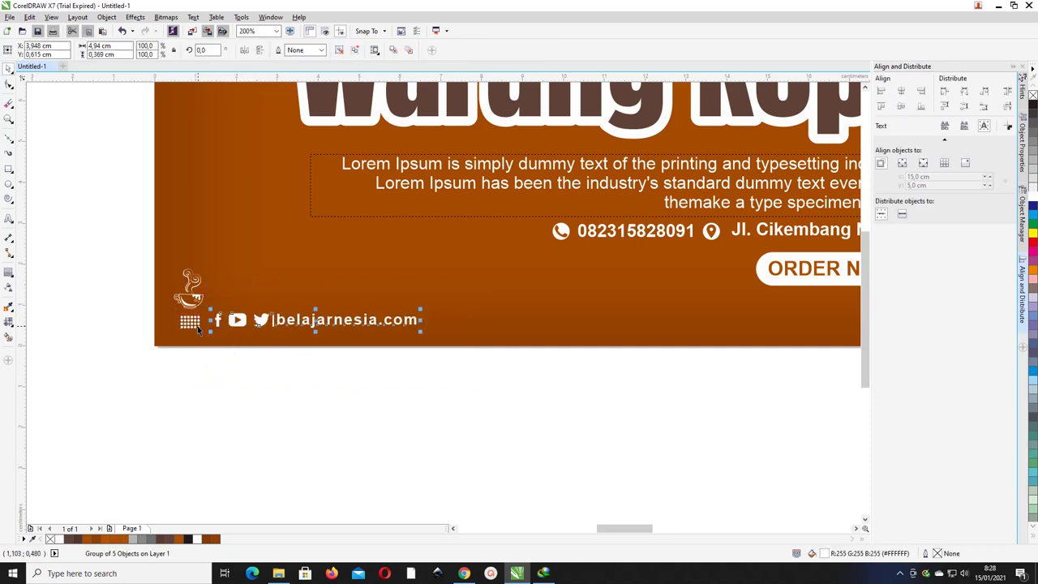
pyautogui.click(289, 370)
# - Enlarge the dot grid below the small cup icon to about 0.74 cm wide
pyautogui.scroll(-2, 207, 277)
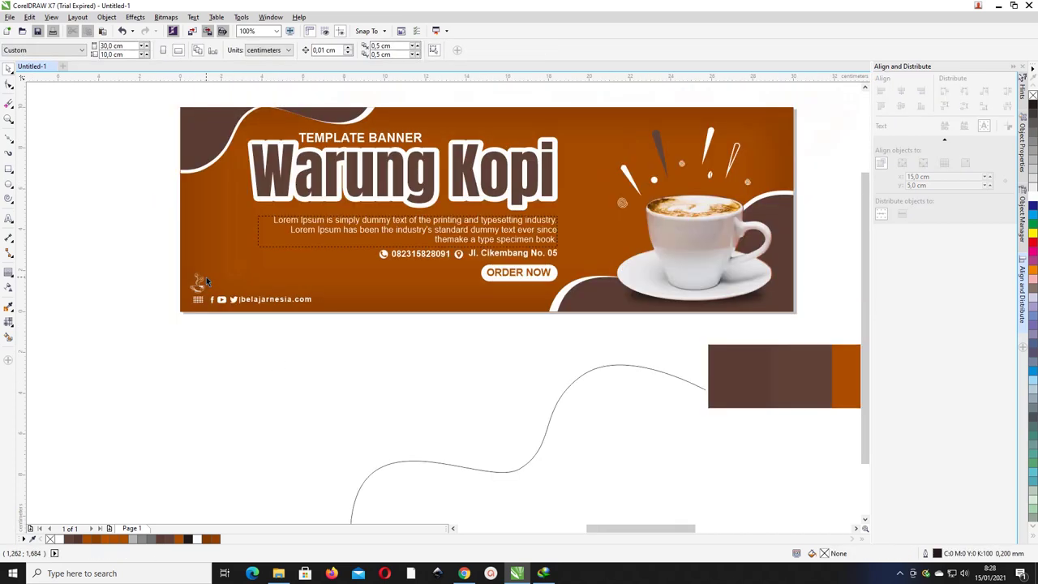
pyautogui.click(198, 301)
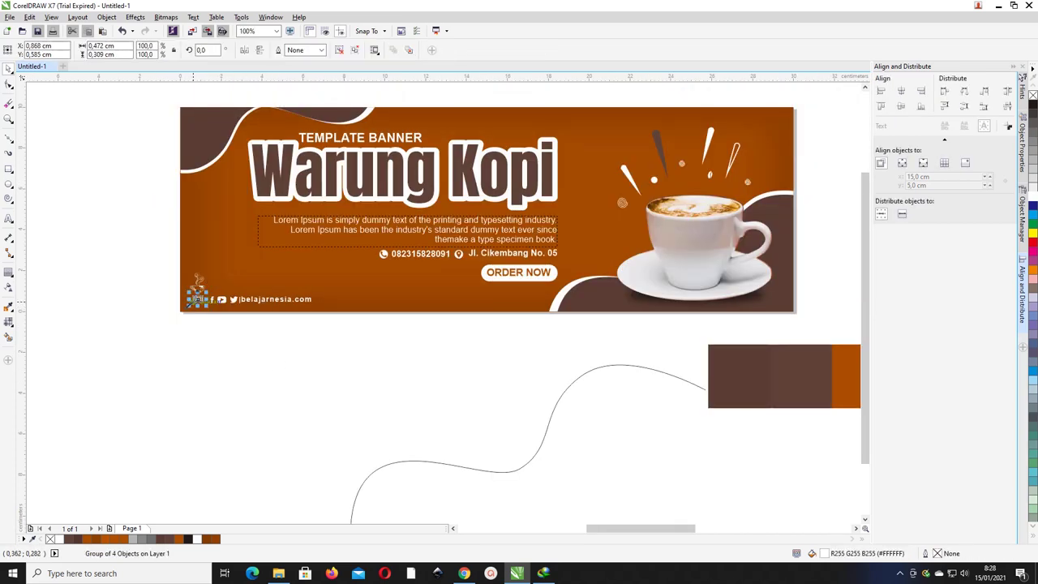
pyautogui.keyDown('shift'); pyautogui.click(195, 290); pyautogui.keyUp('shift')
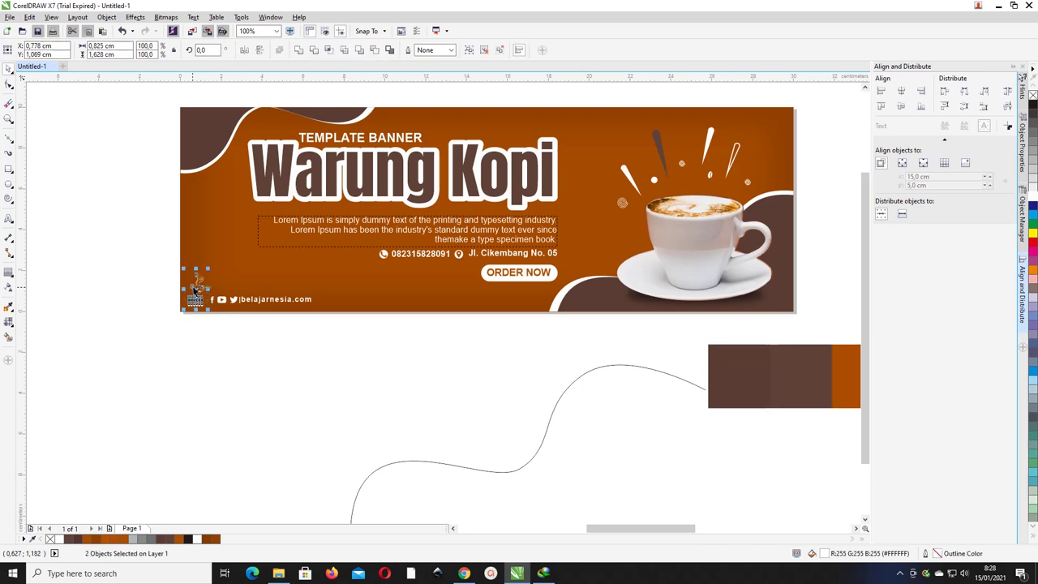
pyautogui.click(199, 303)
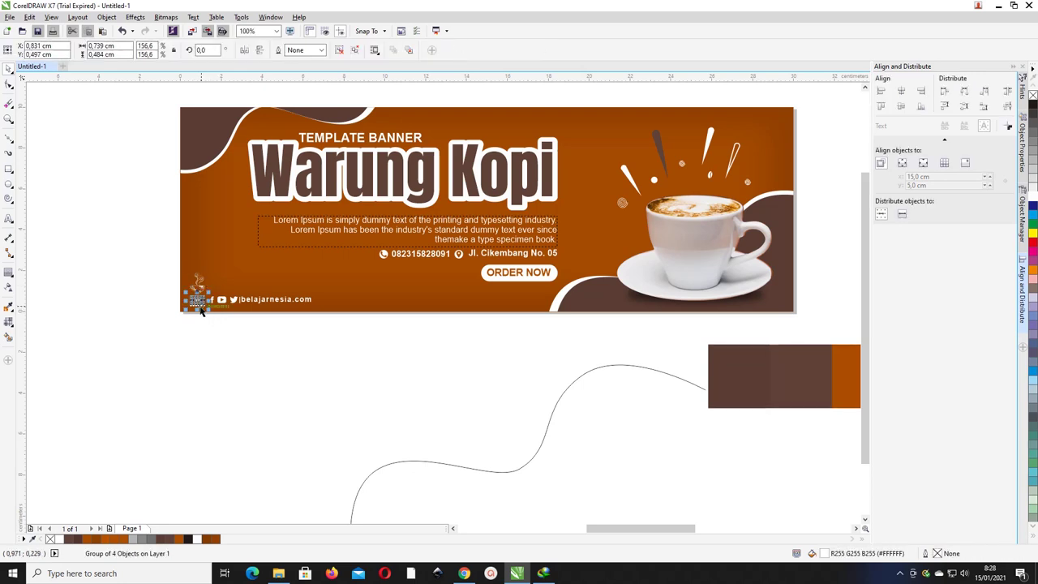
# - Duplicate the dot grid into the banner's lower-right corner and rotate the copy 90 degrees
pyautogui.hotkey('ctrl', 'd')
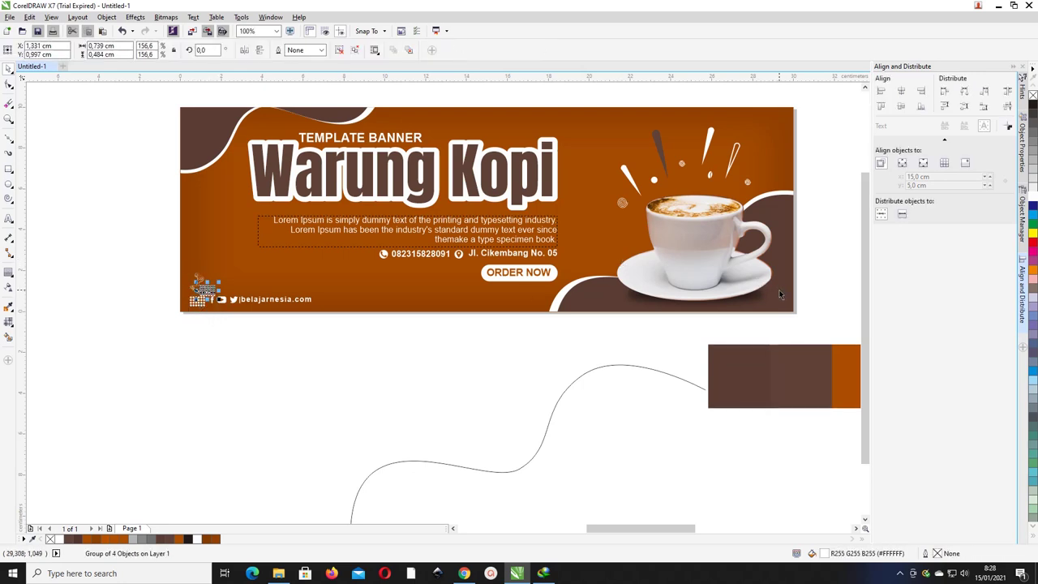
pyautogui.moveTo(779, 289); pyautogui.dragTo(786, 290)
pyautogui.scroll(2, 795, 290)
pyautogui.click(800, 290)
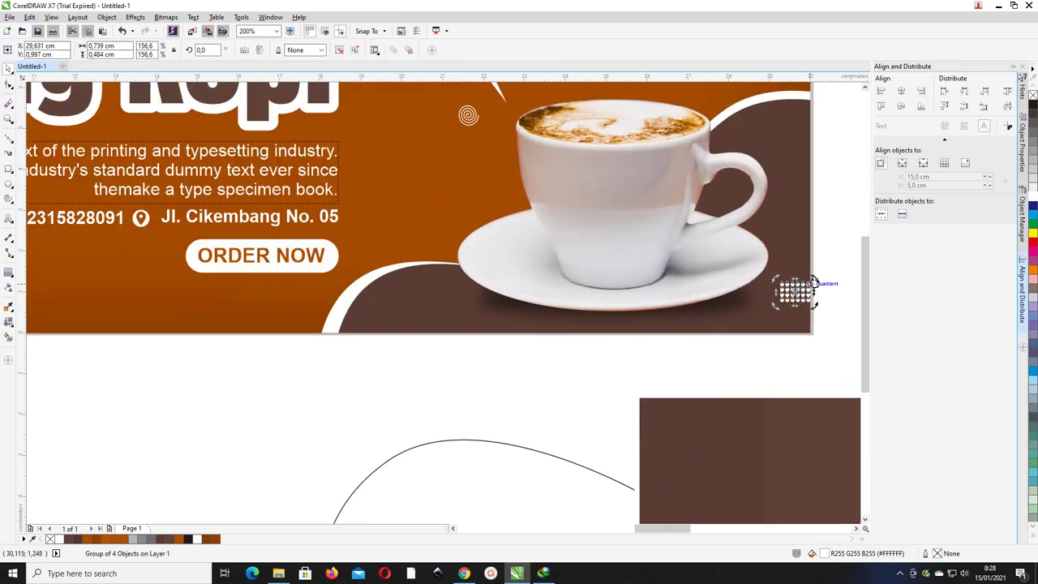
pyautogui.moveTo(813, 282); pyautogui.dragTo(785, 290)
pyautogui.click(848, 280)
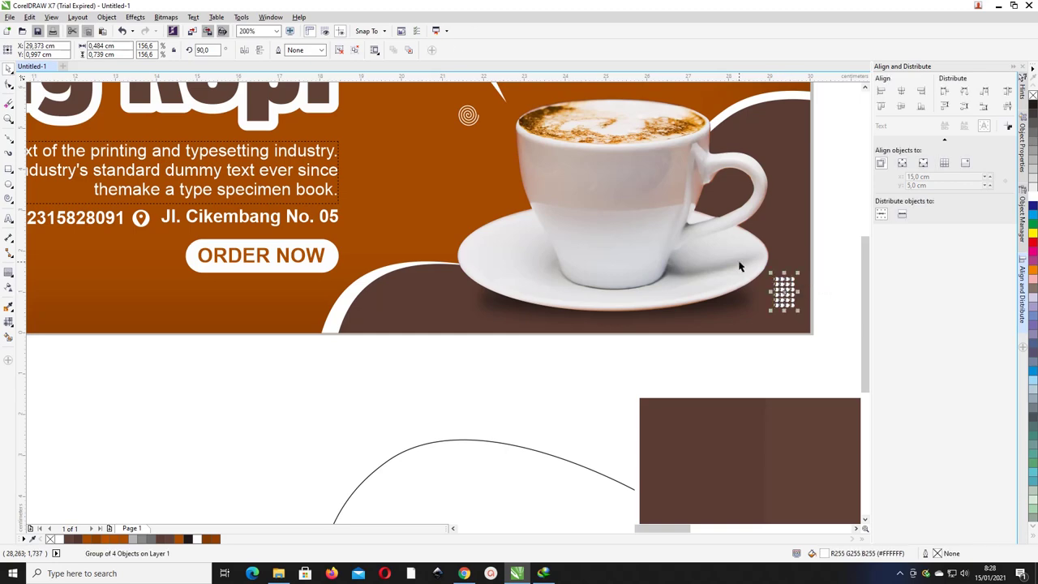
# - Reduce the rotated dot grid to its two left columns and enlarge them to about 1.14 cm tall near the banner's right edge
pyautogui.click(824, 300)
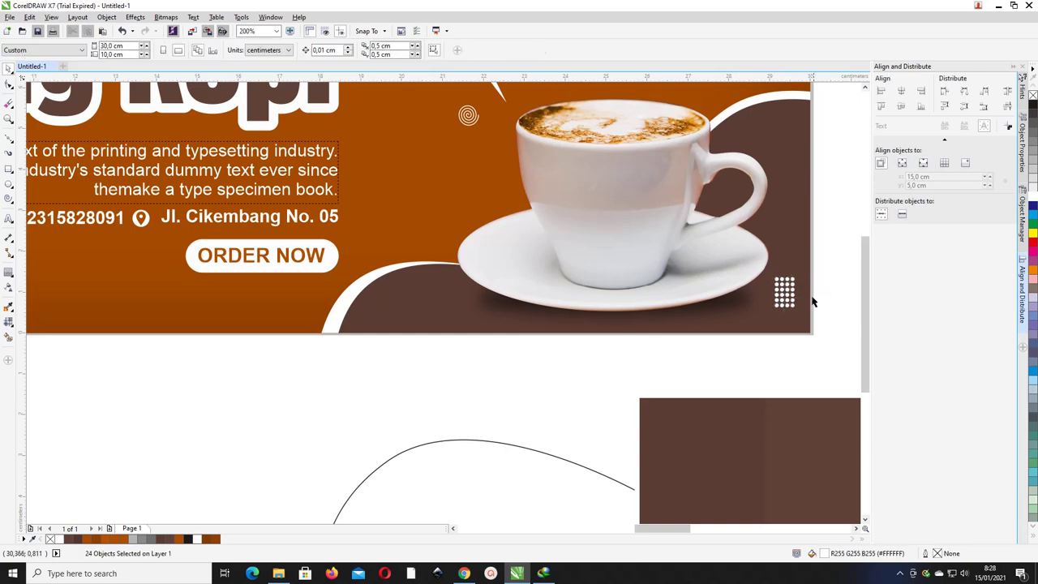
pyautogui.scroll(2, 797, 296)
pyautogui.click(795, 295)
pyautogui.scroll(-2, 787, 289)
pyautogui.moveTo(839, 335); pyautogui.dragTo(777, 264)
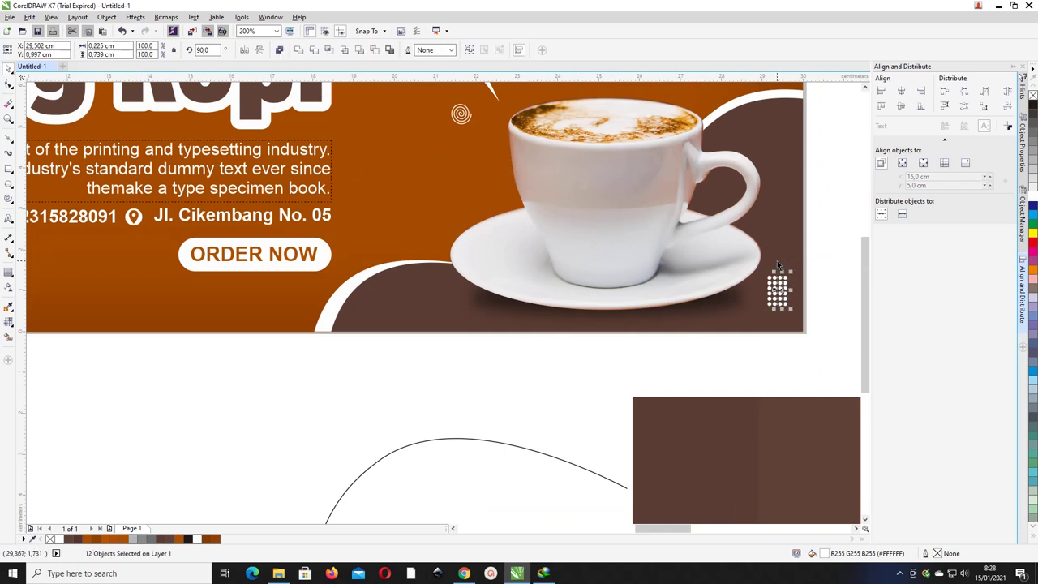
pyautogui.press('Escape')
pyautogui.moveTo(841, 354); pyautogui.dragTo(751, 274)
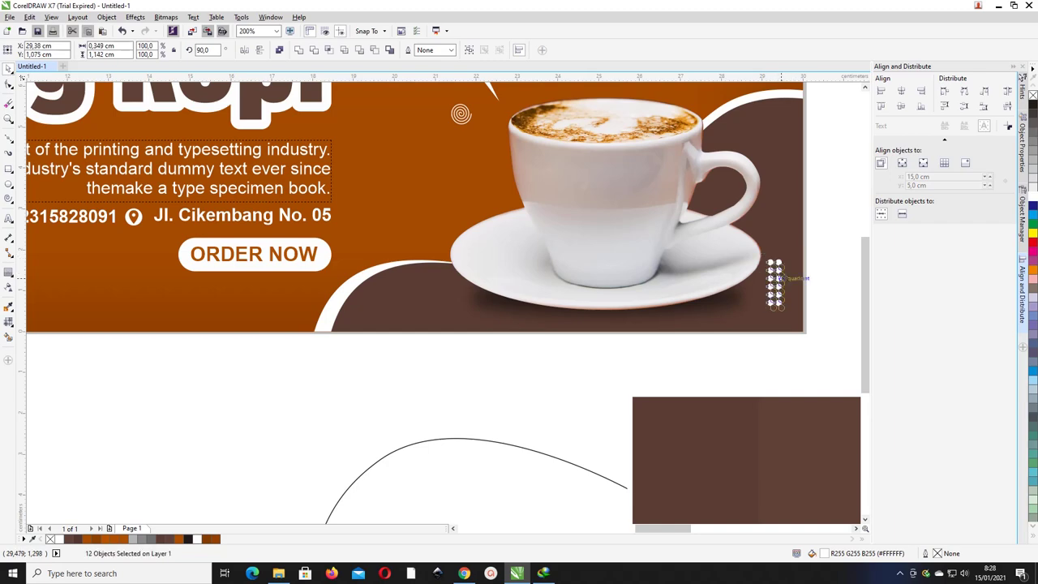
pyautogui.scroll(-1, 779, 279)
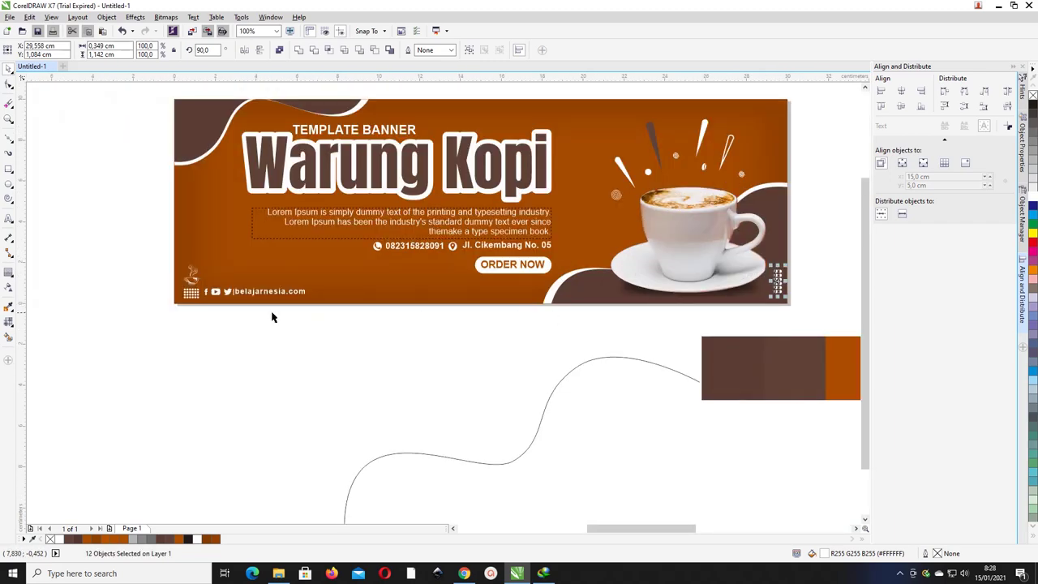
# - Duplicate the lower-left dot grid and align the copy to the right and top edges of the banner background
pyautogui.click(190, 294)
pyautogui.hotkey('ctrl', 'd')
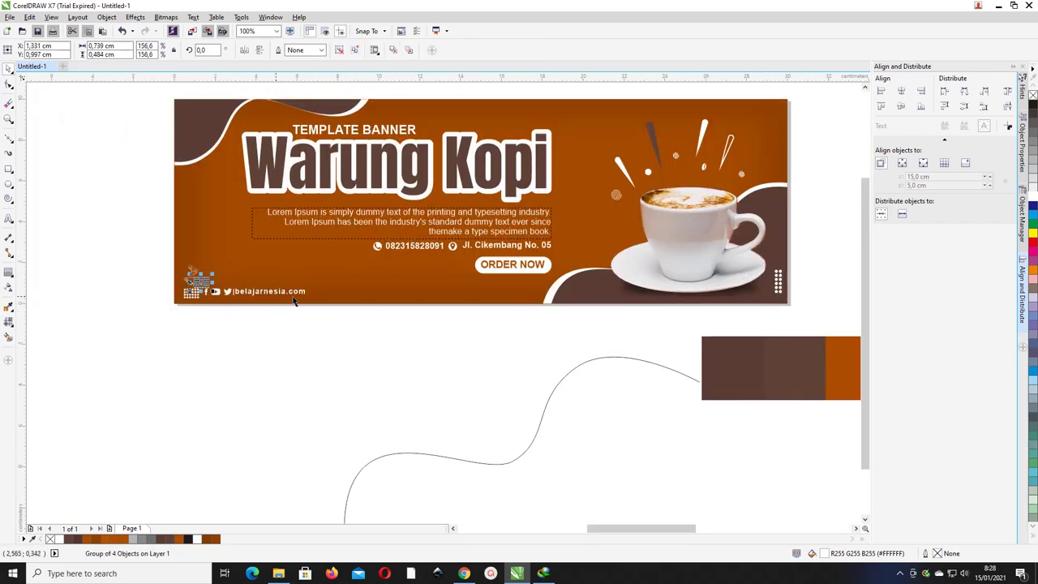
pyautogui.keyDown('shift'); pyautogui.click(755, 110); pyautogui.keyUp('shift')
pyautogui.press('r')
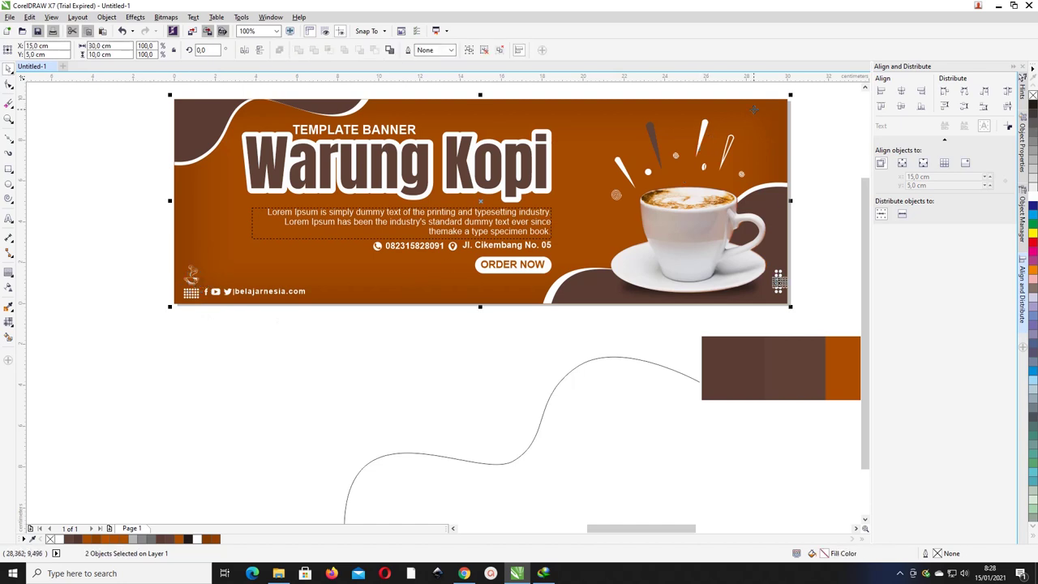
pyautogui.press('t')
pyautogui.click(824, 120)
# - Move the upper-right dot grid inward from the corner and right-align it with the dot columns near the lower-right corner
pyautogui.scroll(1, 779, 106)
pyautogui.click(778, 120)
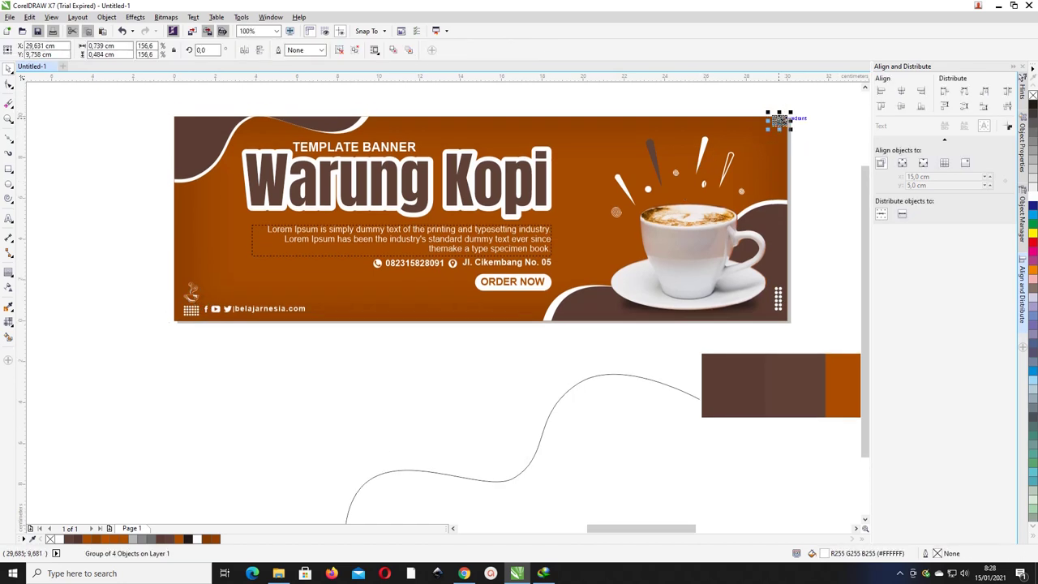
pyautogui.keyDown('shift'); pyautogui.click(779, 296); pyautogui.keyUp('shift')
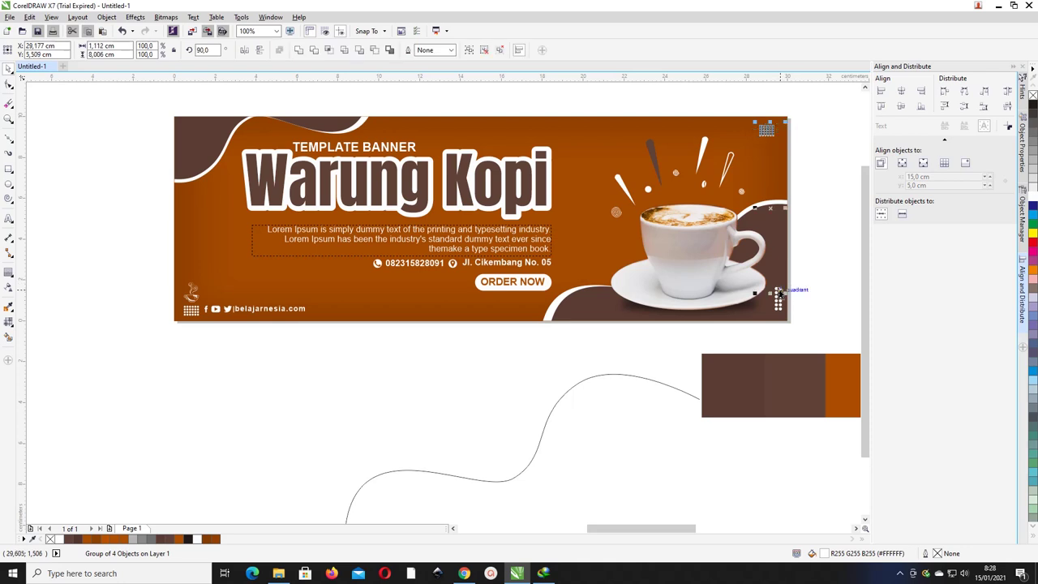
pyautogui.click(834, 201)
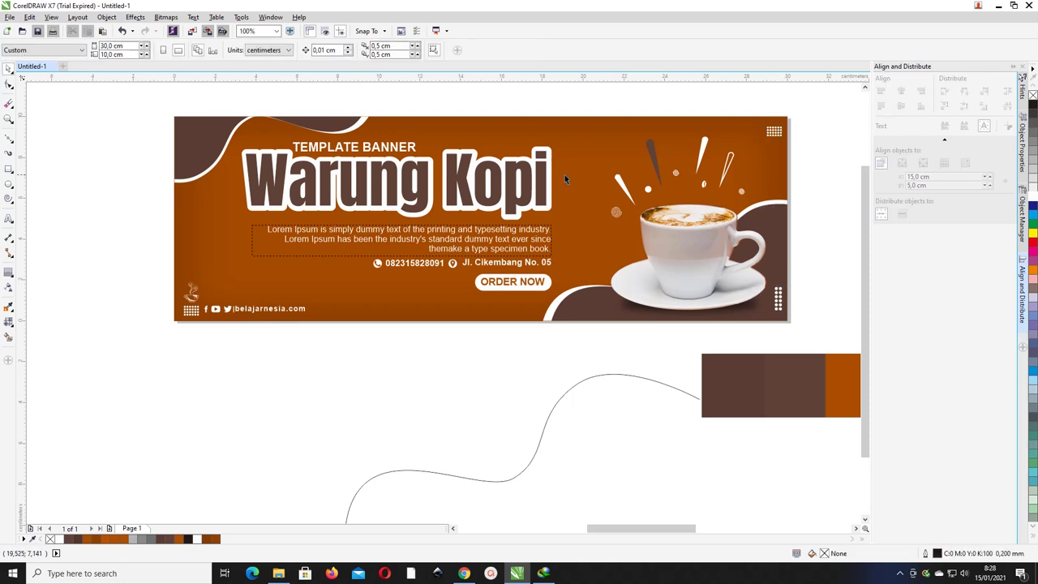
# - Delete the leftover objects around the banner: the grey rectangle with its white line, the curve, the colour swatches and the empty rectangle
pyautogui.press('F4')
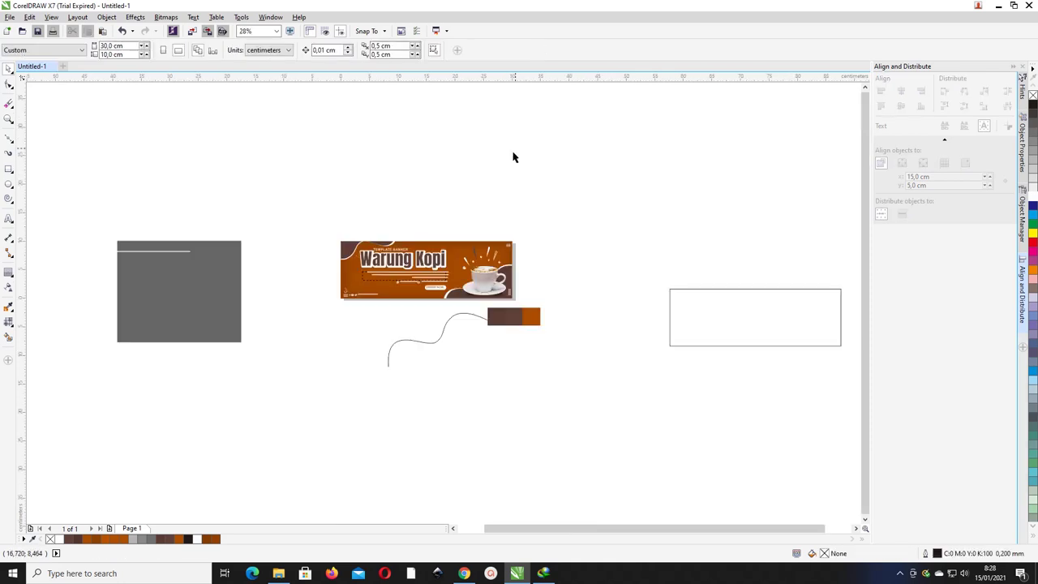
pyautogui.moveTo(92, 190); pyautogui.dragTo(308, 367)
pyautogui.press('Delete')
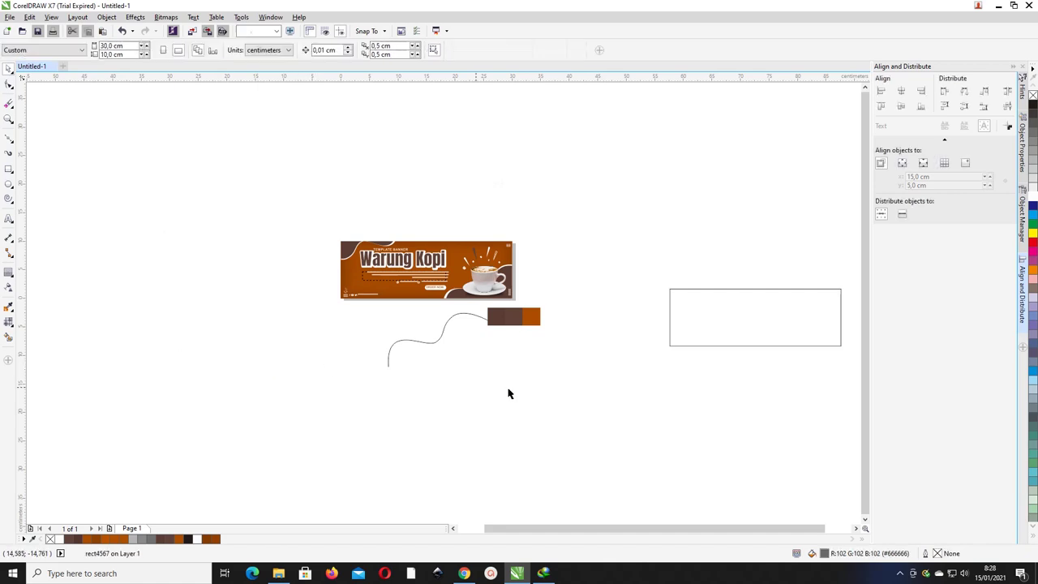
pyautogui.moveTo(570, 371); pyautogui.dragTo(283, 303)
pyautogui.press('Delete')
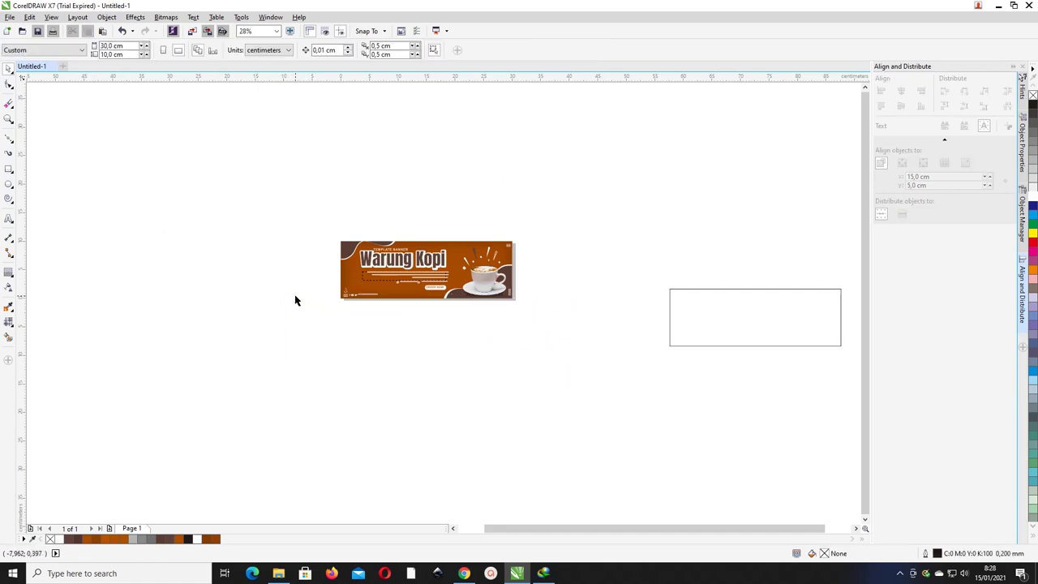
pyautogui.scroll(1, 295, 301)
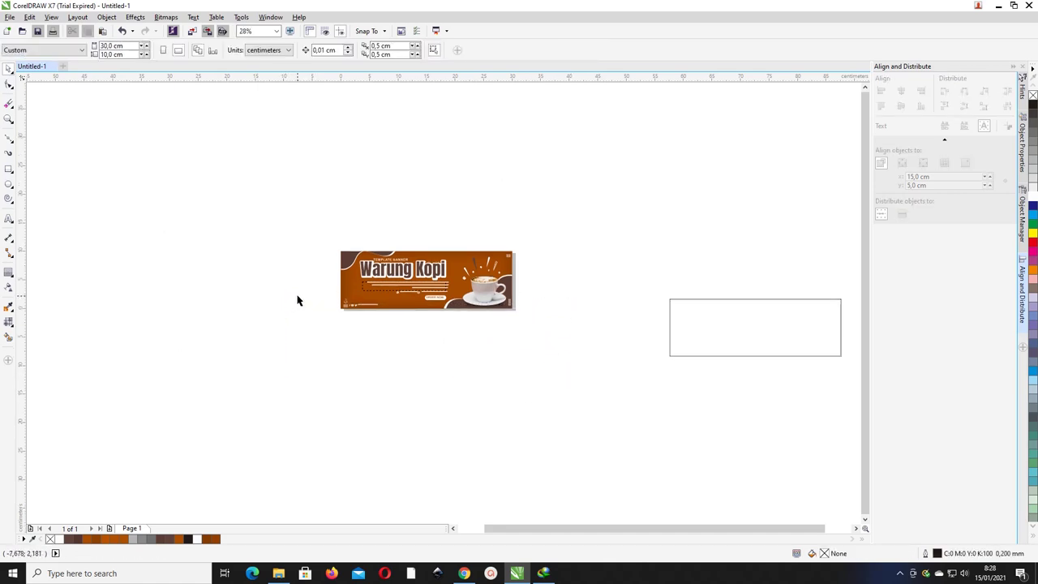
pyautogui.click(691, 300)
pyautogui.press('Delete')
# - Find and delete the stray white text object in the empty area to the left of the banner
pyautogui.press('F4')
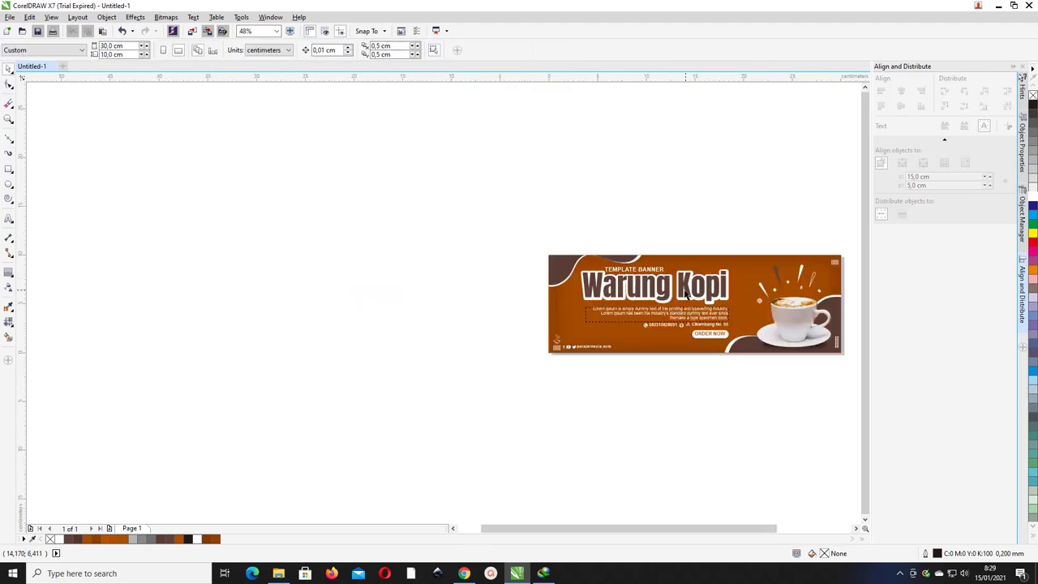
pyautogui.moveTo(533, 245); pyautogui.dragTo(770, 382)
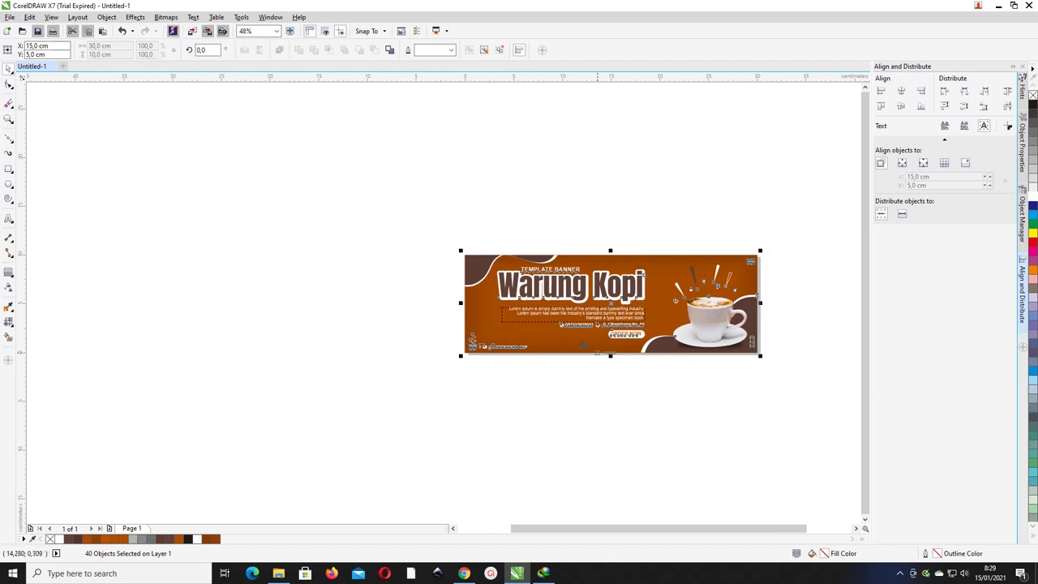
pyautogui.hotkey('ctrl', 'a')
pyautogui.moveTo(368, 361); pyautogui.dragTo(68, 144)
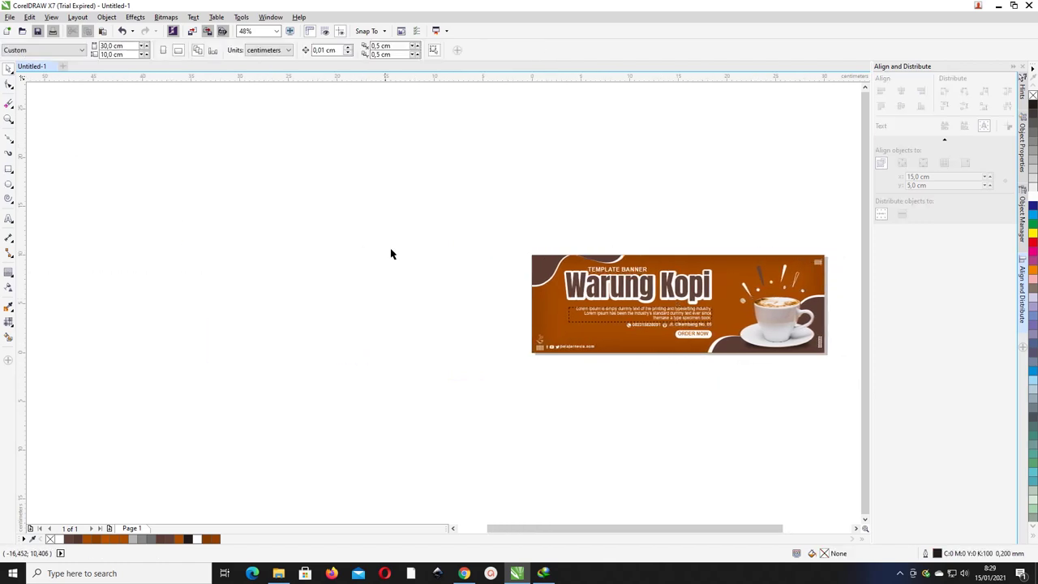
pyautogui.moveTo(399, 219); pyautogui.dragTo(74, 398)
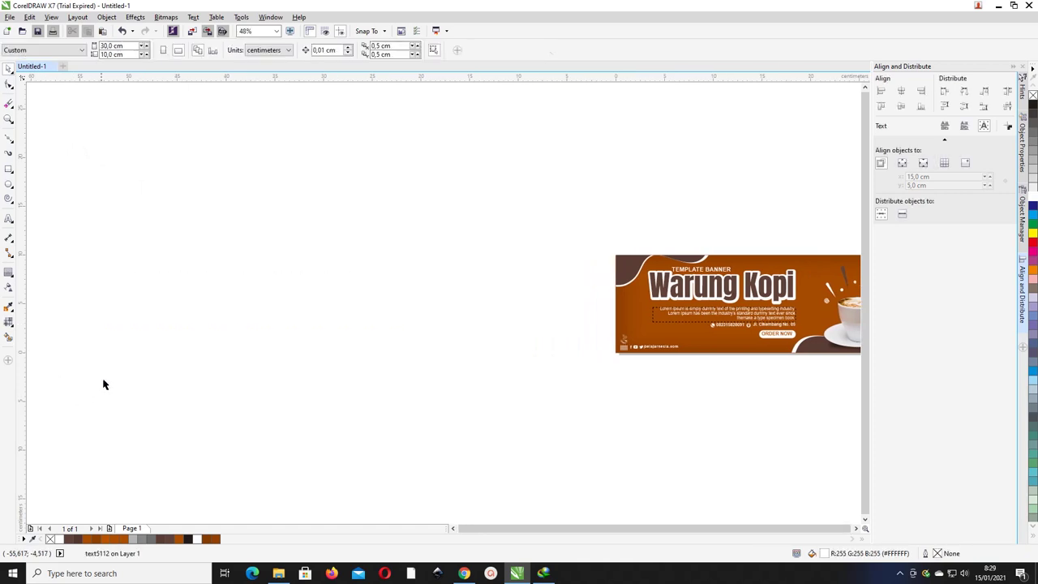
pyautogui.press('Escape')
pyautogui.press('F4')
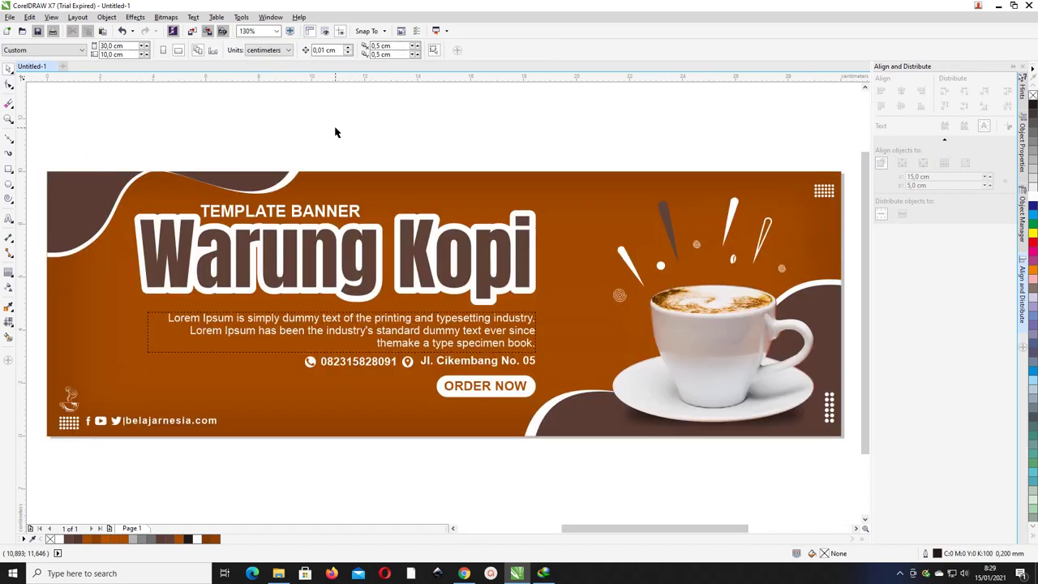